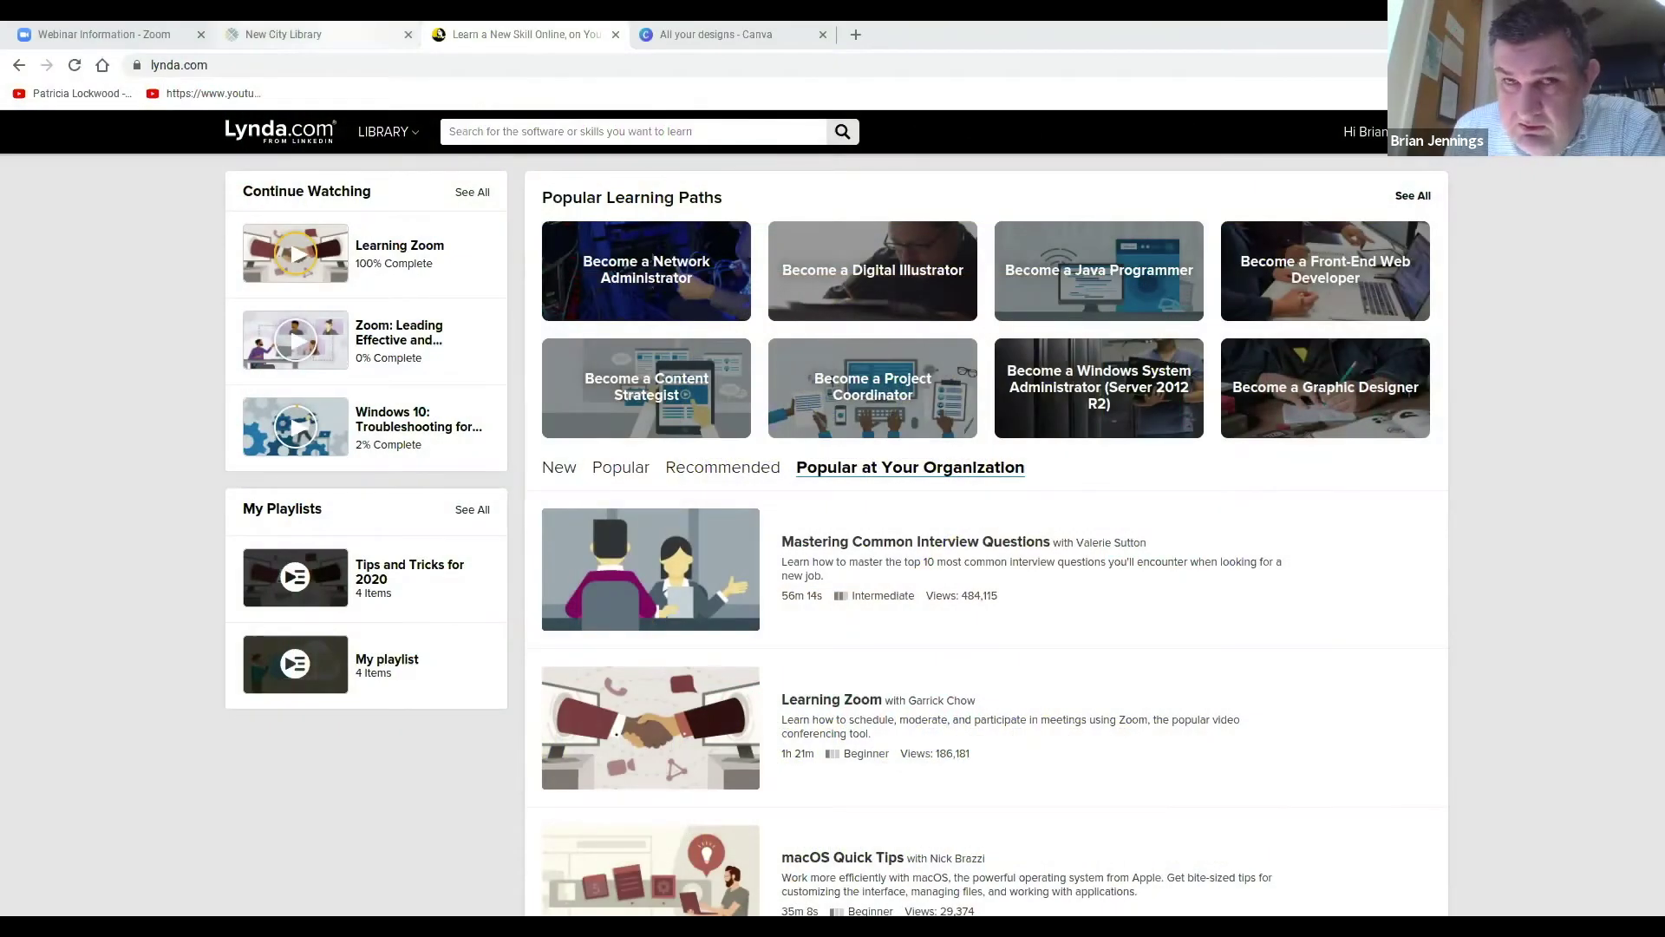
Return to the New City Library homepage and close the Lynda.com and Canva tabs.
{"action": "left_click", "coordinate": [338, 33]}
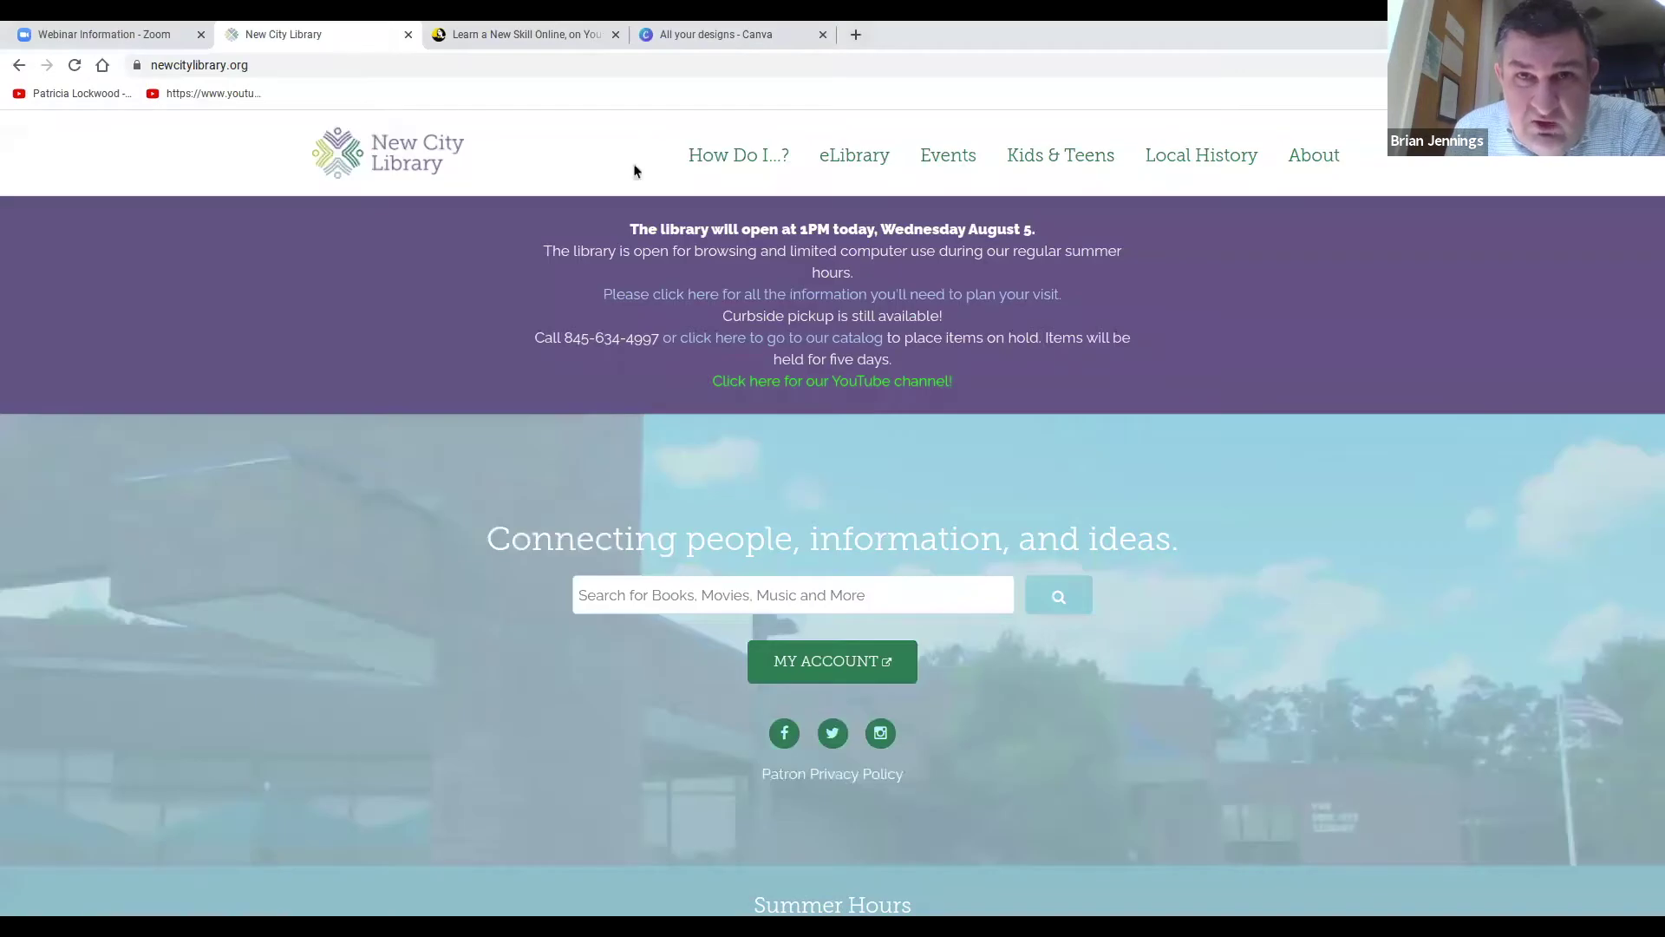
{"action": "mouse_move", "coordinate": [864, 155]}
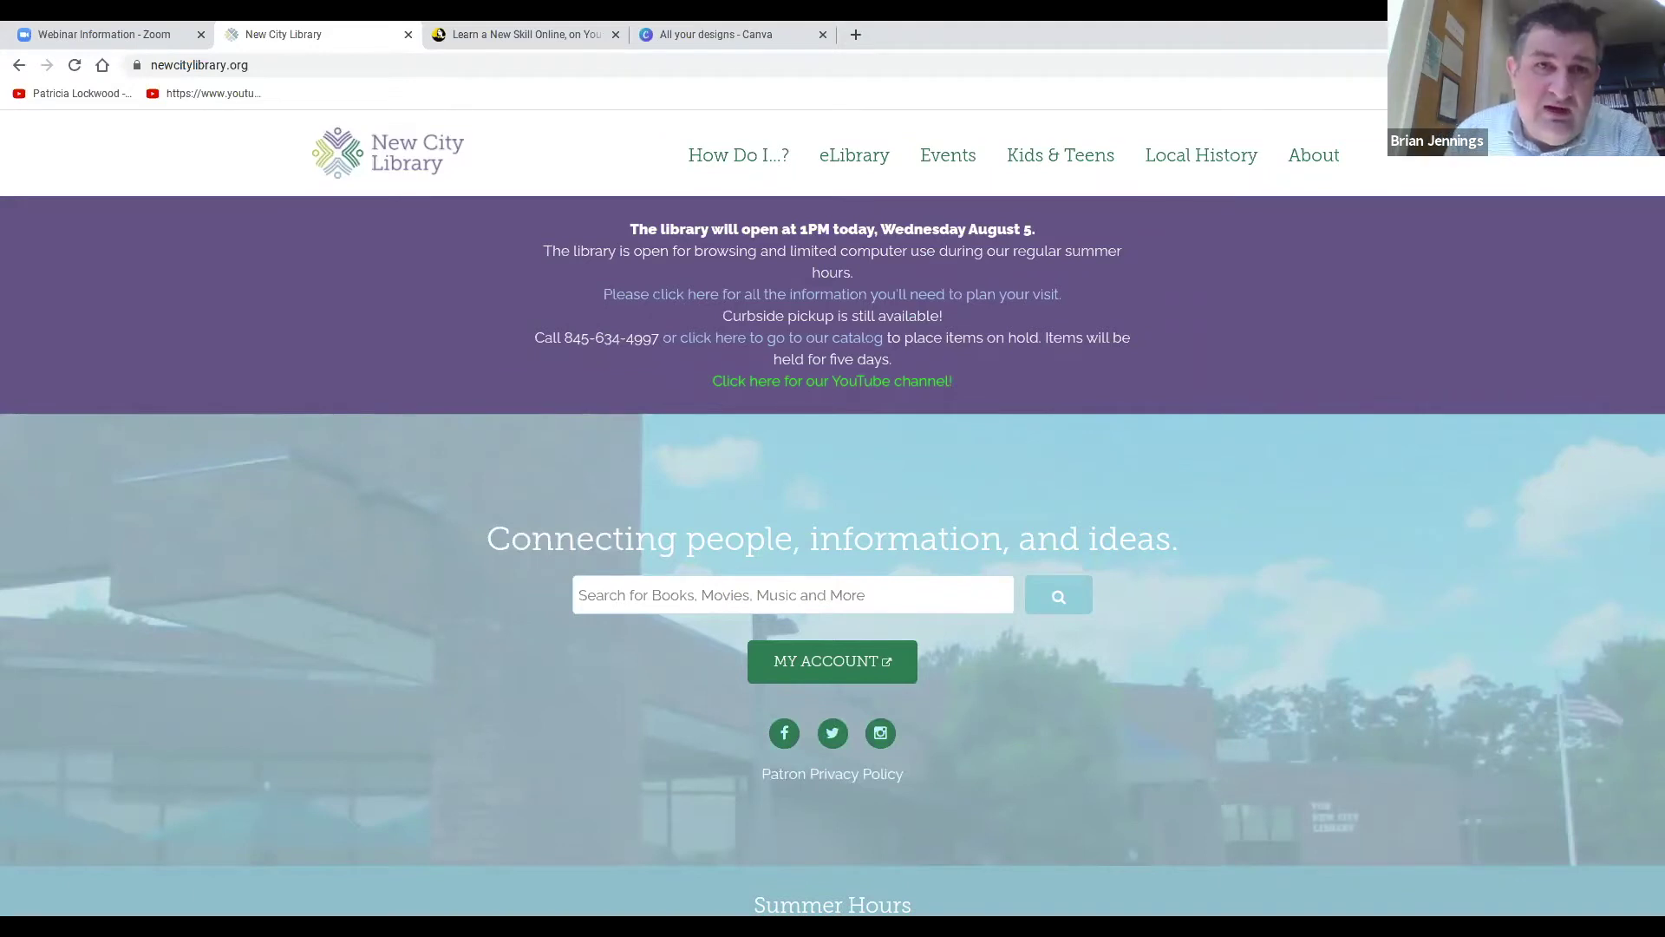
{"action": "left_click", "coordinate": [615, 34]}
{"action": "left_click", "coordinate": [616, 35]}
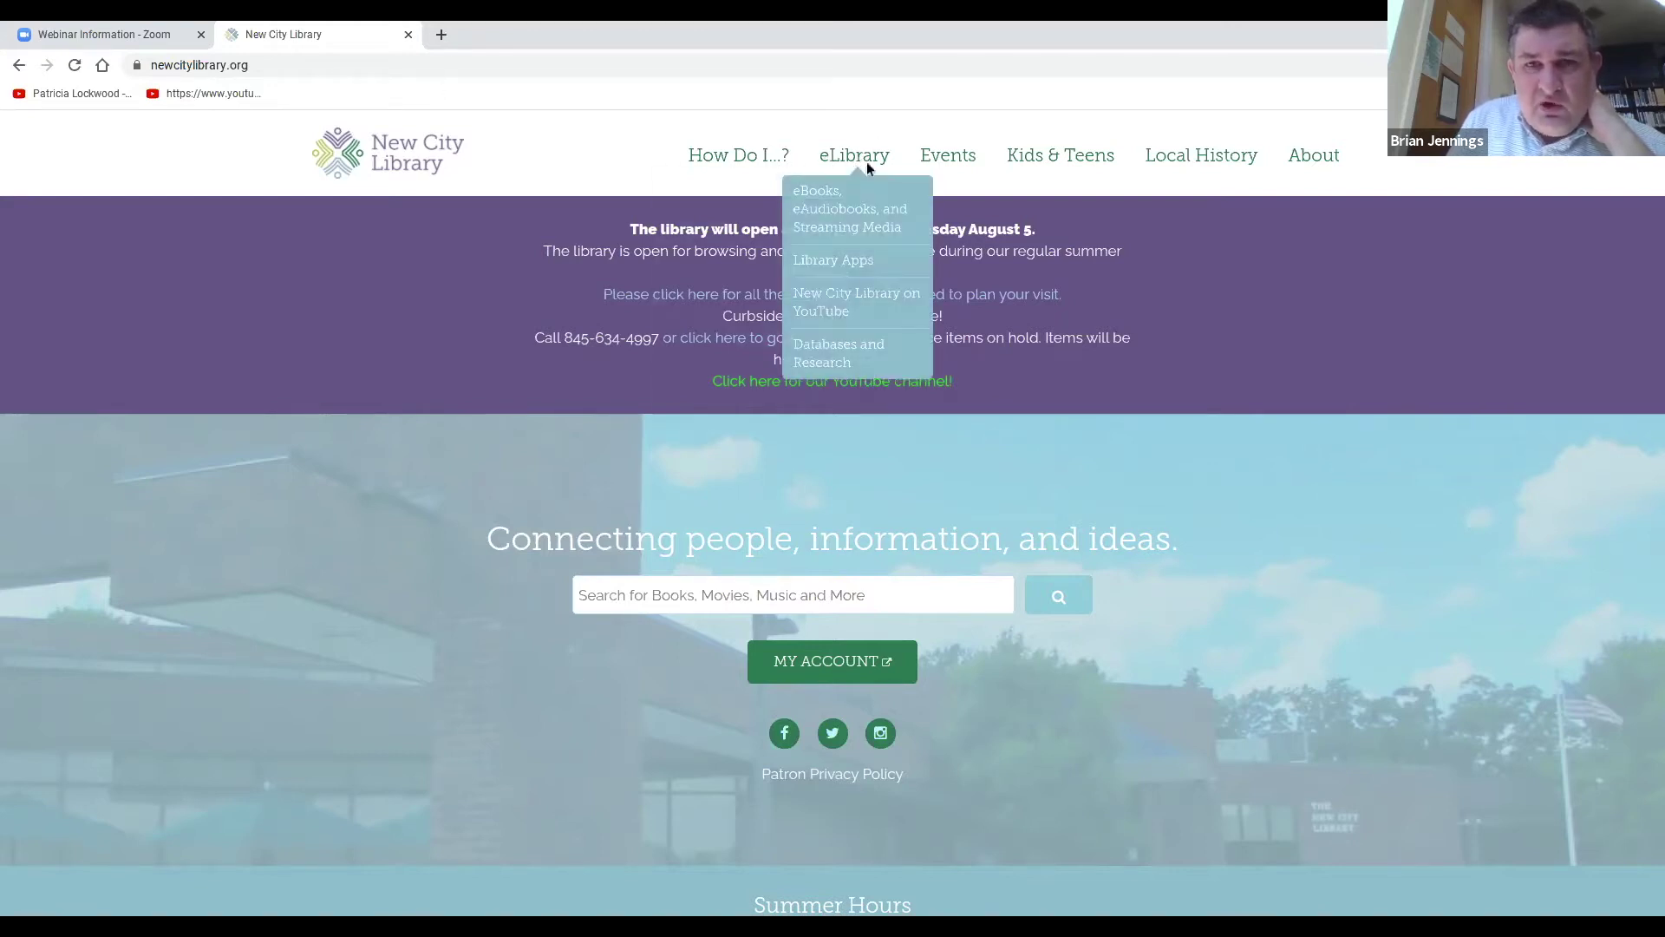
Sign in to Lynda.com from Databases and Research using the library card number and PIN.
{"action": "left_click", "coordinate": [837, 364]}
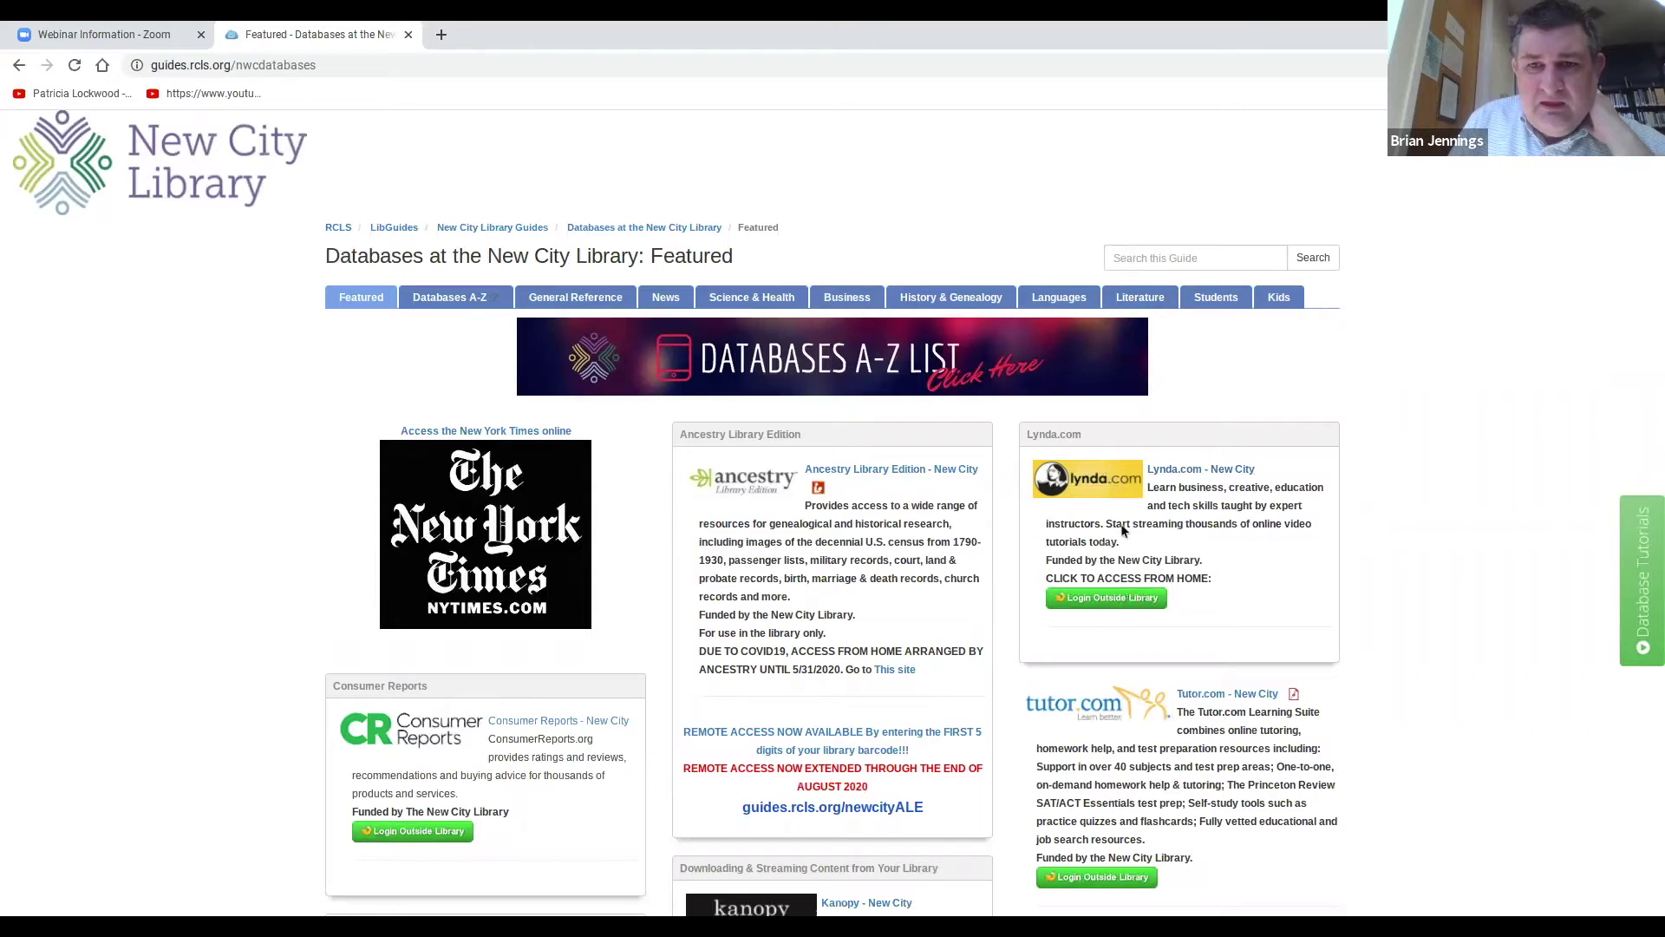
{"action": "left_click", "coordinate": [1129, 601]}
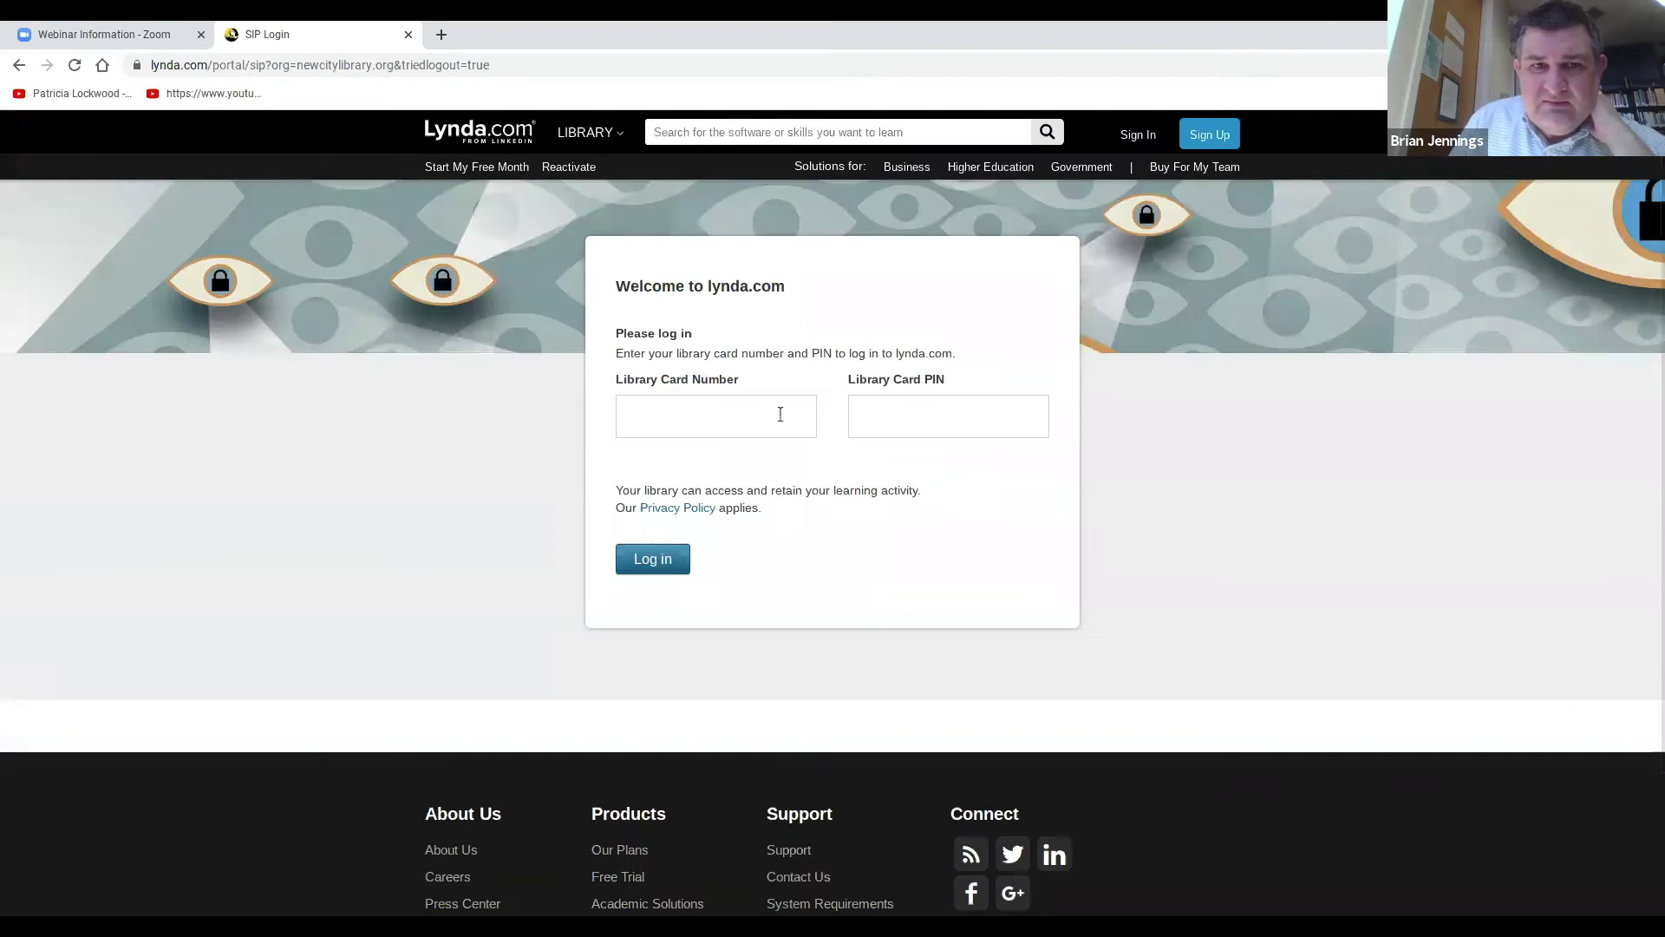
{"action": "left_click", "coordinate": [780, 414]}
{"action": "left_click", "coordinate": [738, 438]}
{"action": "left_click", "coordinate": [884, 410]}
{"action": "type", "text": "1"}
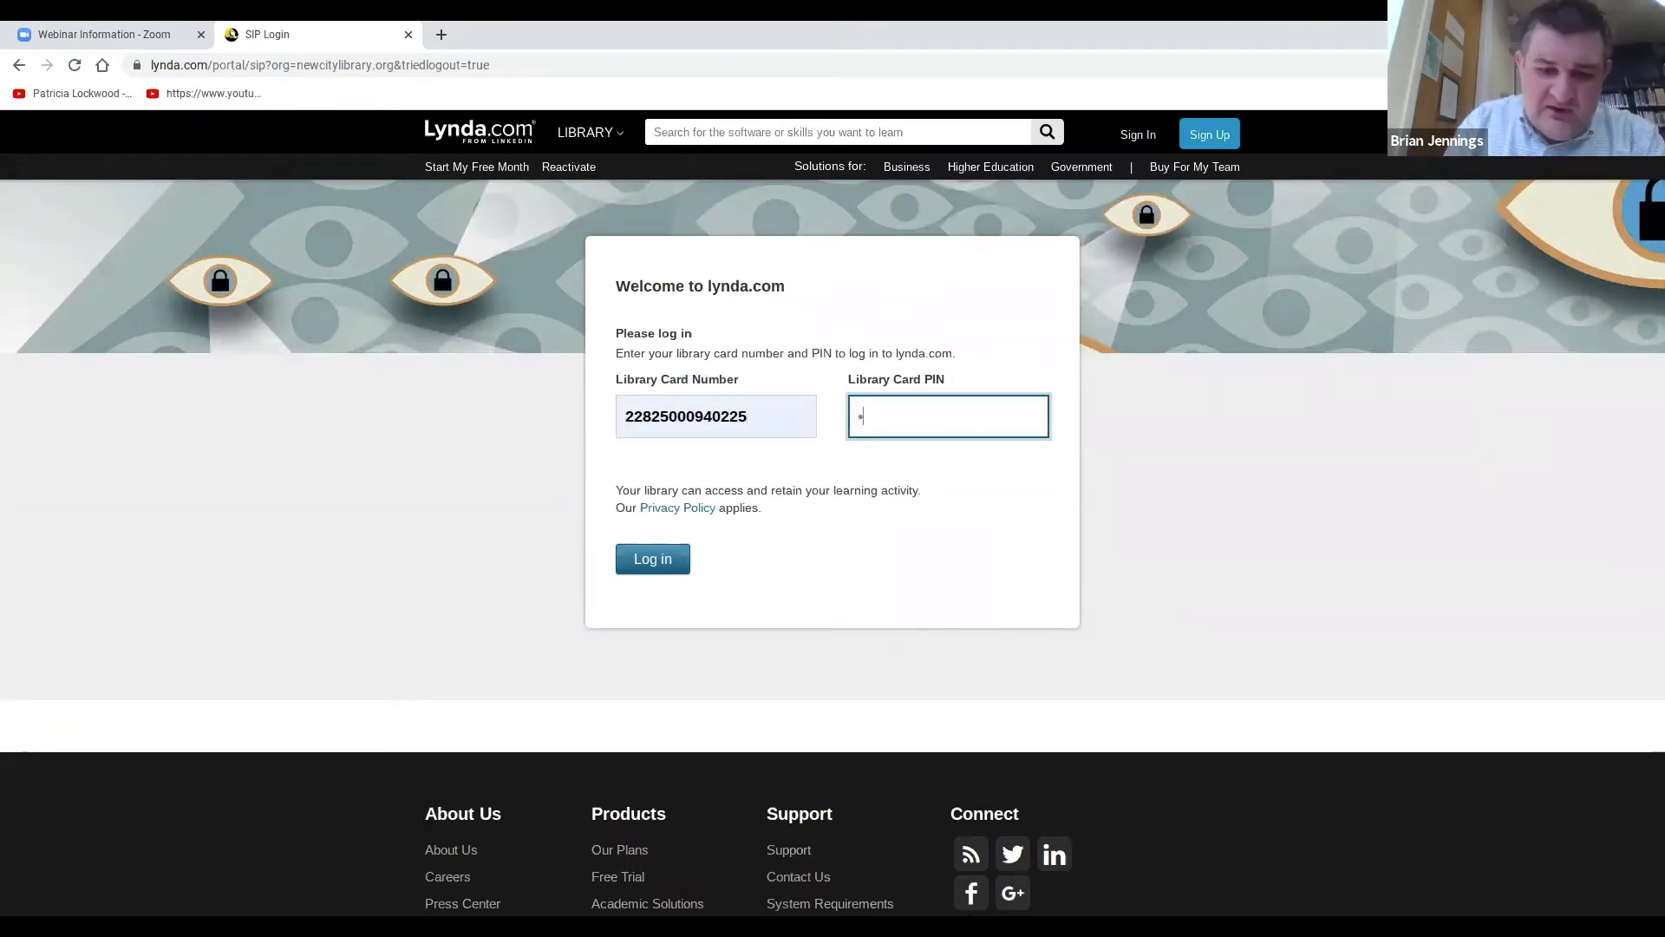
{"action": "type", "text": "234"}
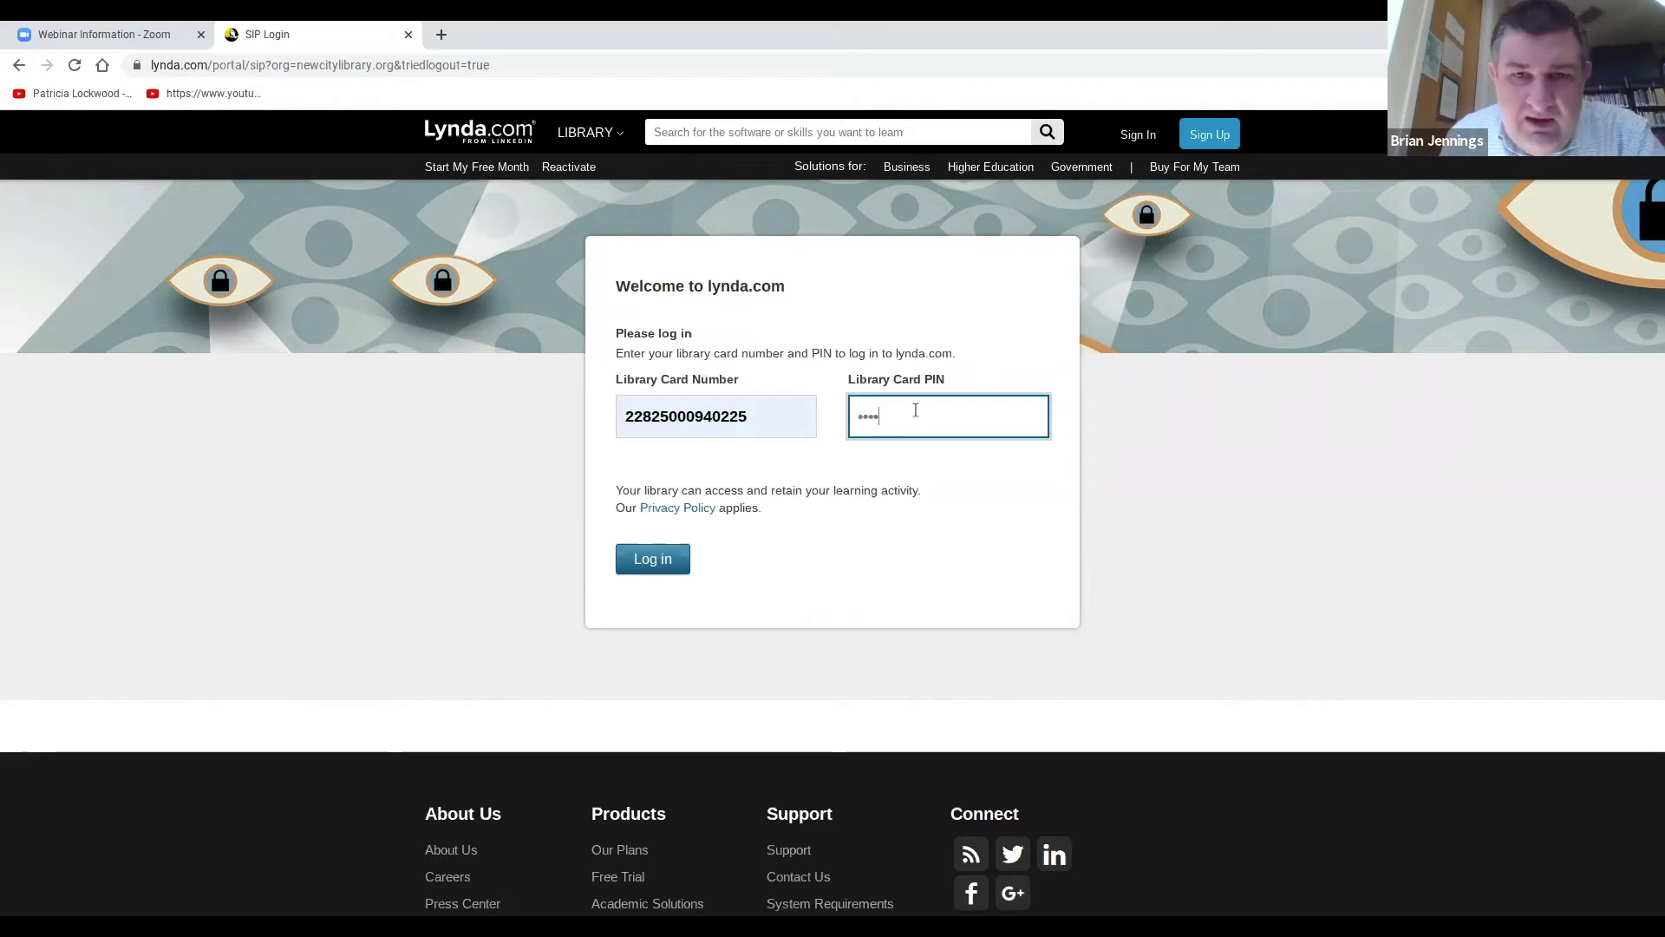
{"action": "left_click", "coordinate": [682, 568]}
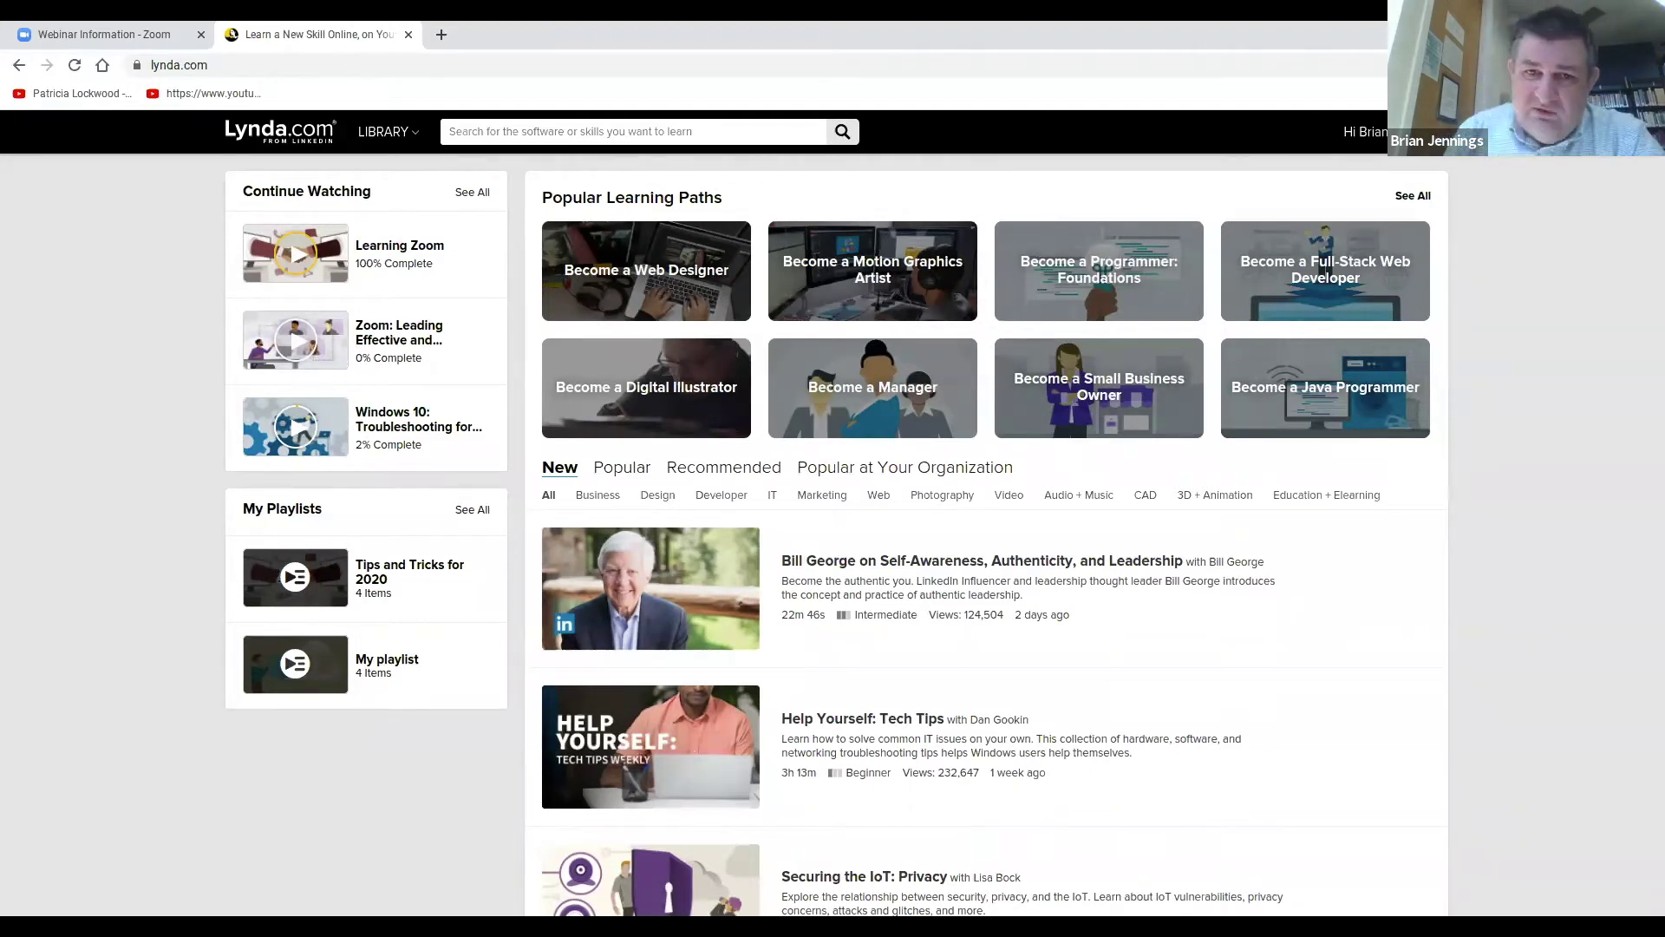
{"action": "mouse_move", "coordinate": [678, 538]}
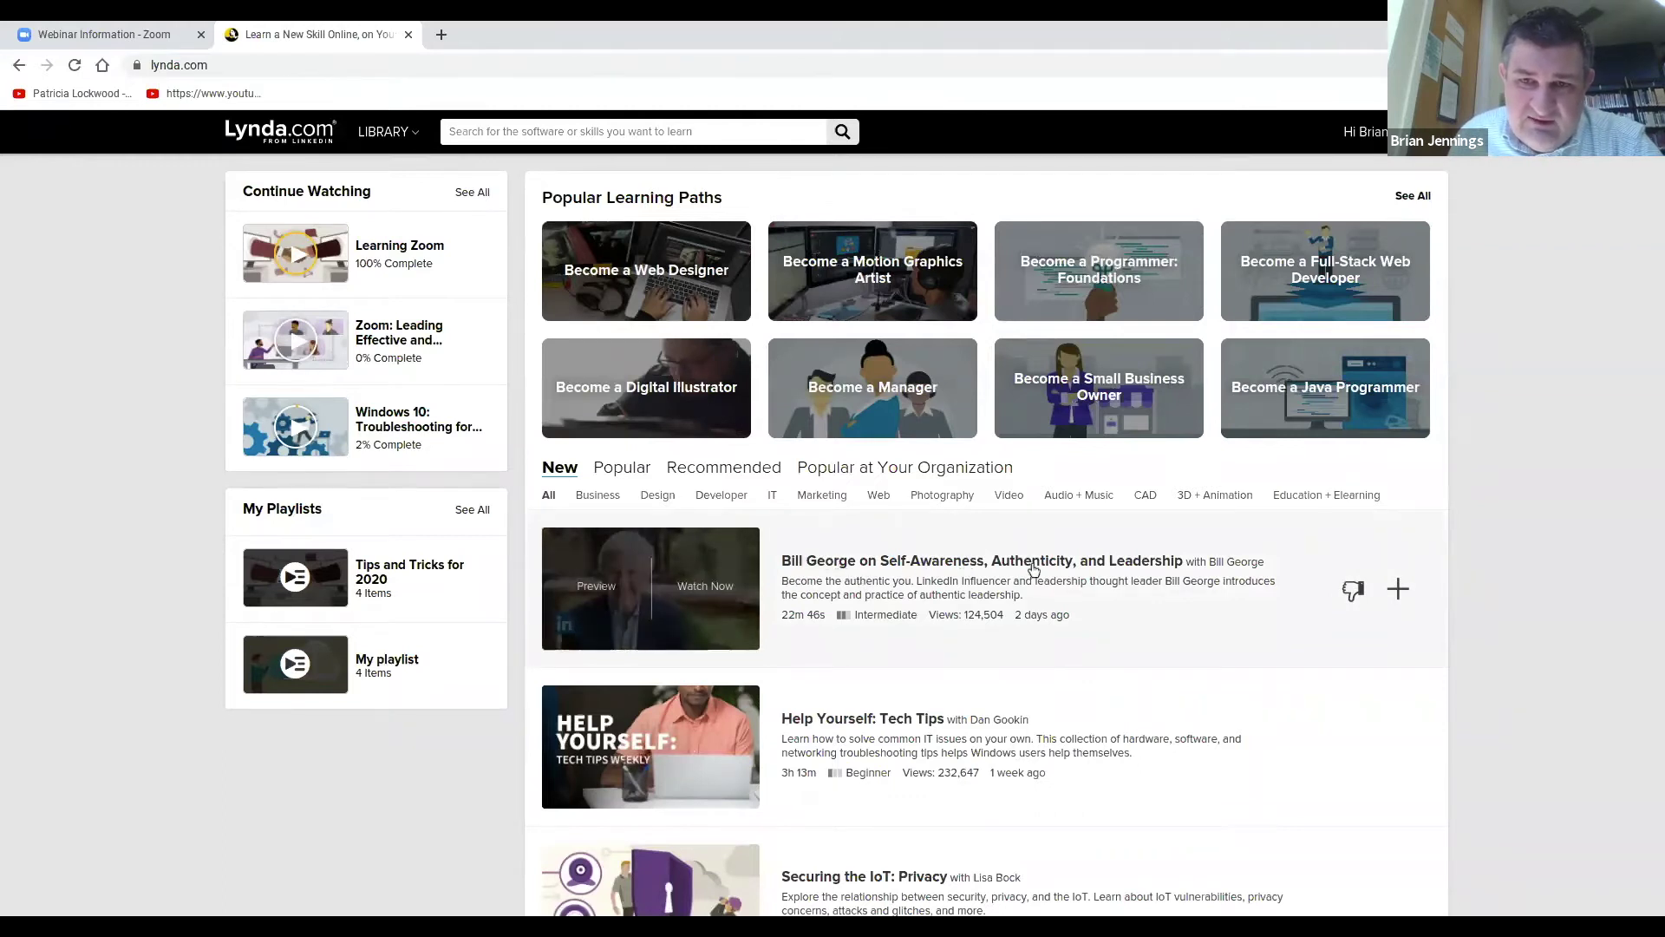
{"action": "mouse_move", "coordinate": [1136, 686]}
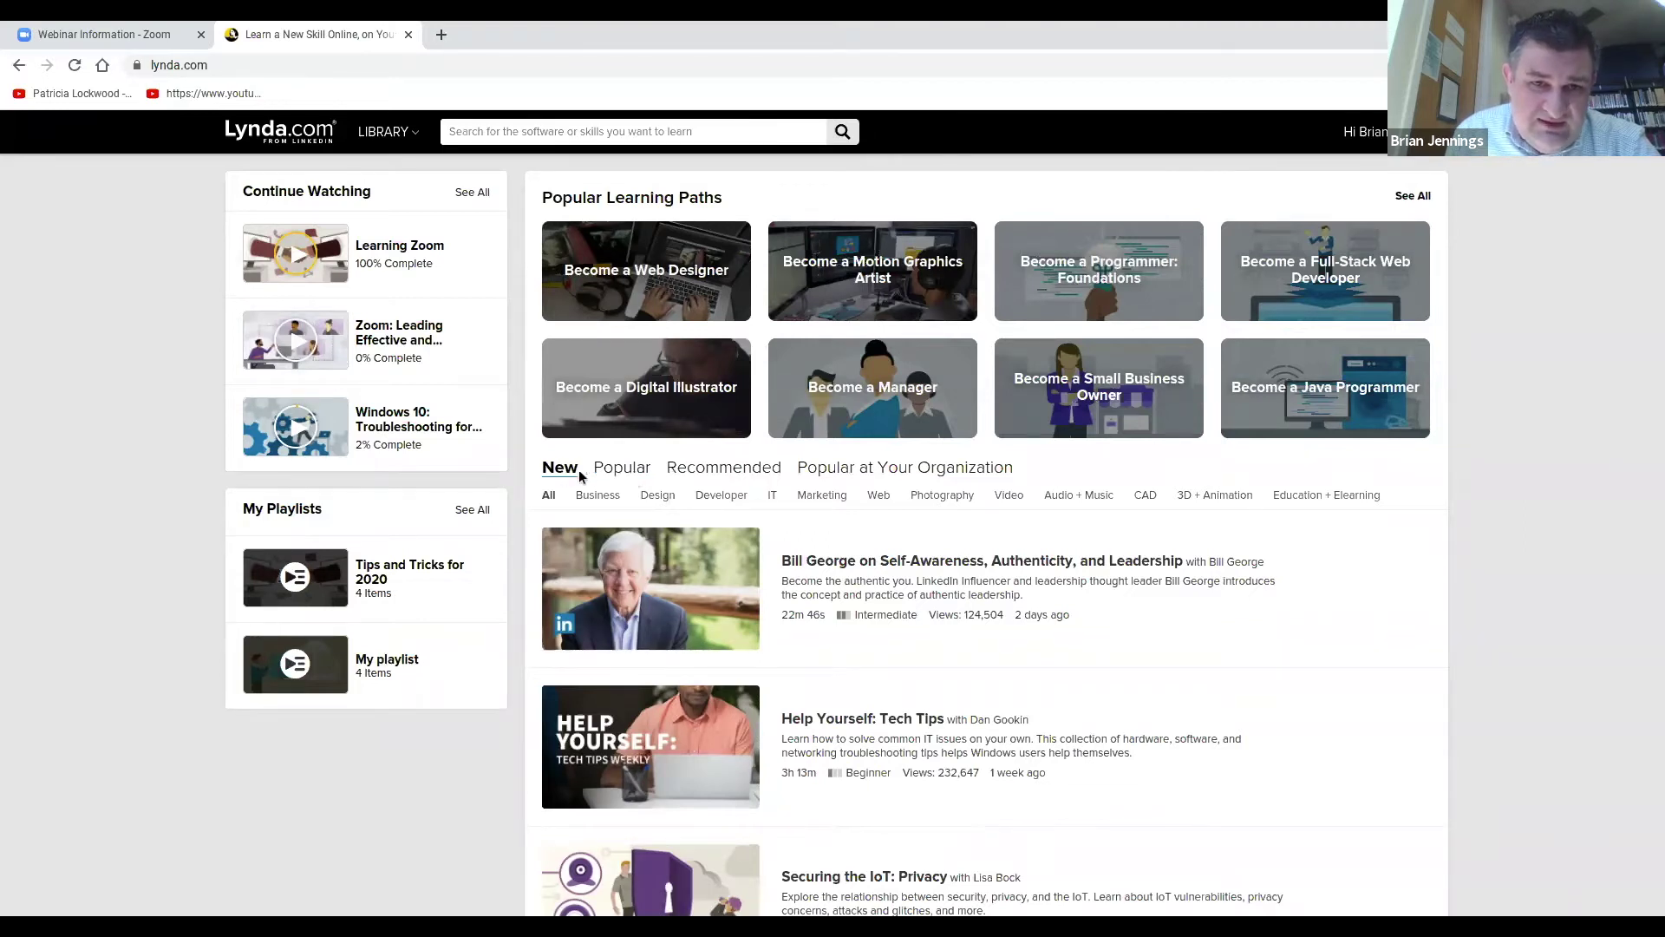
{"action": "scroll", "coordinate": [579, 470], "scroll_direction": "down", "scroll_amount": 1}
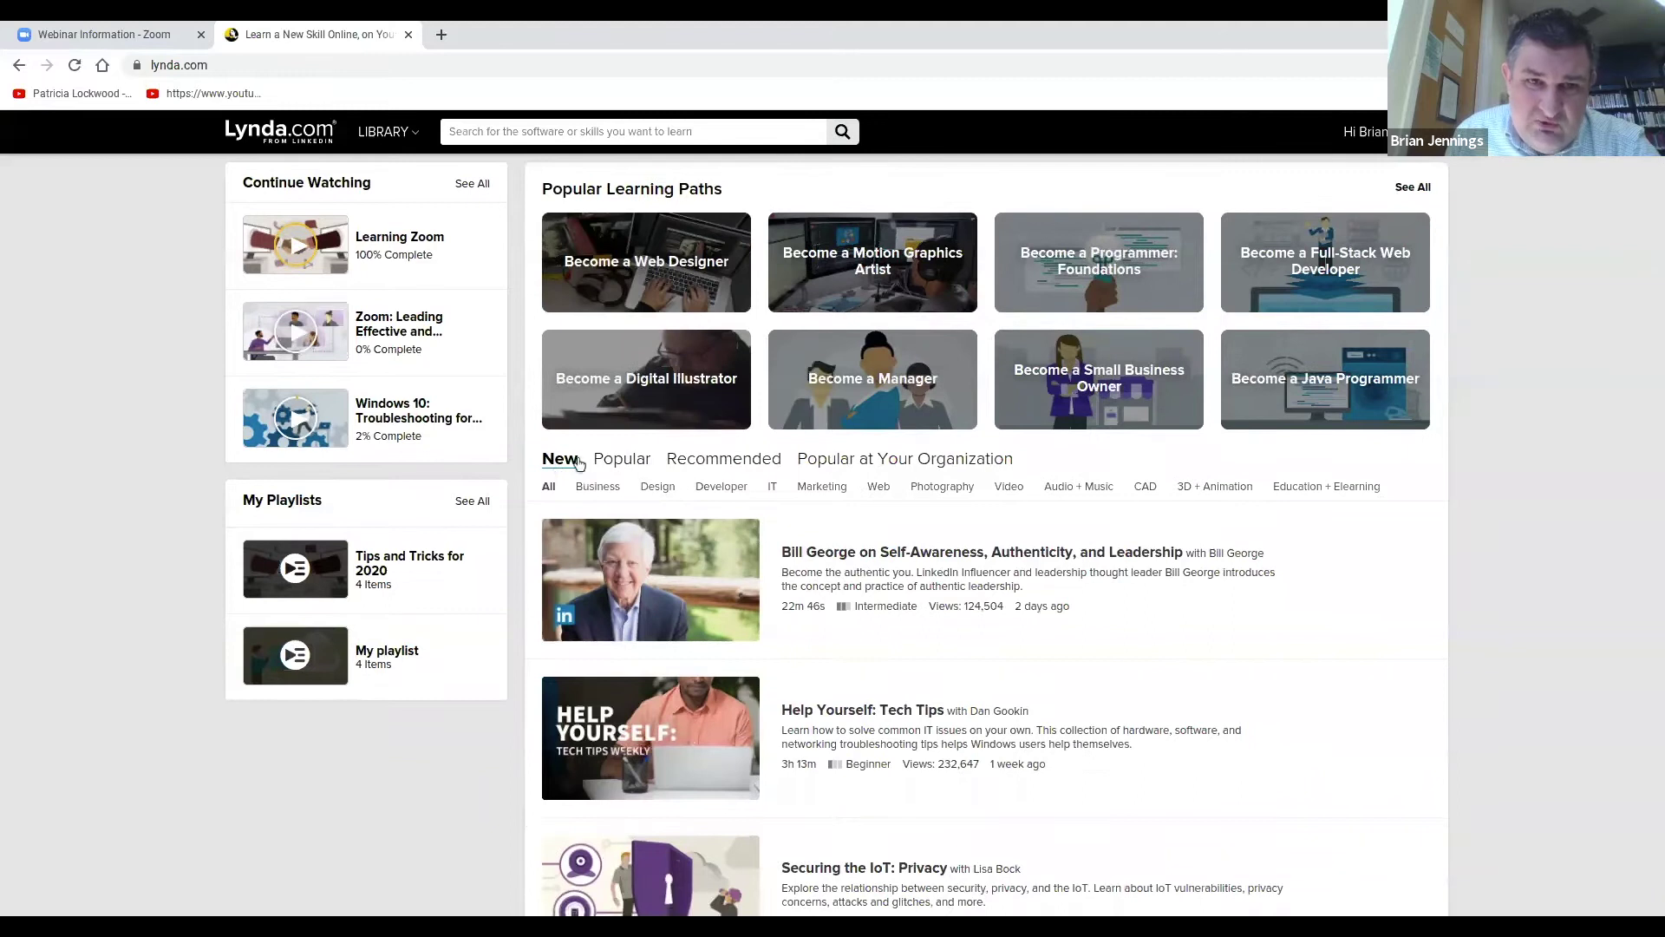
{"action": "scroll", "coordinate": [581, 447], "scroll_direction": "down", "scroll_amount": 1}
{"action": "scroll", "coordinate": [833, 562], "scroll_direction": "down", "scroll_amount": 1}
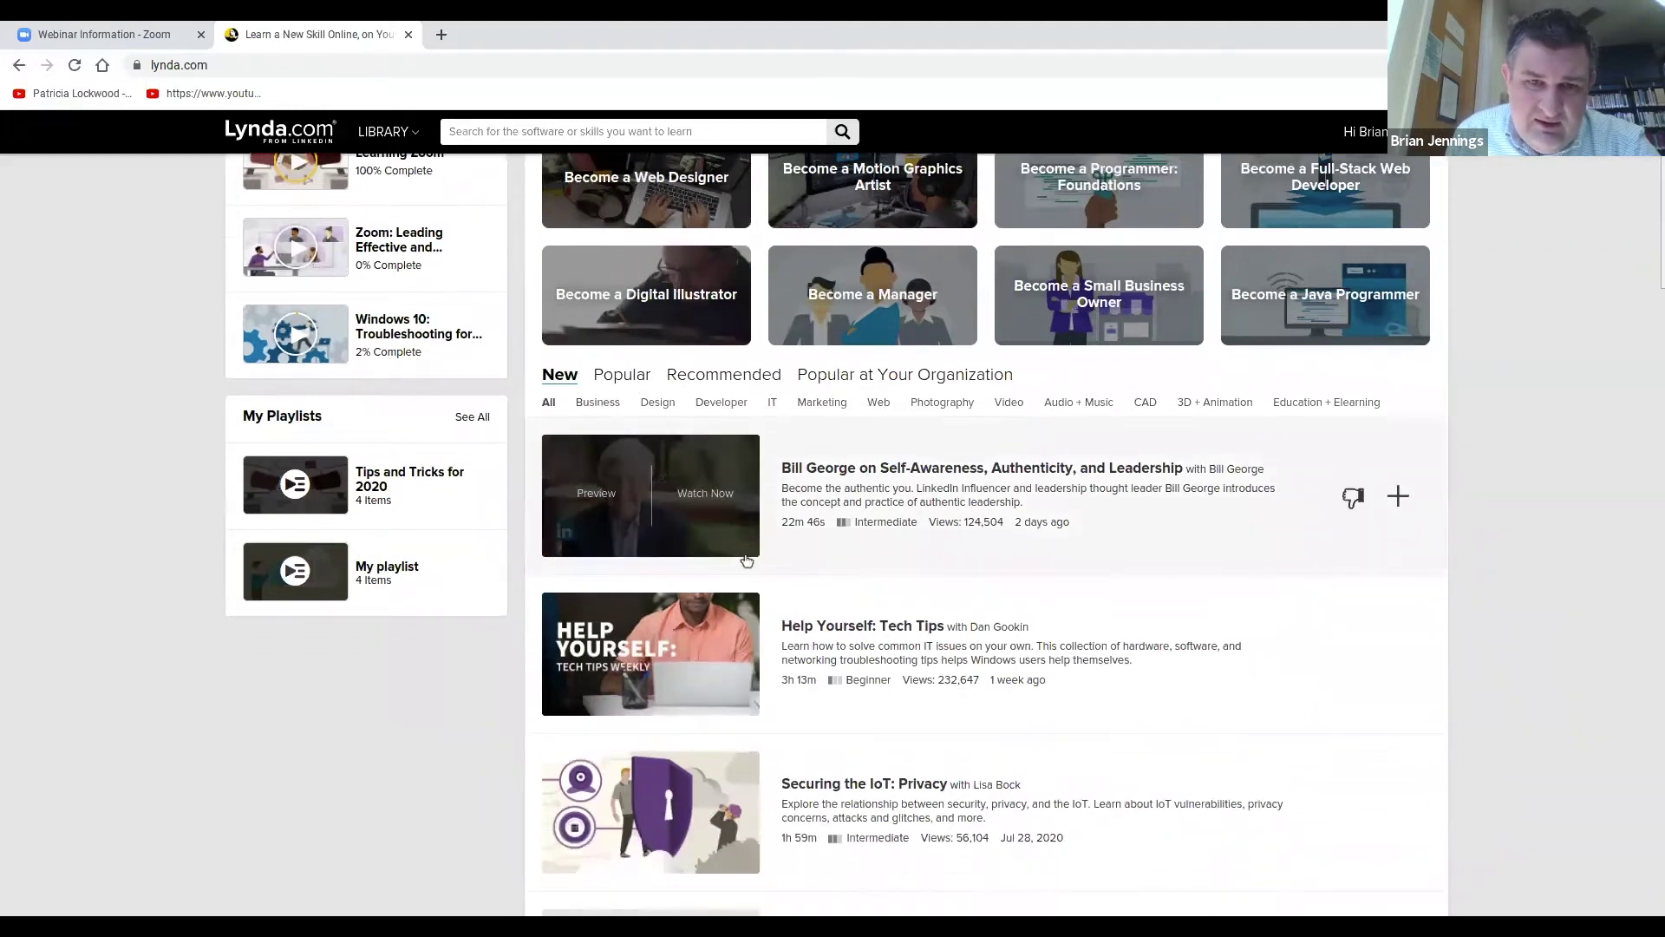
{"action": "scroll", "coordinate": [828, 566], "scroll_direction": "down", "scroll_amount": 1}
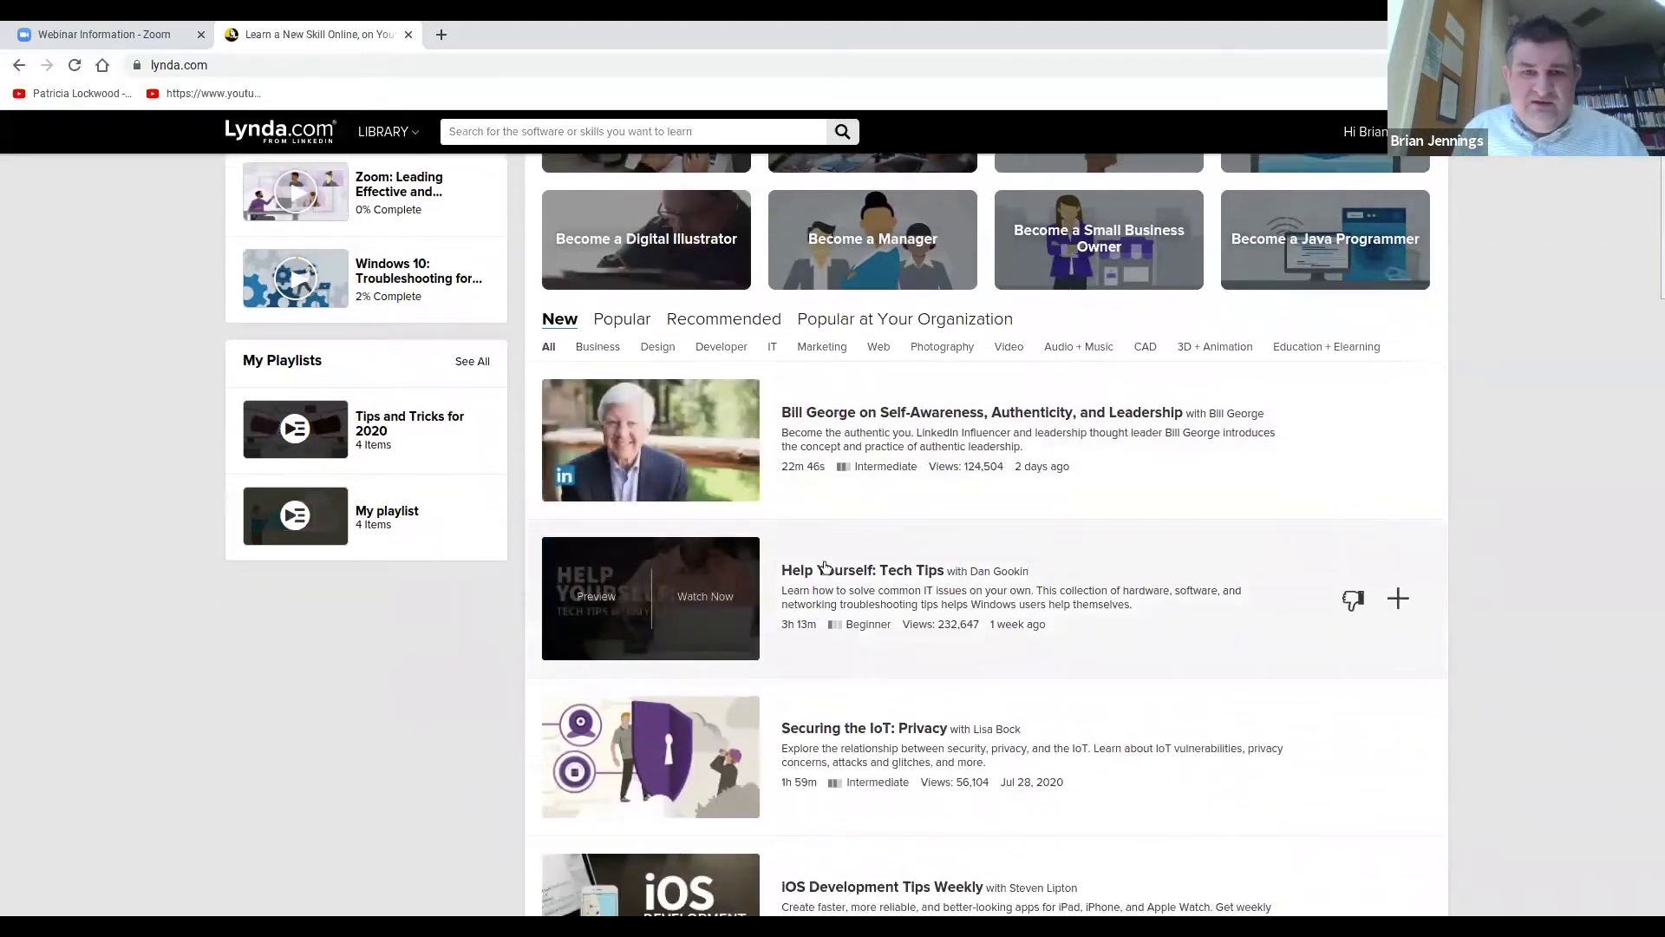
{"action": "scroll", "coordinate": [826, 566], "scroll_direction": "down", "scroll_amount": 3}
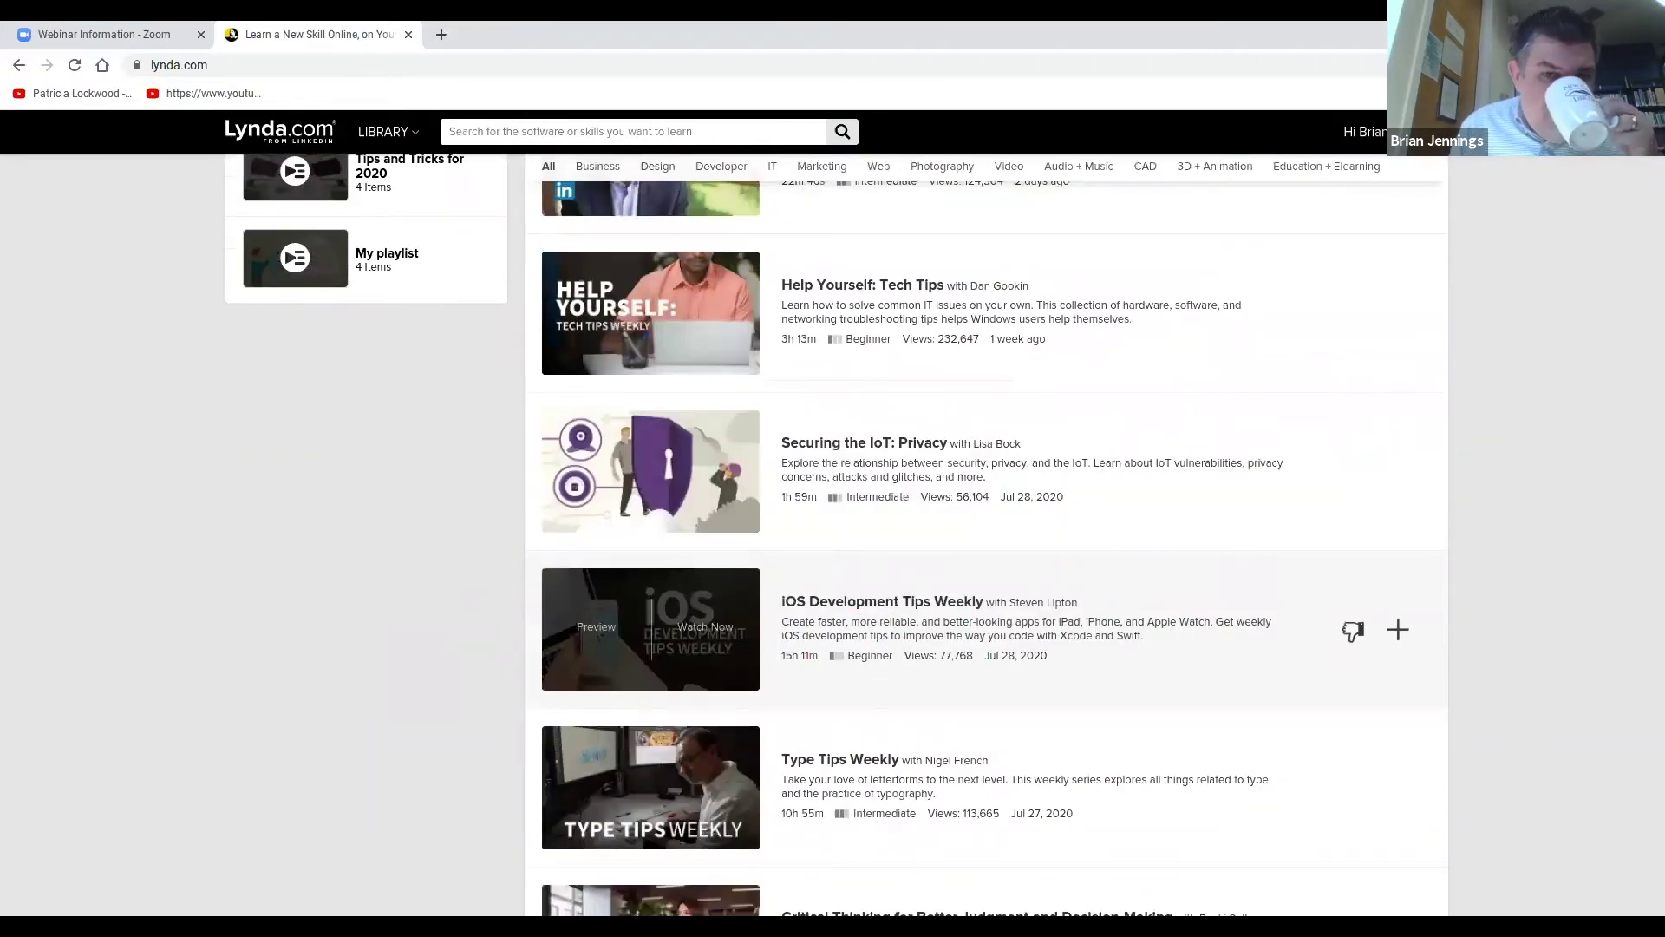
{"action": "scroll", "coordinate": [826, 568], "scroll_direction": "down", "scroll_amount": 2}
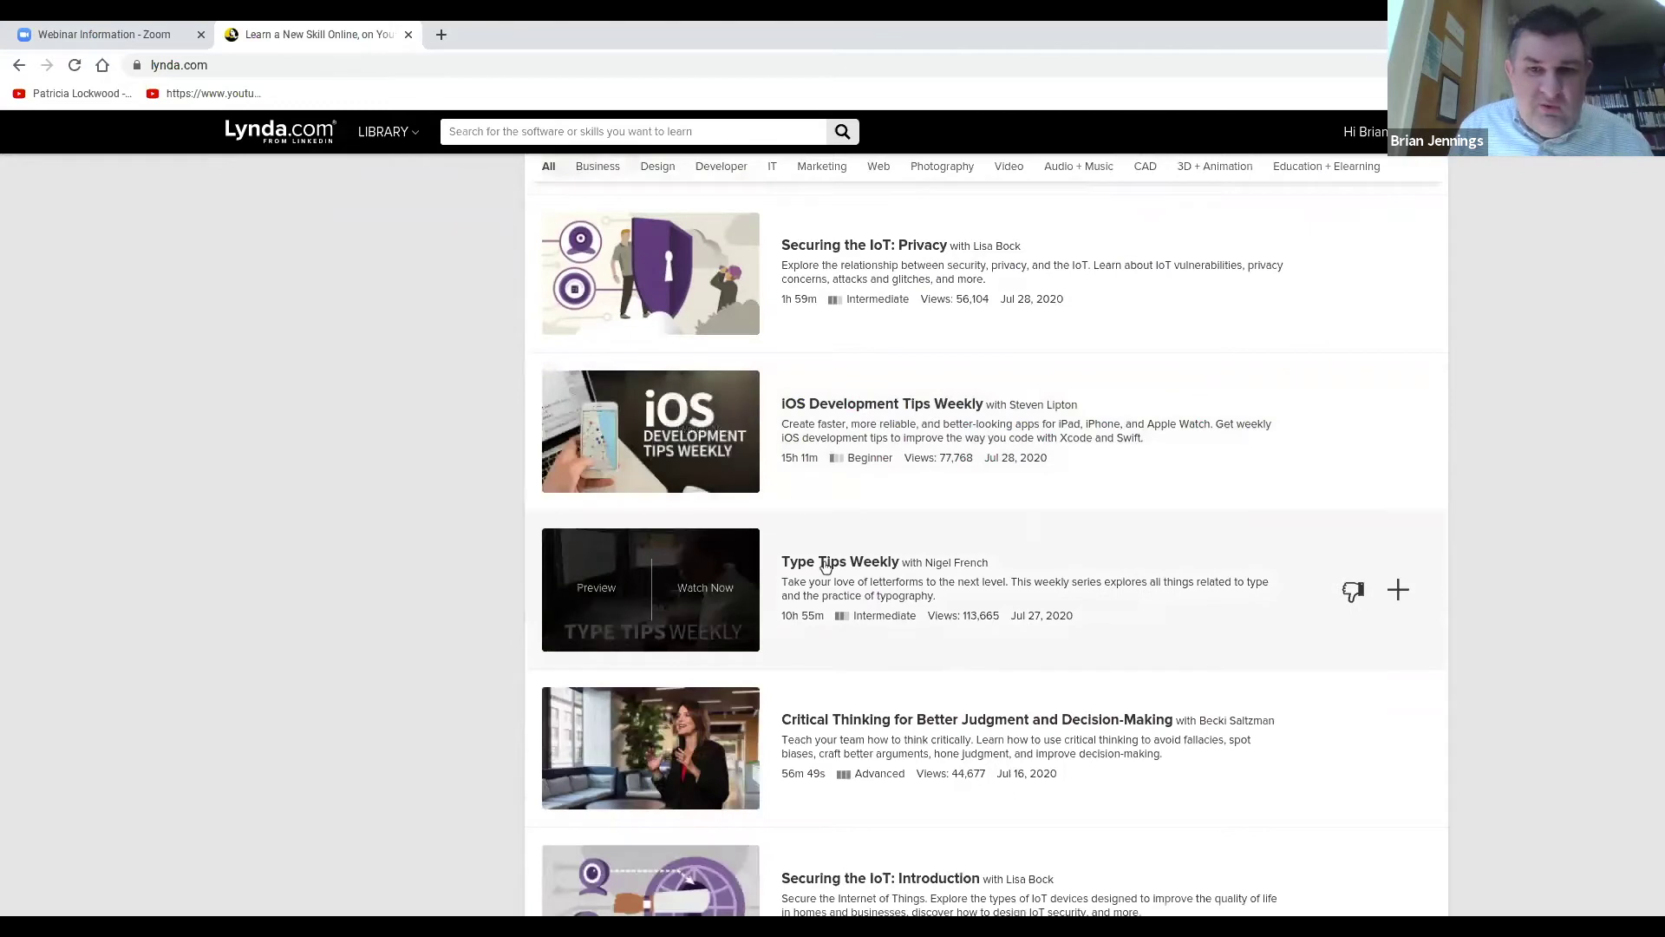
{"action": "scroll", "coordinate": [826, 567], "scroll_direction": "down", "scroll_amount": 1}
{"action": "scroll", "coordinate": [837, 569], "scroll_direction": "down", "scroll_amount": 1}
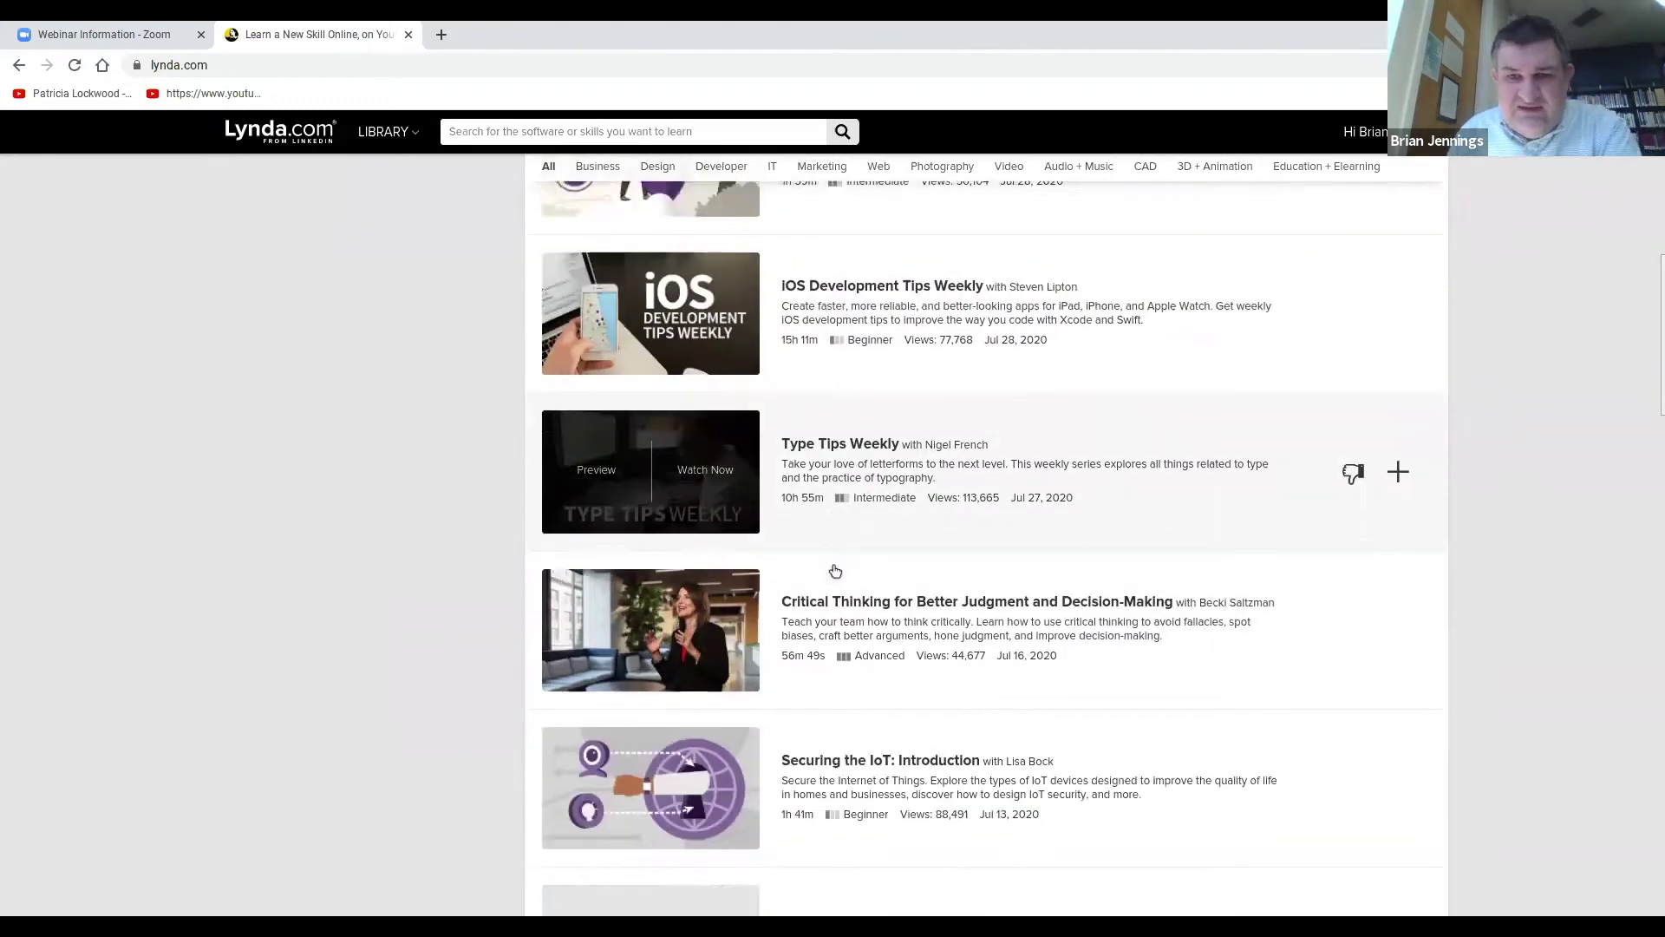
{"action": "scroll", "coordinate": [461, 533], "scroll_direction": "down", "scroll_amount": 1}
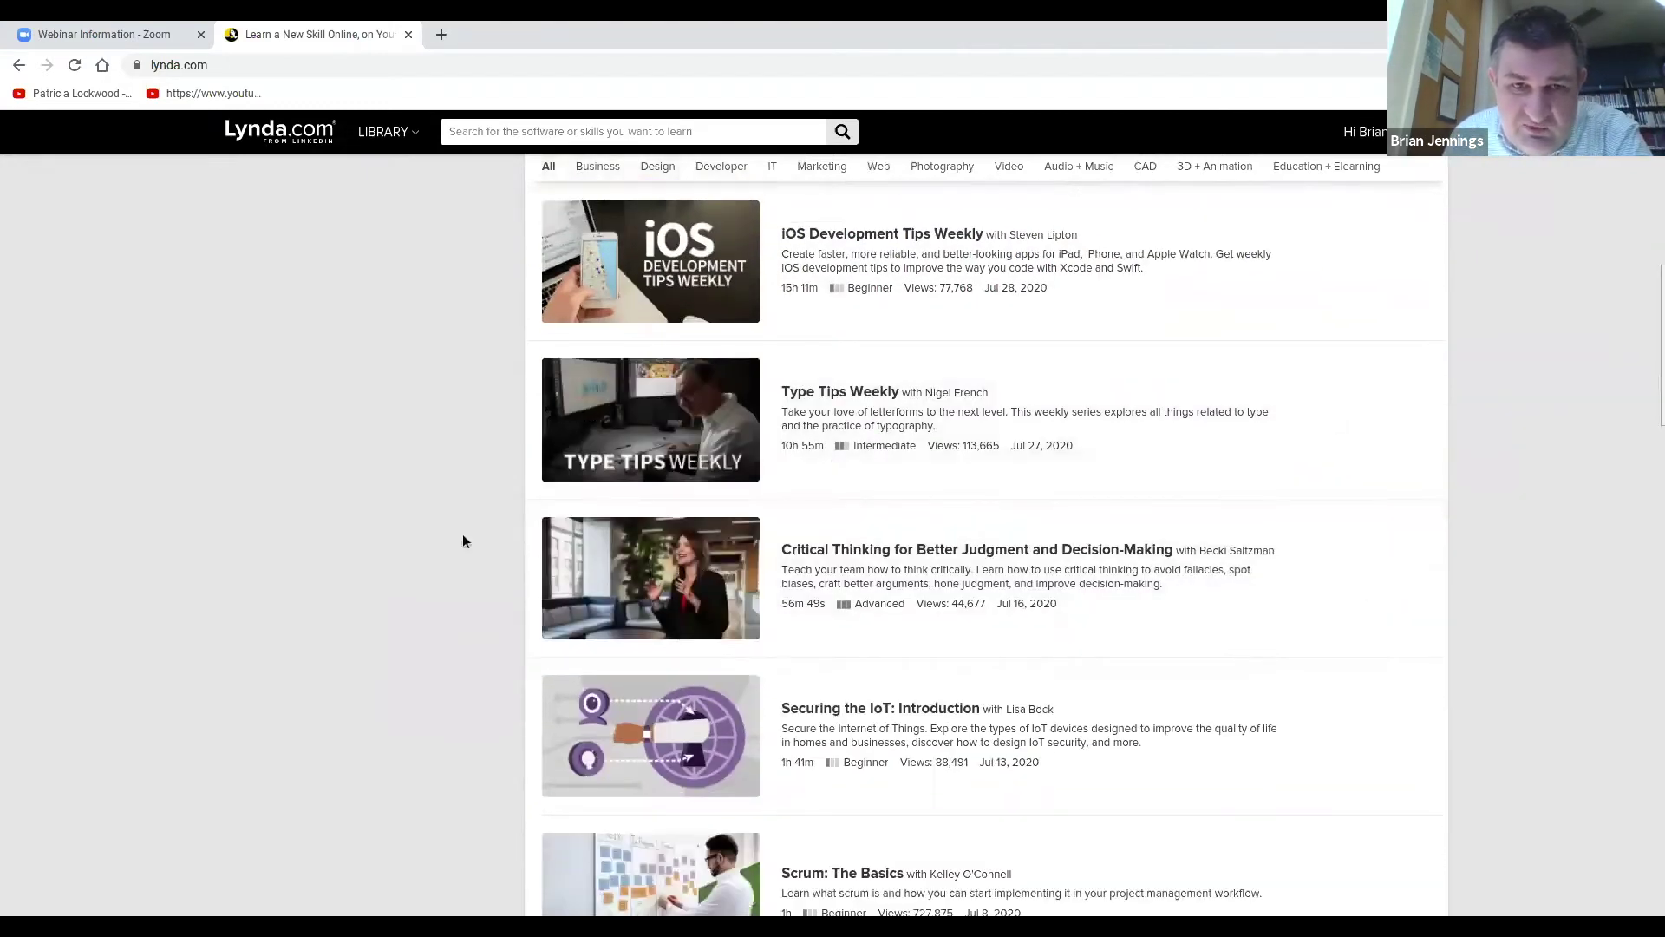
{"action": "scroll", "coordinate": [464, 538], "scroll_direction": "down", "scroll_amount": 3}
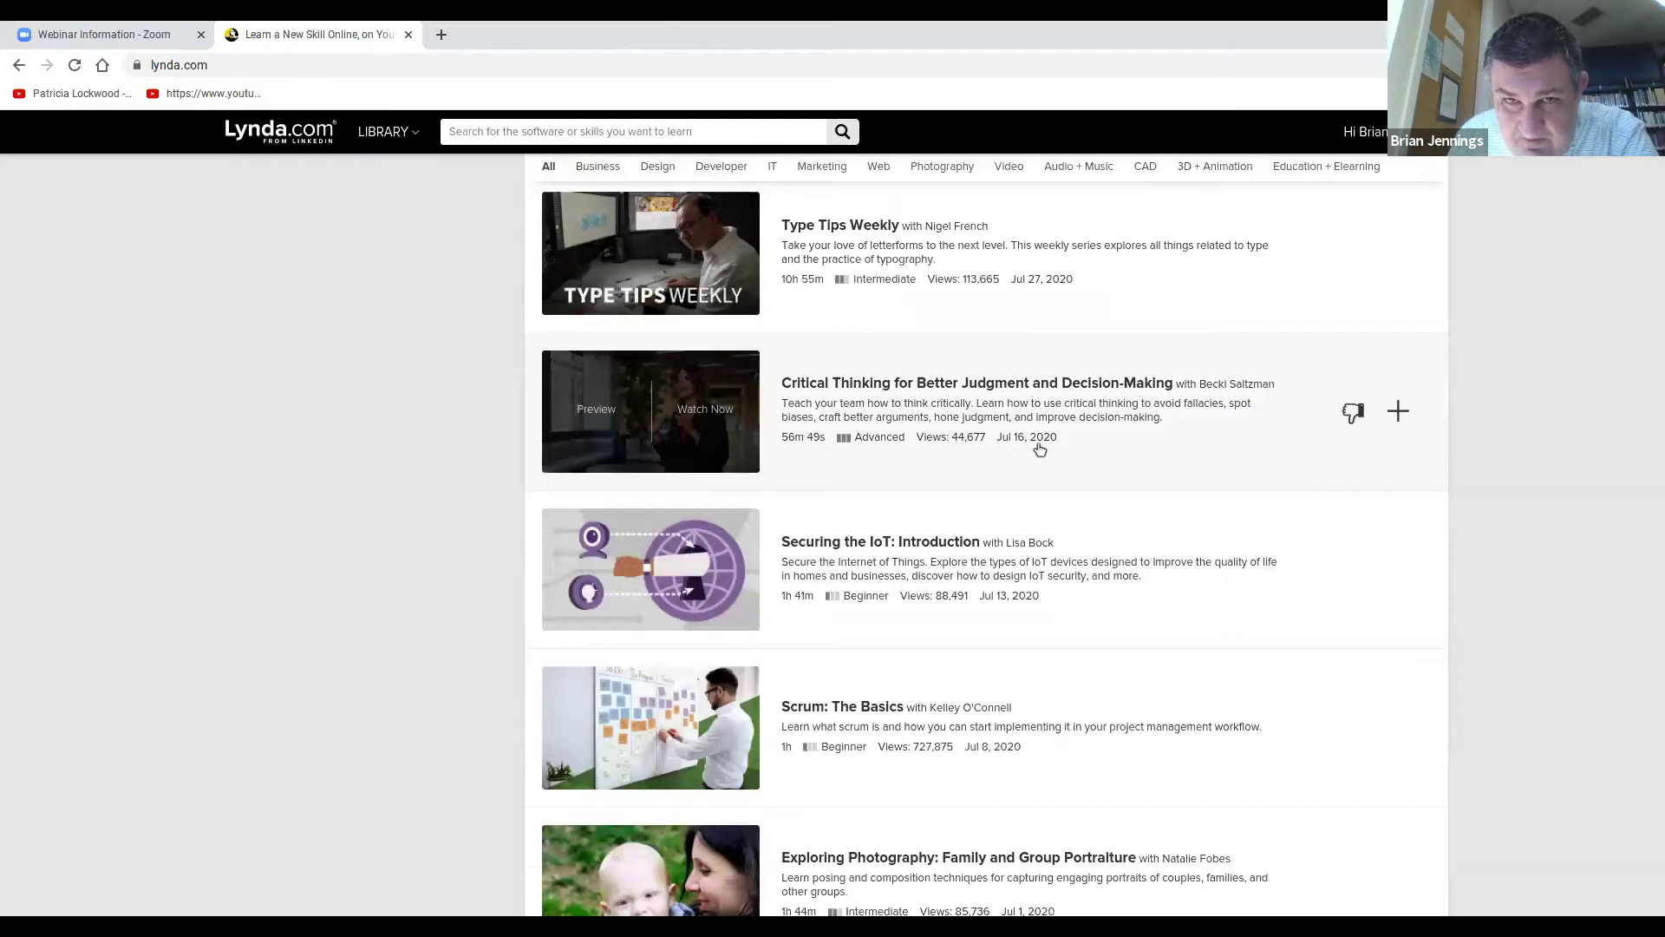
{"action": "scroll", "coordinate": [1040, 448], "scroll_direction": "up", "scroll_amount": 4}
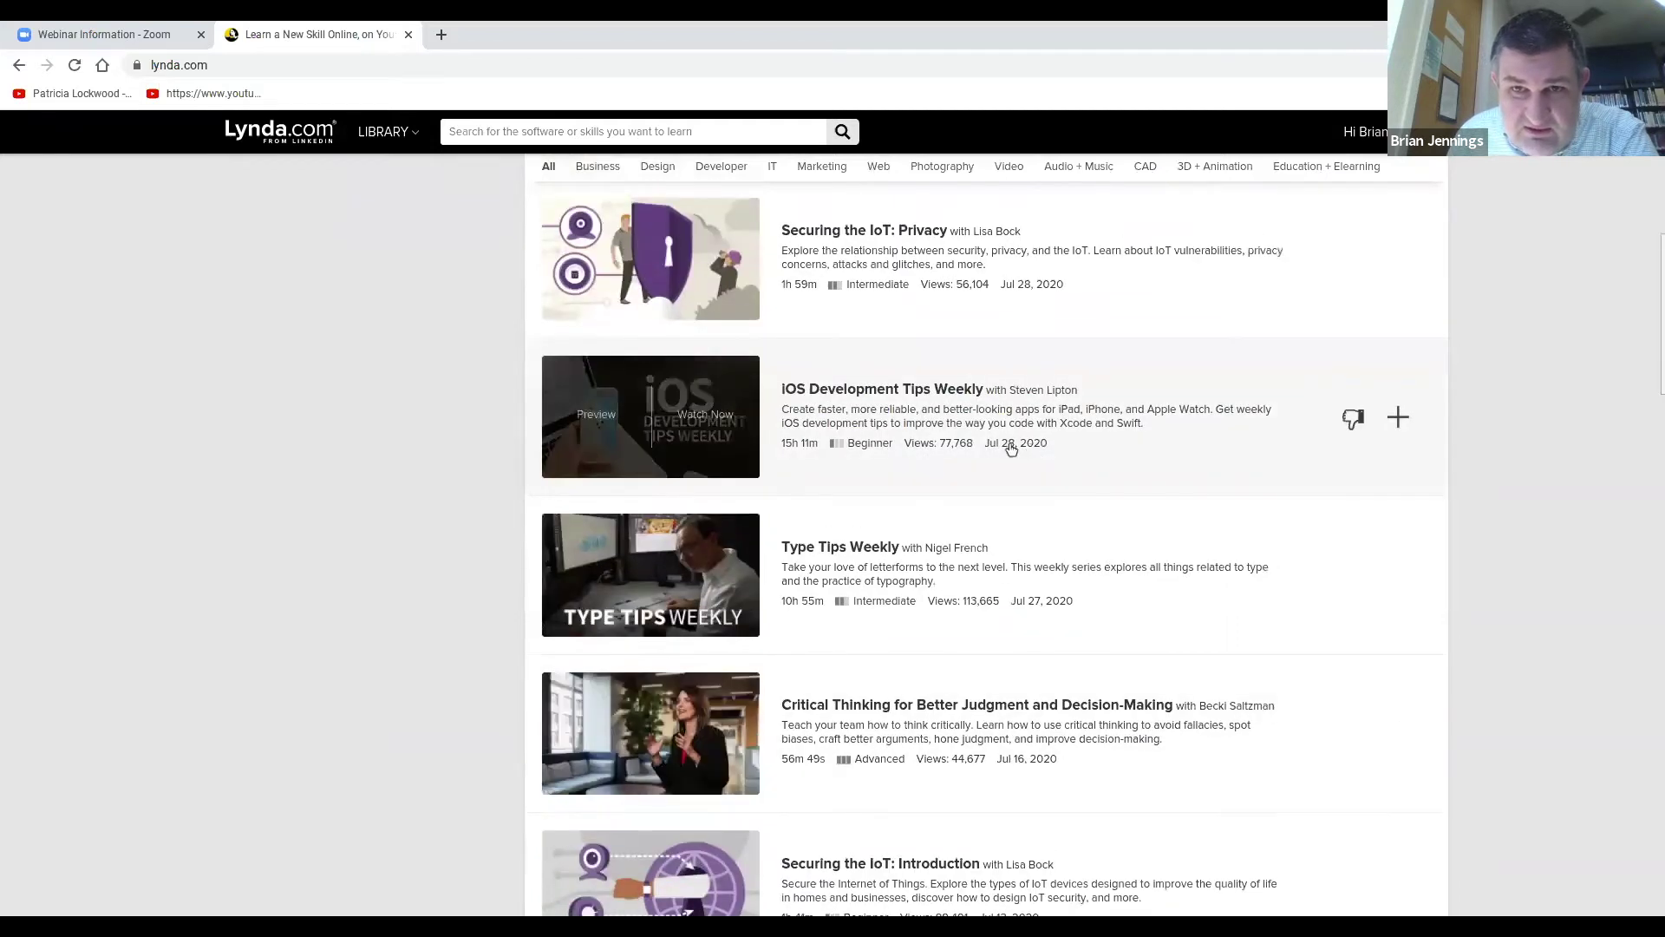
{"action": "scroll", "coordinate": [1037, 338], "scroll_direction": "up", "scroll_amount": 3}
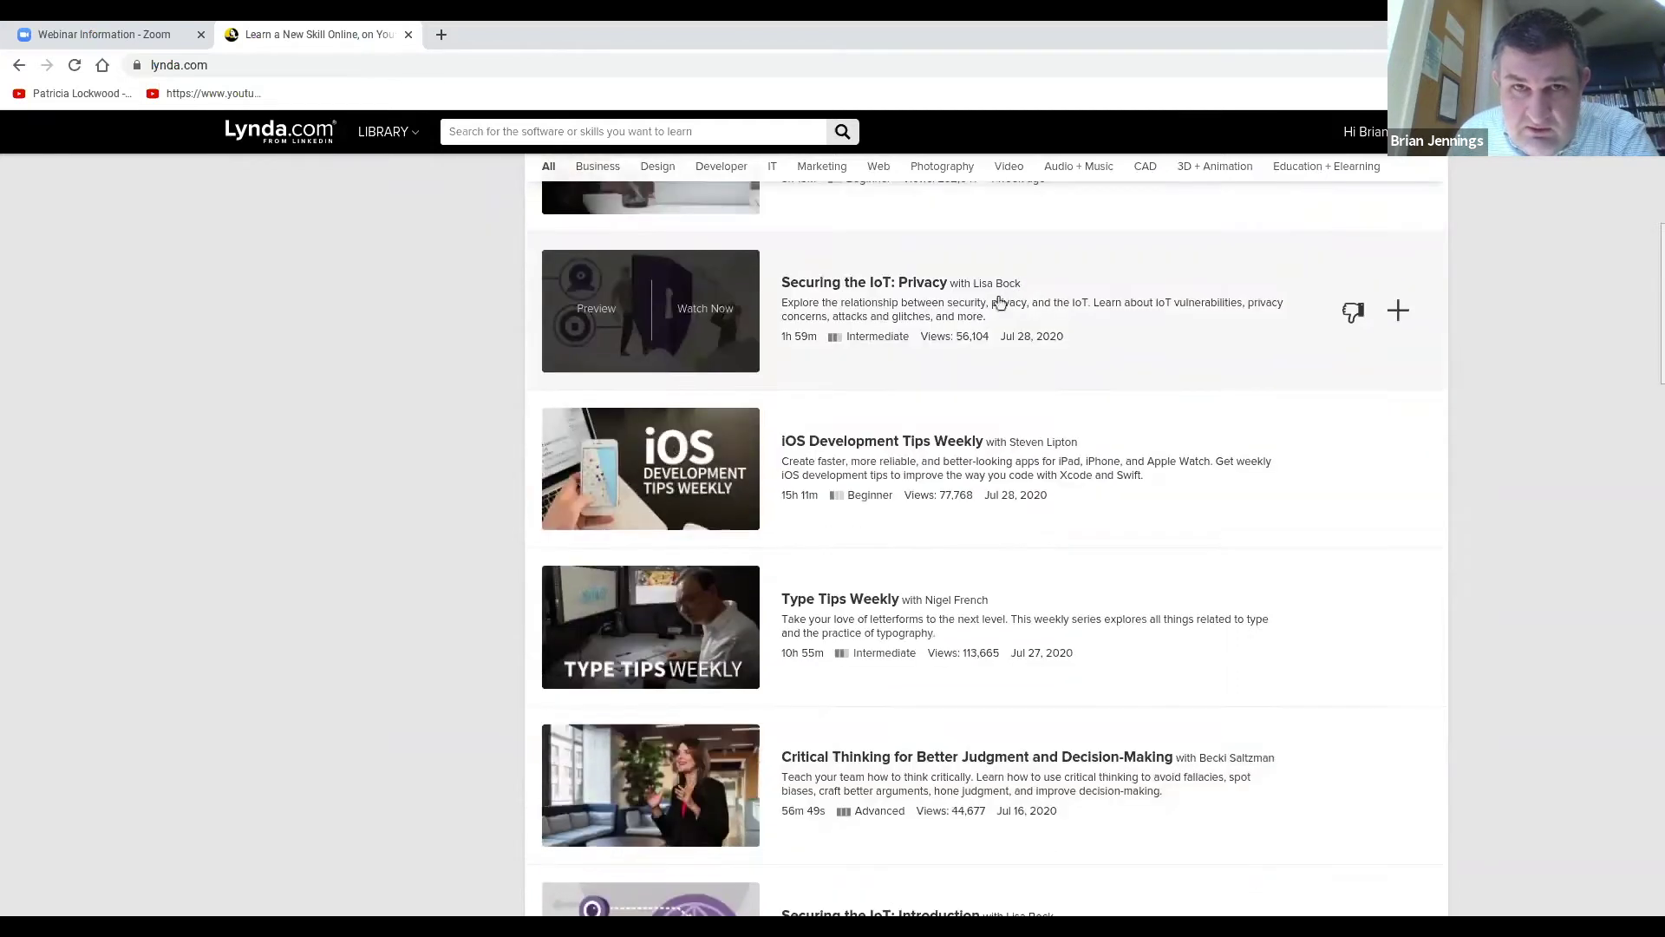
{"action": "scroll", "coordinate": [1033, 363], "scroll_direction": "up", "scroll_amount": 1}
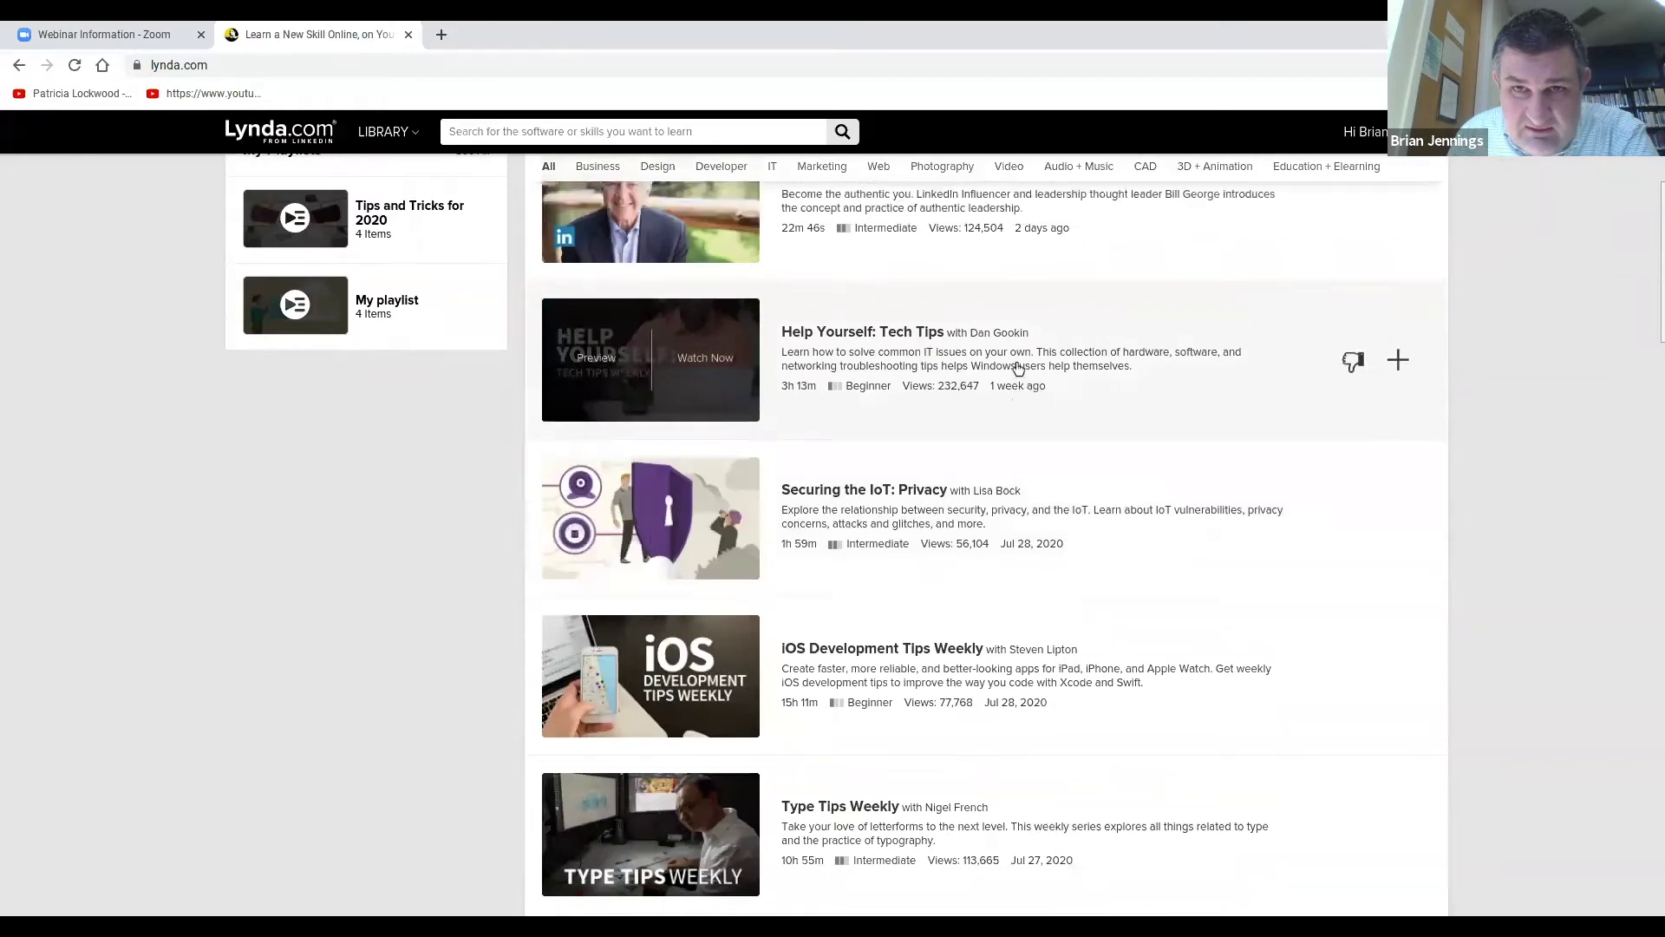
{"action": "scroll", "coordinate": [1040, 237], "scroll_direction": "up", "scroll_amount": 5}
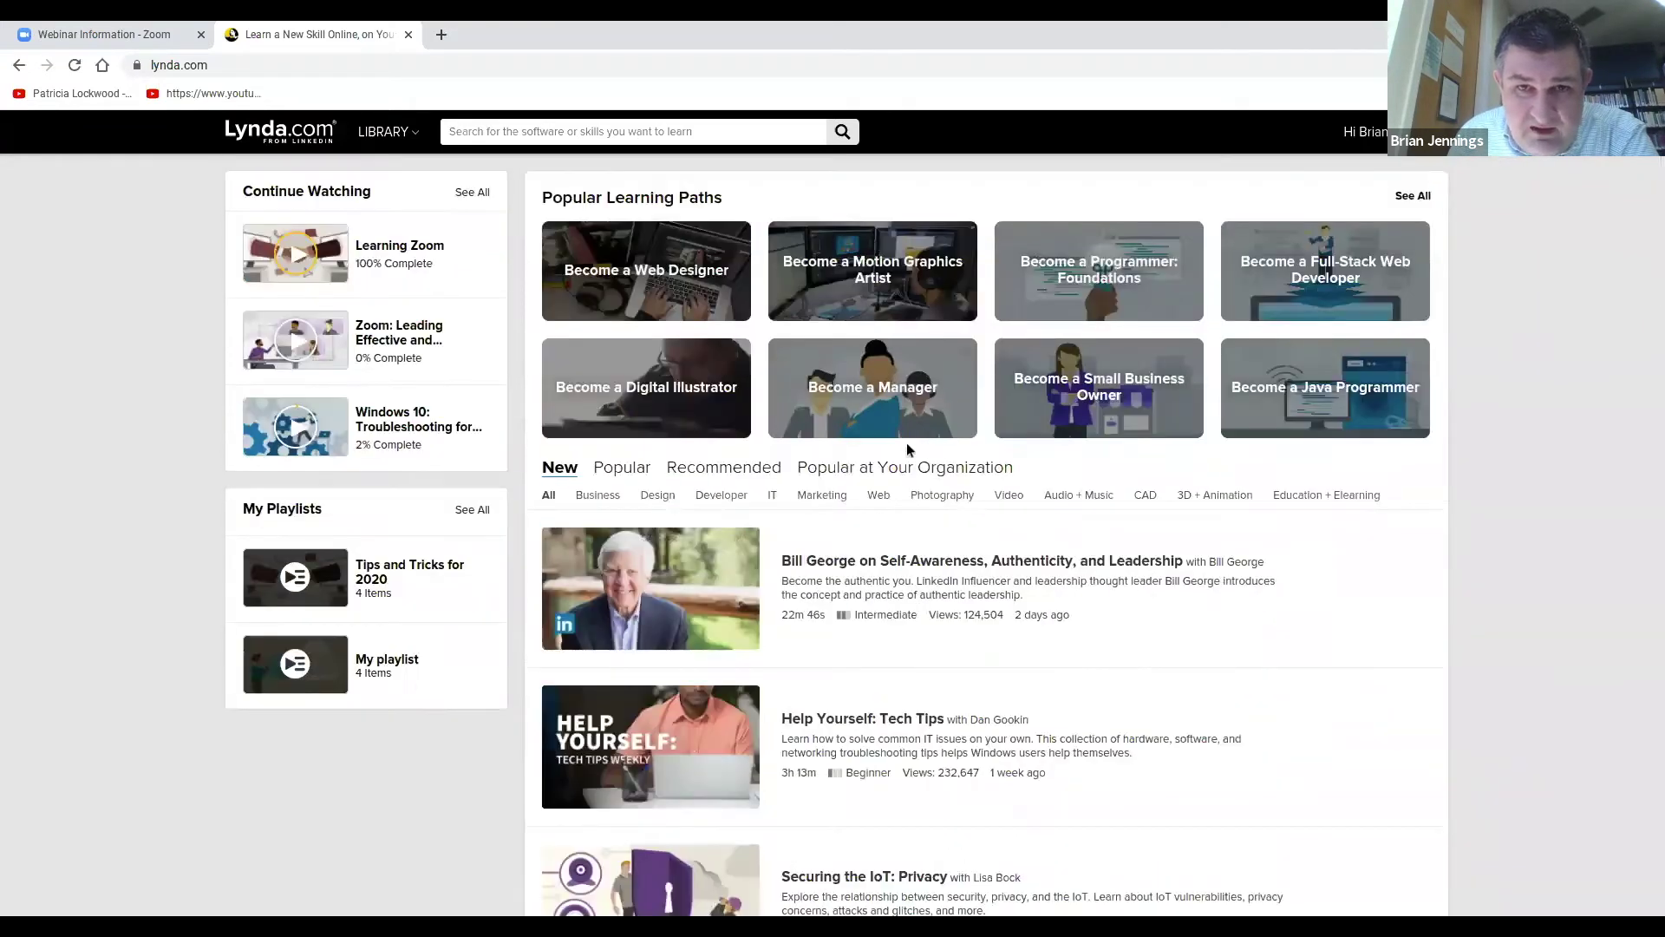
Search Lynda.com for 'zoom' and browse the results sorted by release date.
{"action": "left_click", "coordinate": [582, 136]}
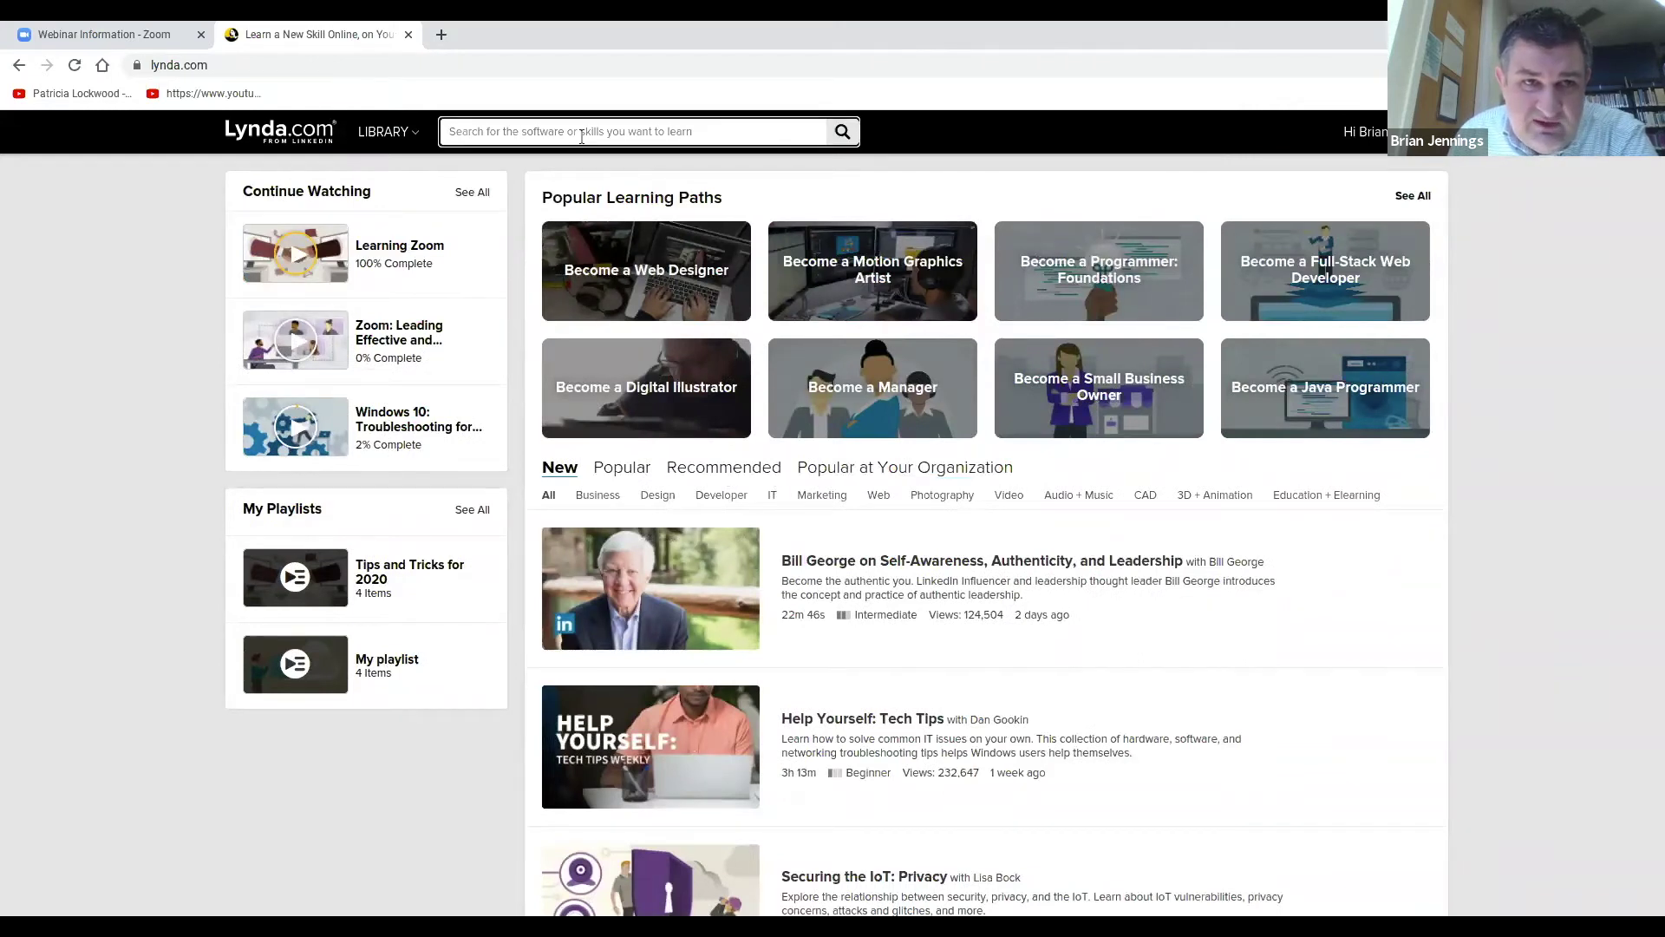
{"action": "type", "text": "zoom"}
{"action": "key", "text": "Return"}
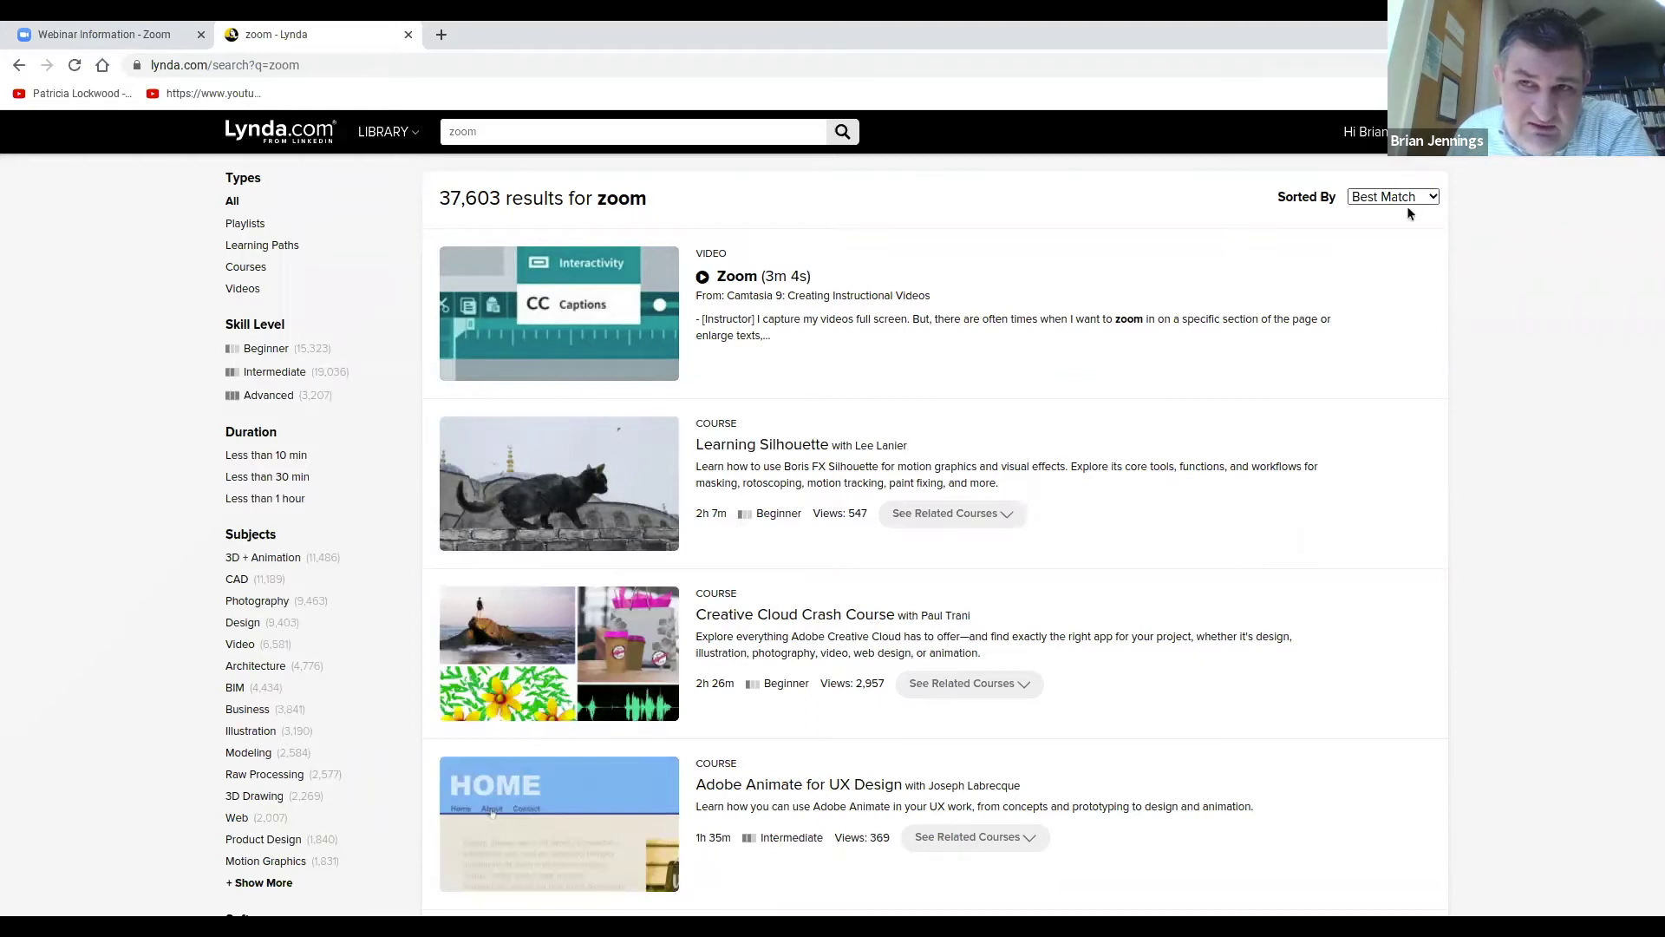
{"action": "left_click", "coordinate": [1398, 253]}
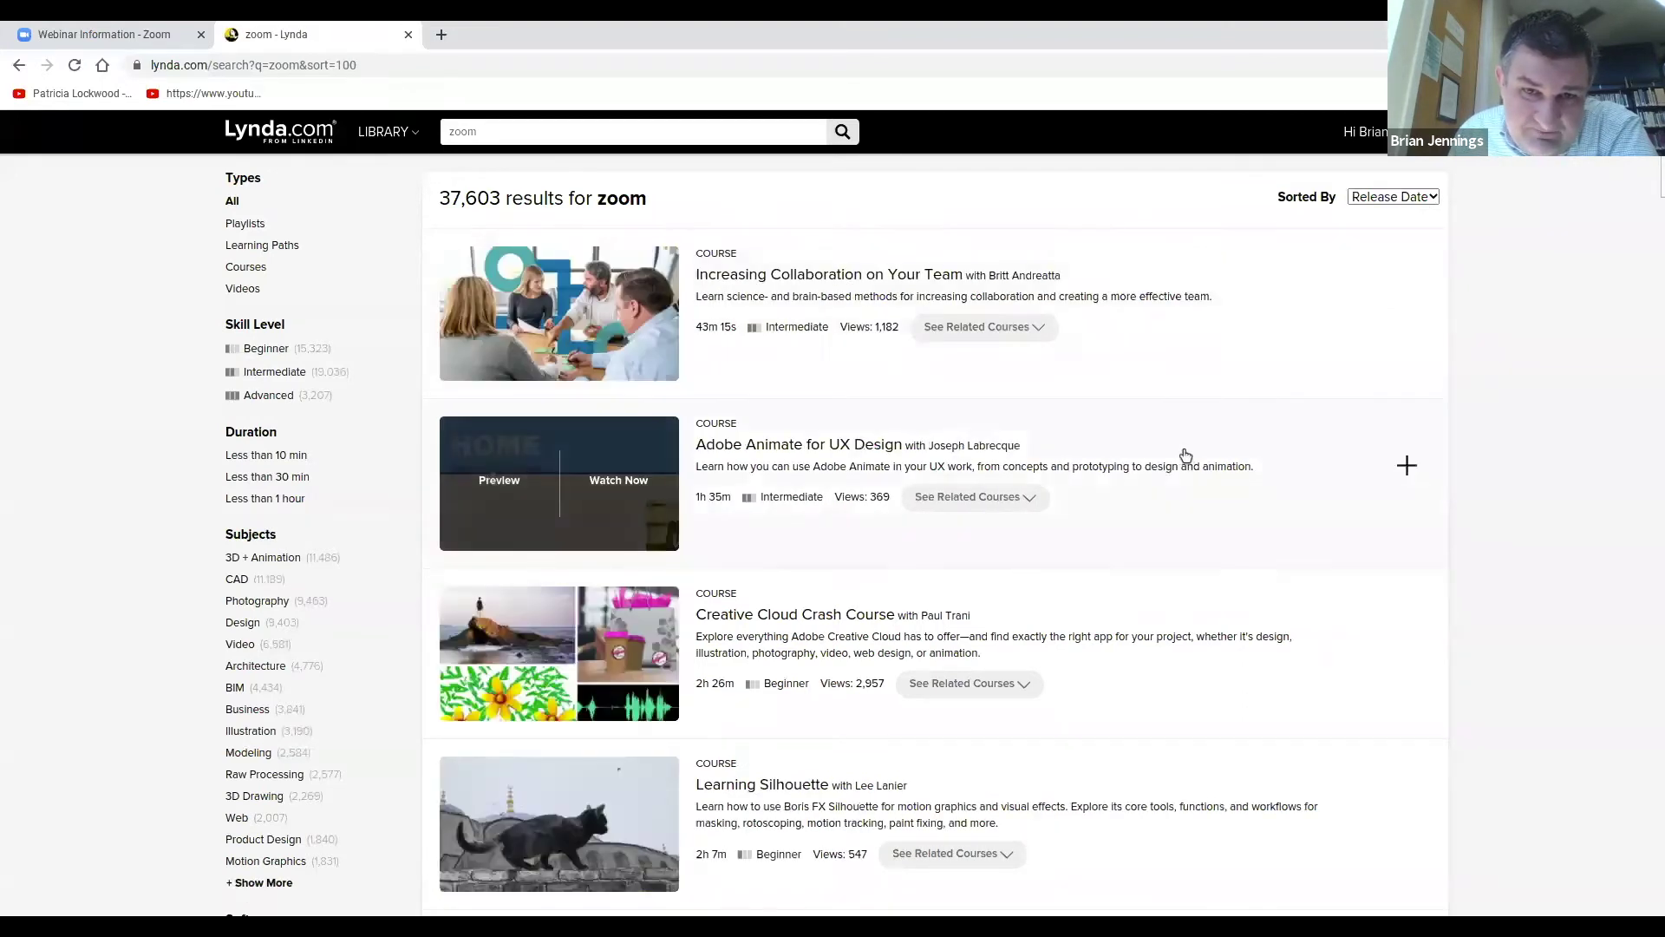
{"action": "scroll", "coordinate": [1171, 449], "scroll_direction": "down", "scroll_amount": 1}
{"action": "scroll", "coordinate": [1149, 439], "scroll_direction": "down", "scroll_amount": 3}
{"action": "scroll", "coordinate": [1214, 442], "scroll_direction": "down", "scroll_amount": 5}
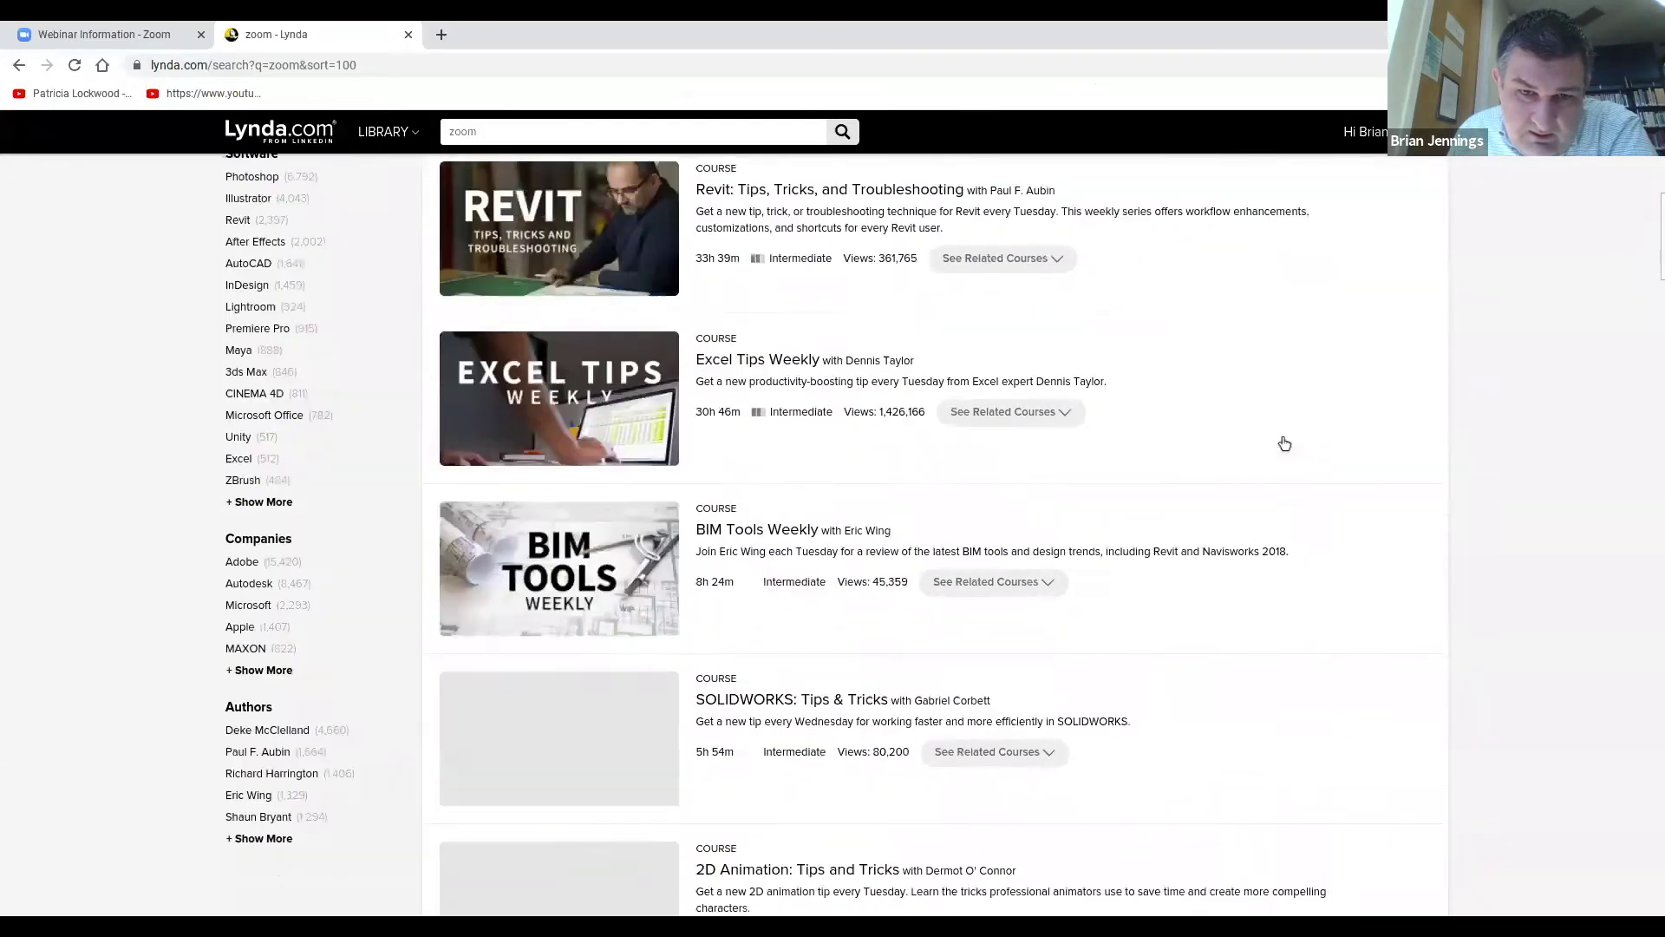
{"action": "scroll", "coordinate": [1284, 442], "scroll_direction": "down", "scroll_amount": 4}
{"action": "scroll", "coordinate": [1286, 440], "scroll_direction": "up", "scroll_amount": 13}
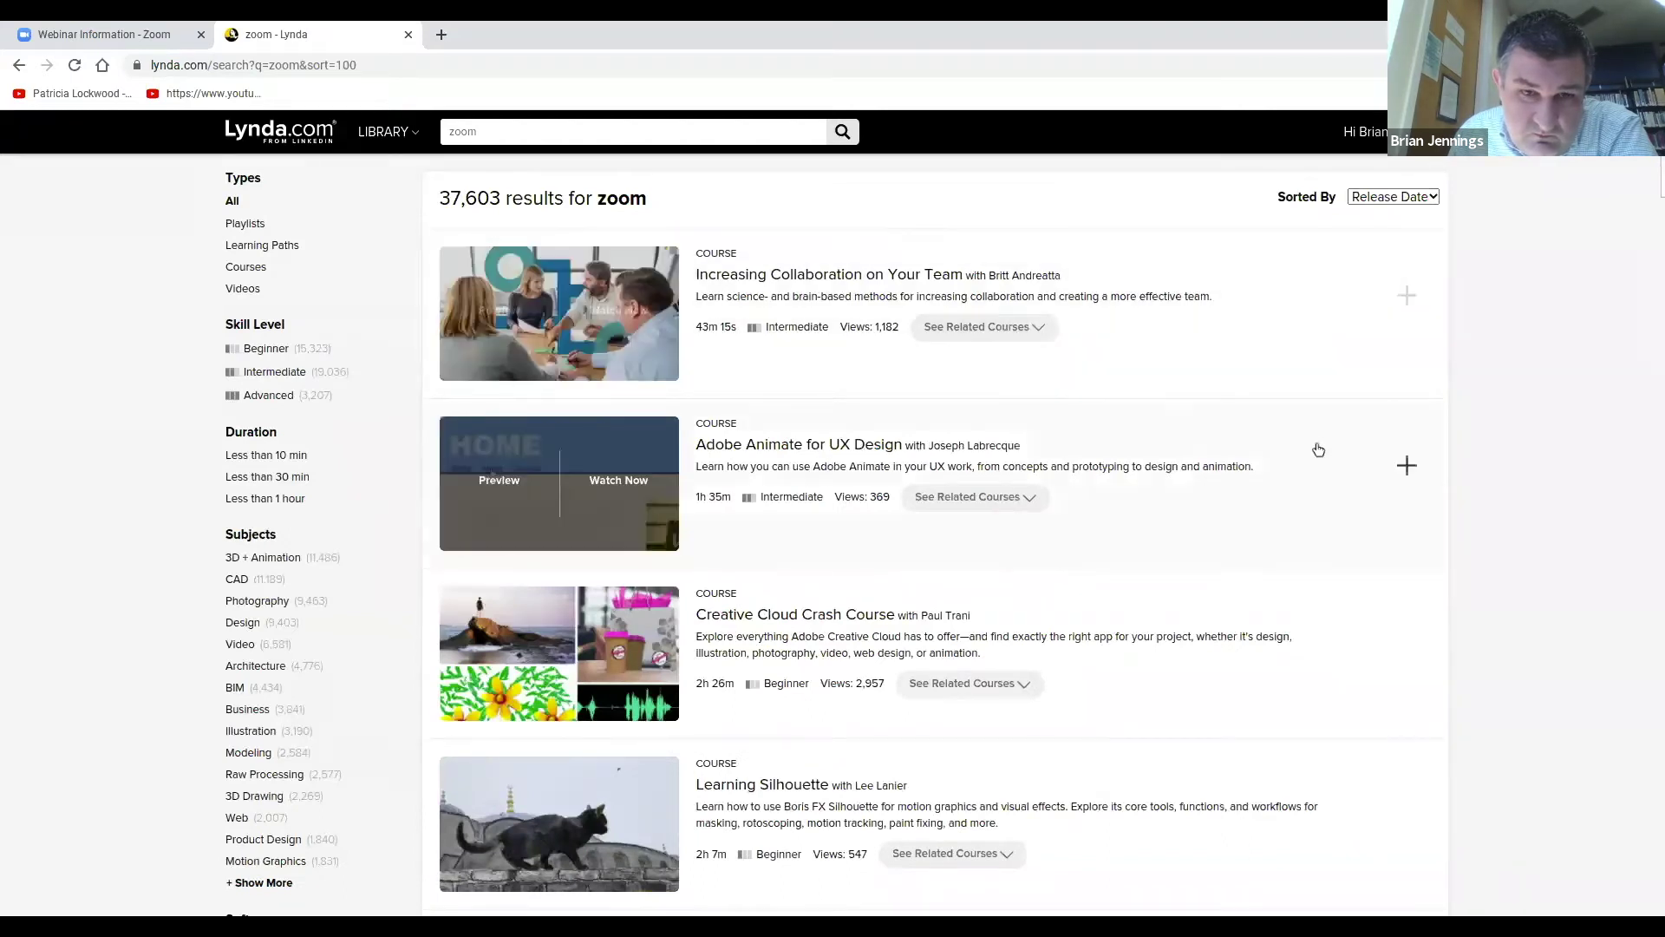
{"action": "scroll", "coordinate": [1301, 447], "scroll_direction": "down", "scroll_amount": 15}
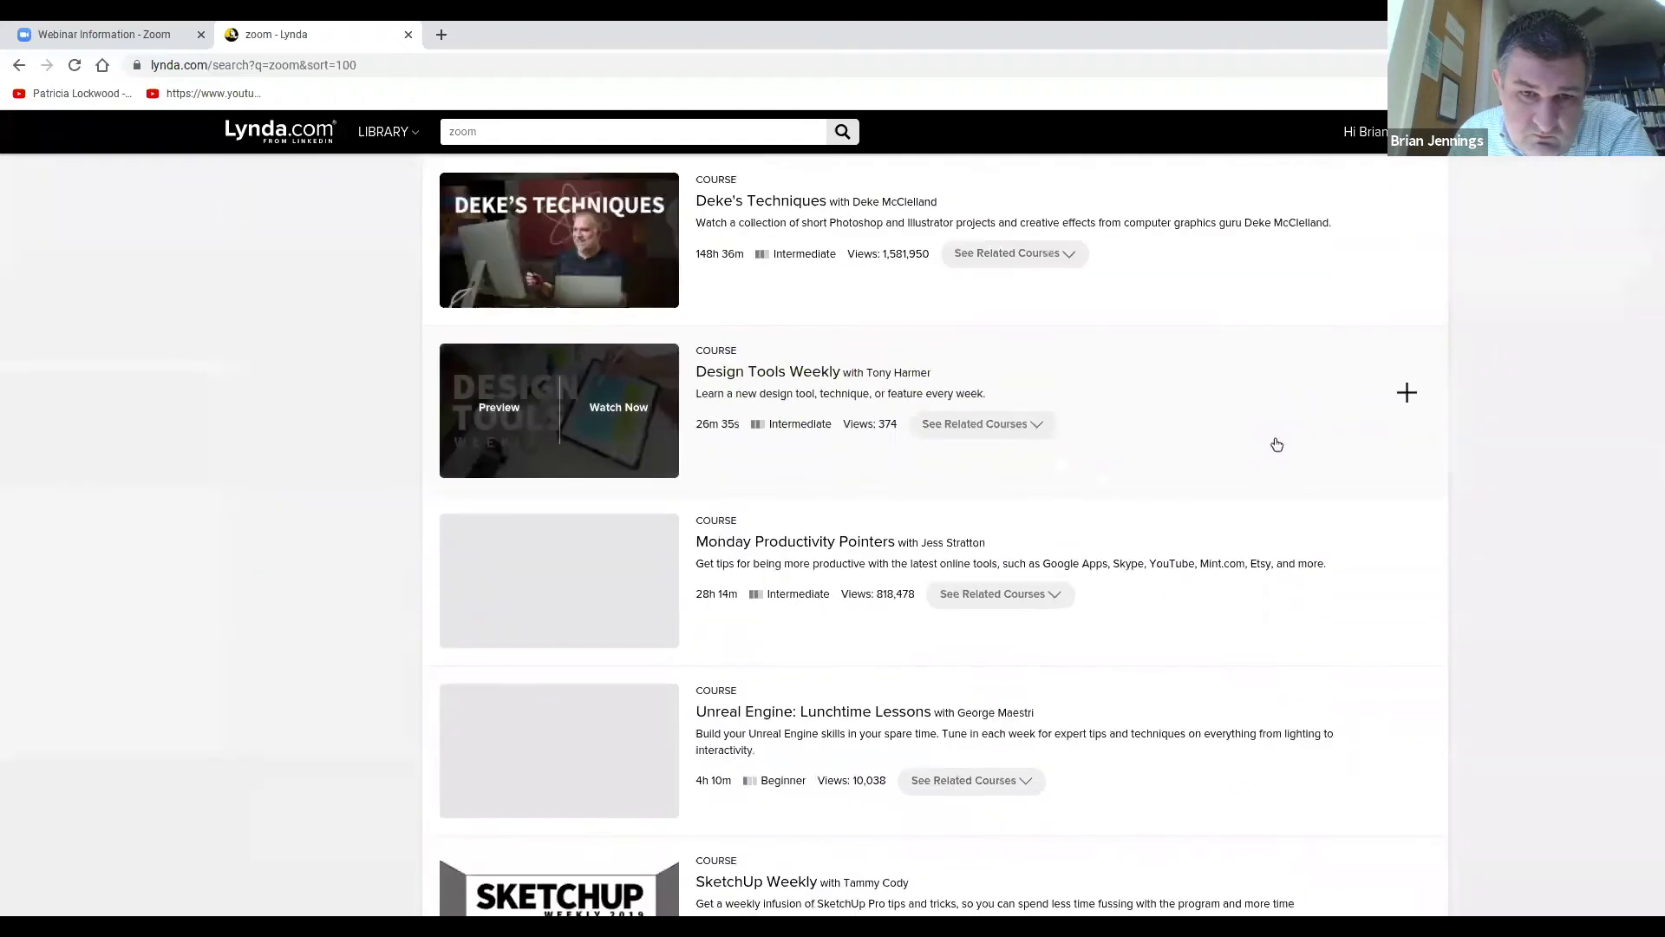
{"action": "scroll", "coordinate": [1277, 444], "scroll_direction": "down", "scroll_amount": 4}
{"action": "scroll", "coordinate": [1283, 439], "scroll_direction": "up", "scroll_amount": 8}
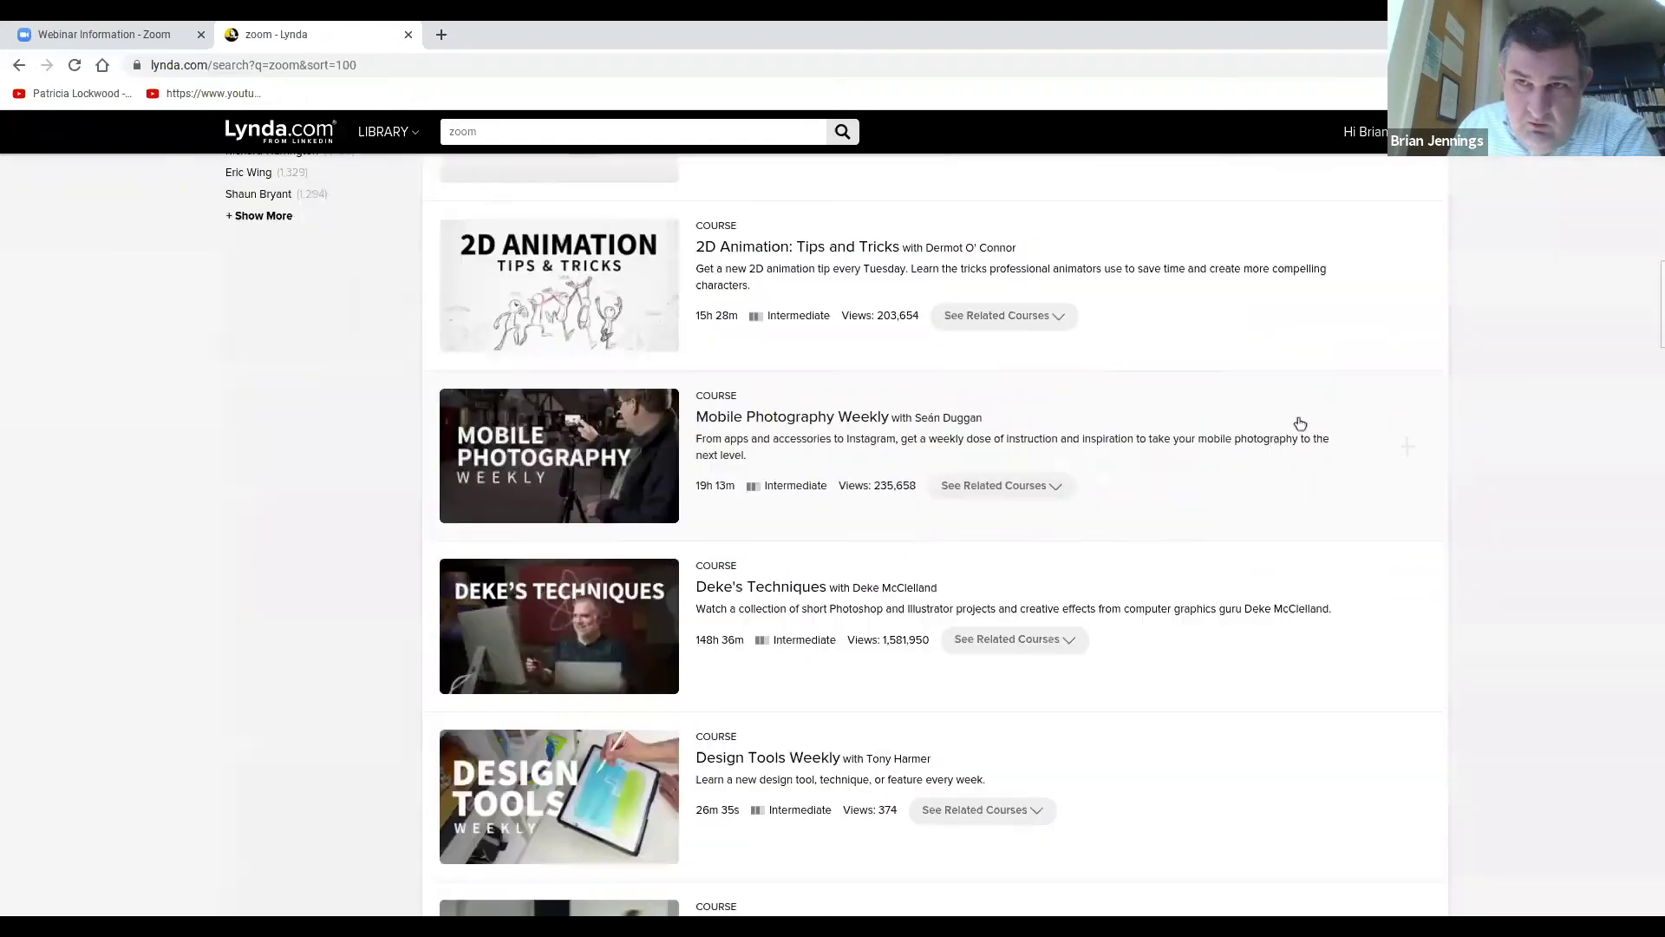
{"action": "scroll", "coordinate": [1300, 423], "scroll_direction": "up", "scroll_amount": 10}
Re-sort the zoom results by Best Match and scroll through them.
{"action": "left_click", "coordinate": [1394, 197]}
{"action": "left_click", "coordinate": [1403, 217]}
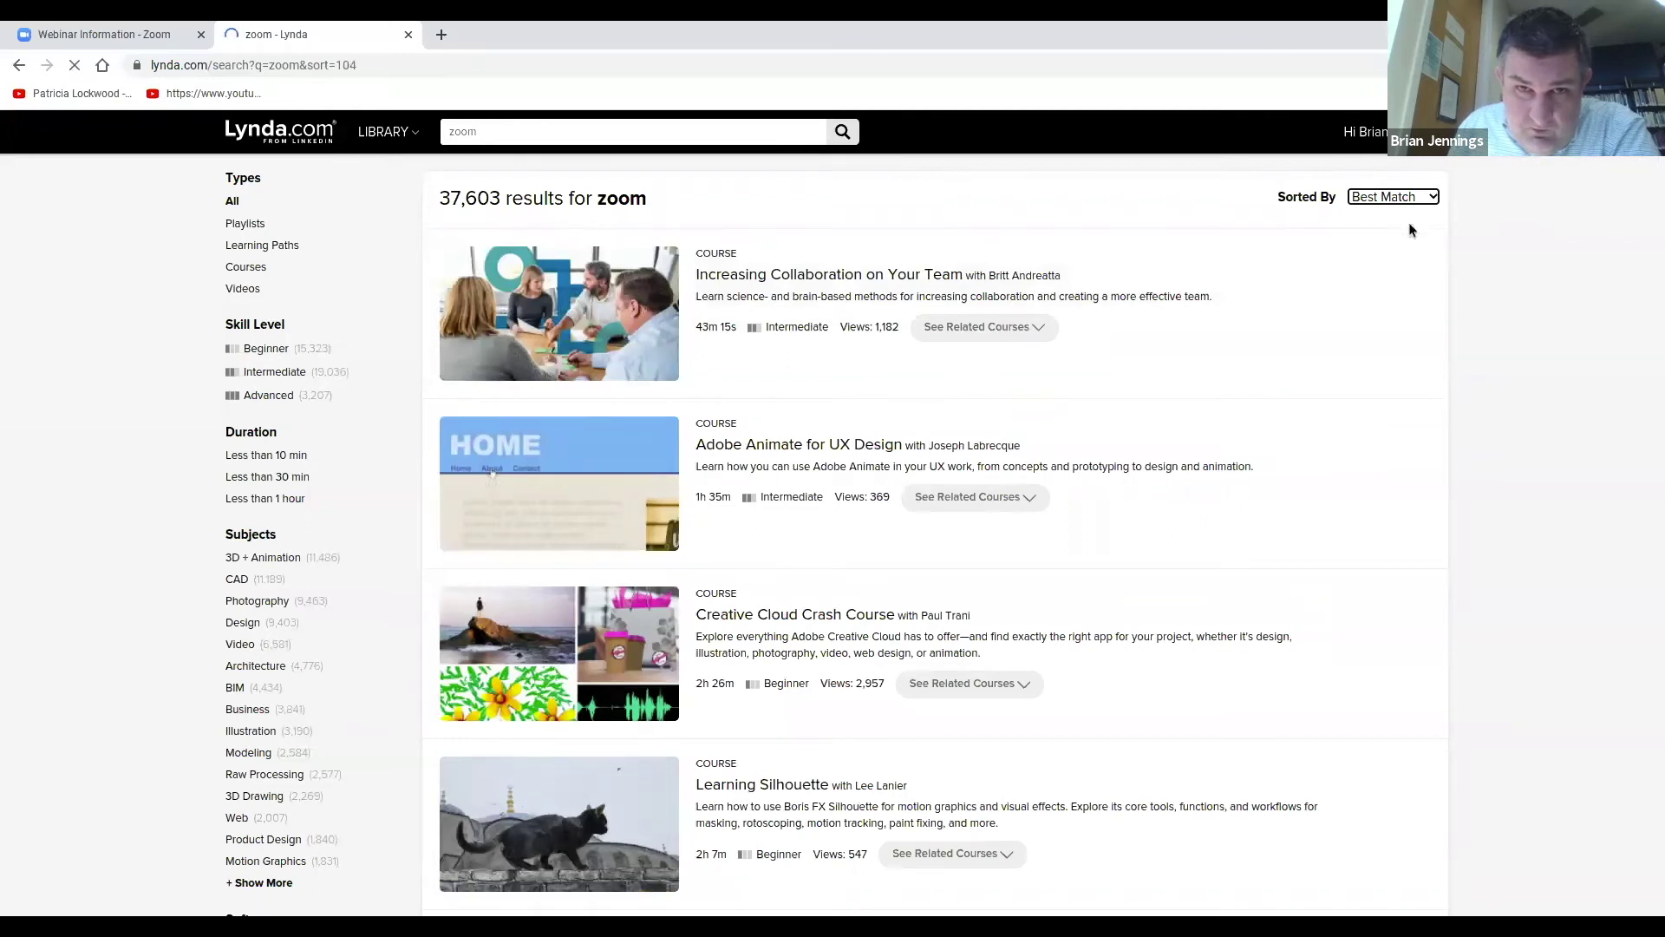
{"action": "mouse_move", "coordinate": [1184, 456]}
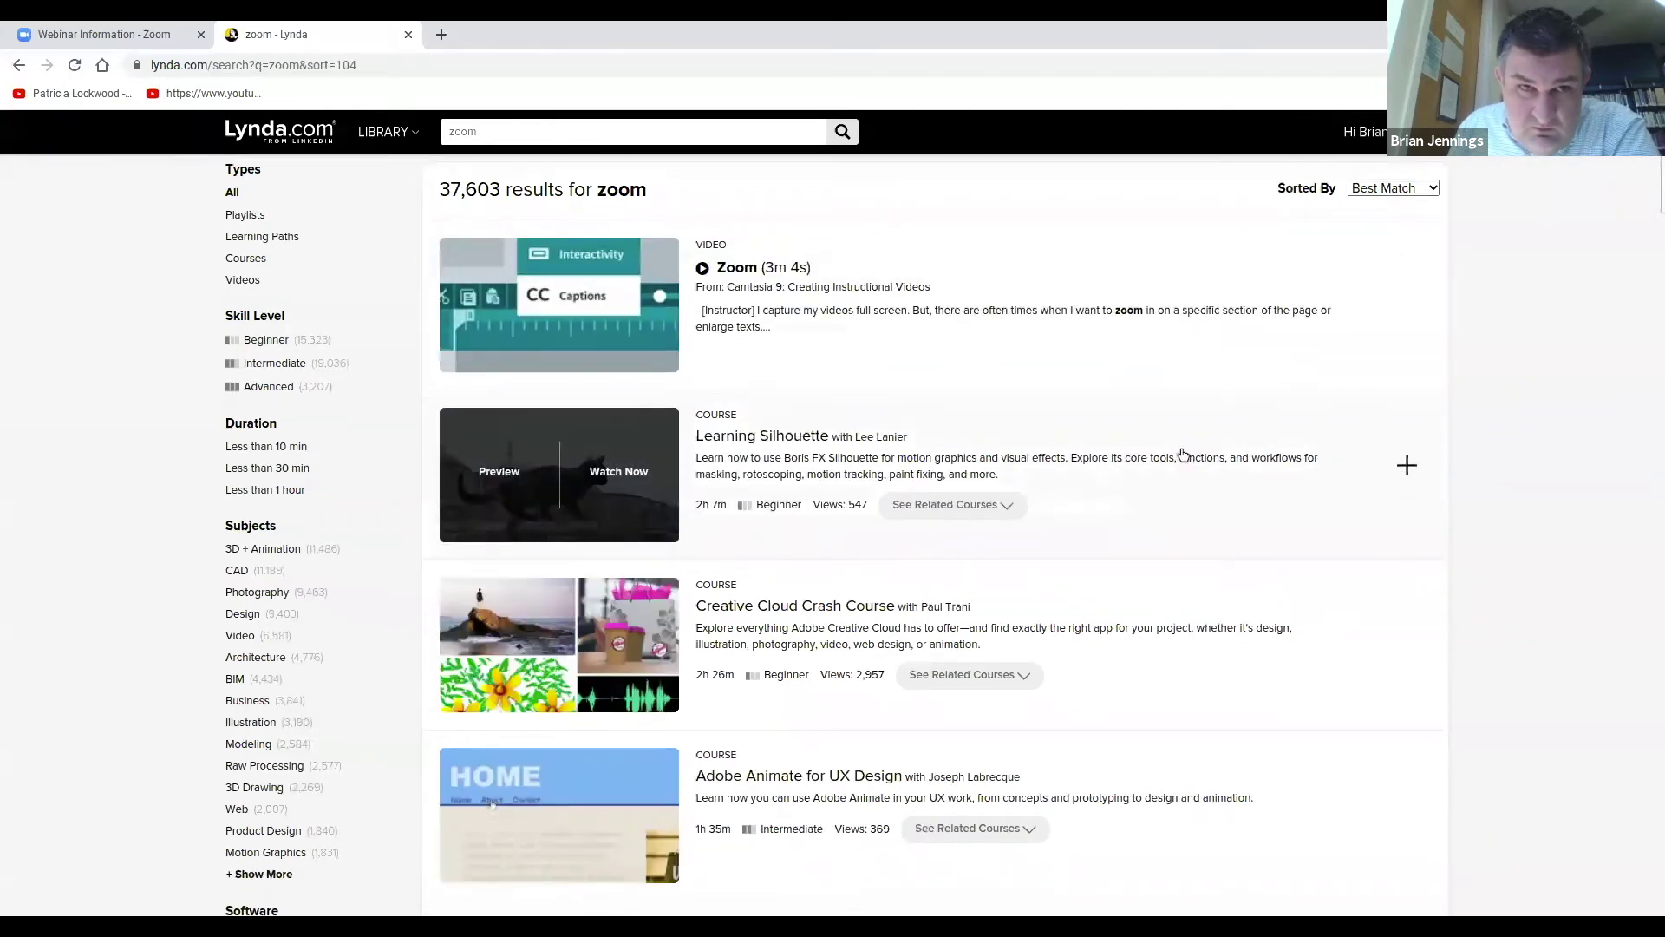
{"action": "scroll", "coordinate": [1180, 454], "scroll_direction": "down", "scroll_amount": 4}
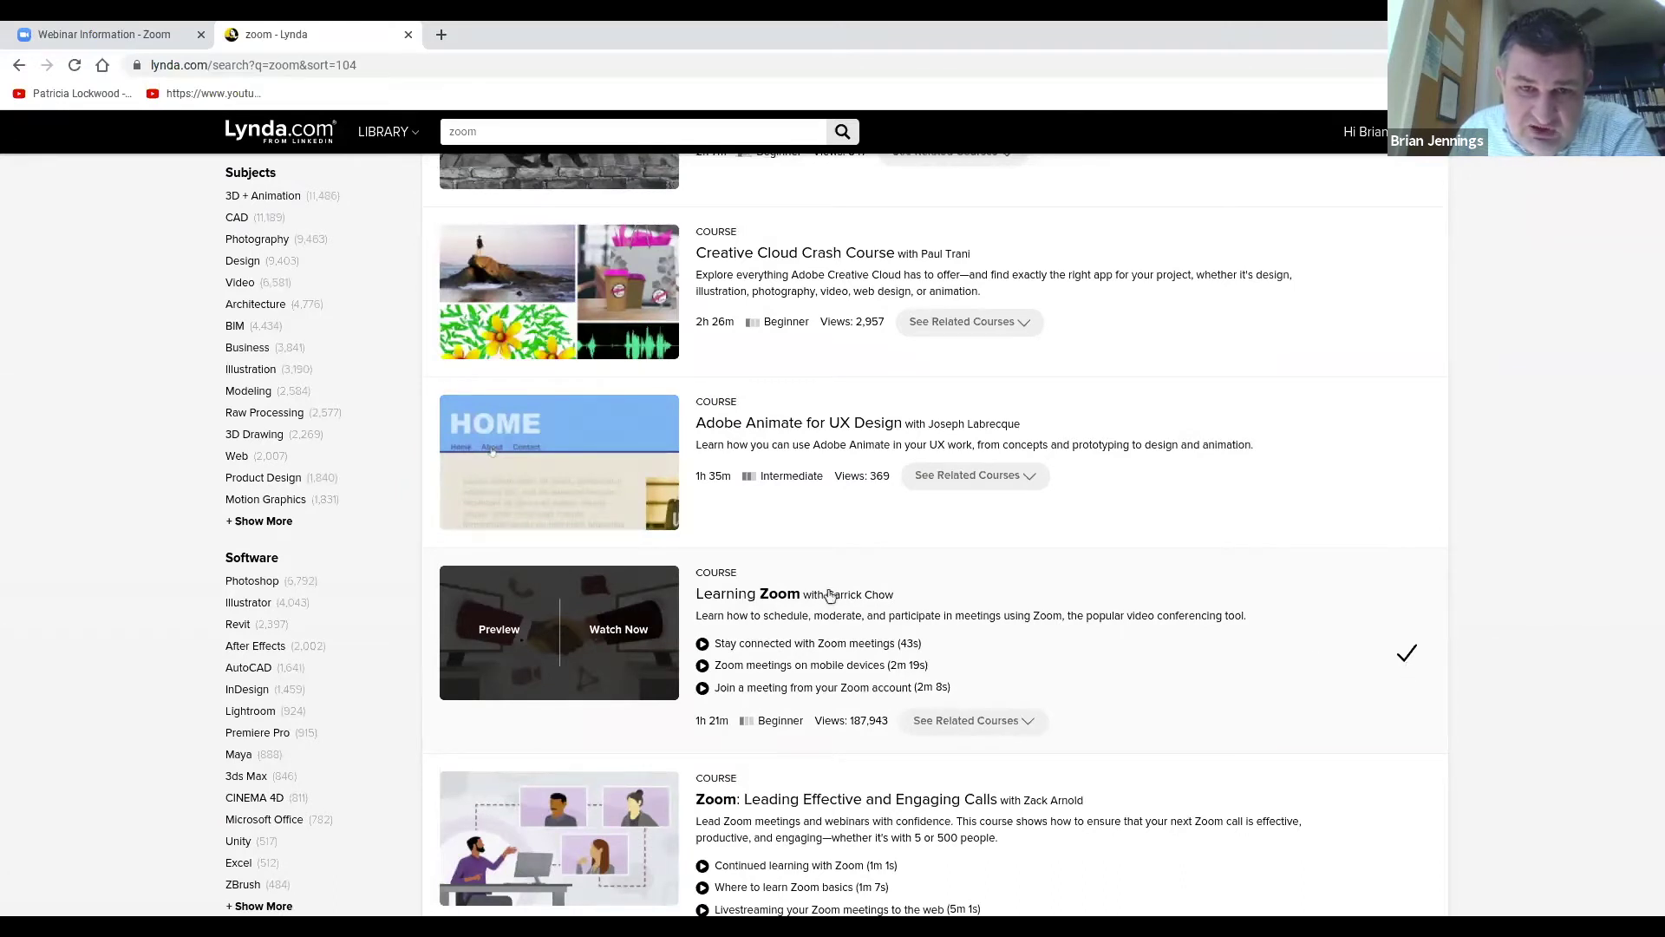
{"action": "scroll", "coordinate": [1026, 596], "scroll_direction": "up", "scroll_amount": 1}
{"action": "scroll", "coordinate": [1027, 595], "scroll_direction": "up", "scroll_amount": 3}
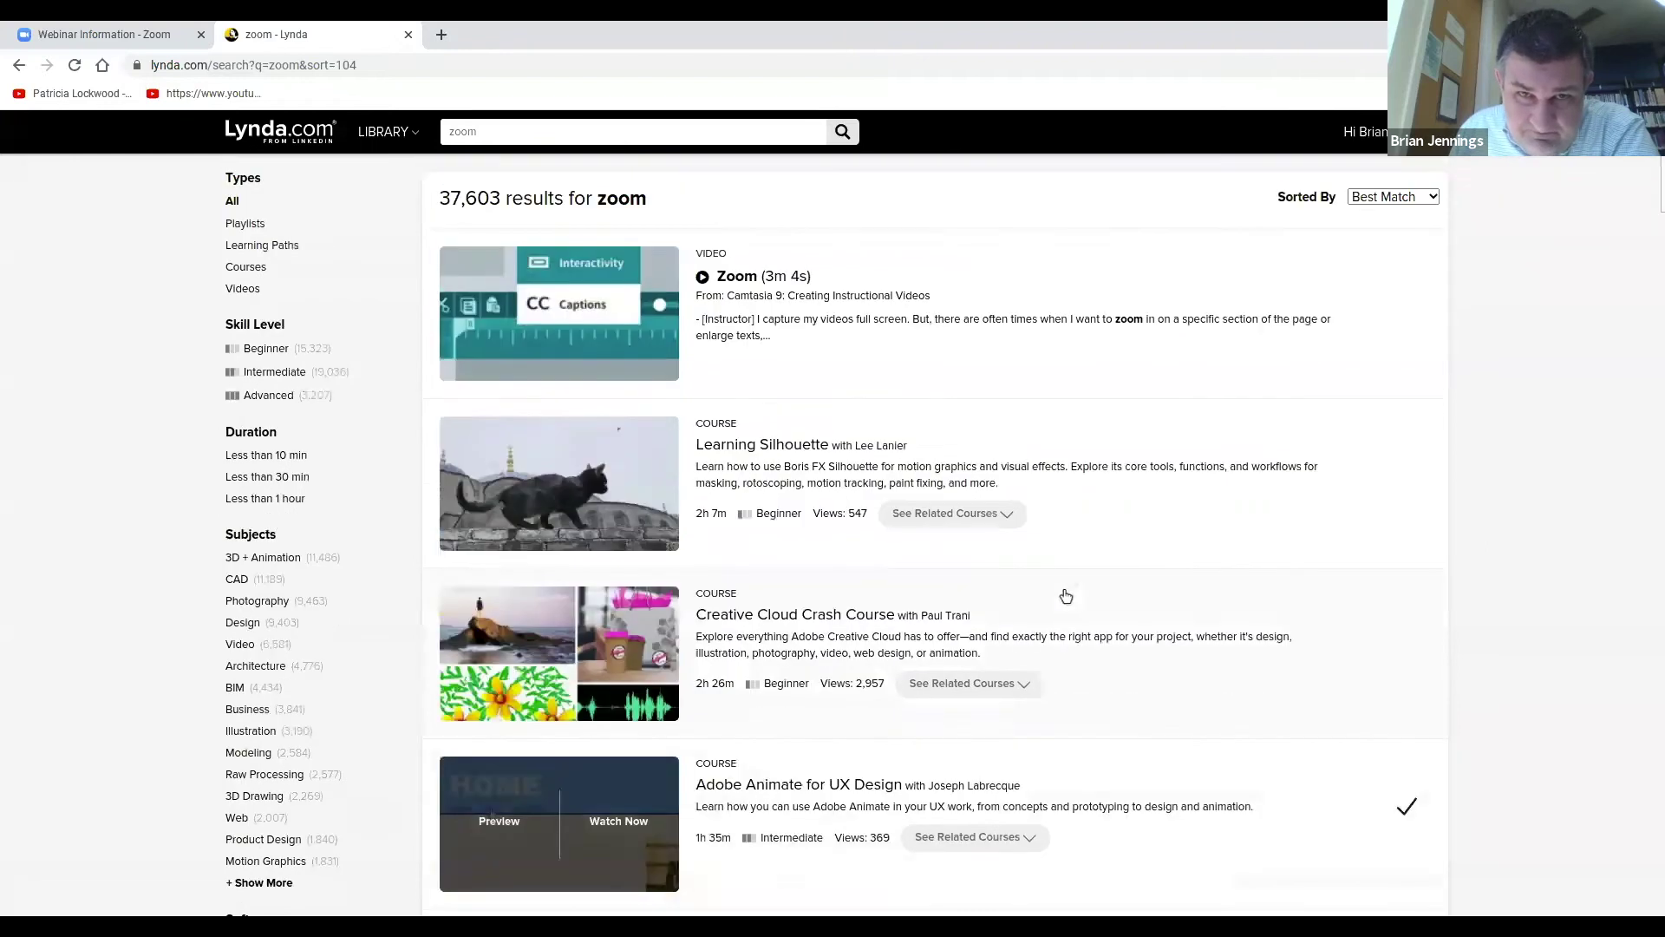
{"action": "scroll", "coordinate": [1105, 595], "scroll_direction": "down", "scroll_amount": 8}
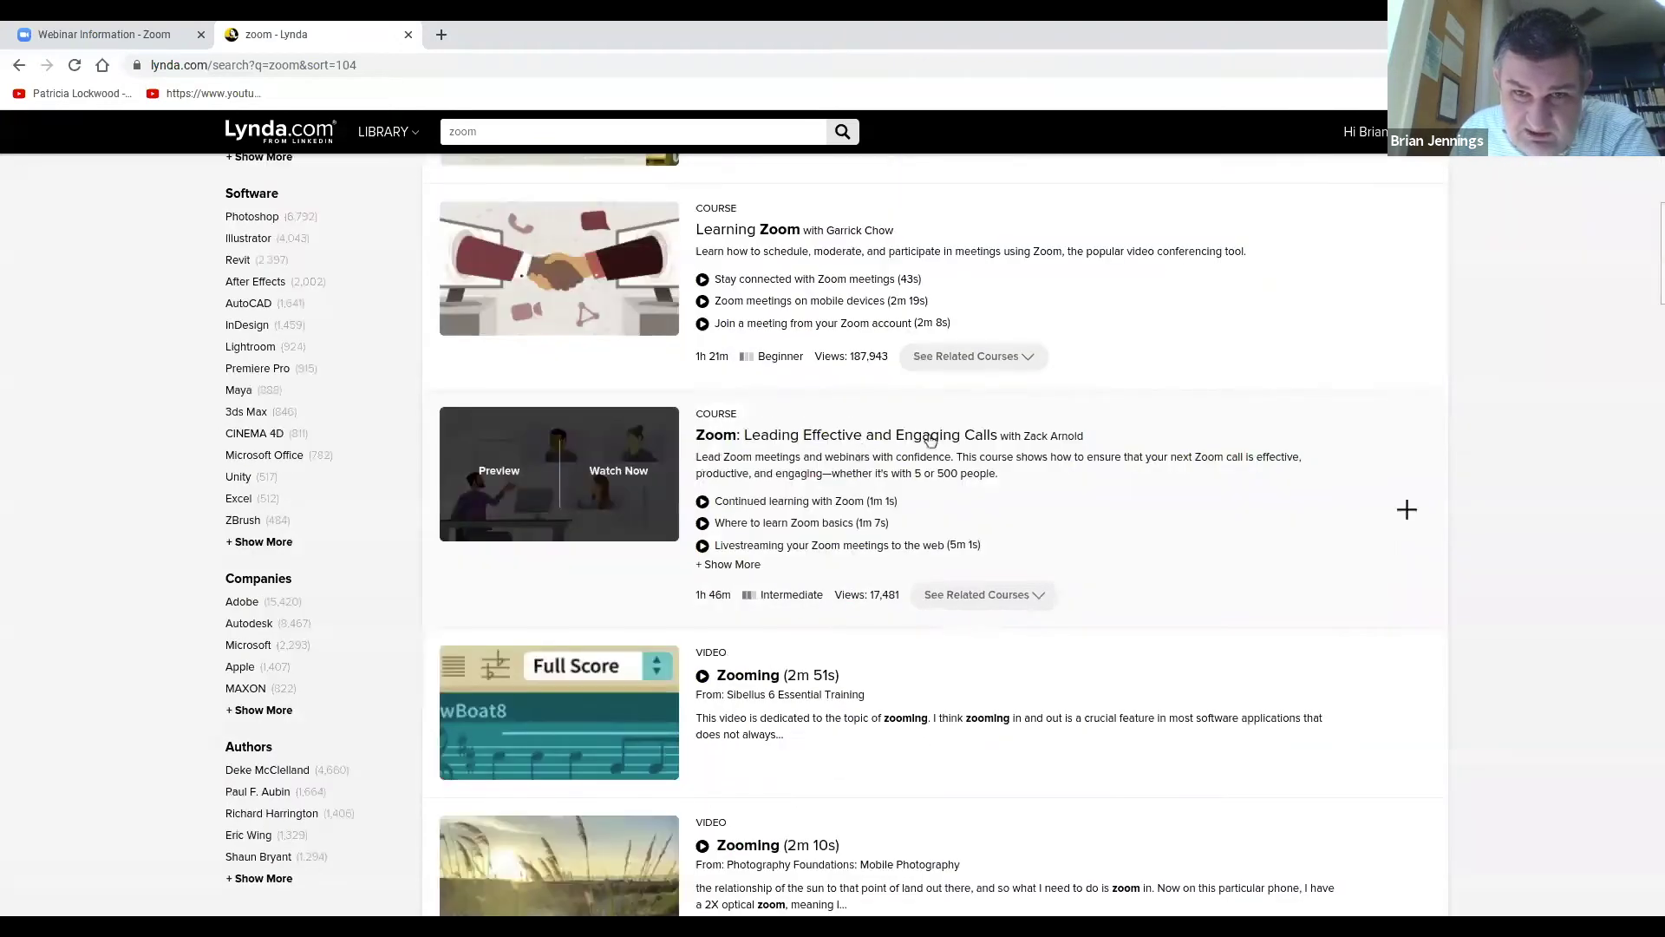
{"action": "scroll", "coordinate": [885, 450], "scroll_direction": "up", "scroll_amount": 8}
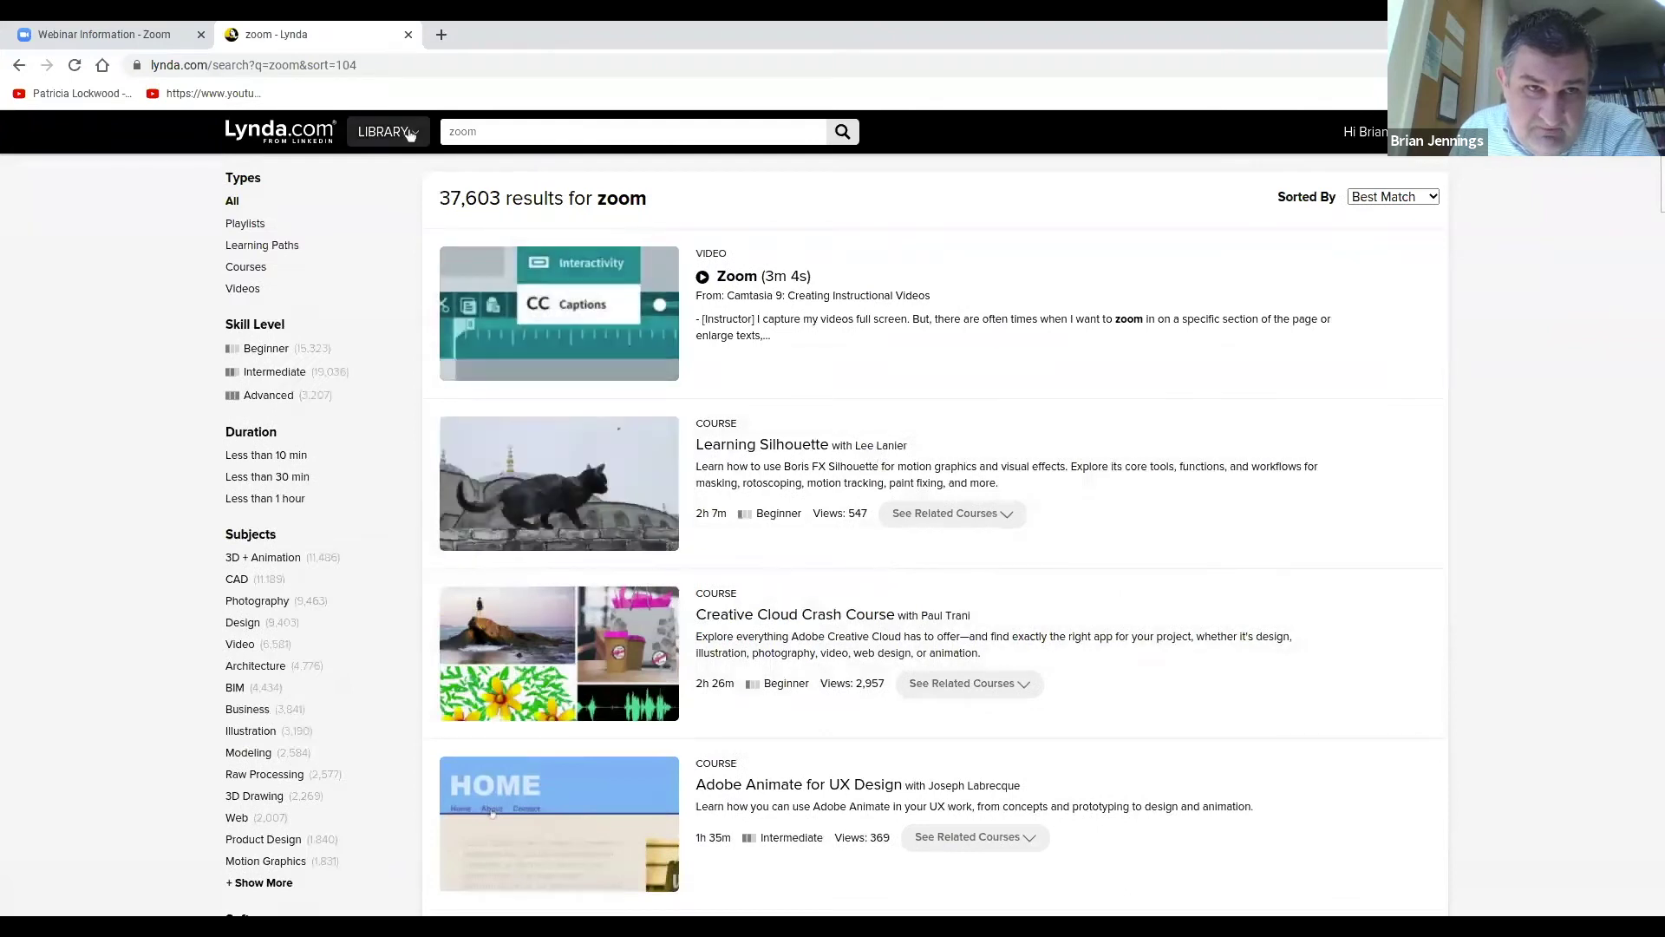
Open the All Subjects listing and browse the LIBRARY menu categories down to Education + Elearning.
{"action": "left_click", "coordinate": [415, 134]}
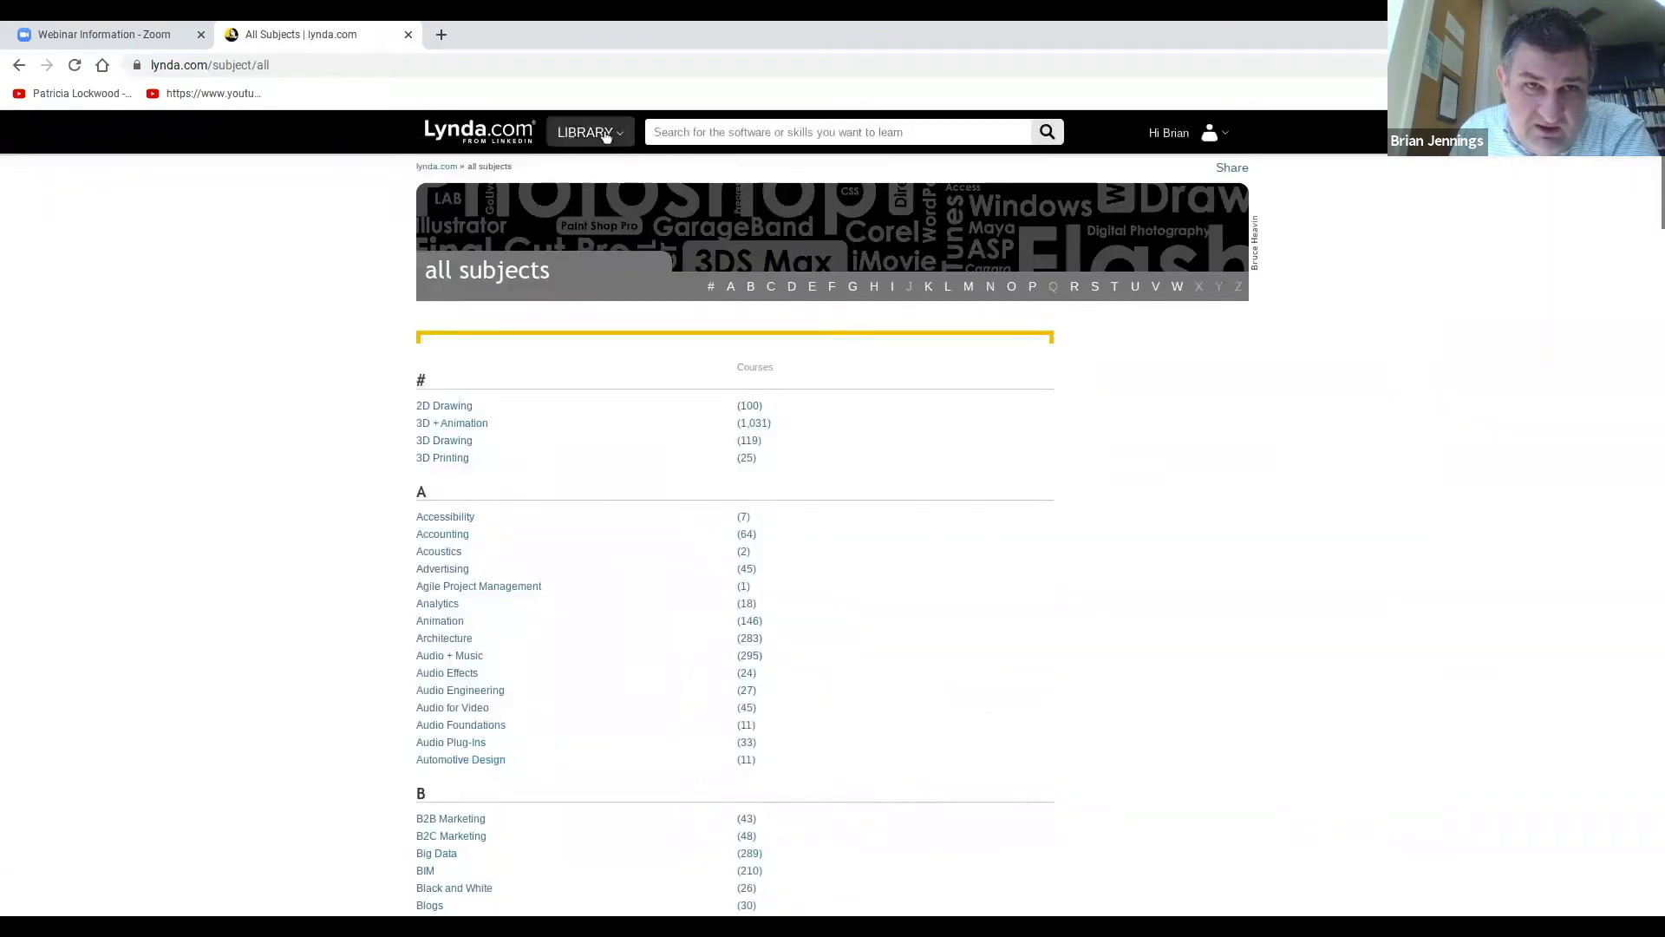
{"action": "left_click", "coordinate": [606, 134]}
{"action": "left_click", "coordinate": [624, 135]}
{"action": "left_click", "coordinate": [624, 134]}
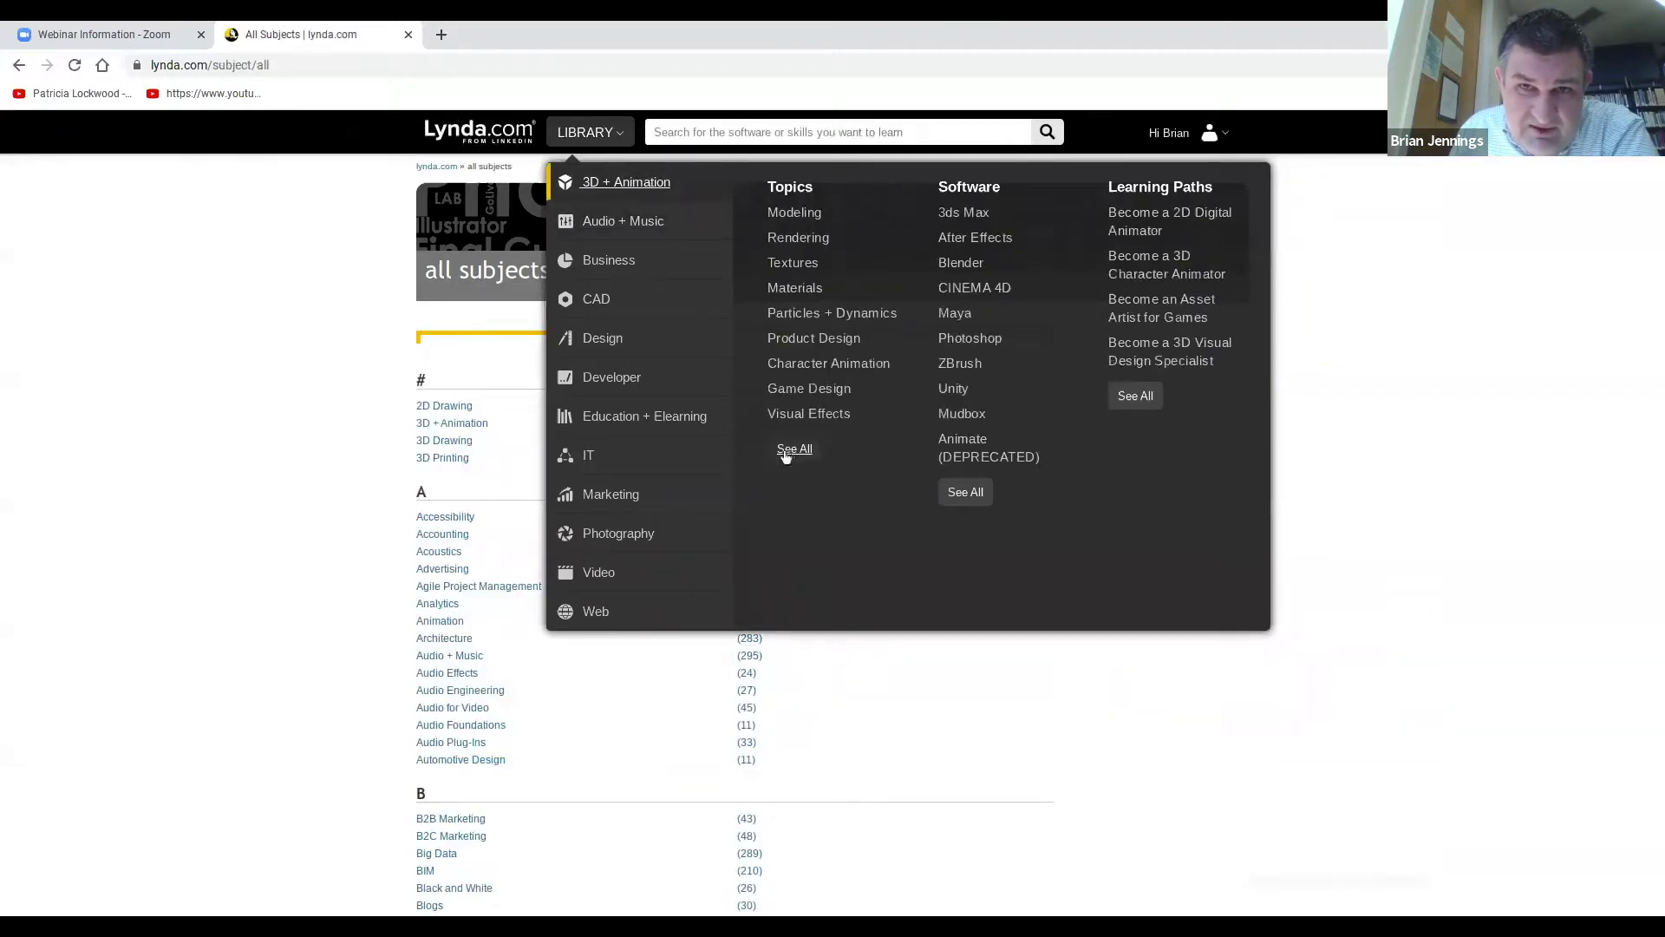
{"action": "mouse_move", "coordinate": [621, 500]}
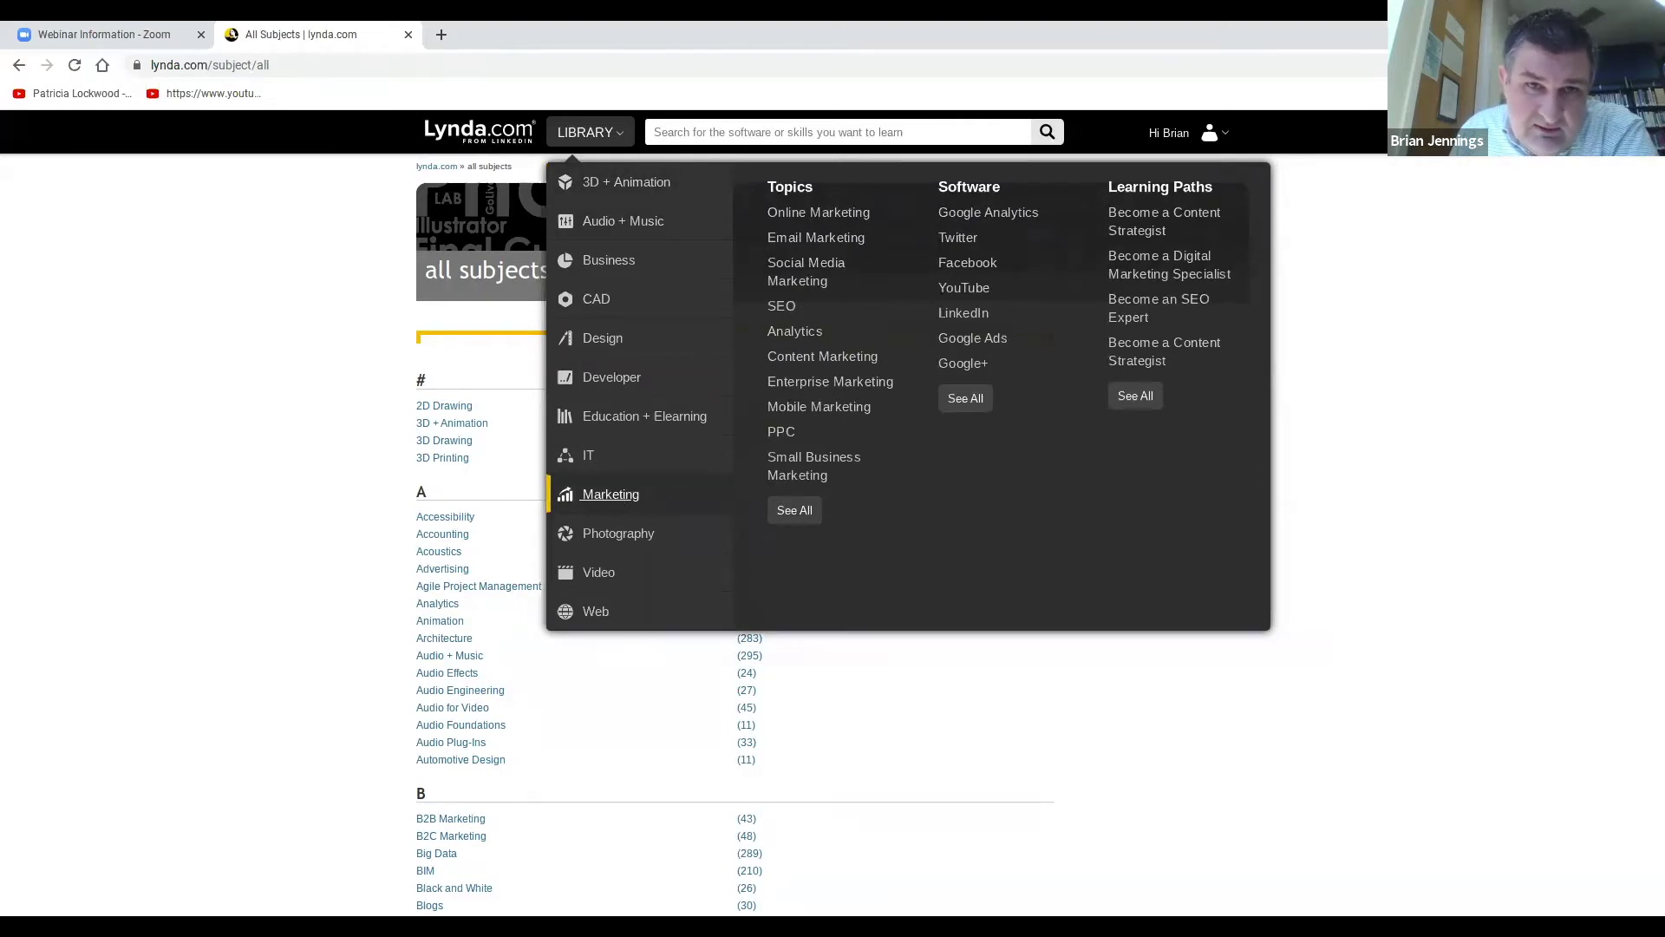
{"action": "mouse_move", "coordinate": [626, 422]}
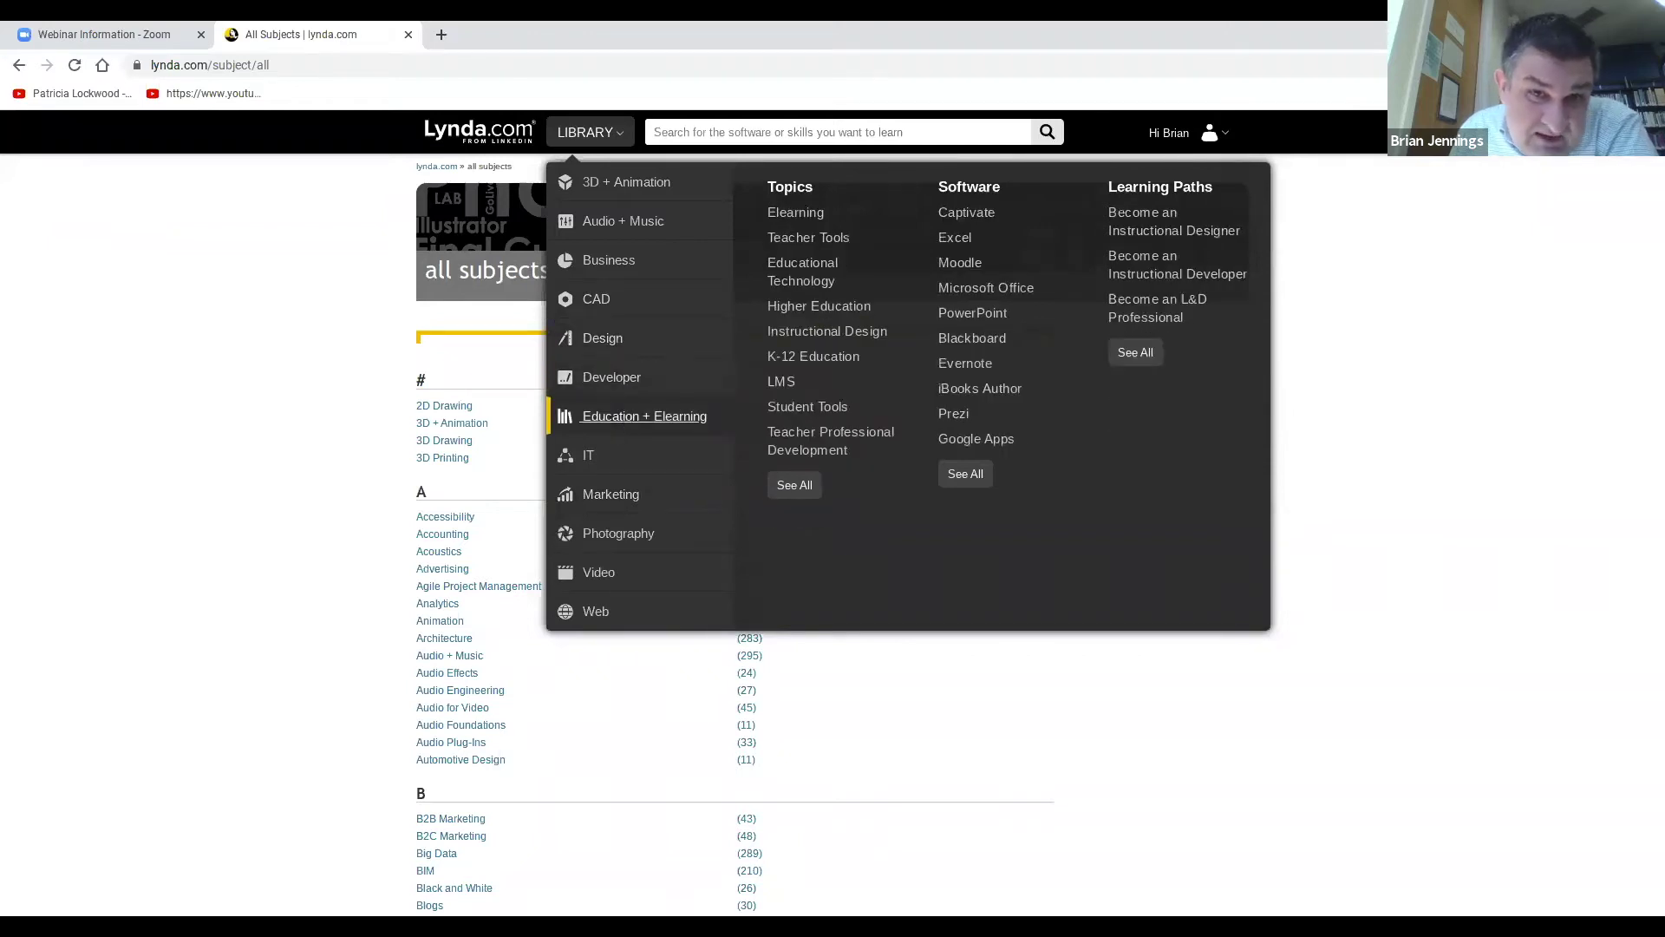
Open the Education + Elearning category page and scroll through New Releases and its course list.
{"action": "left_click", "coordinate": [626, 423]}
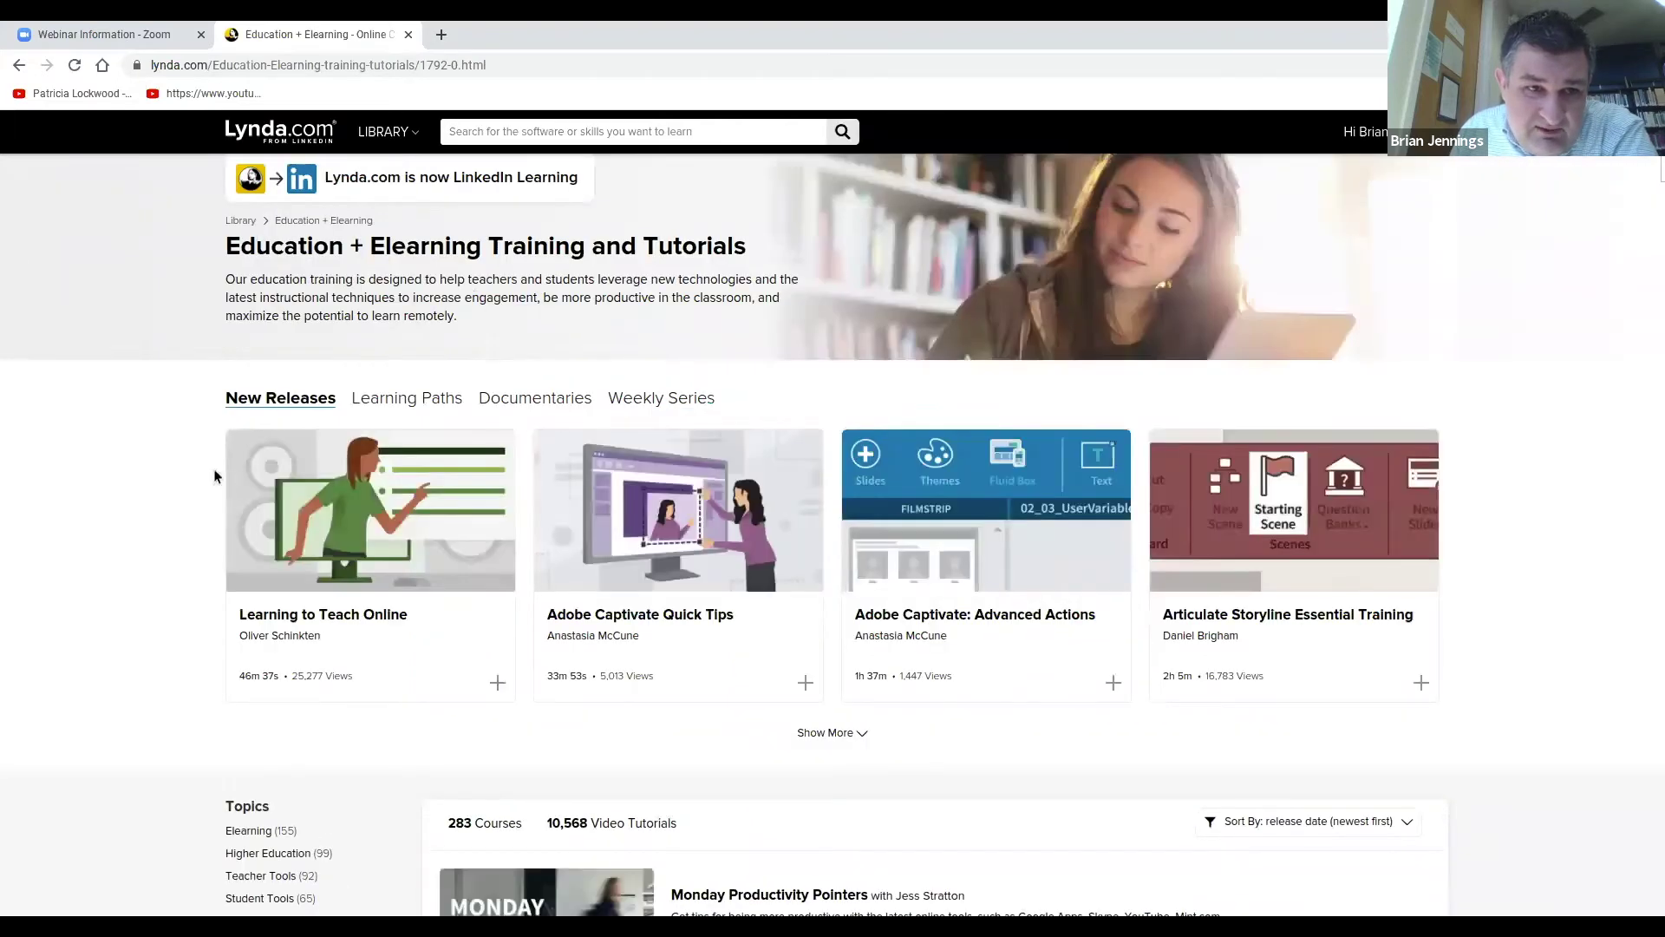
{"action": "scroll", "coordinate": [214, 468], "scroll_direction": "down", "scroll_amount": 1}
{"action": "mouse_move", "coordinate": [363, 548]}
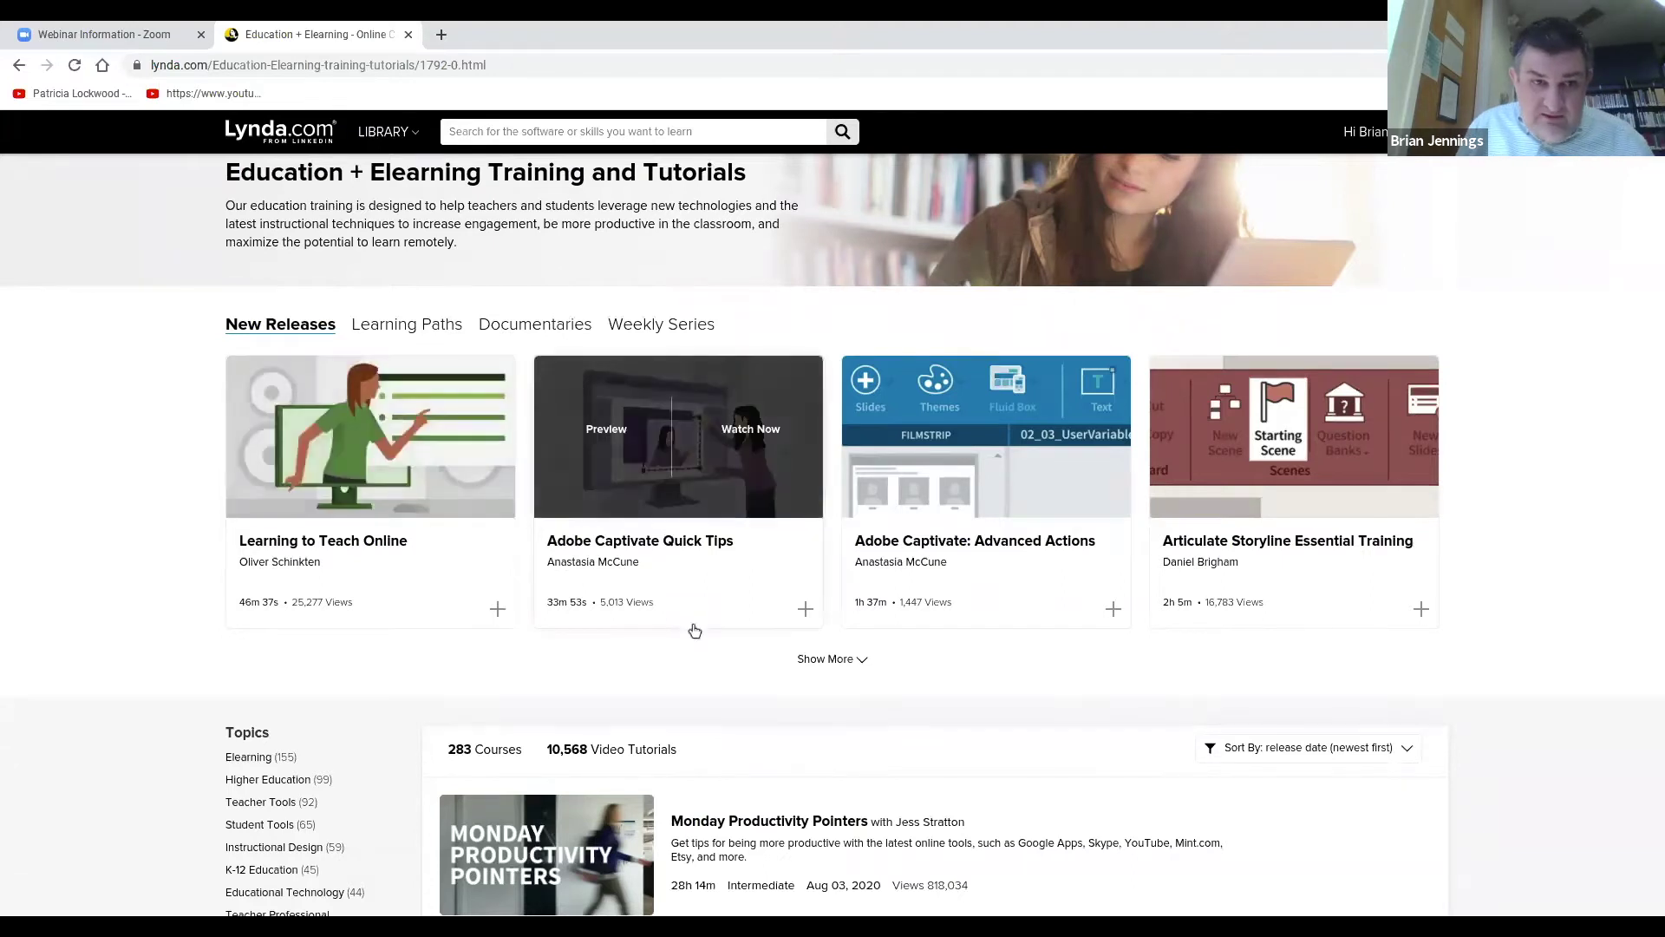
{"action": "scroll", "coordinate": [695, 629], "scroll_direction": "down", "scroll_amount": 1}
{"action": "mouse_move", "coordinate": [484, 577]}
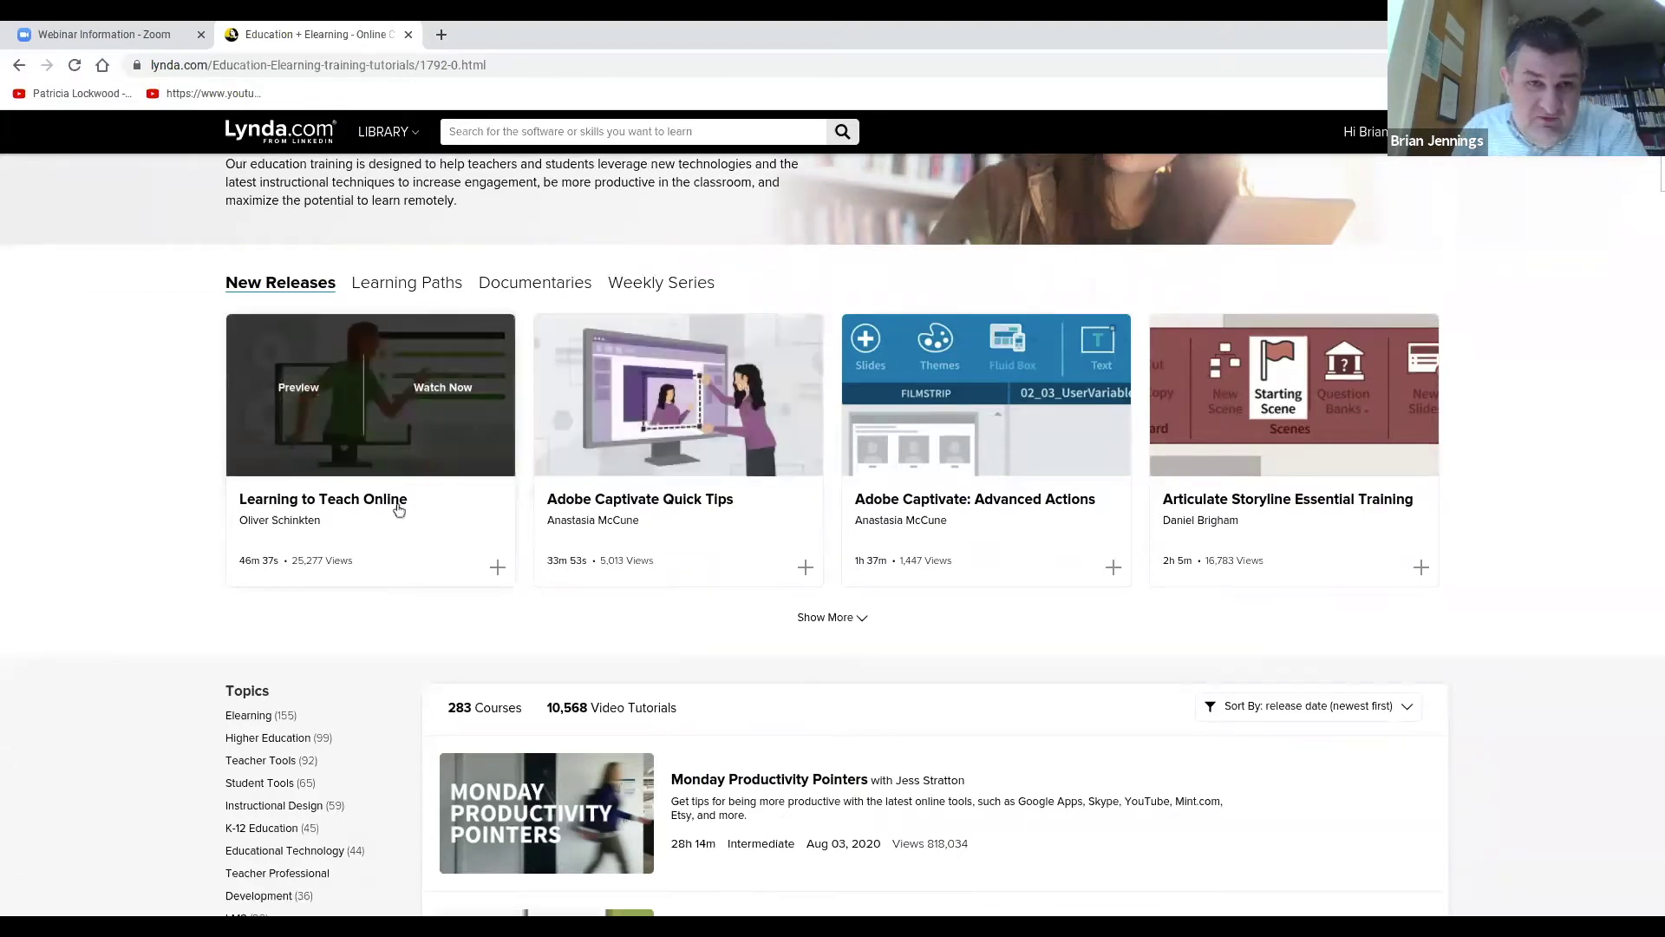
{"action": "scroll", "coordinate": [503, 580], "scroll_direction": "down", "scroll_amount": 1}
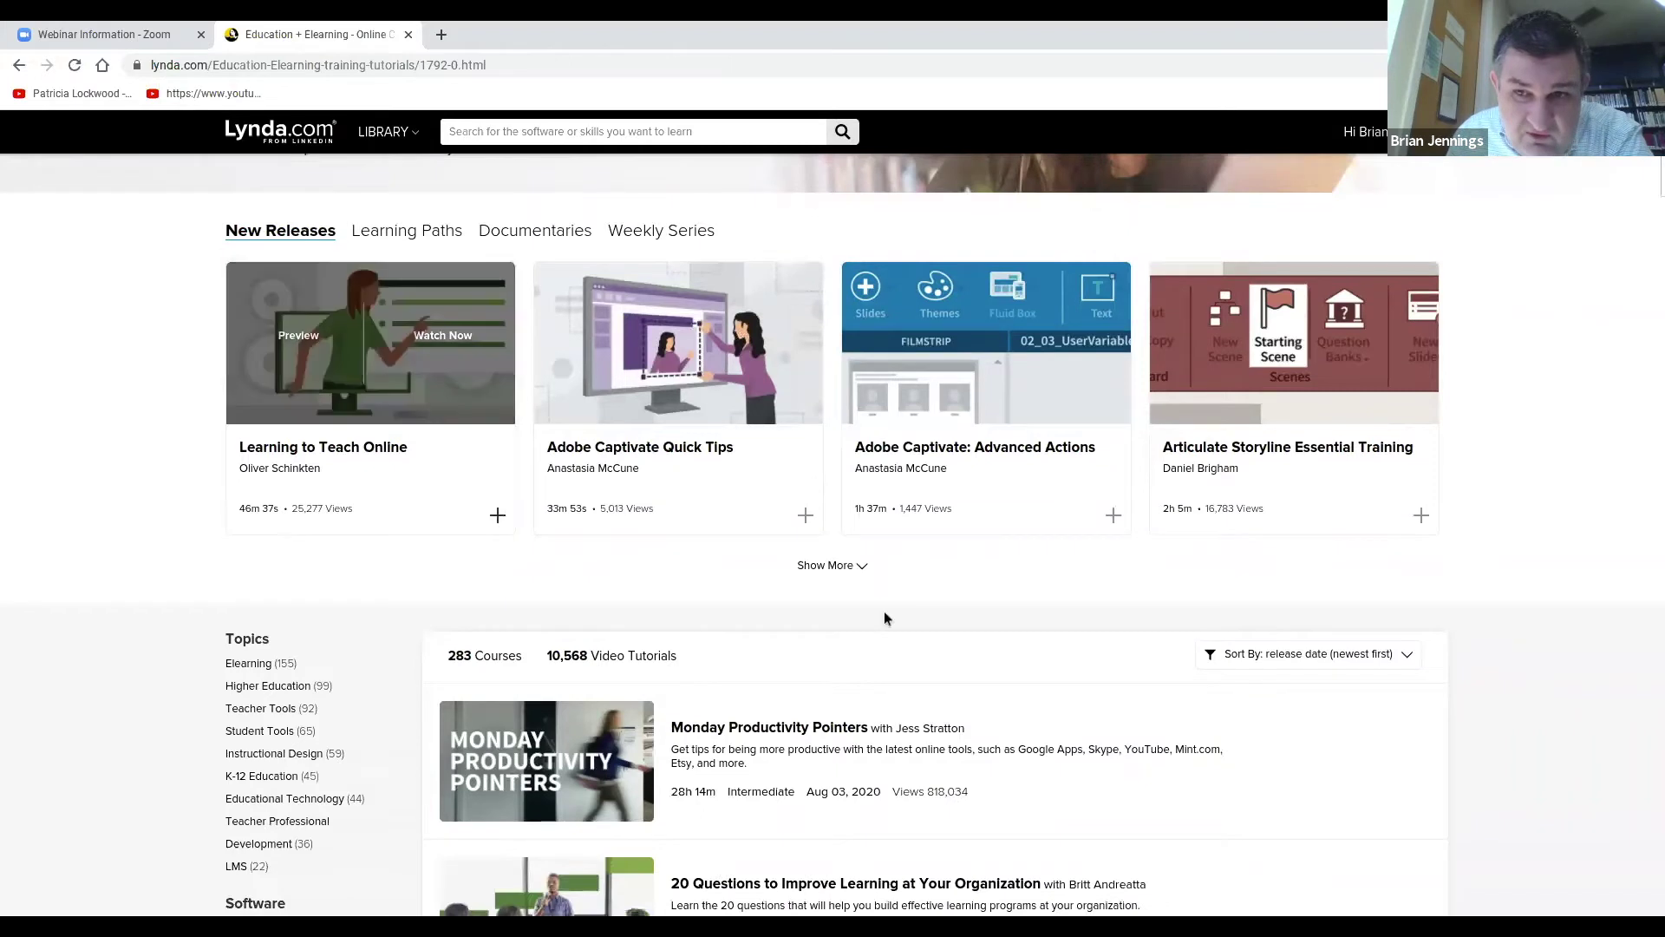
{"action": "scroll", "coordinate": [883, 611], "scroll_direction": "down", "scroll_amount": 4}
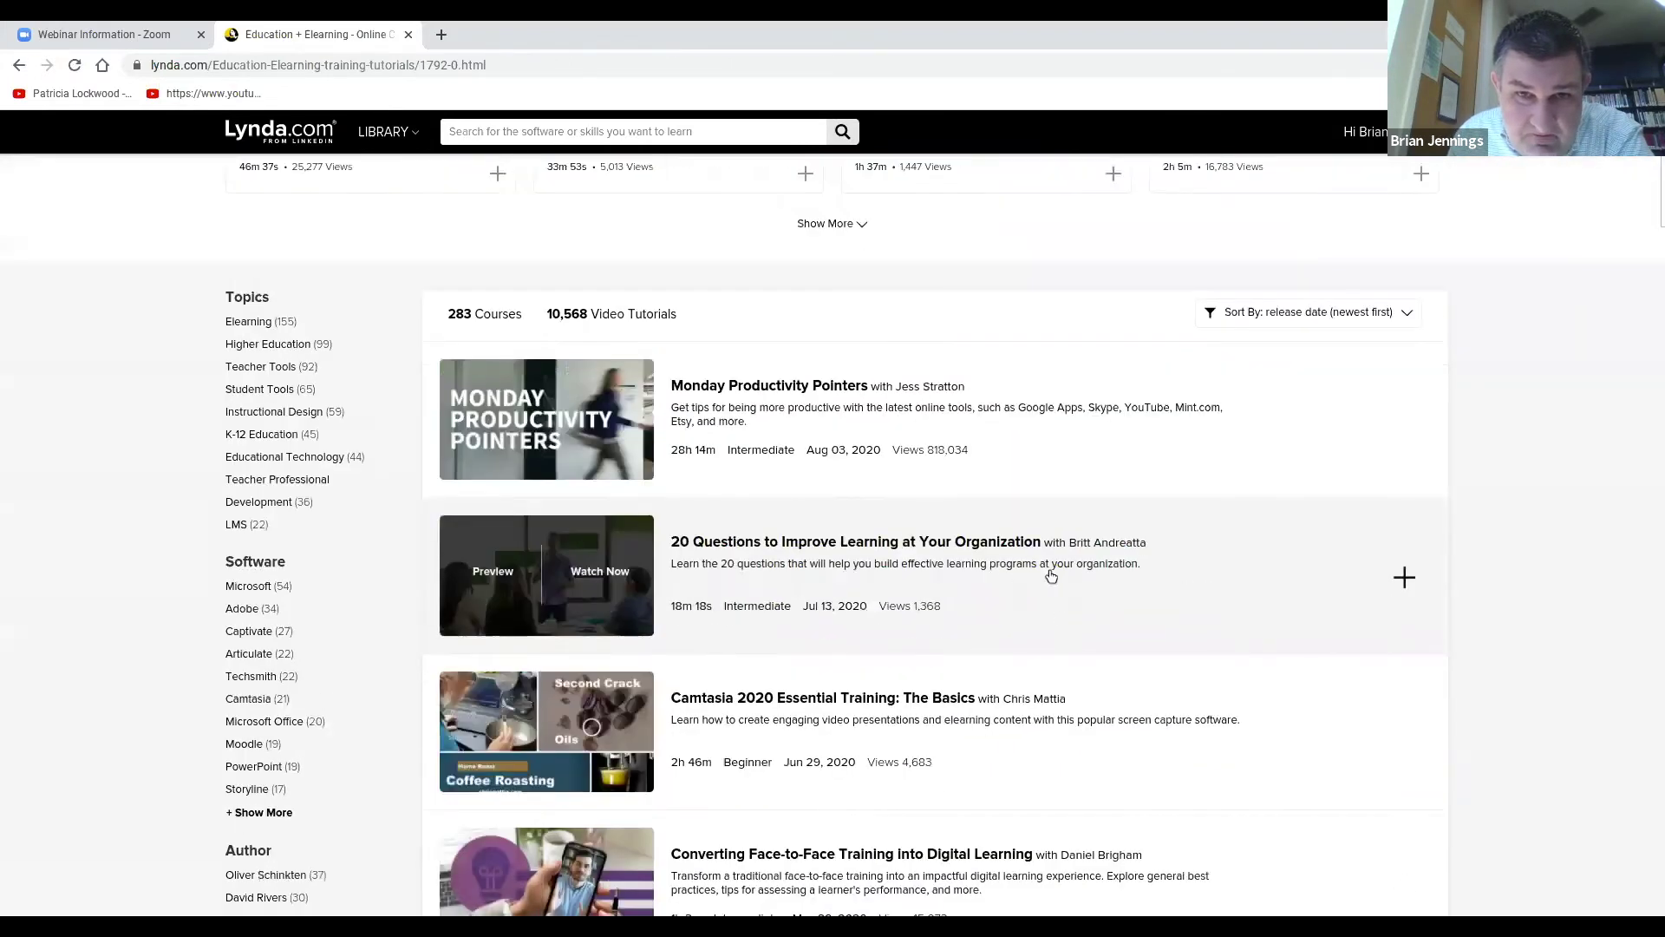
{"action": "scroll", "coordinate": [1040, 578], "scroll_direction": "up", "scroll_amount": 1}
{"action": "scroll", "coordinate": [1040, 578], "scroll_direction": "up", "scroll_amount": 4}
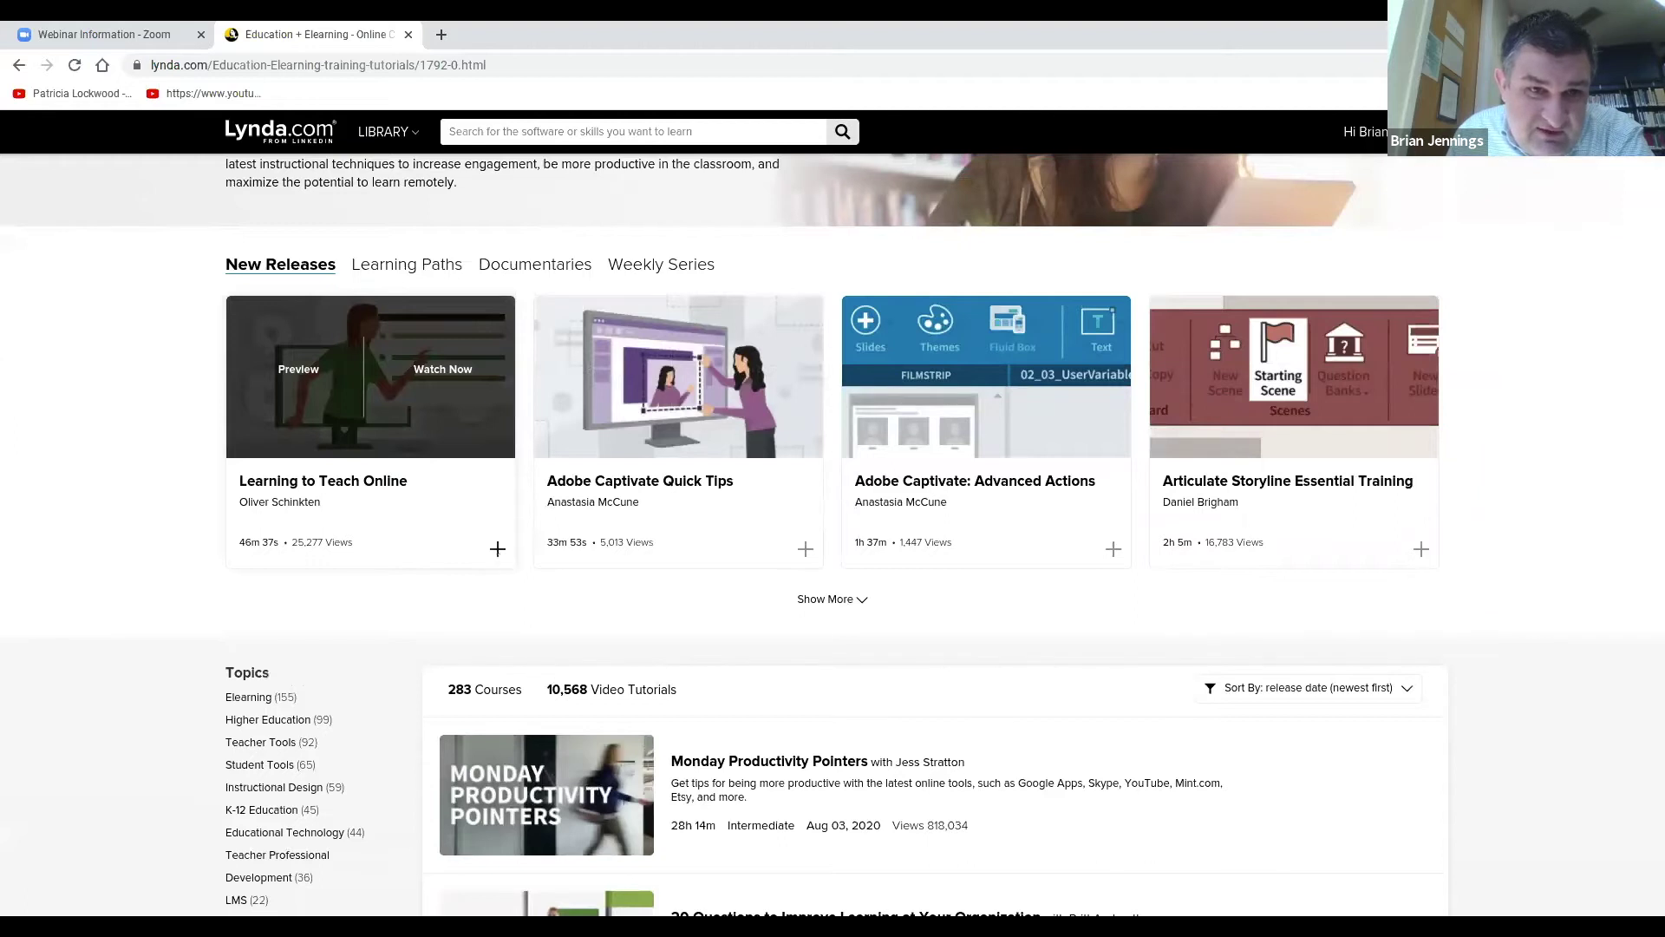
Save Learning to Teach Online into the Tips and Tricks for 2020 playlist.
{"action": "left_click", "coordinate": [497, 549]}
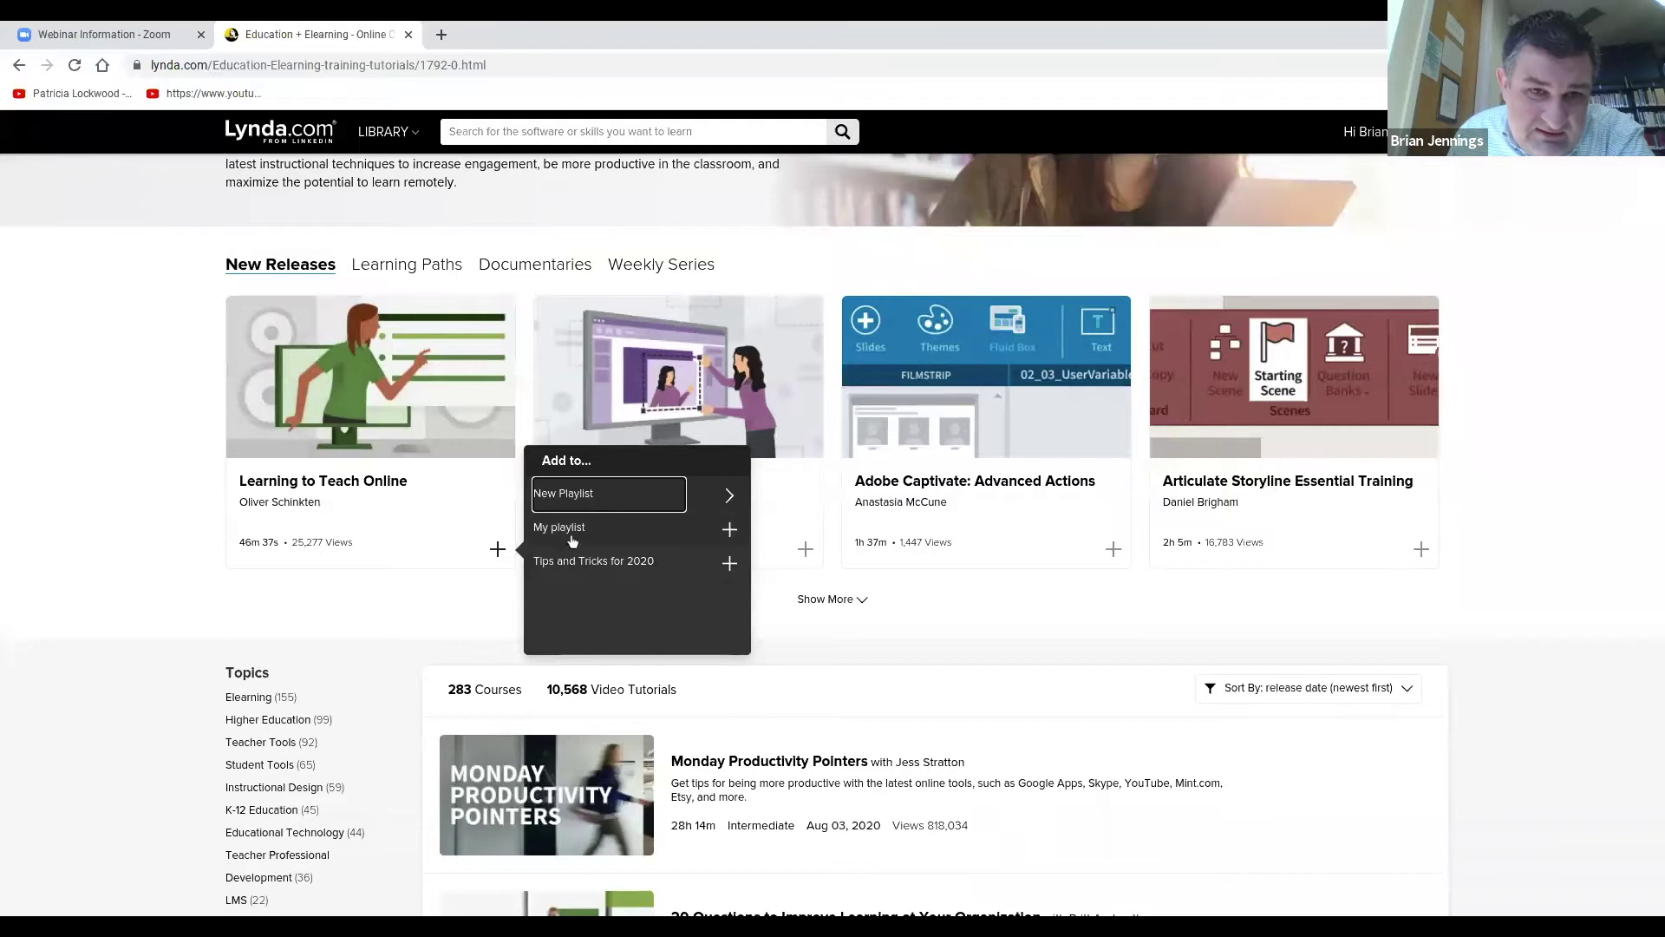
{"action": "left_click", "coordinate": [639, 572]}
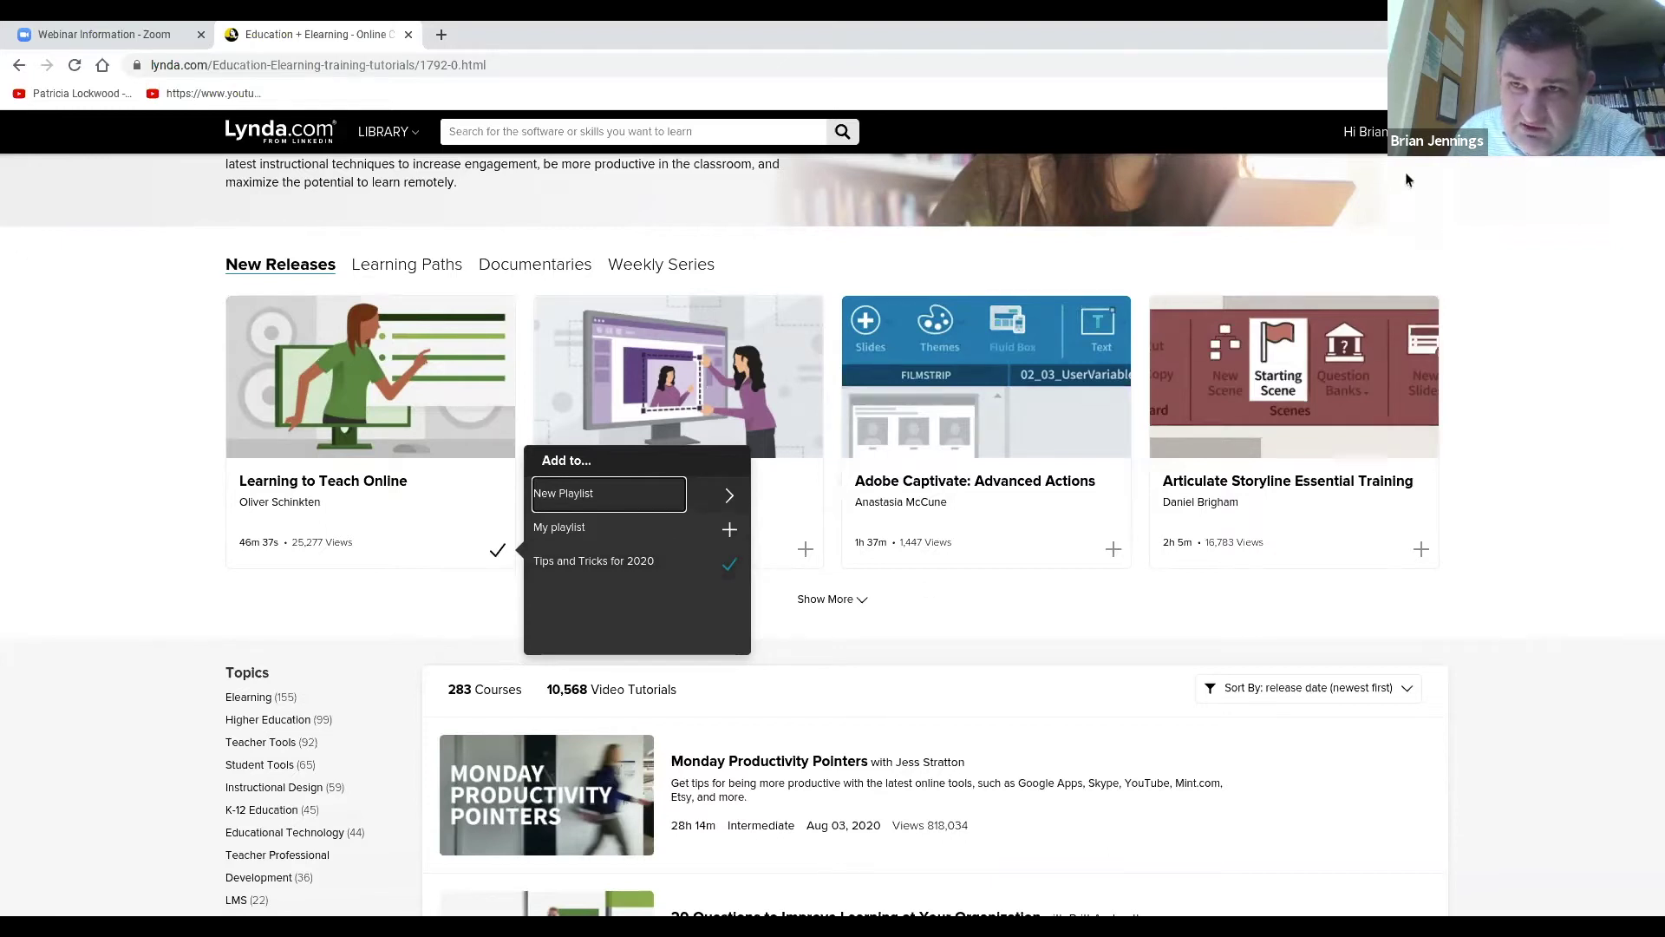
{"action": "mouse_move", "coordinate": [1366, 131]}
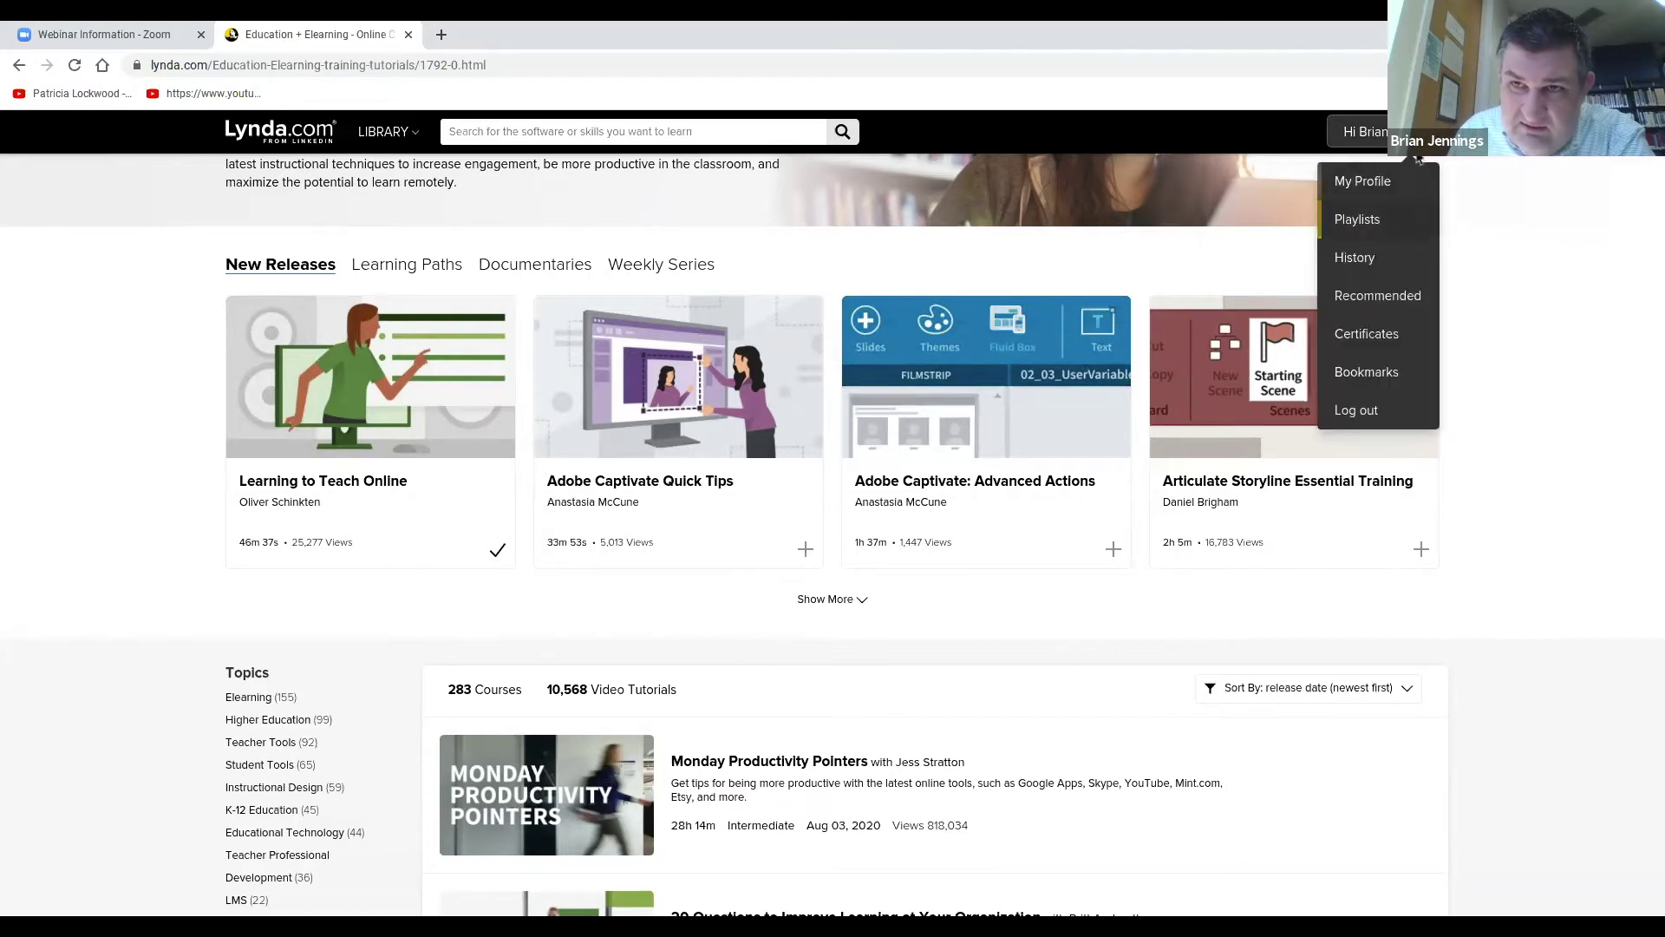
View the Tips and Tricks for 2020 playlist's five courses, ending with Learning to Teach Online.
{"action": "left_click", "coordinate": [1370, 224]}
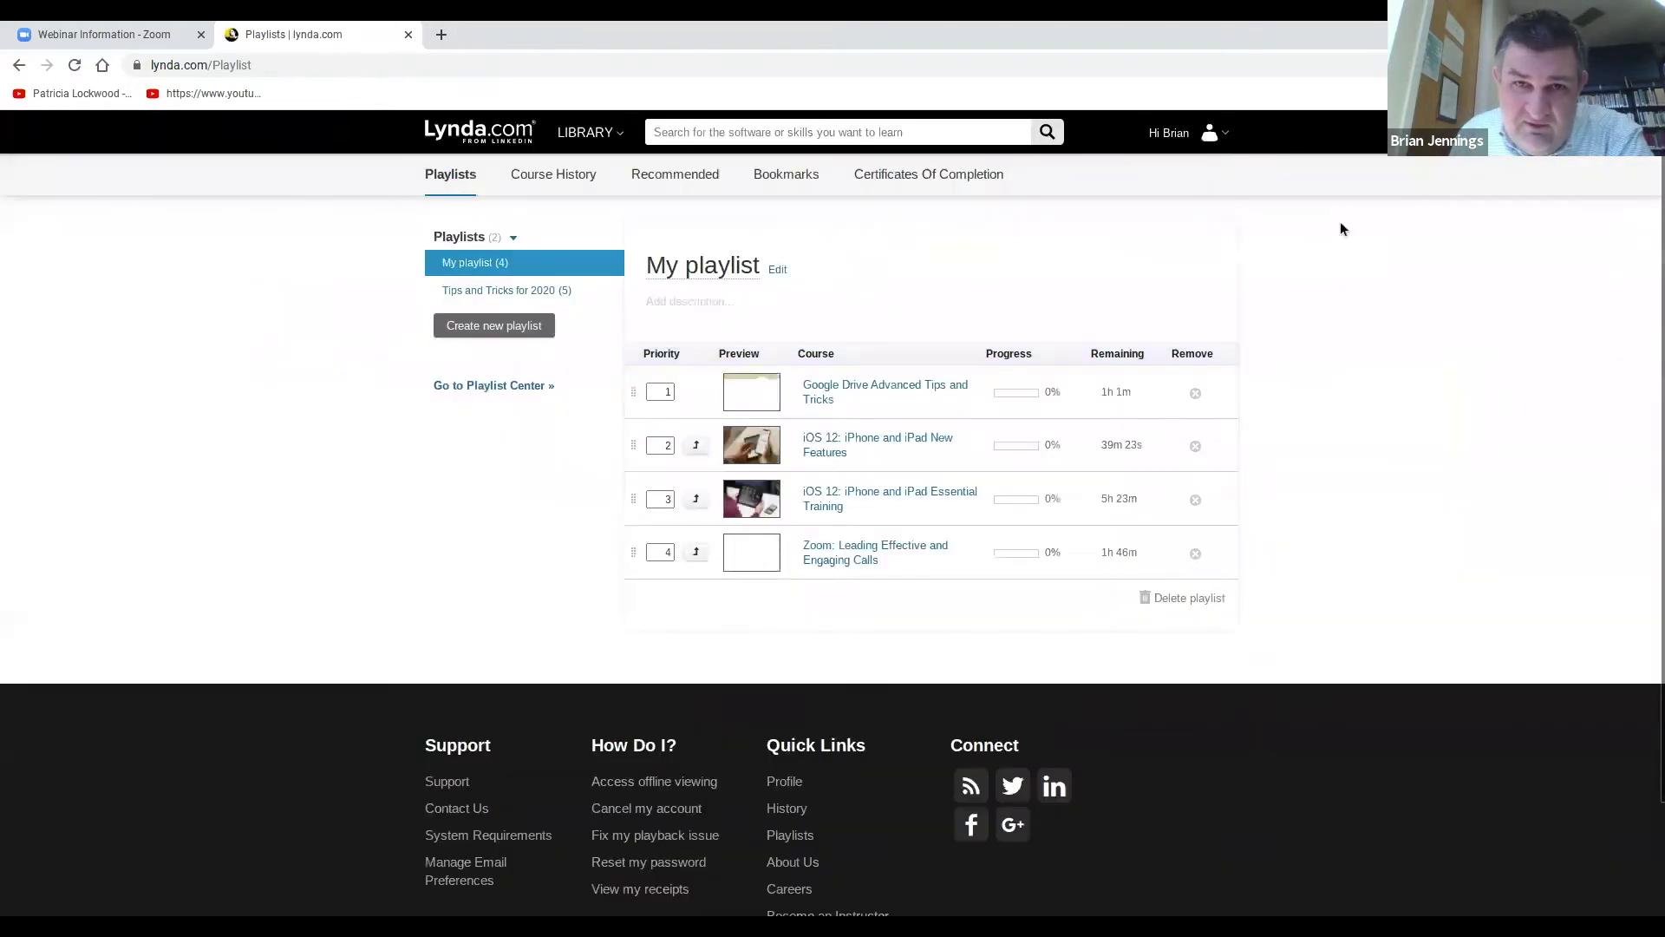
{"action": "left_click", "coordinate": [504, 291]}
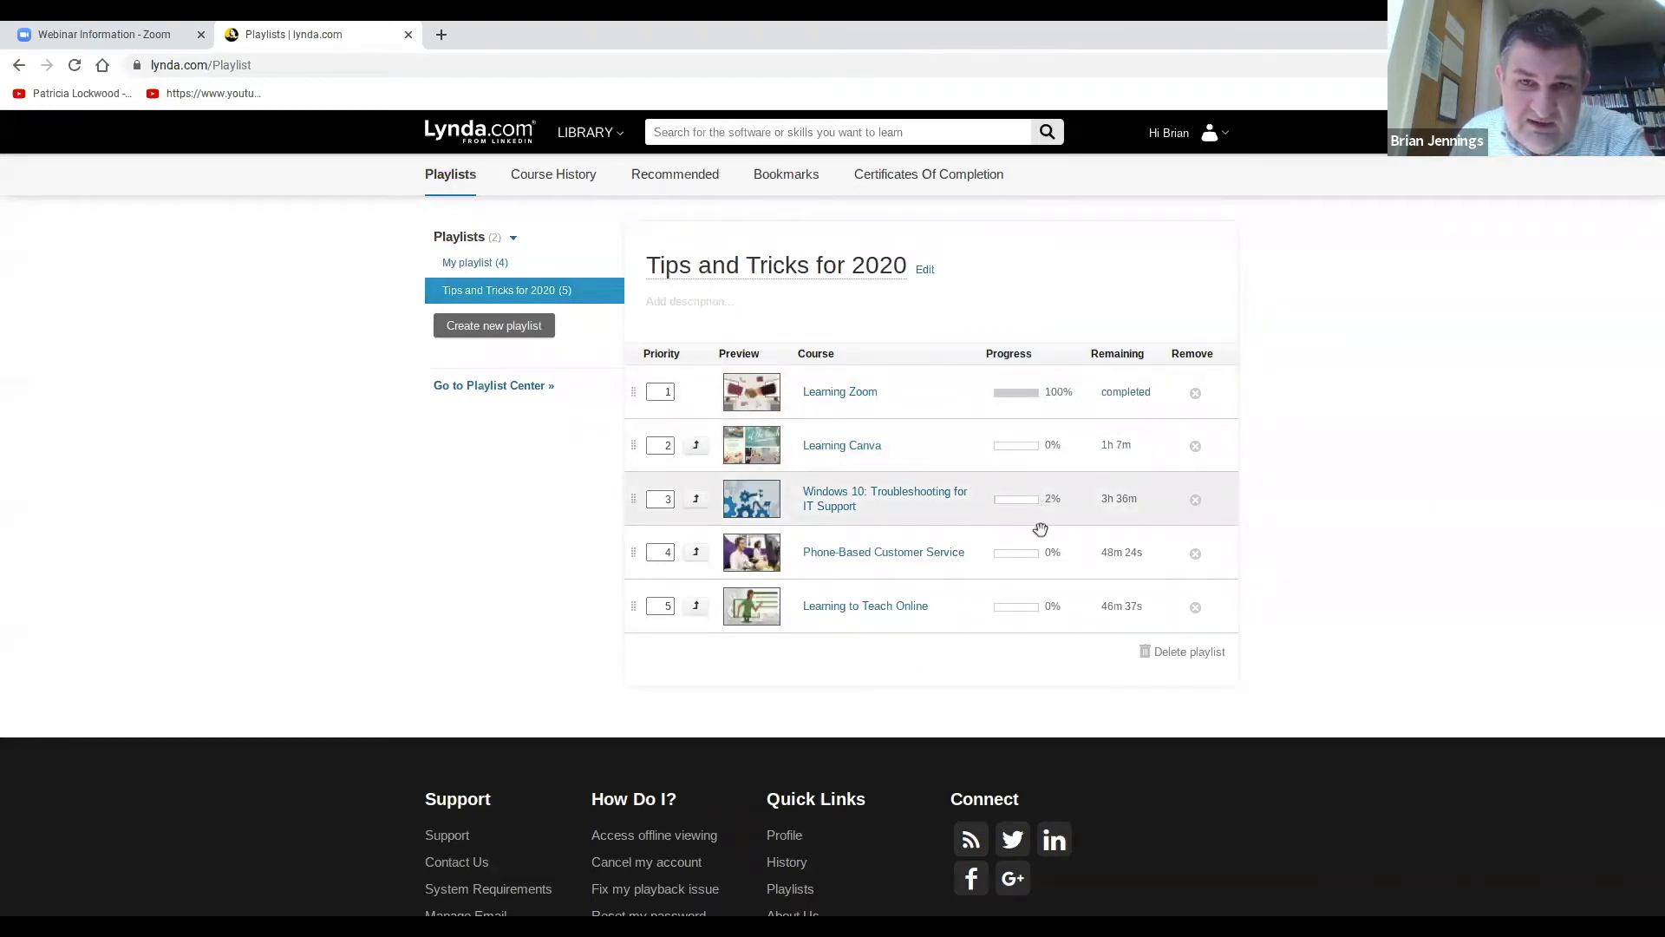
{"action": "mouse_move", "coordinate": [831, 610]}
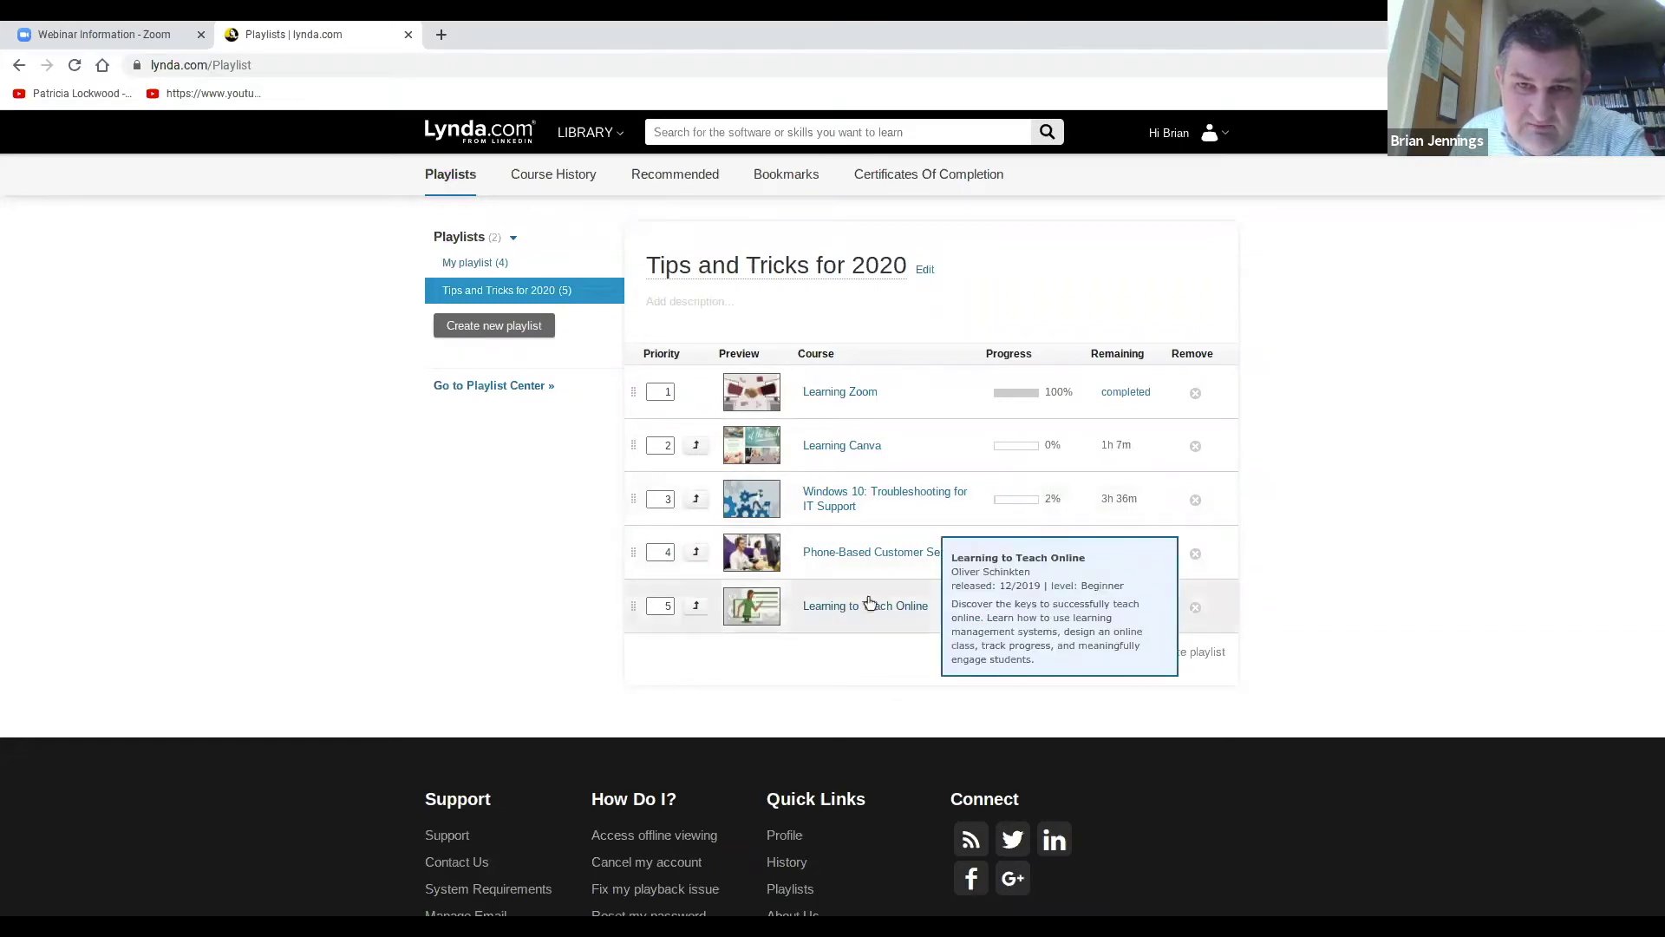
{"action": "mouse_move", "coordinate": [871, 497]}
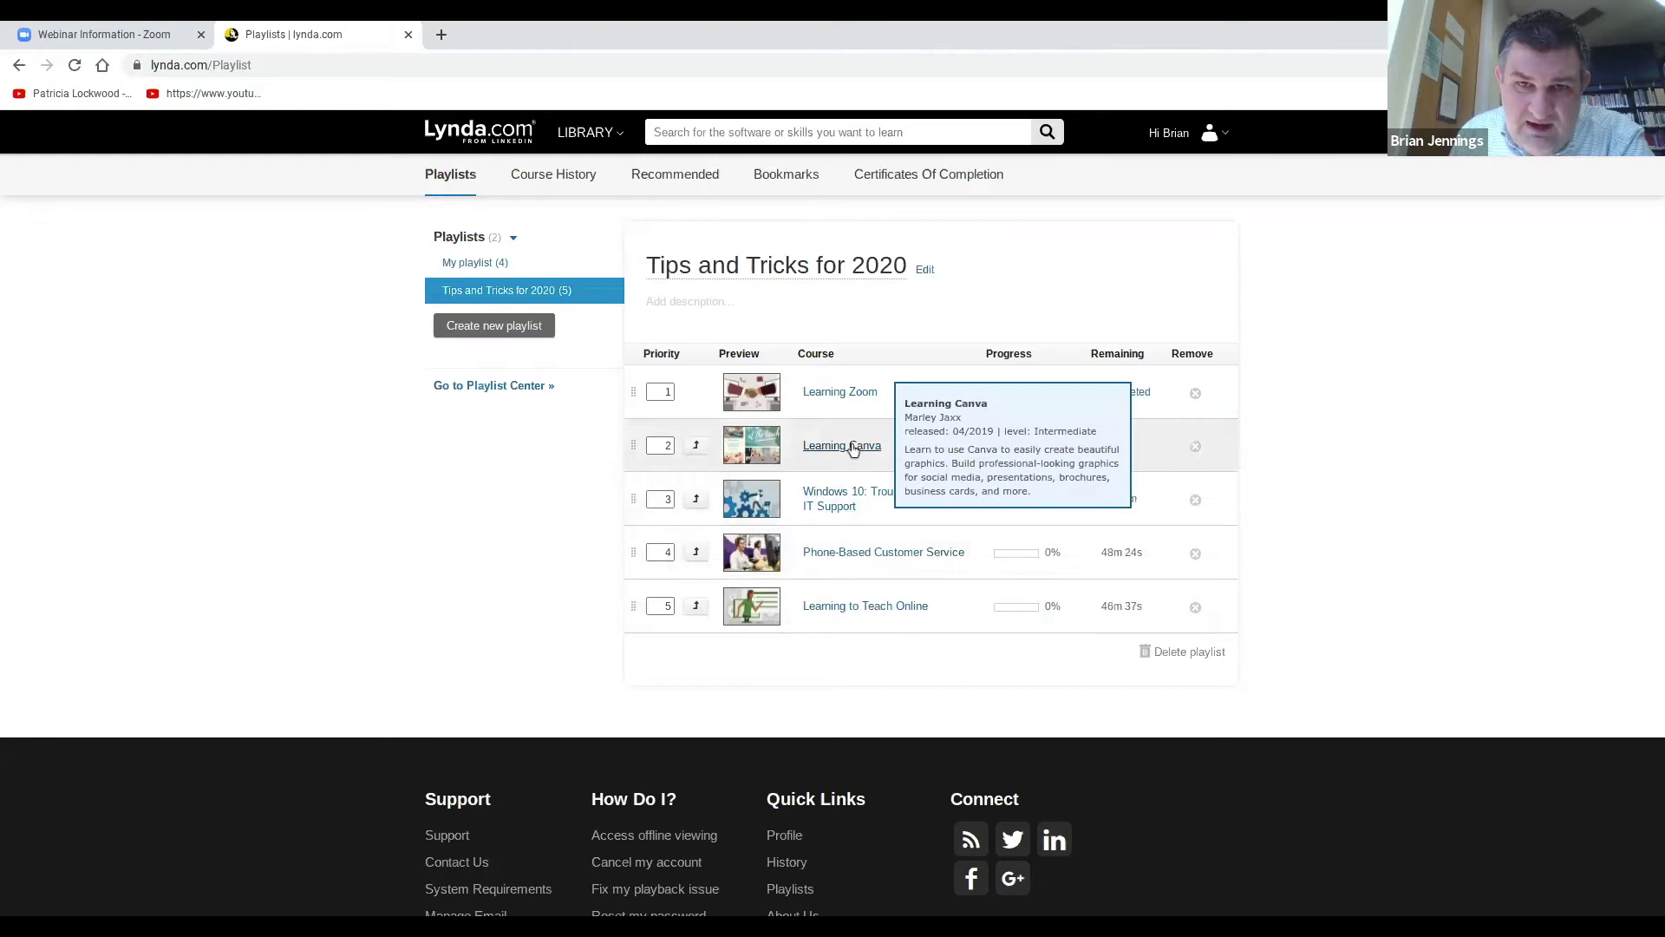
Open the Learning to Teach Online course page and show its Share options with the course link.
{"action": "left_click", "coordinate": [881, 606]}
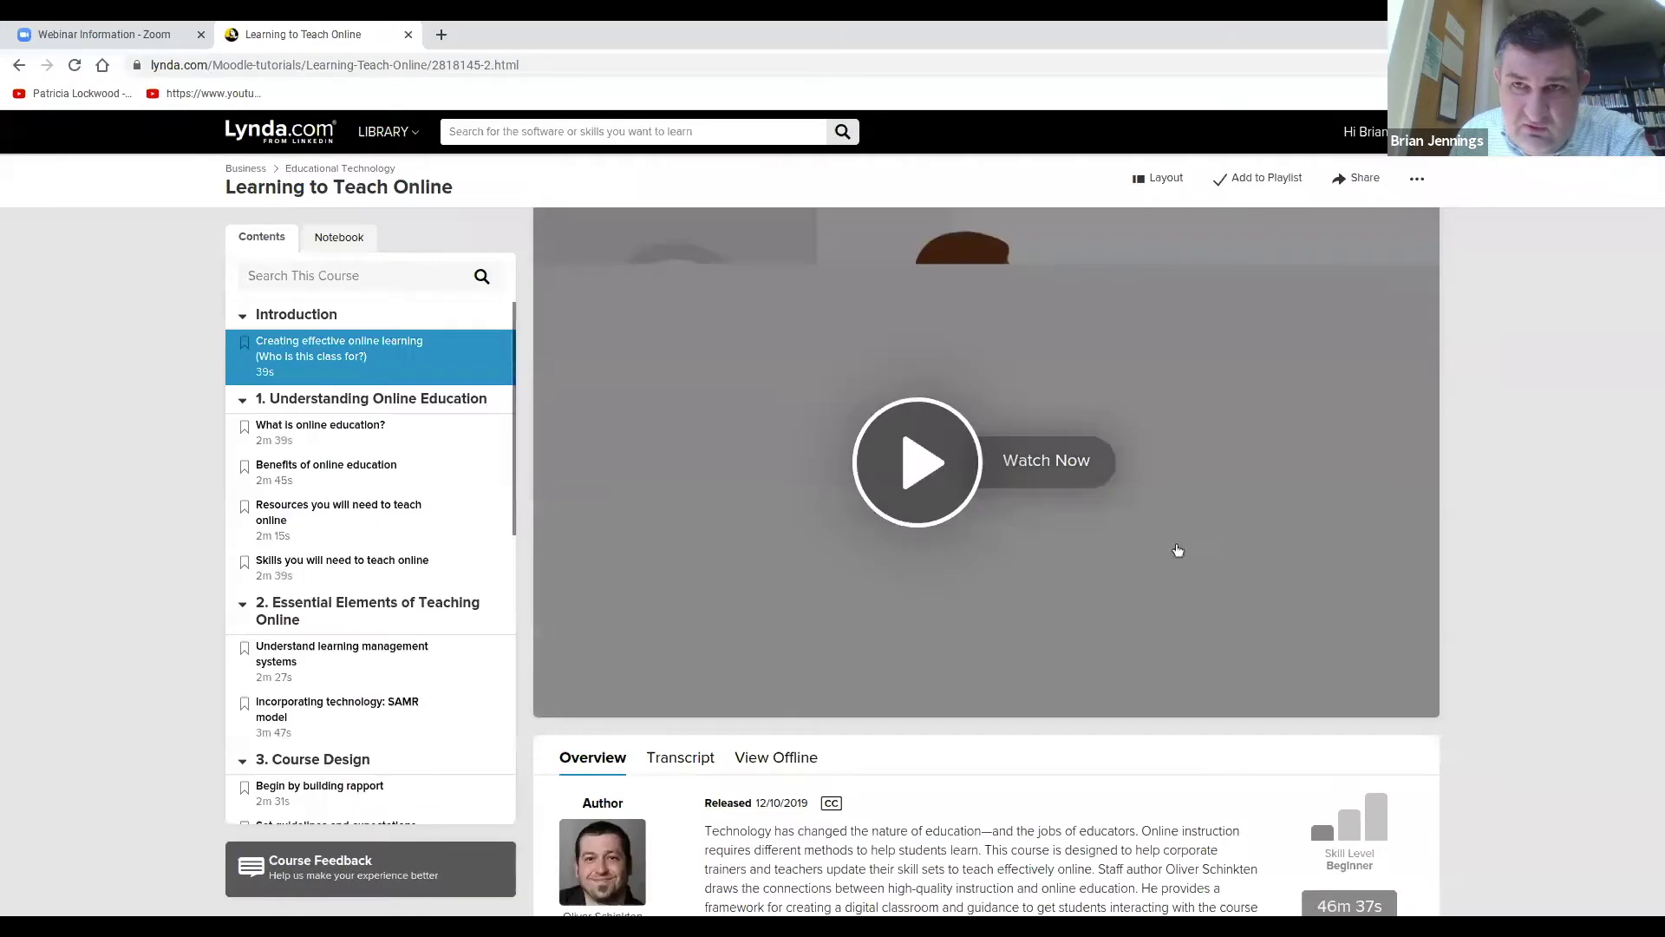
{"action": "left_click", "coordinate": [1359, 180]}
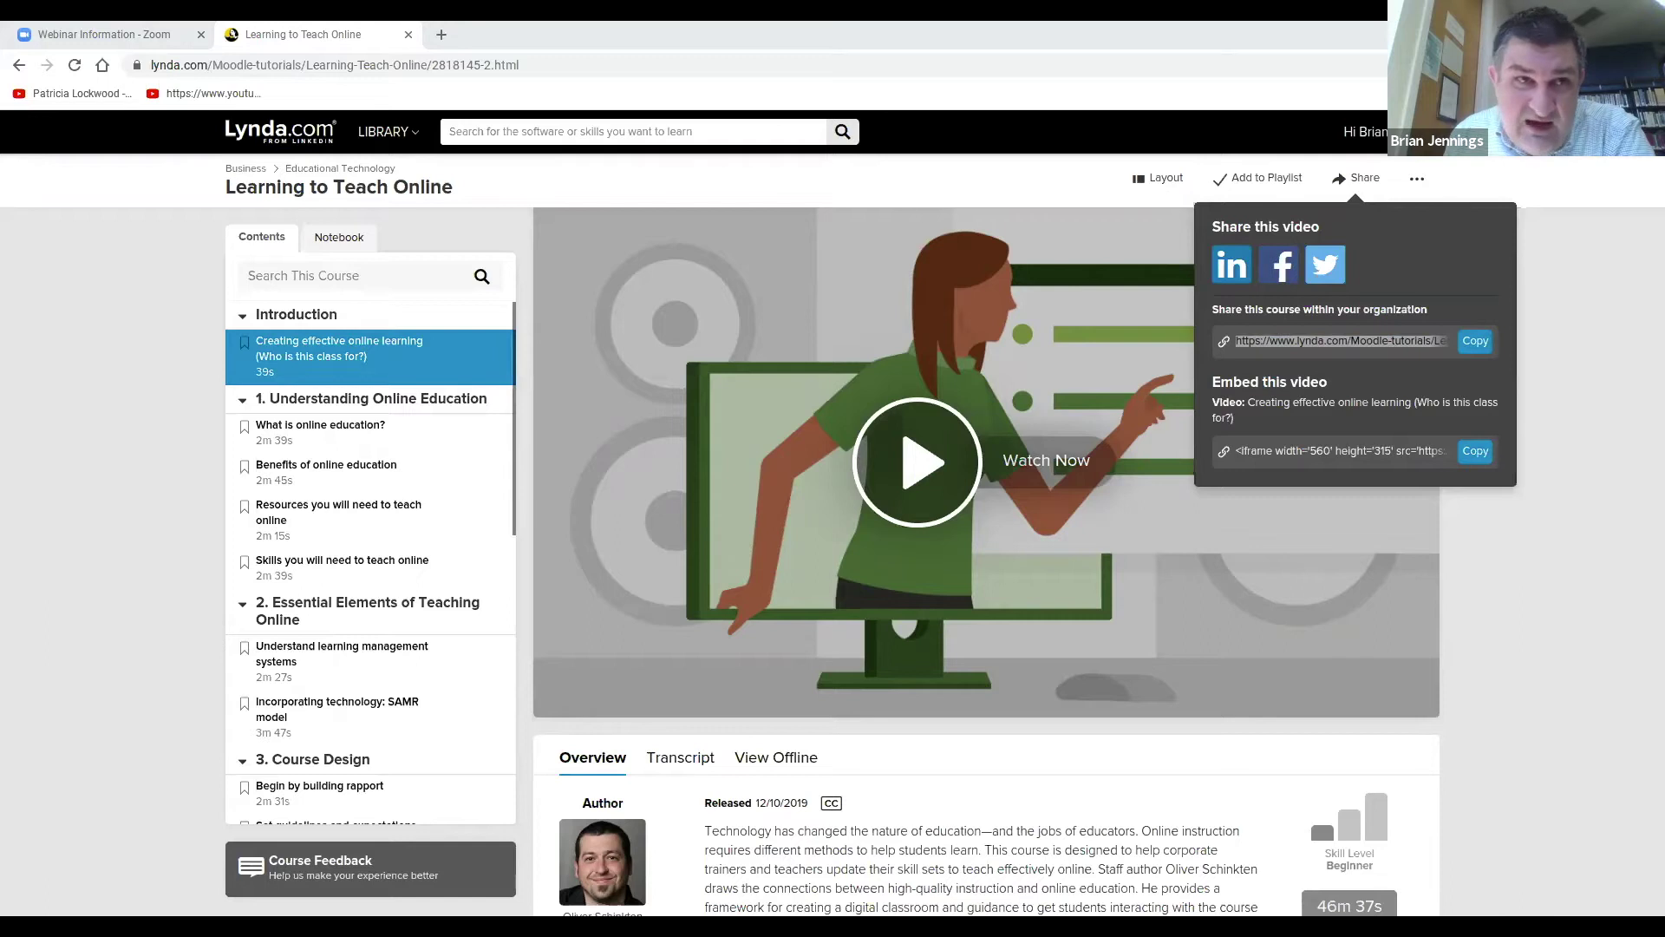
Select the shareable course link, then dismiss the Share popup to return to the course page.
{"action": "left_click", "coordinate": [321, 34]}
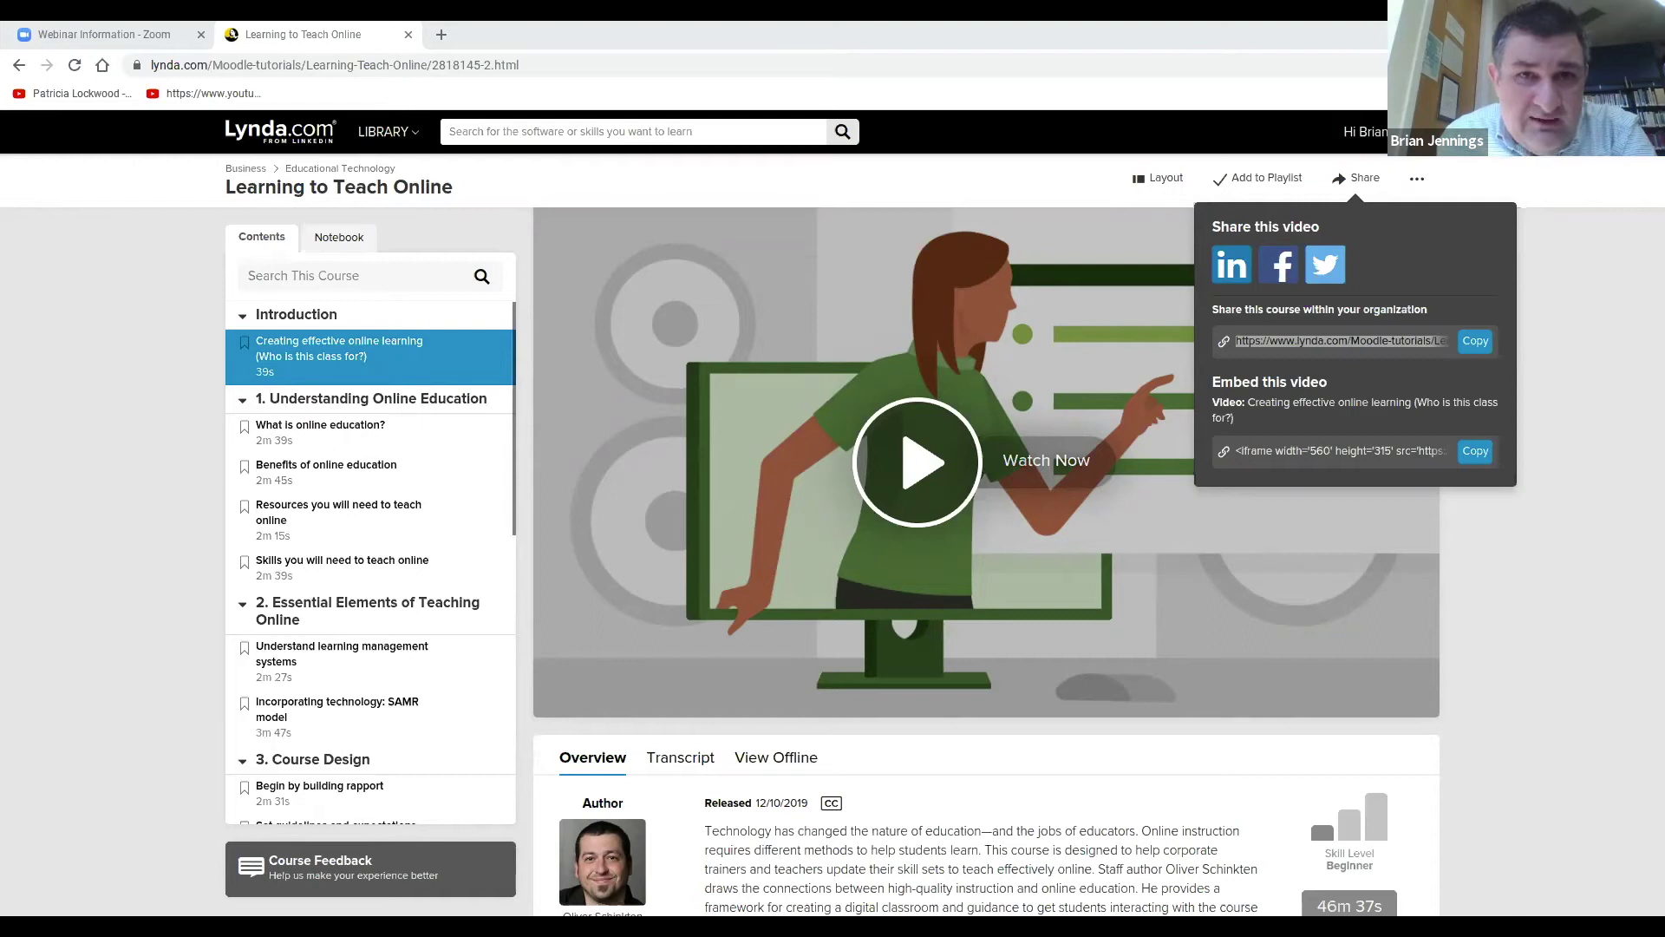
{"action": "left_click", "coordinate": [334, 43]}
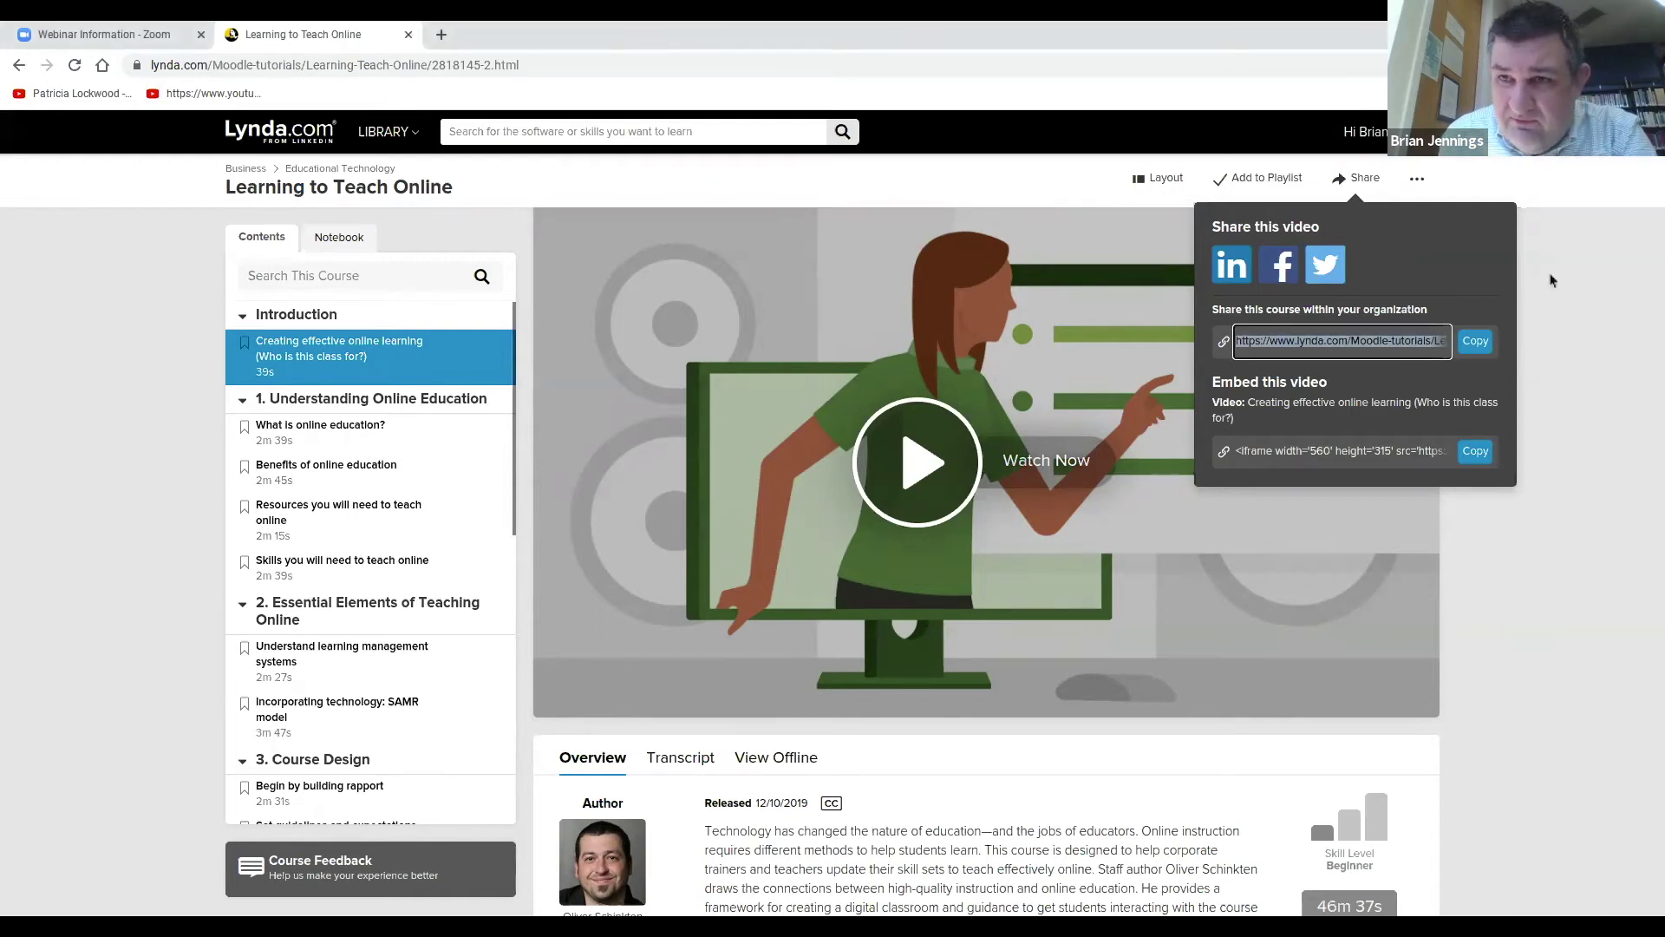
{"action": "left_click", "coordinate": [1554, 279]}
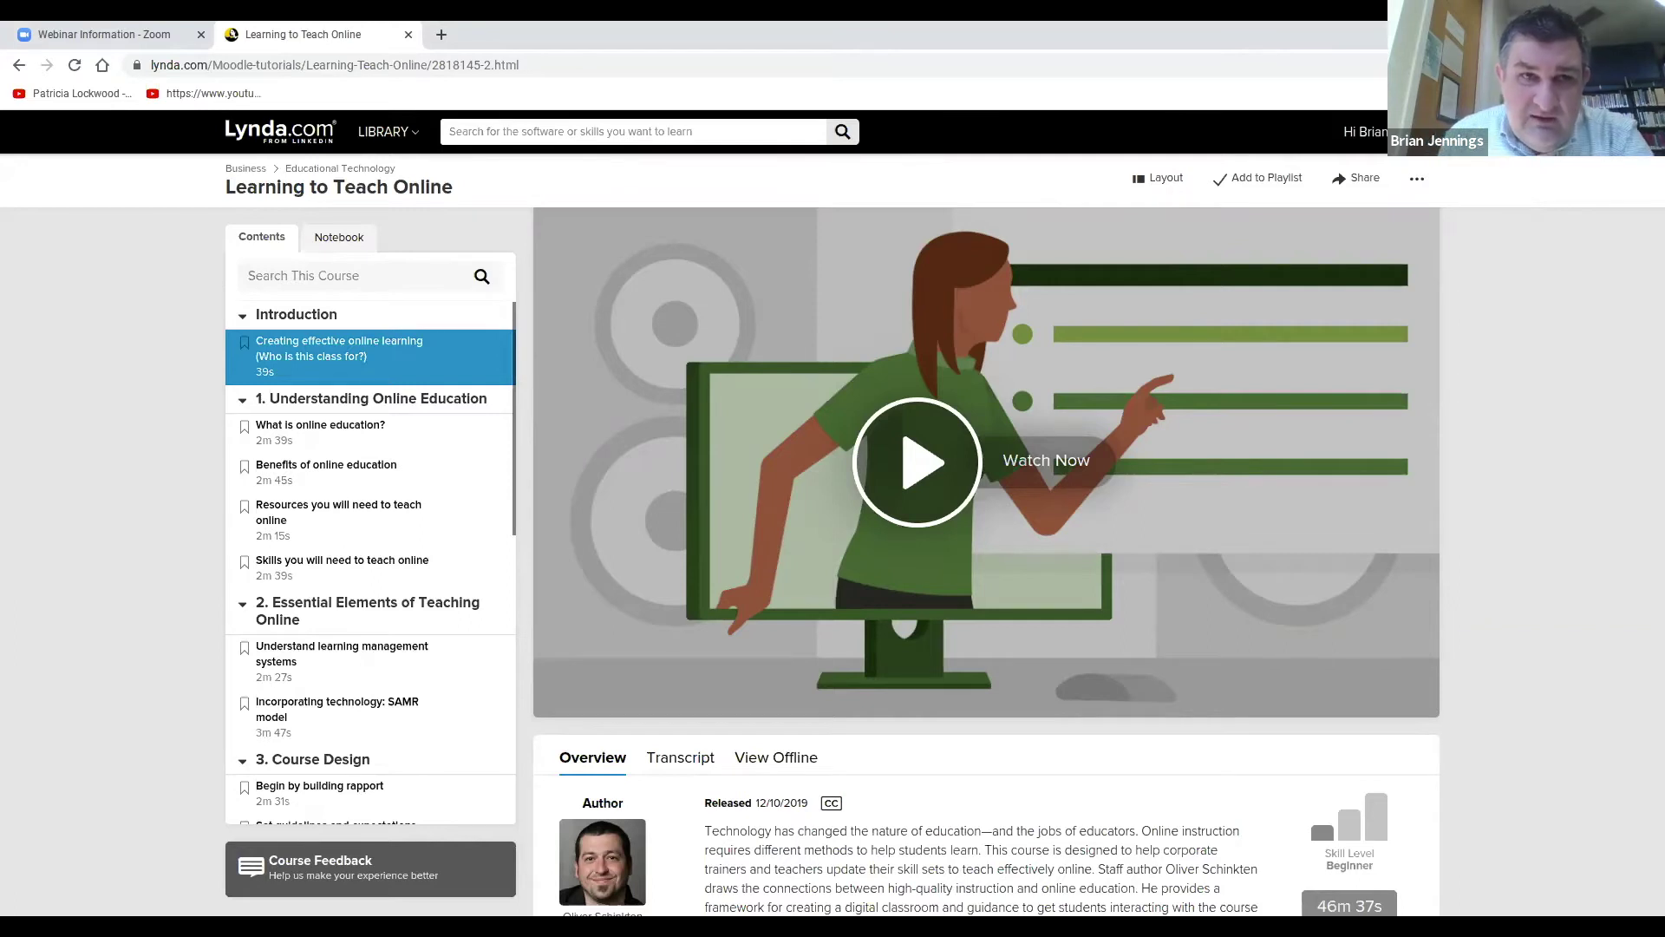
Search the library for 'quick assist', fixing the typo before running the search.
{"action": "left_click", "coordinate": [585, 141]}
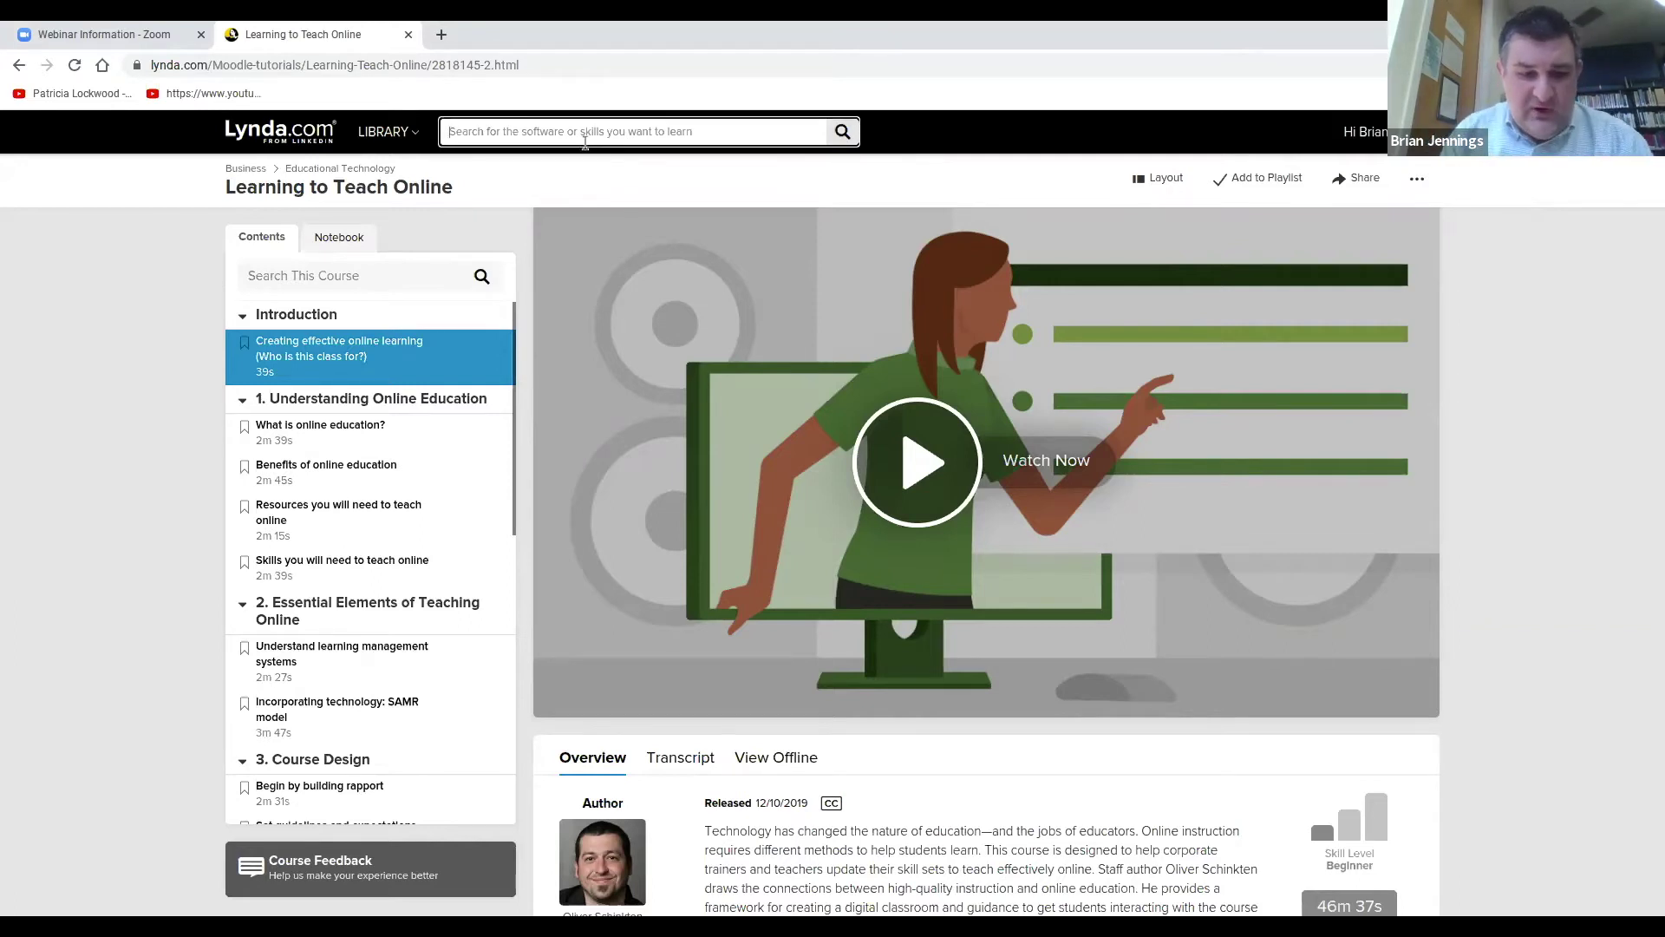
{"action": "type", "text": "quick"}
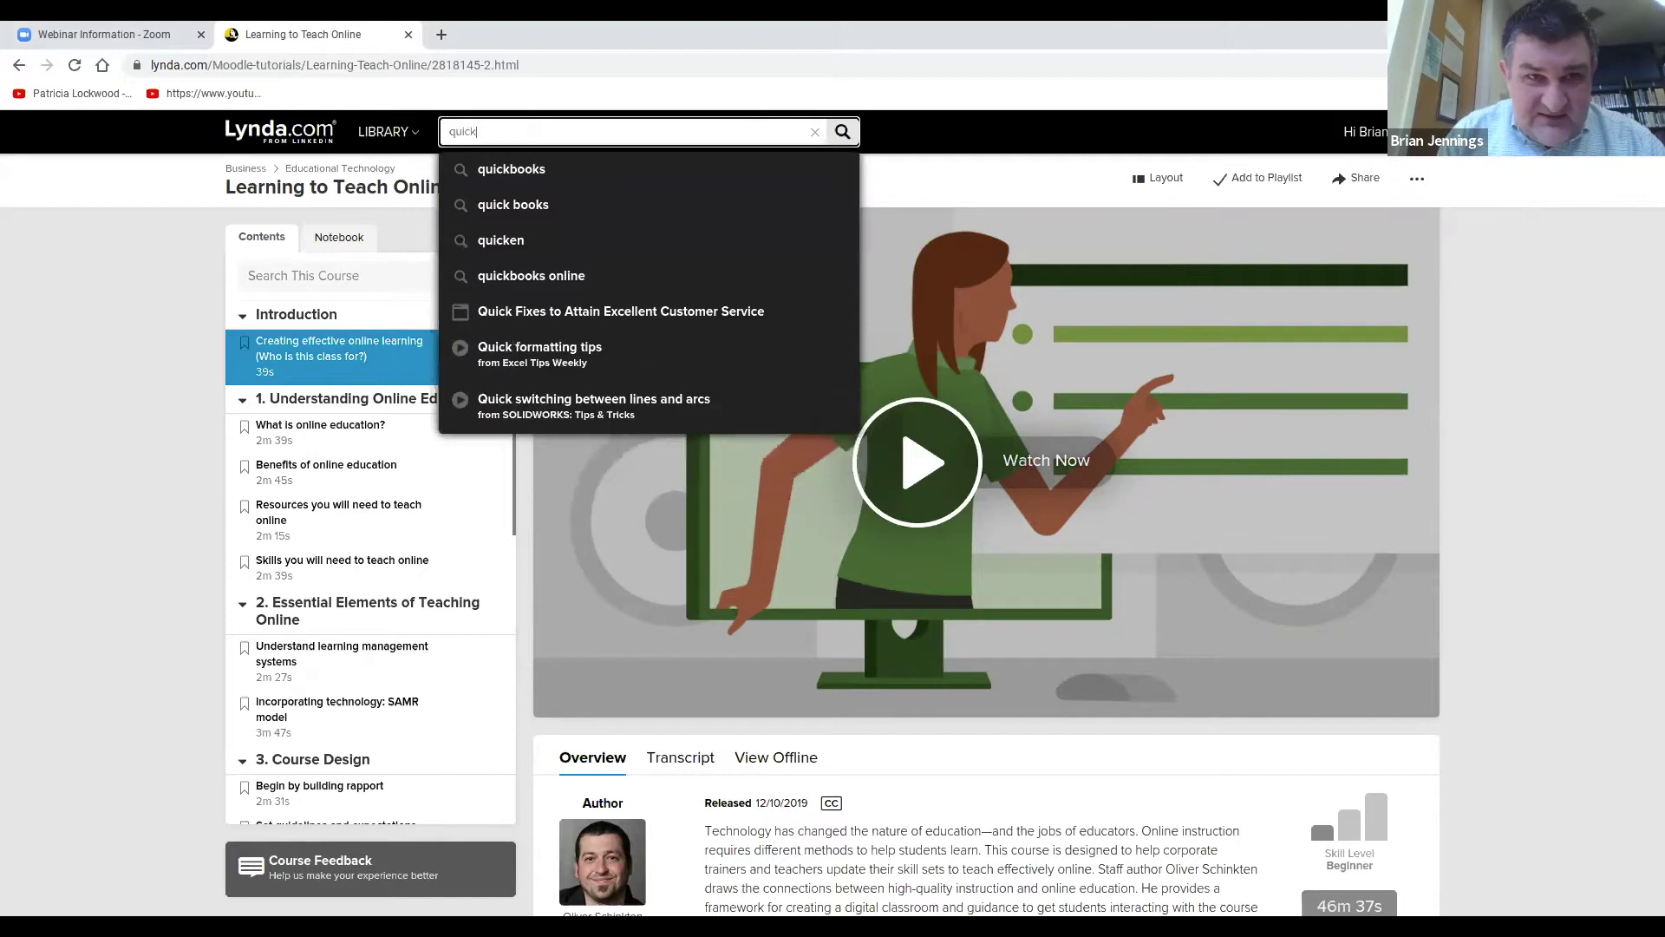
{"action": "type", "text": "assist"}
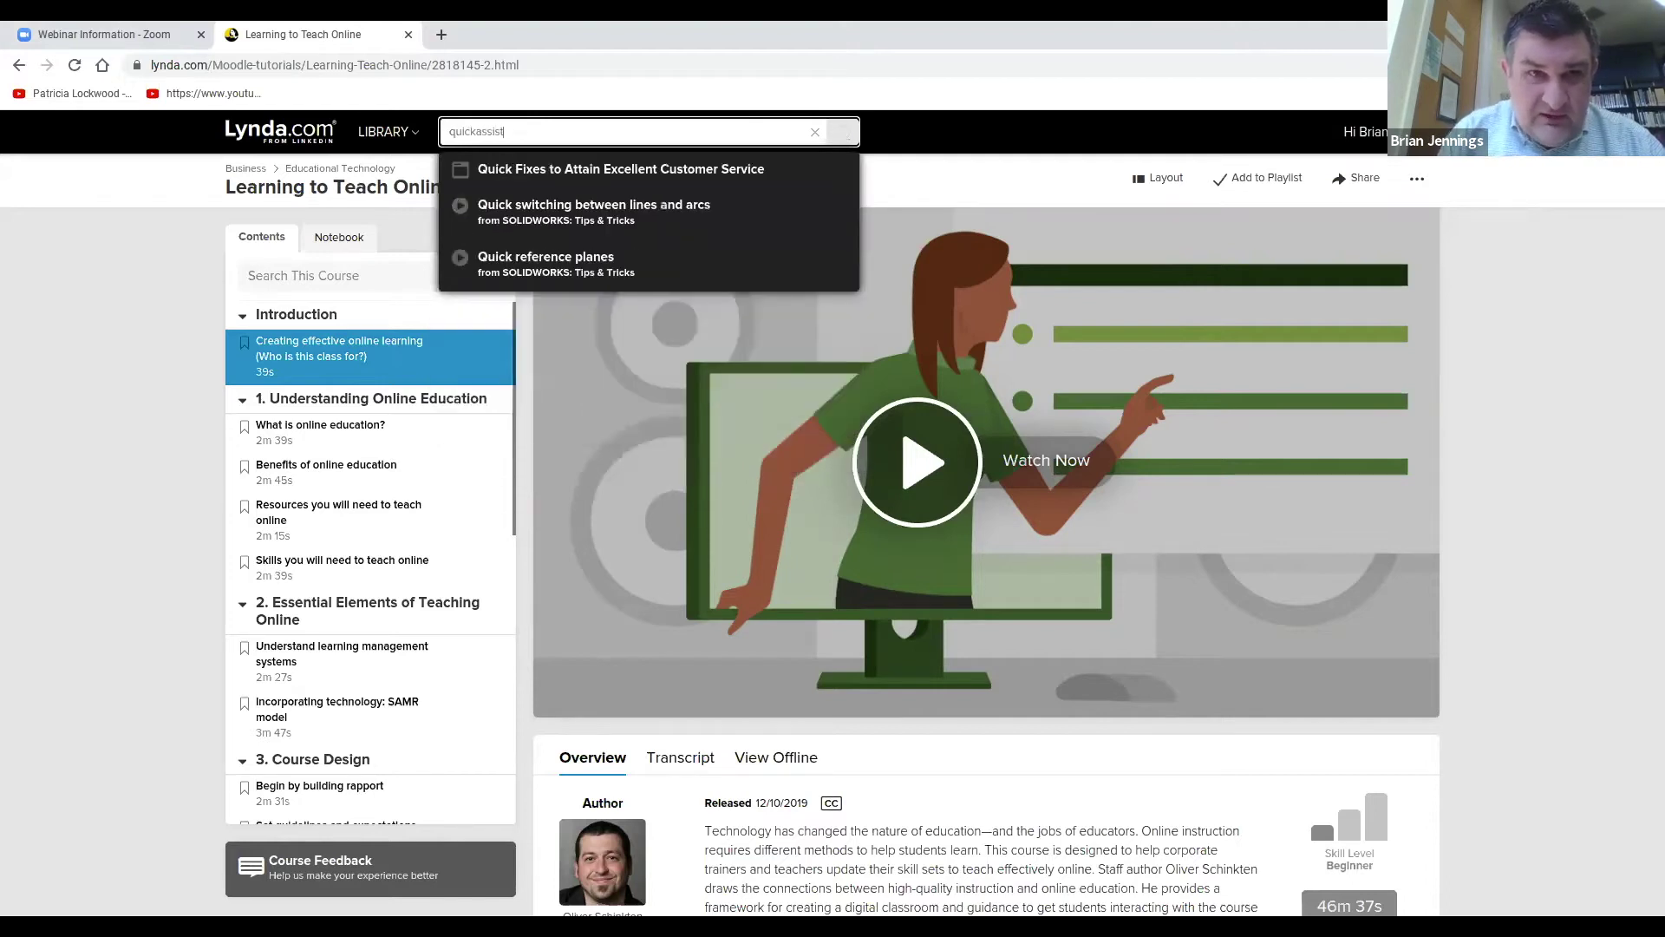
{"action": "key", "text": "BackSpace"}
{"action": "key", "text": "BackSpace"}
{"action": "key", "text": "BackSpace"}
{"action": "key", "text": "BackSpace"}
{"action": "key", "text": "BackSpace"}
{"action": "type", "text": "ass"}
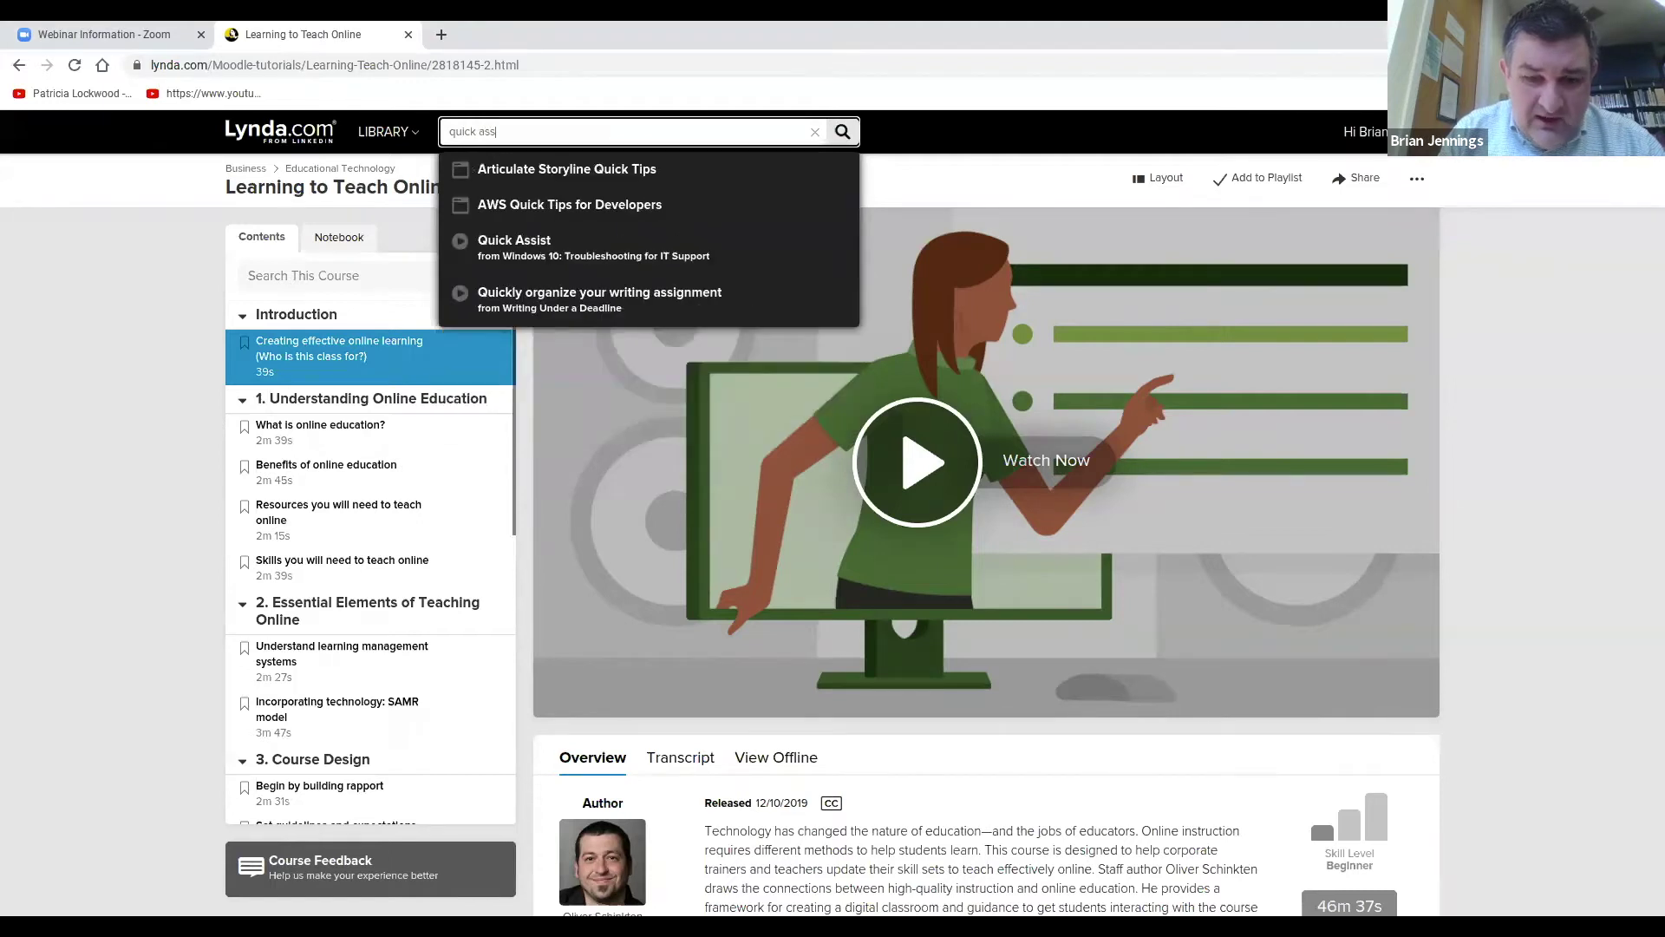
{"action": "type", "text": "ist"}
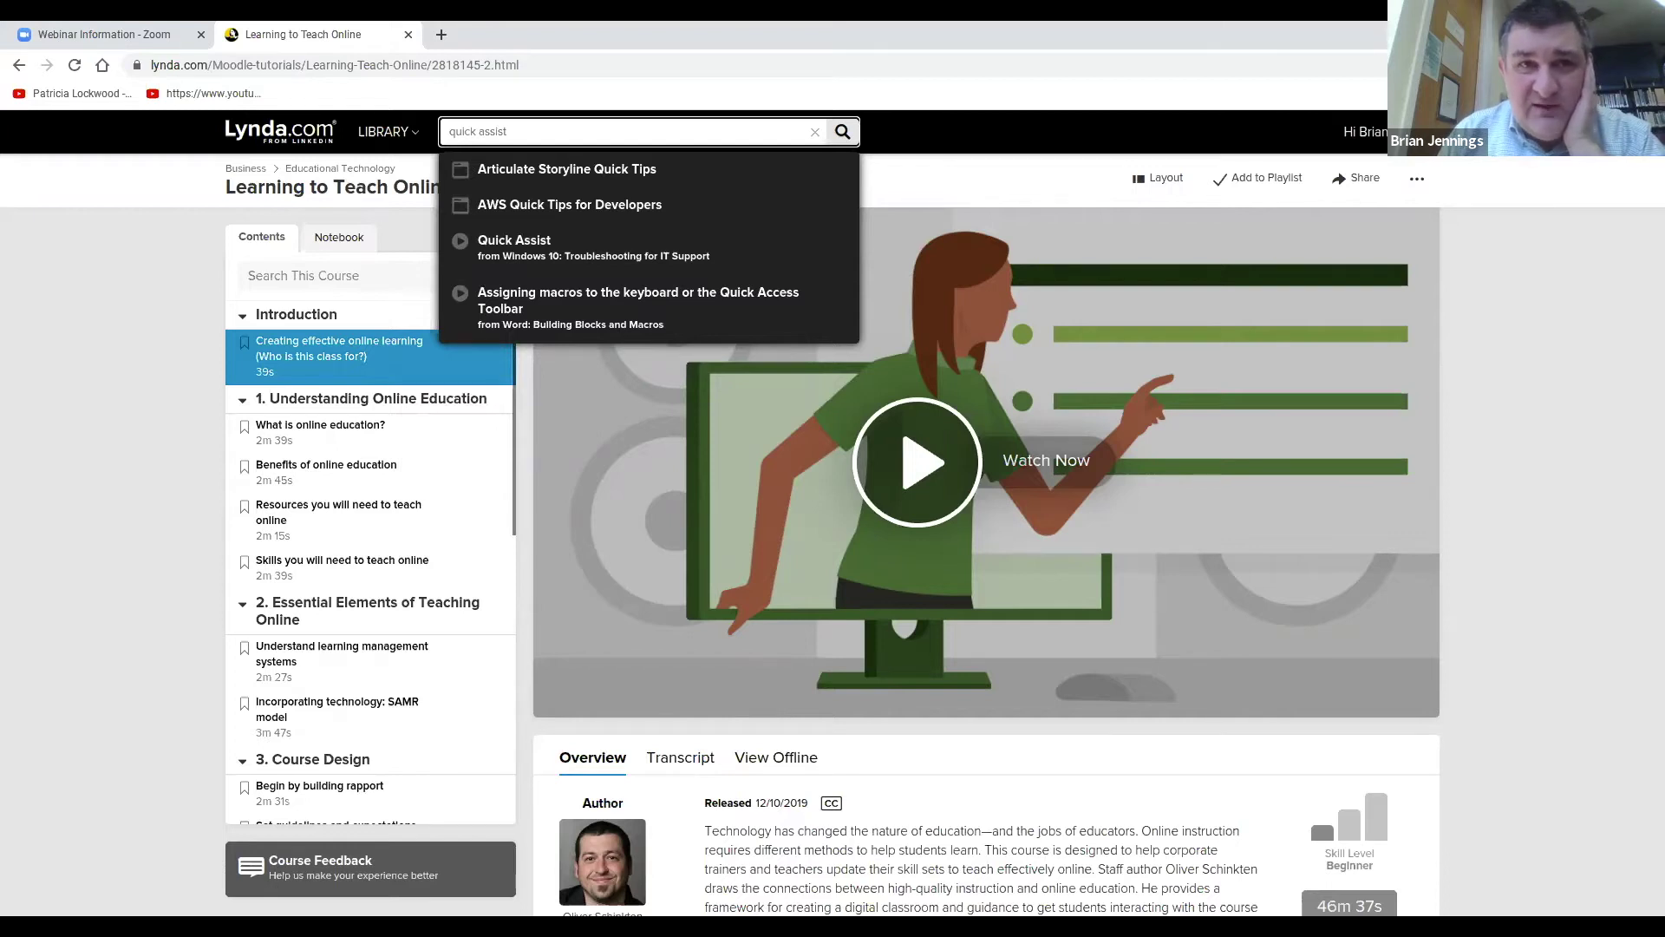
{"action": "key", "text": "Return"}
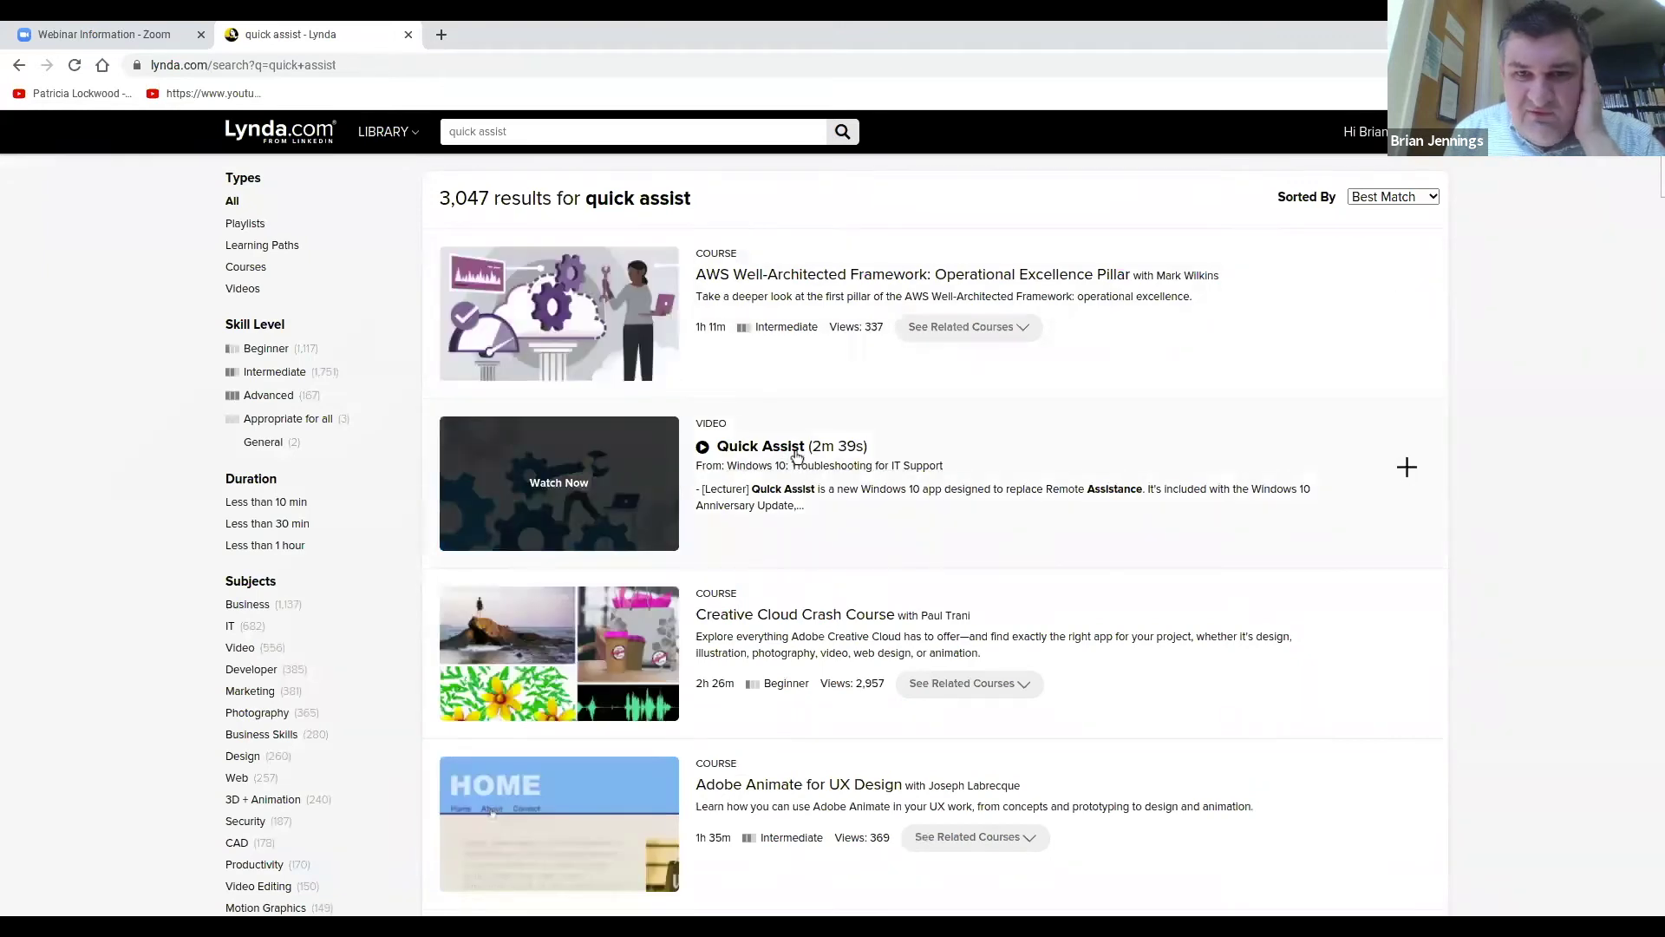
Open the Quick Assist video from Windows 10: Troubleshooting for IT Support and scroll its page.
{"action": "left_click", "coordinate": [796, 449]}
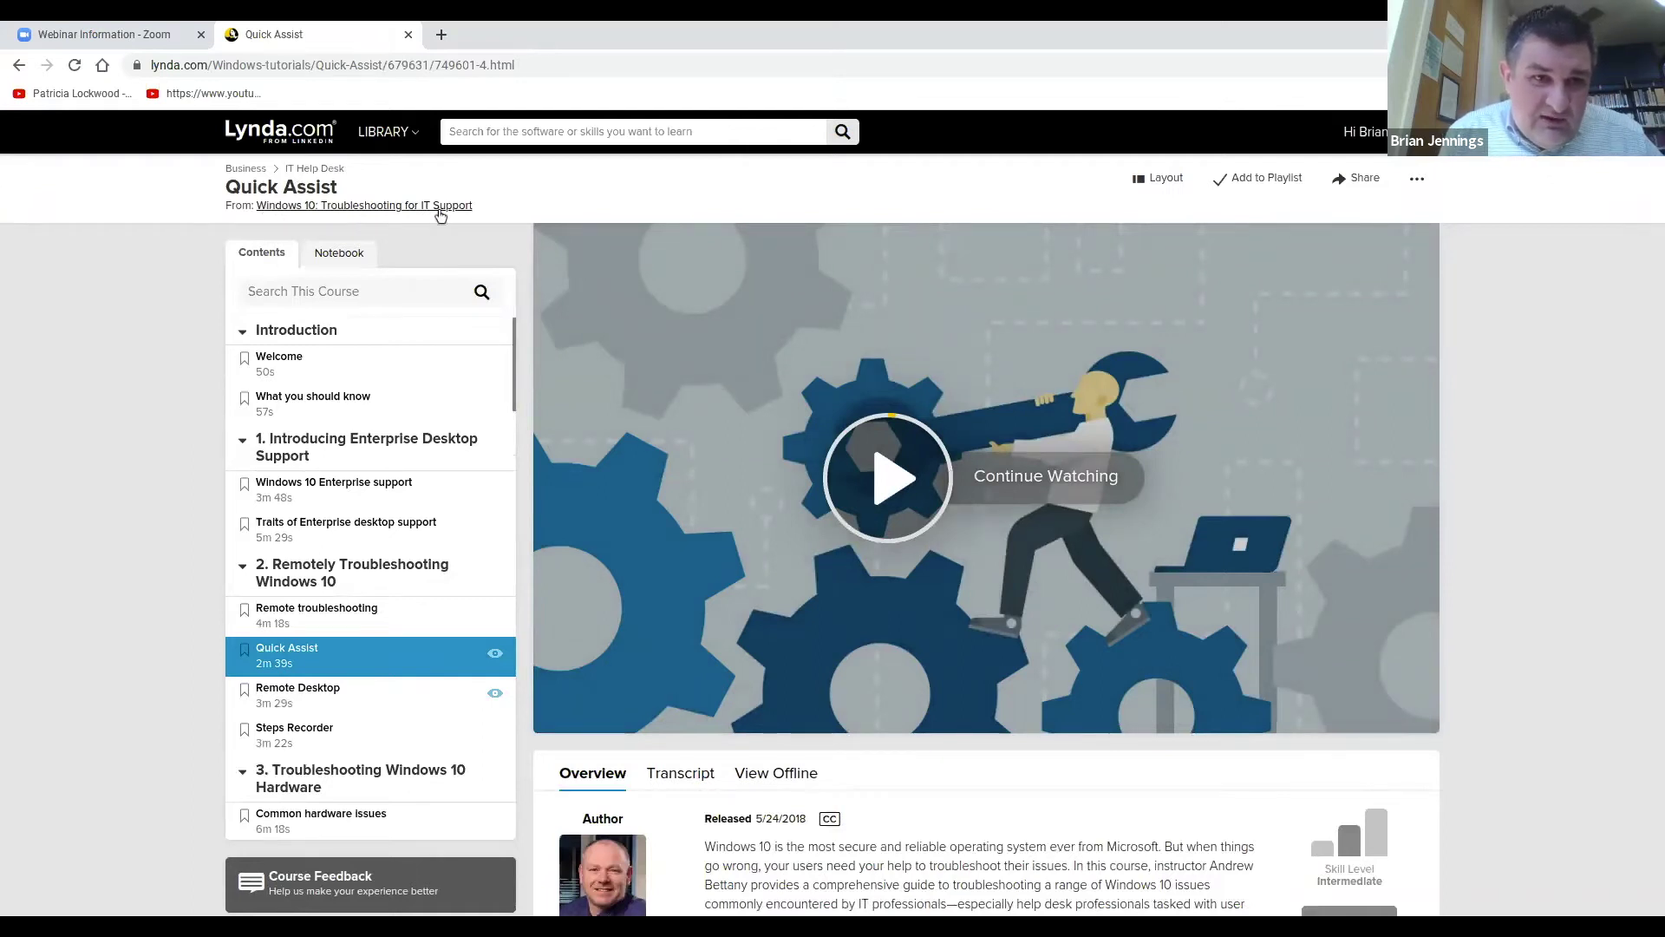
{"action": "scroll", "coordinate": [1025, 789], "scroll_direction": "down", "scroll_amount": 1}
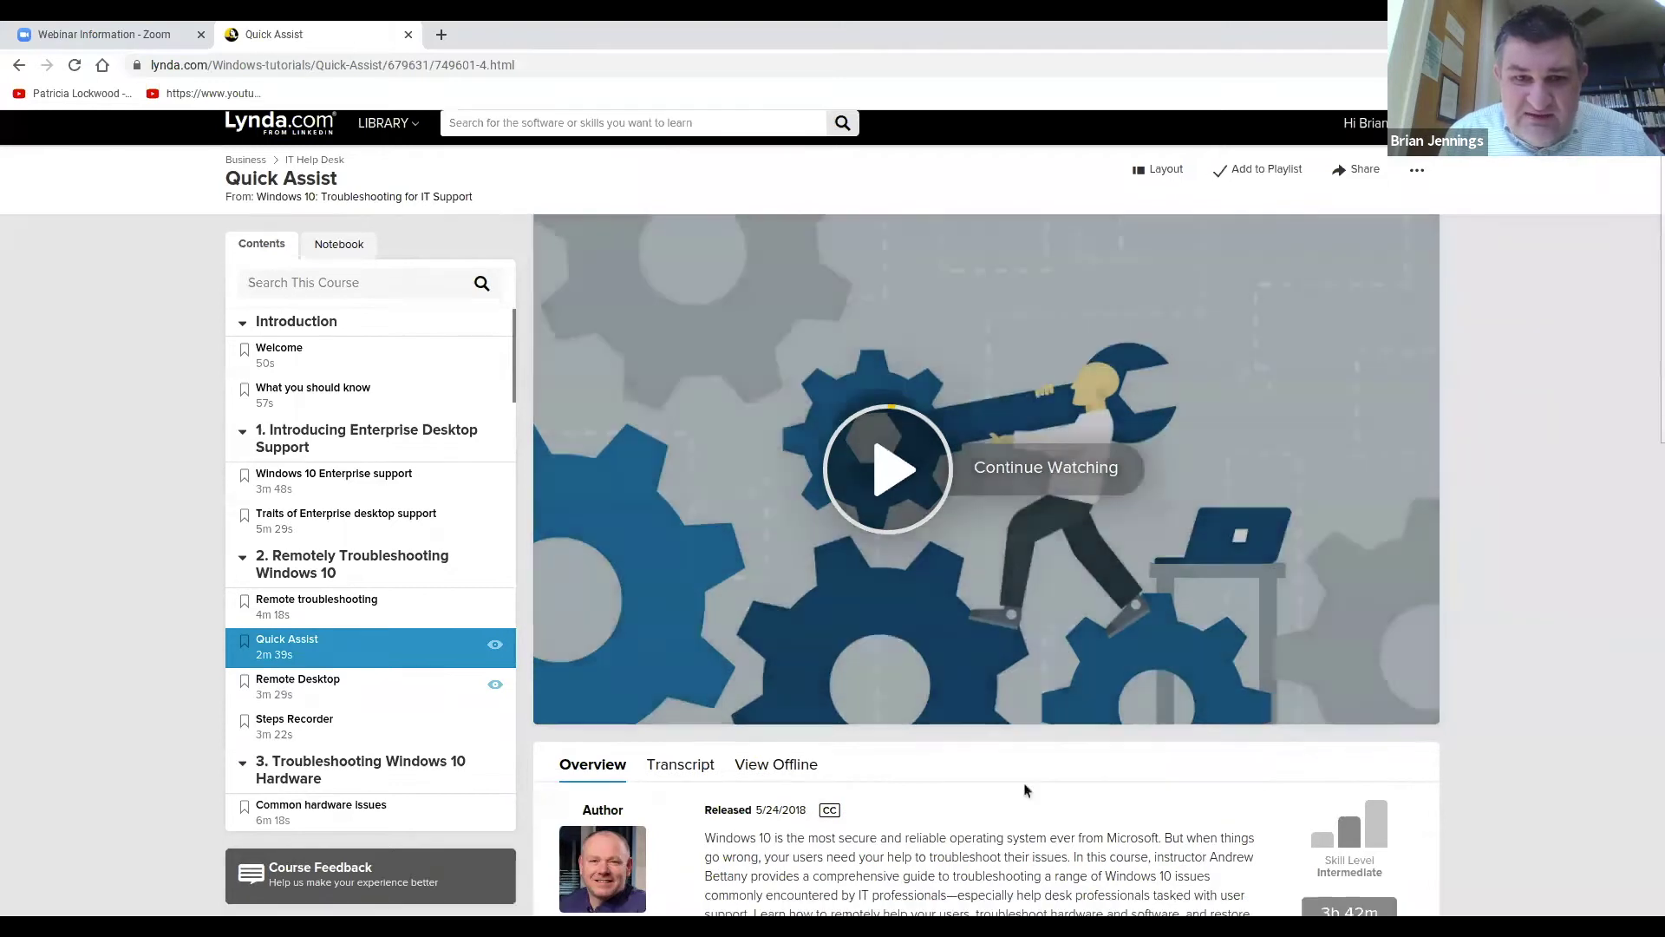
{"action": "scroll", "coordinate": [1025, 789], "scroll_direction": "down", "scroll_amount": 1}
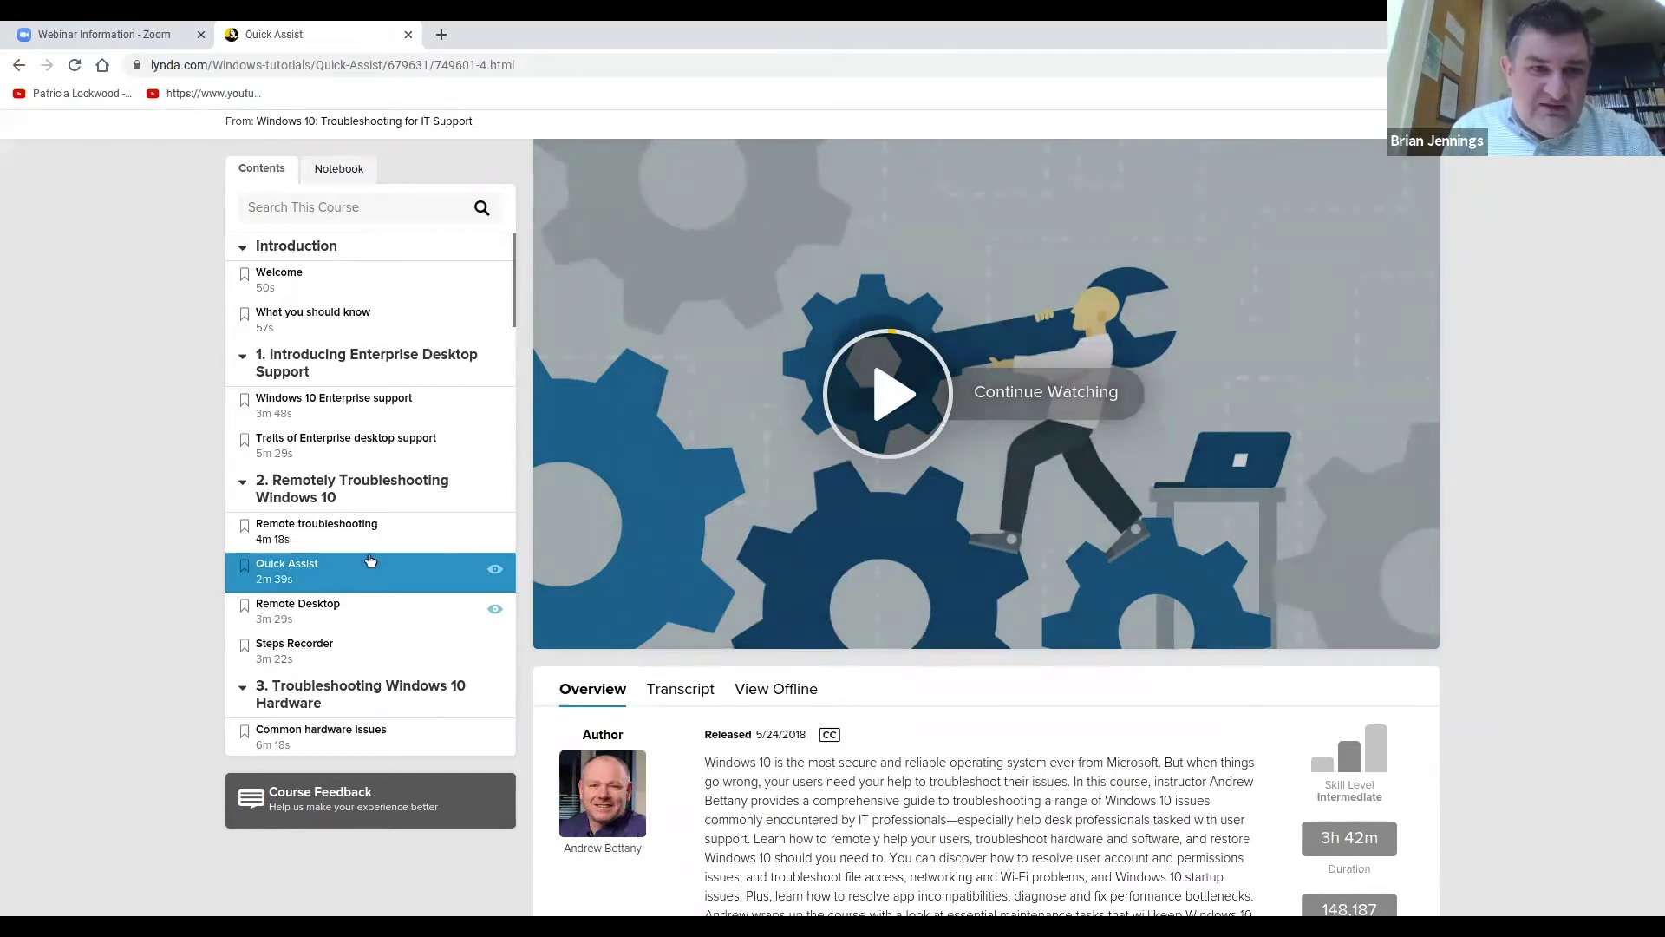
{"action": "scroll", "coordinate": [863, 691], "scroll_direction": "up", "scroll_amount": 1}
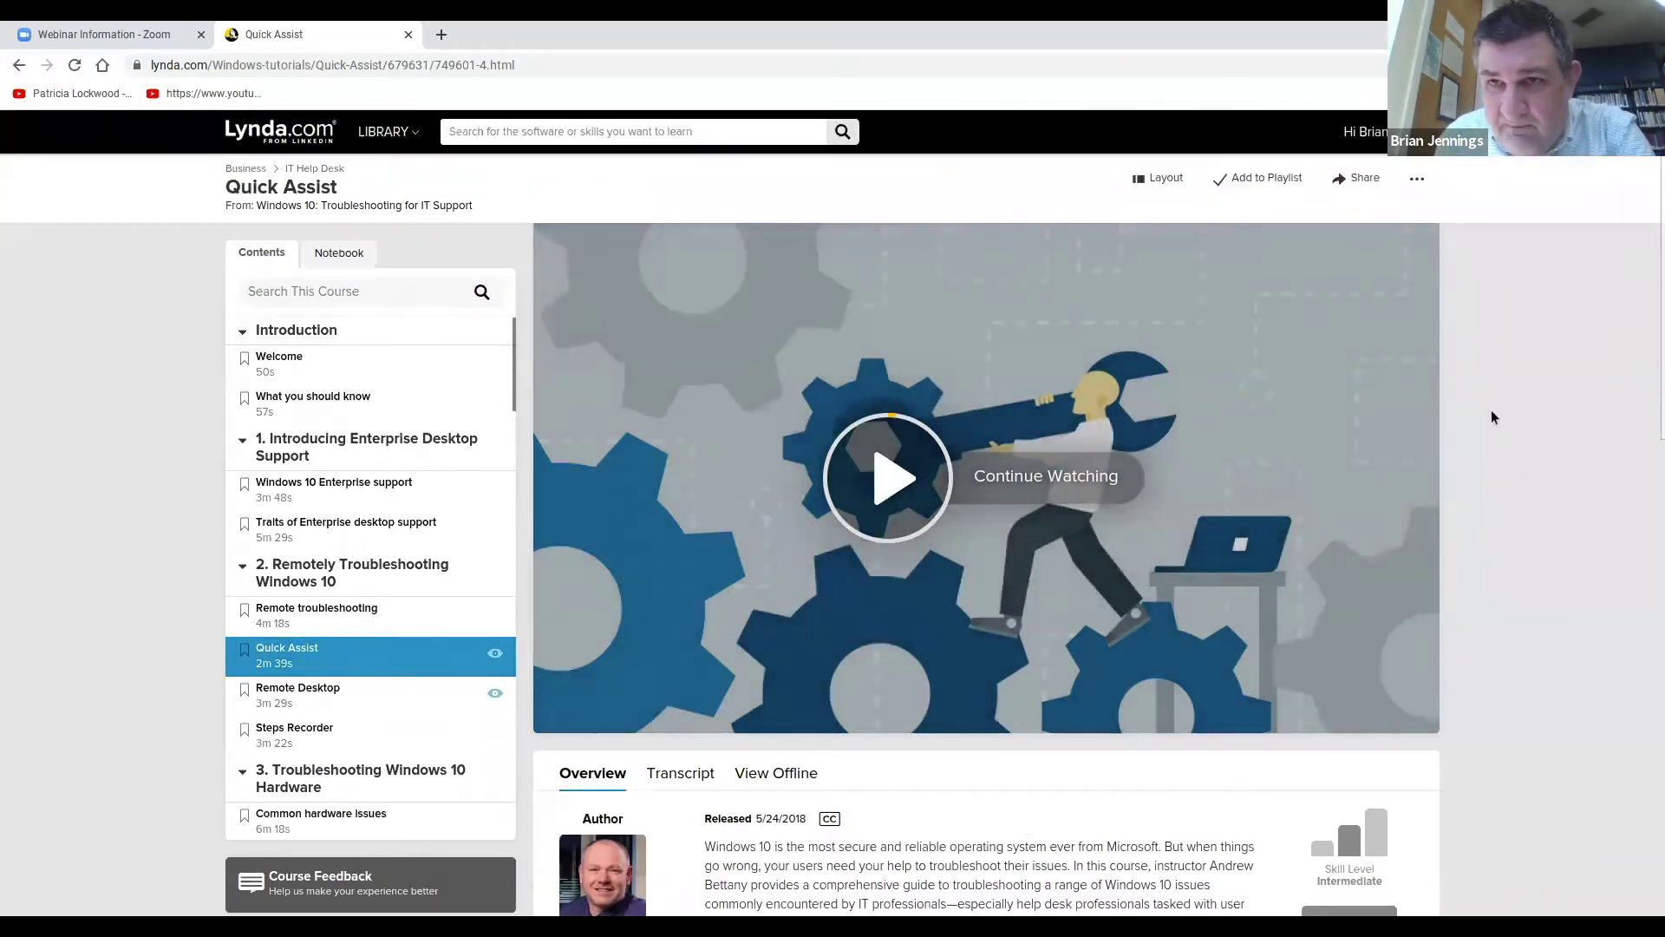
Check the Quick Assist video's sharing options, dismiss them, and bring up the account menu.
{"action": "left_click", "coordinate": [1364, 179]}
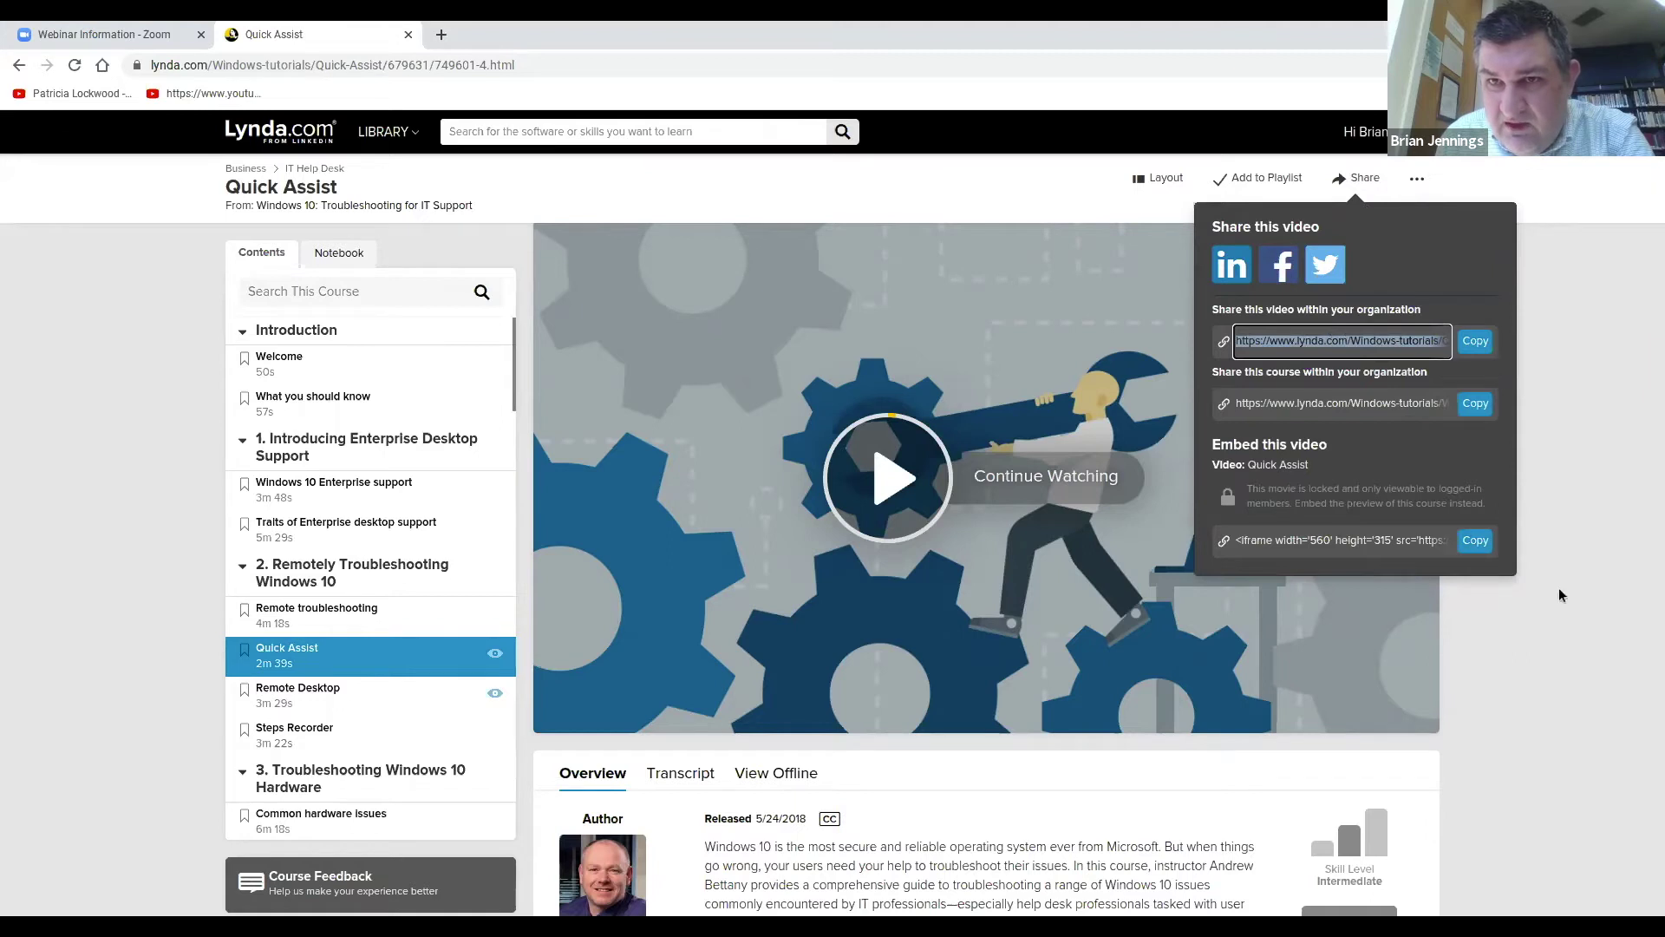
{"action": "left_click", "coordinate": [1572, 377]}
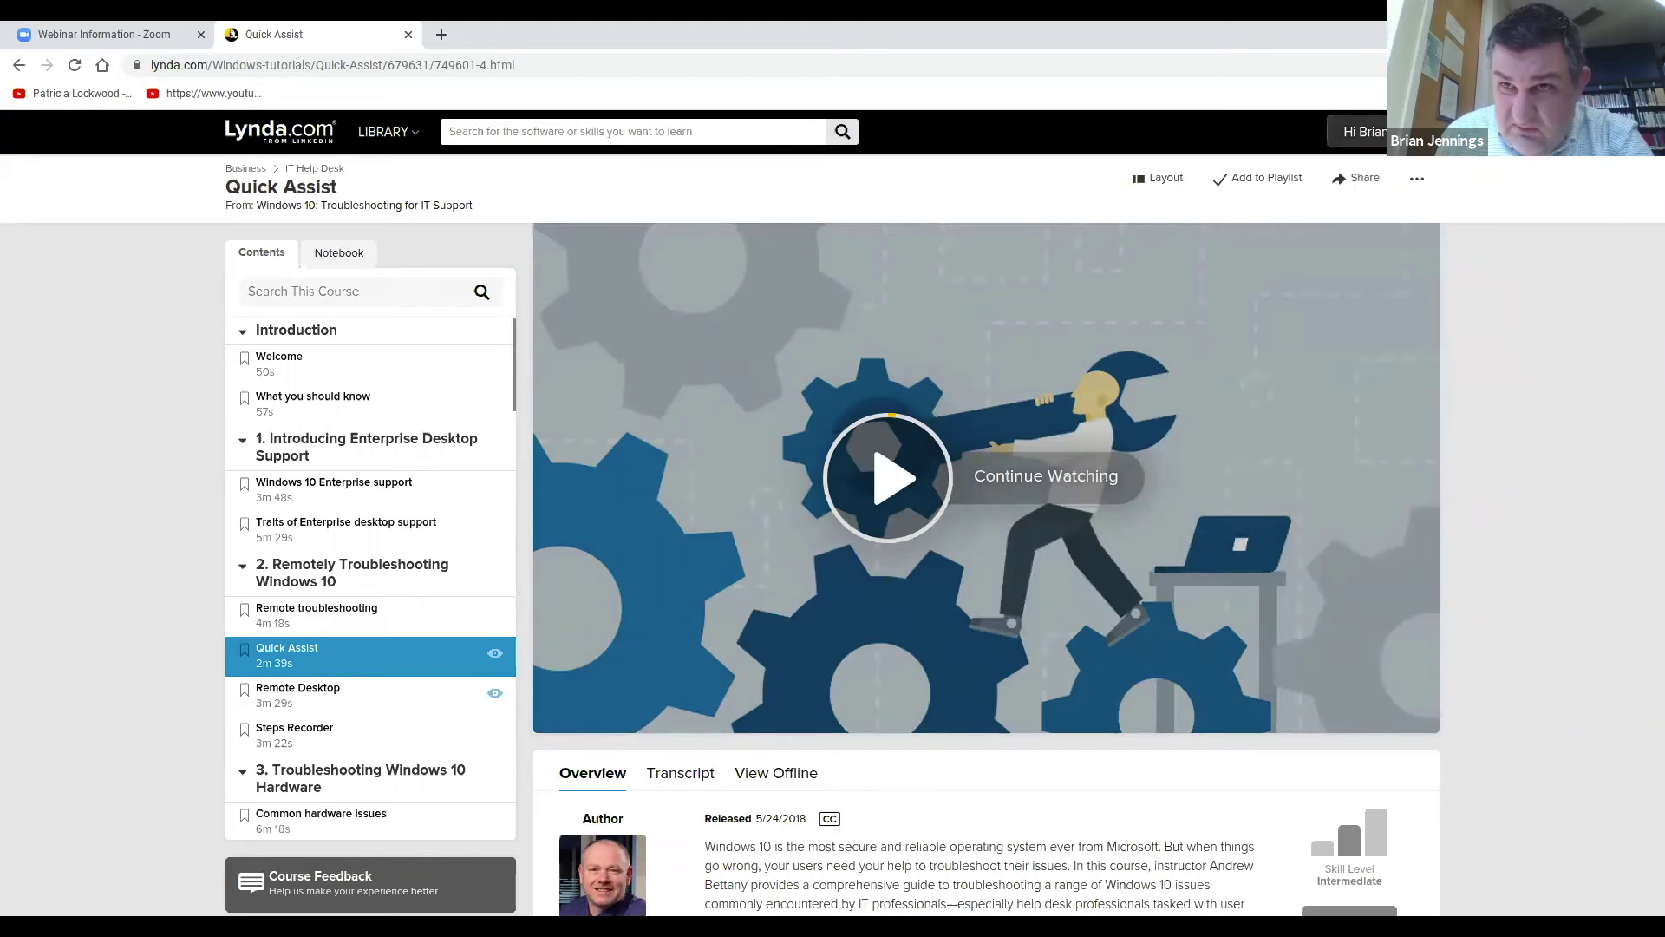
{"action": "mouse_move", "coordinate": [1375, 131]}
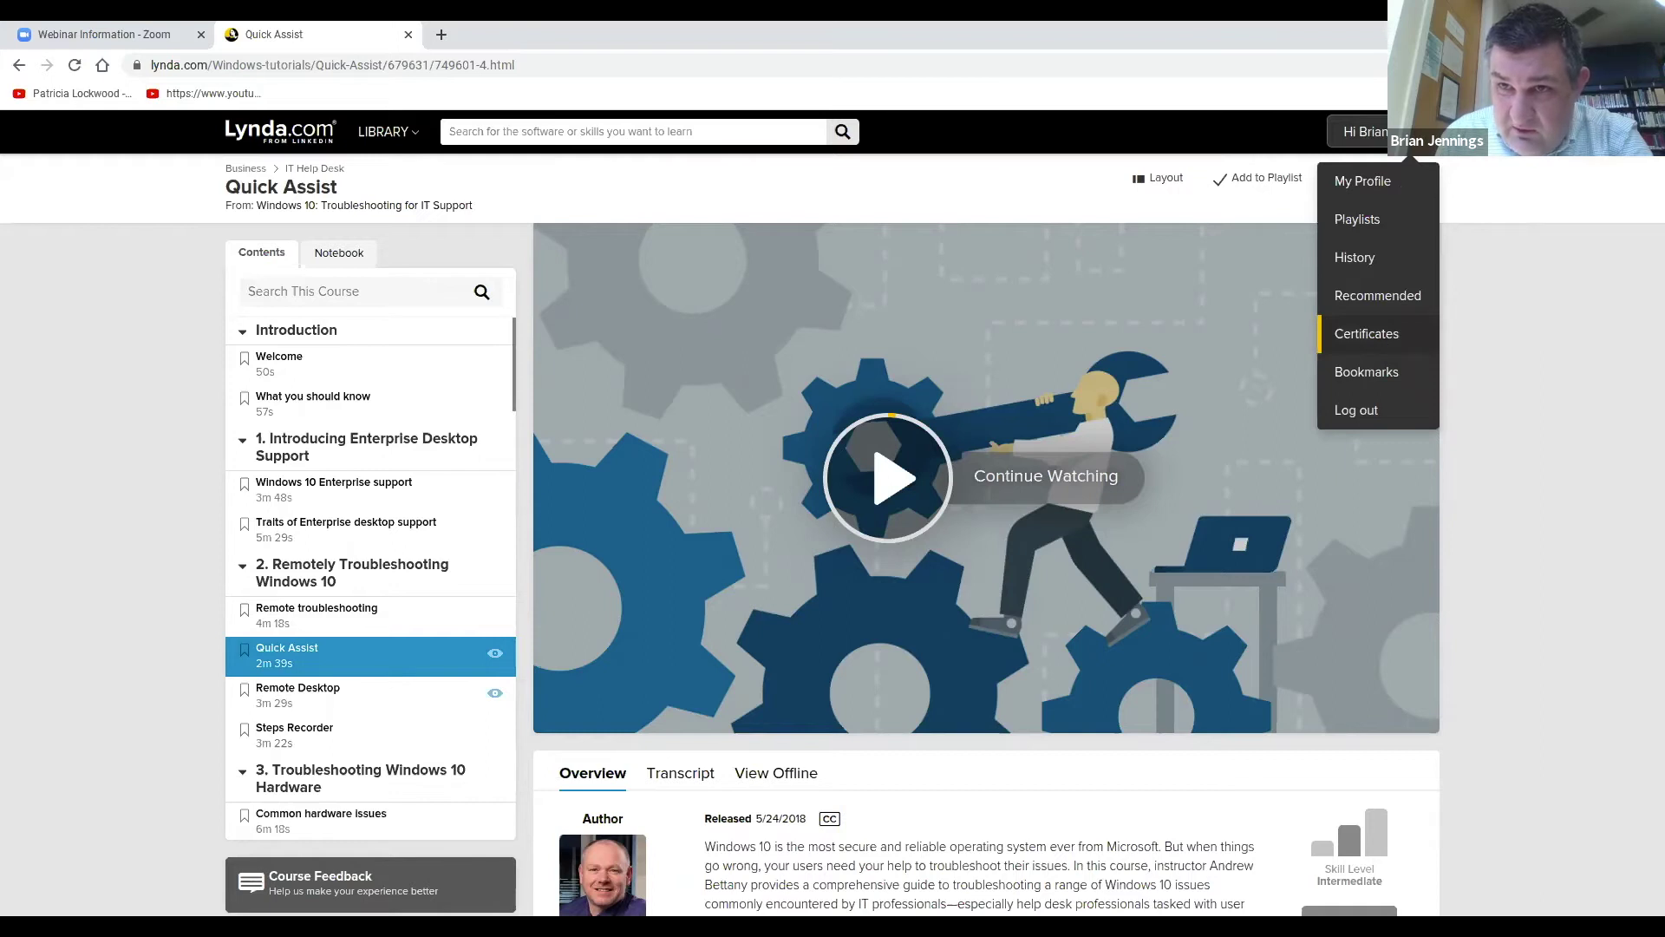
On the Certificates page, select the Learning Zoom certificate's direct share link, then reopen the account menu.
{"action": "left_click", "coordinate": [1381, 345]}
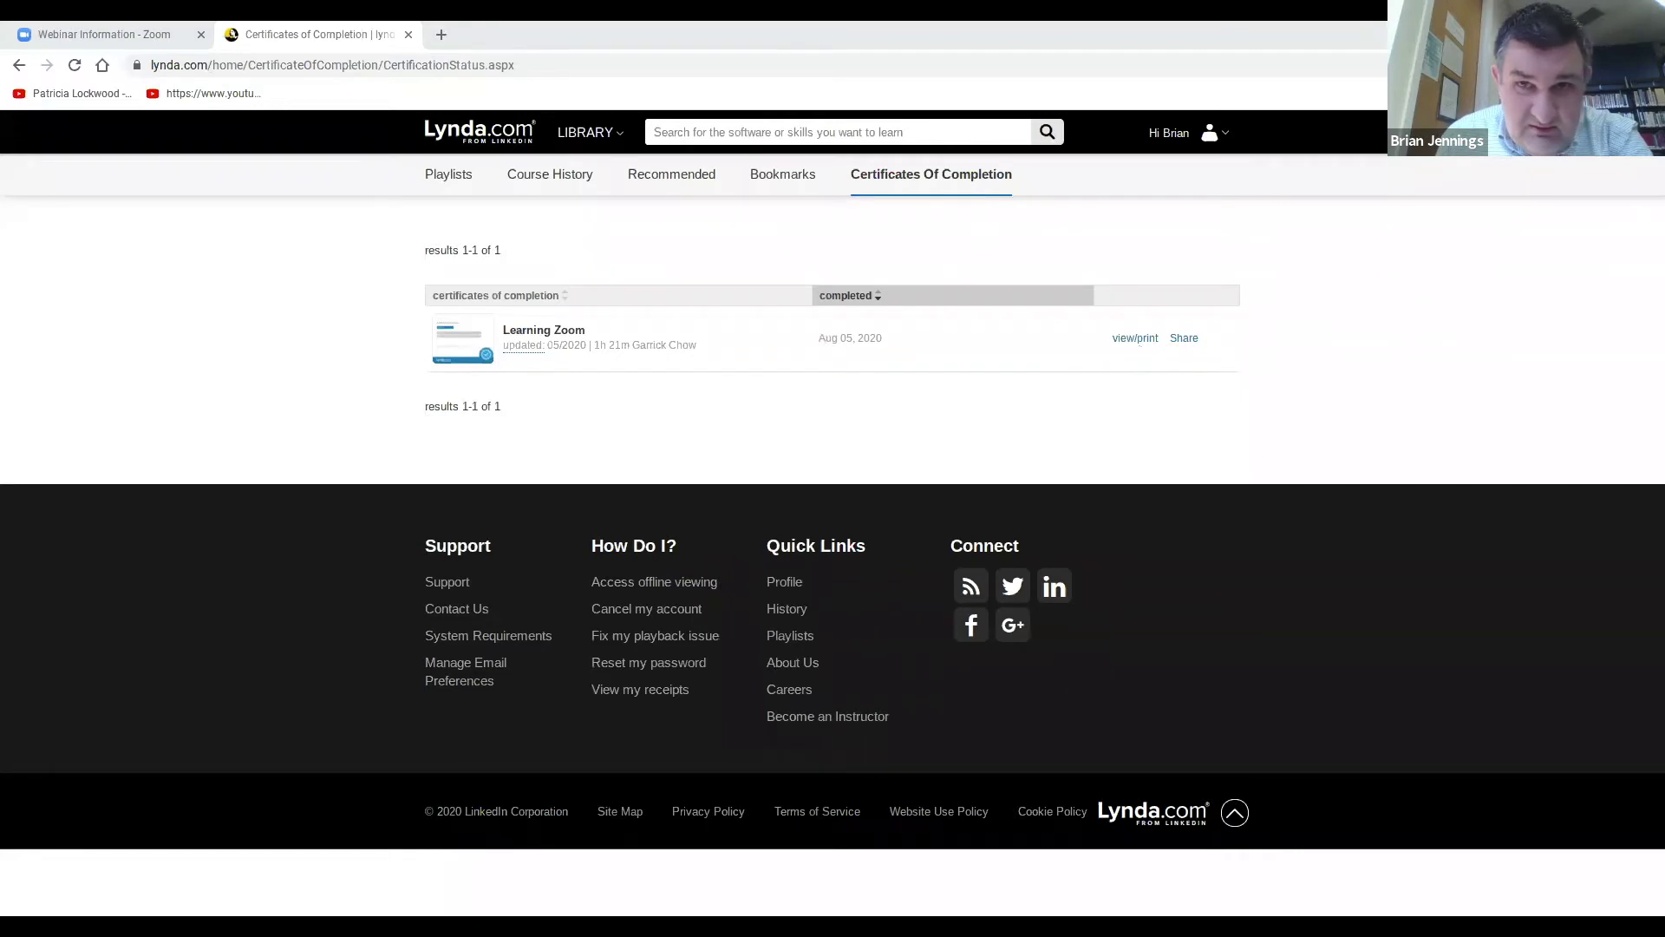
{"action": "left_click", "coordinate": [1184, 339]}
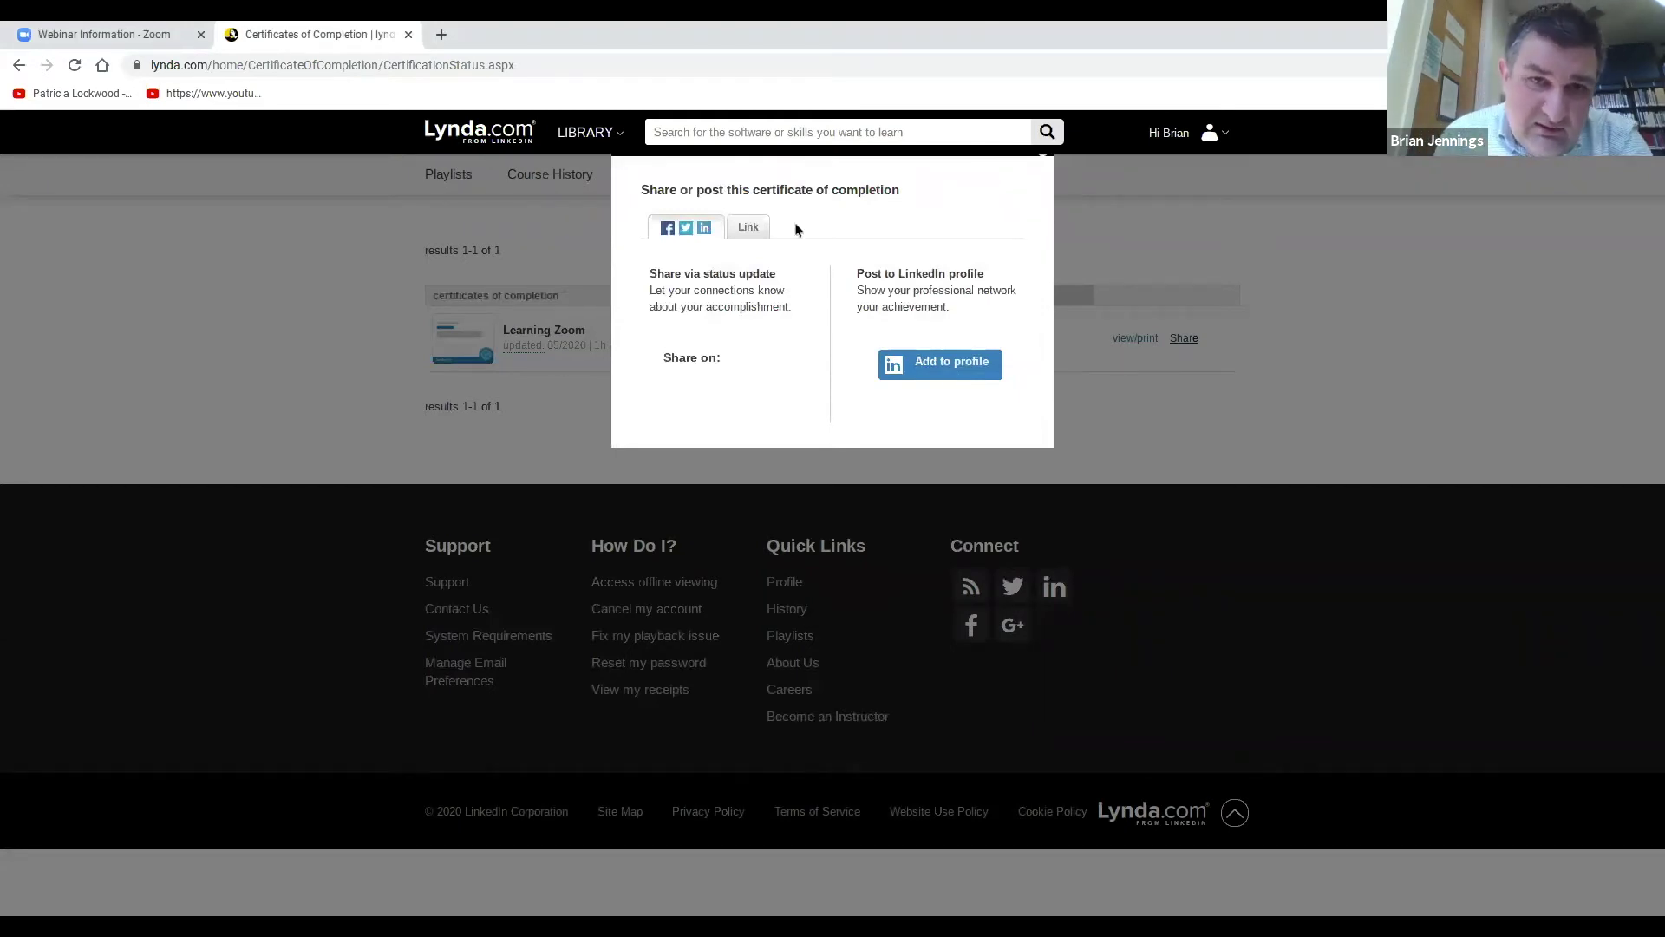
{"action": "left_click", "coordinate": [749, 229]}
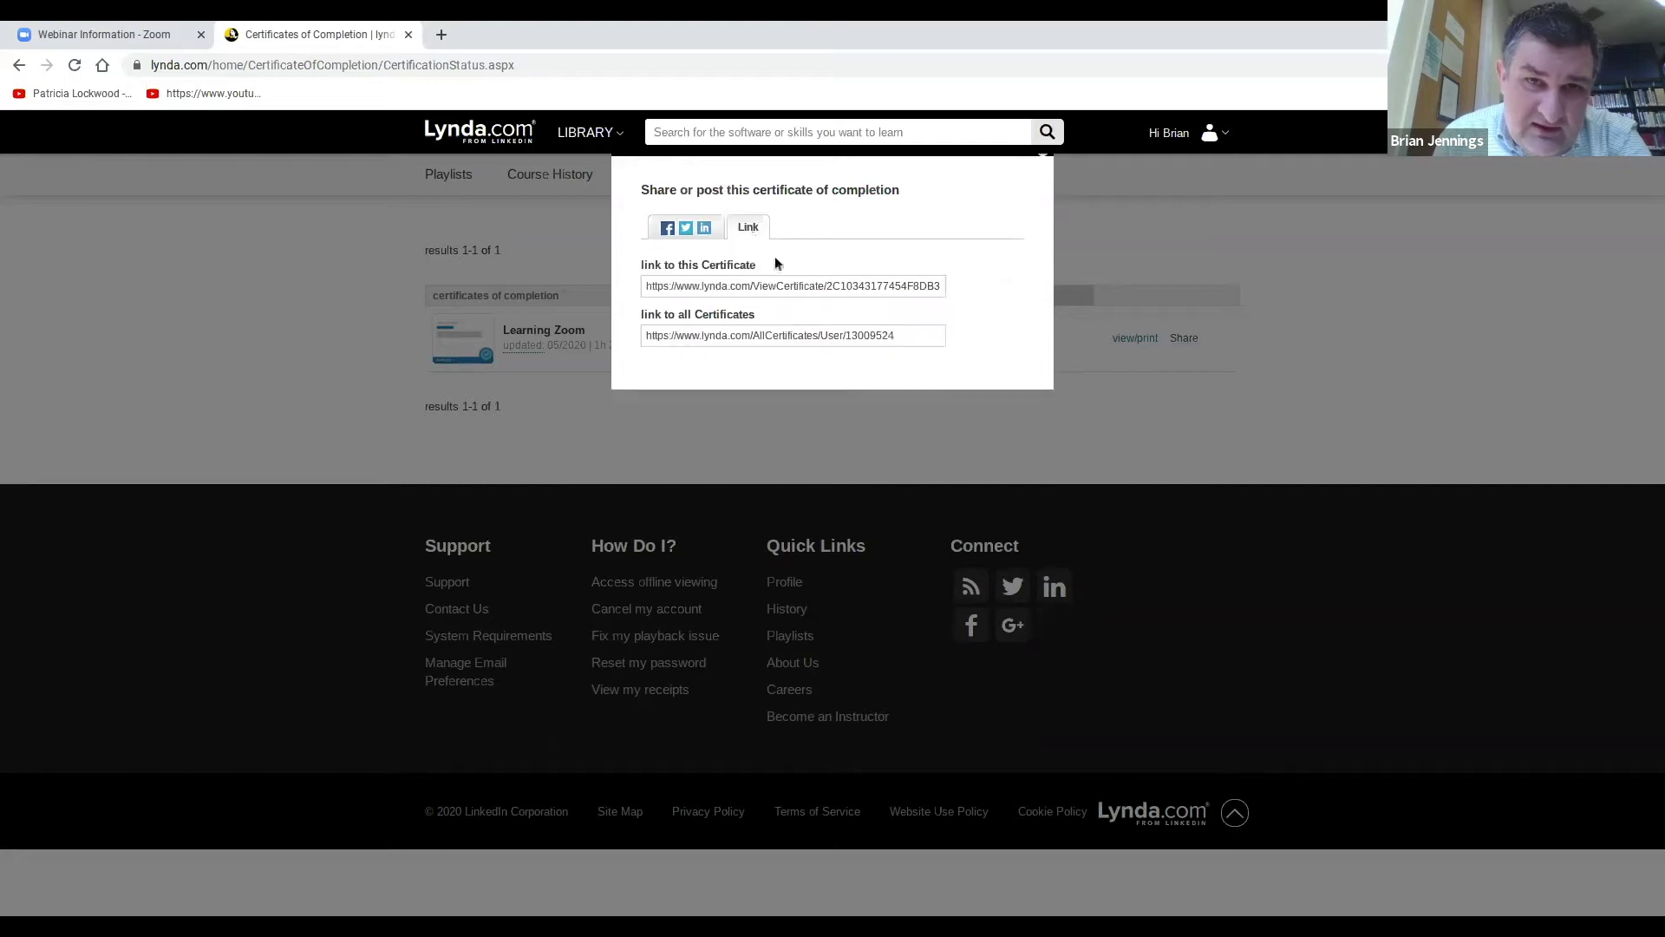
{"action": "left_click", "coordinate": [785, 279]}
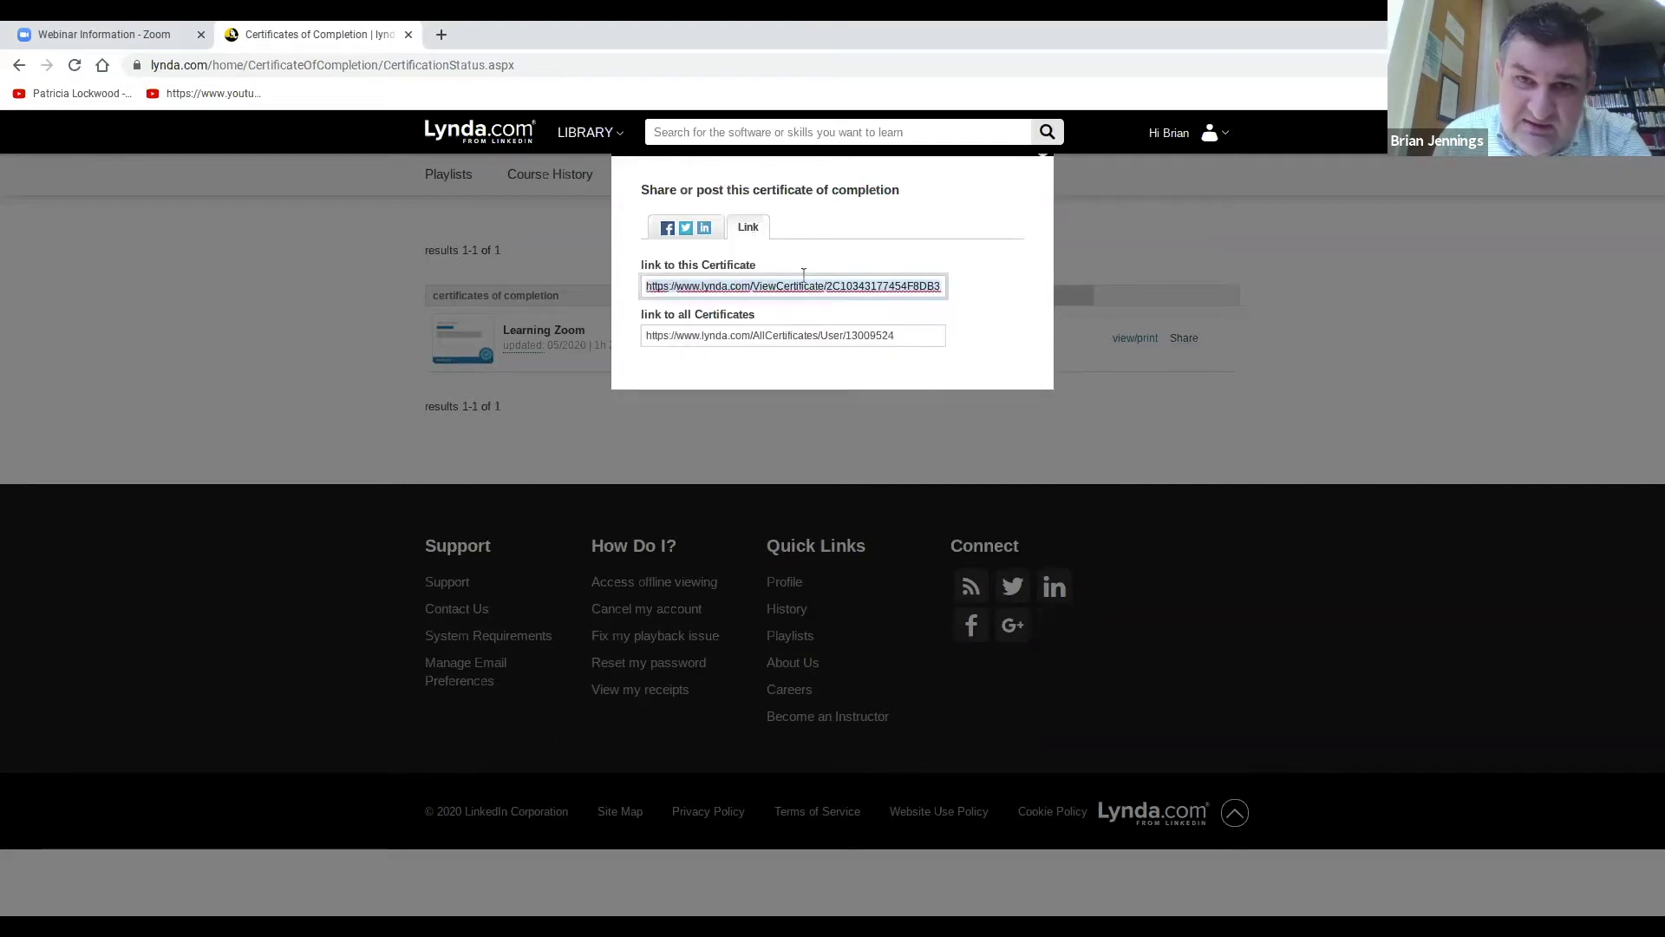
{"action": "left_click", "coordinate": [1122, 231]}
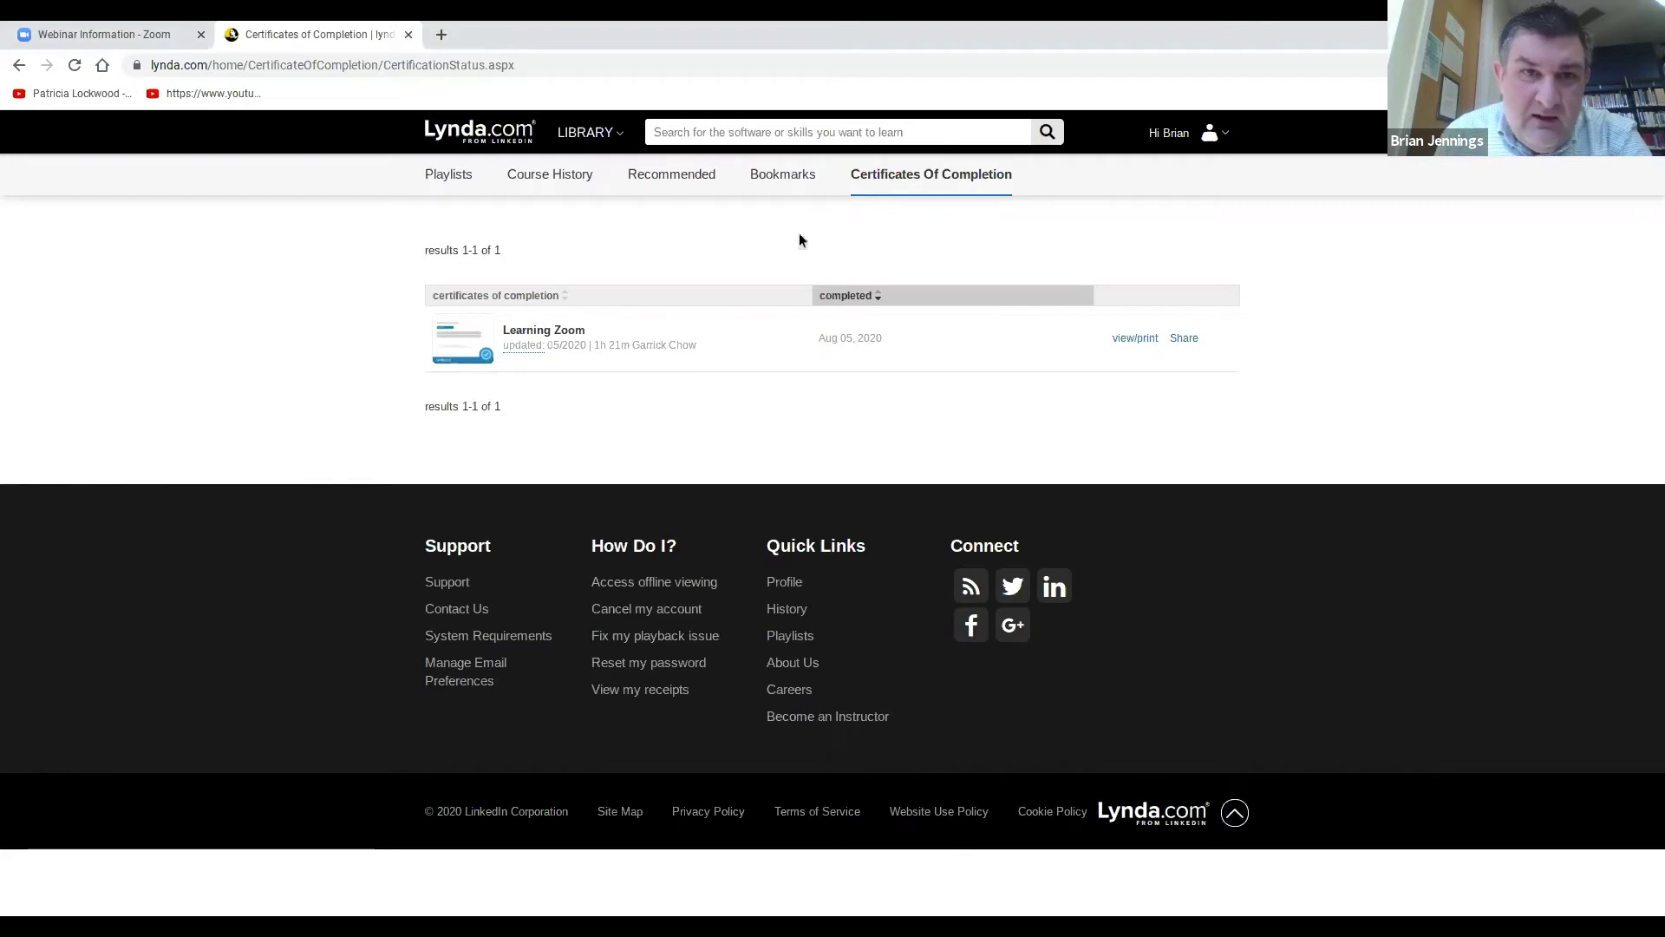
{"action": "left_click", "coordinate": [1220, 140]}
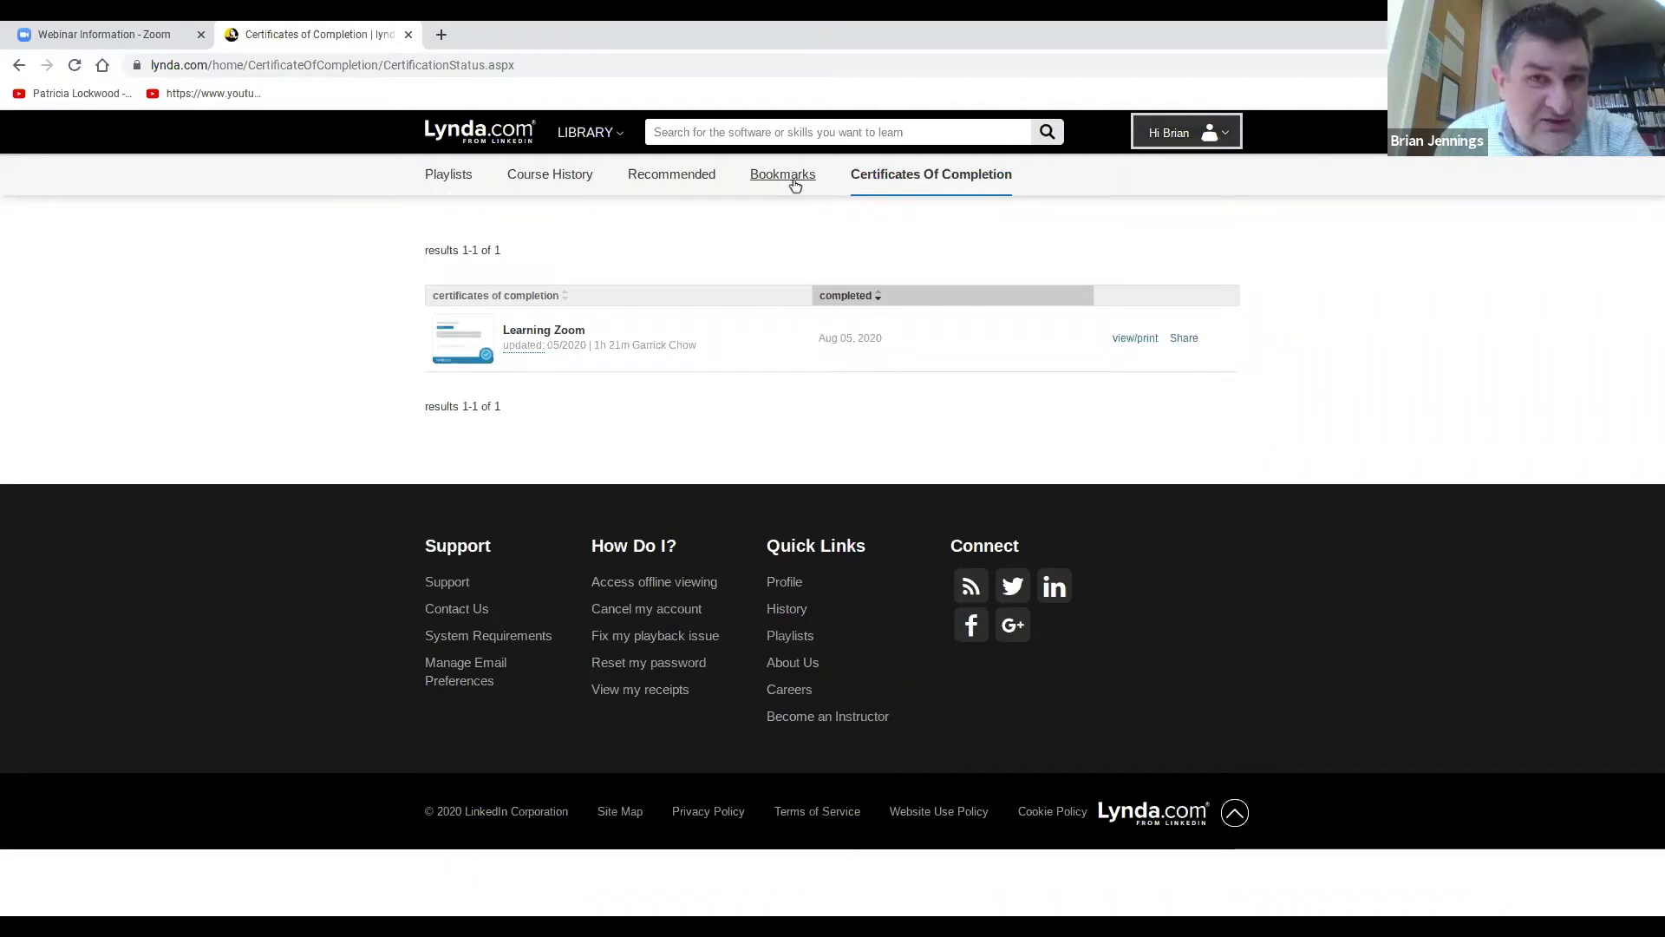
Browse the Recommended, Course History and Playlists pages.
{"action": "left_click", "coordinate": [685, 178]}
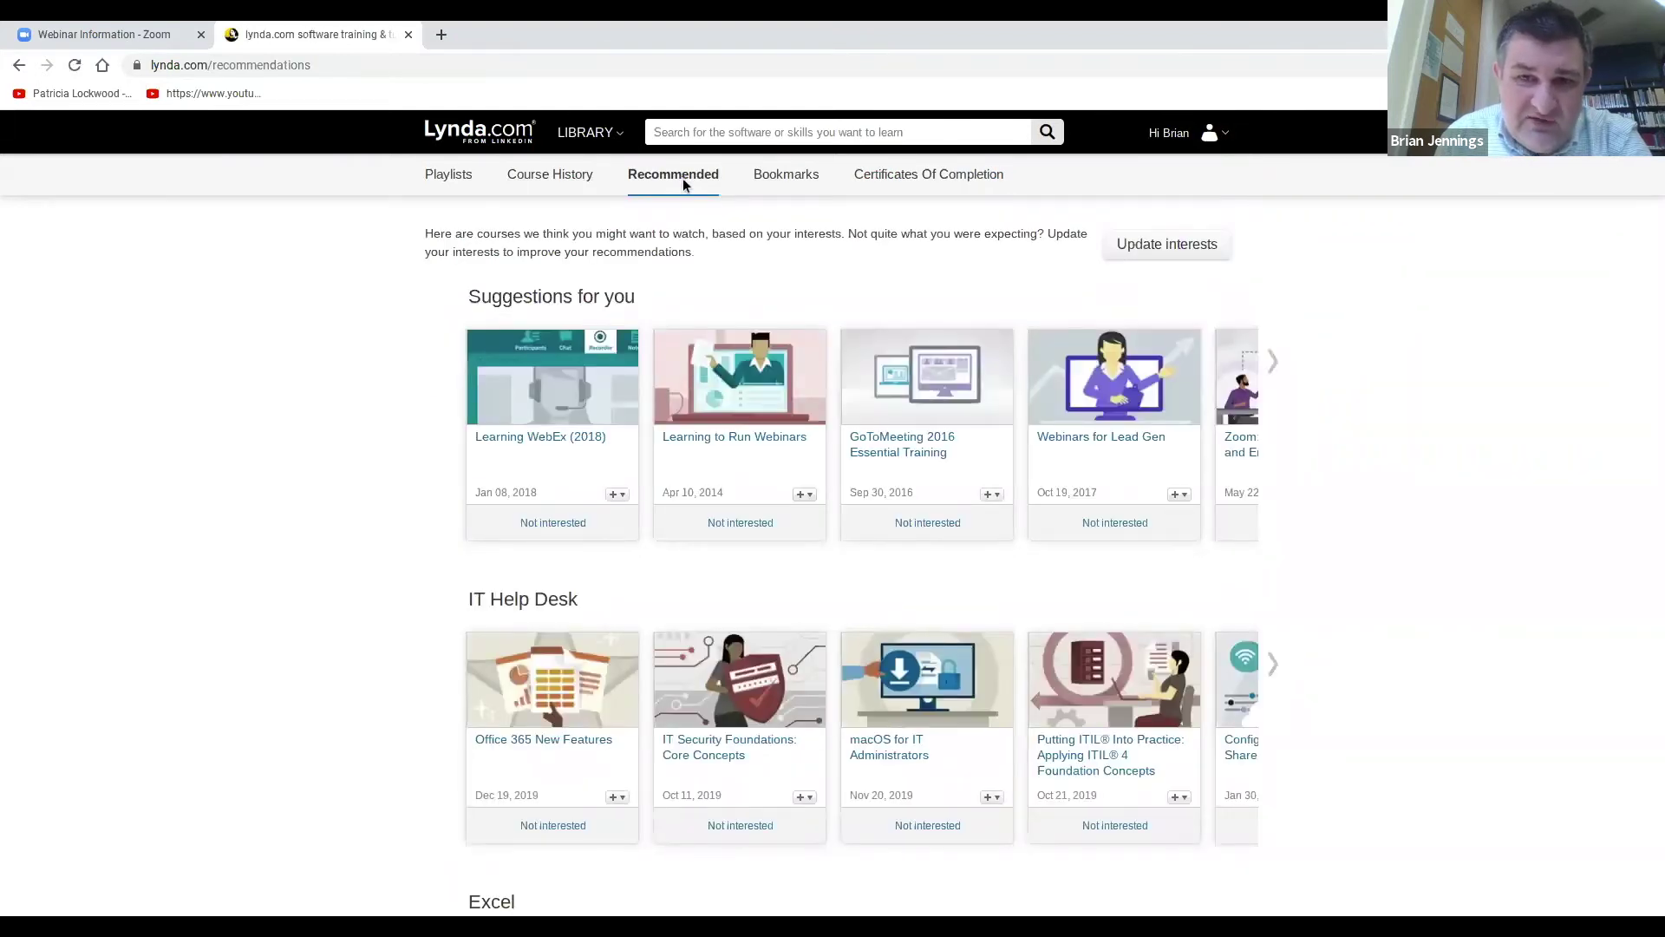
{"action": "left_click", "coordinate": [565, 186]}
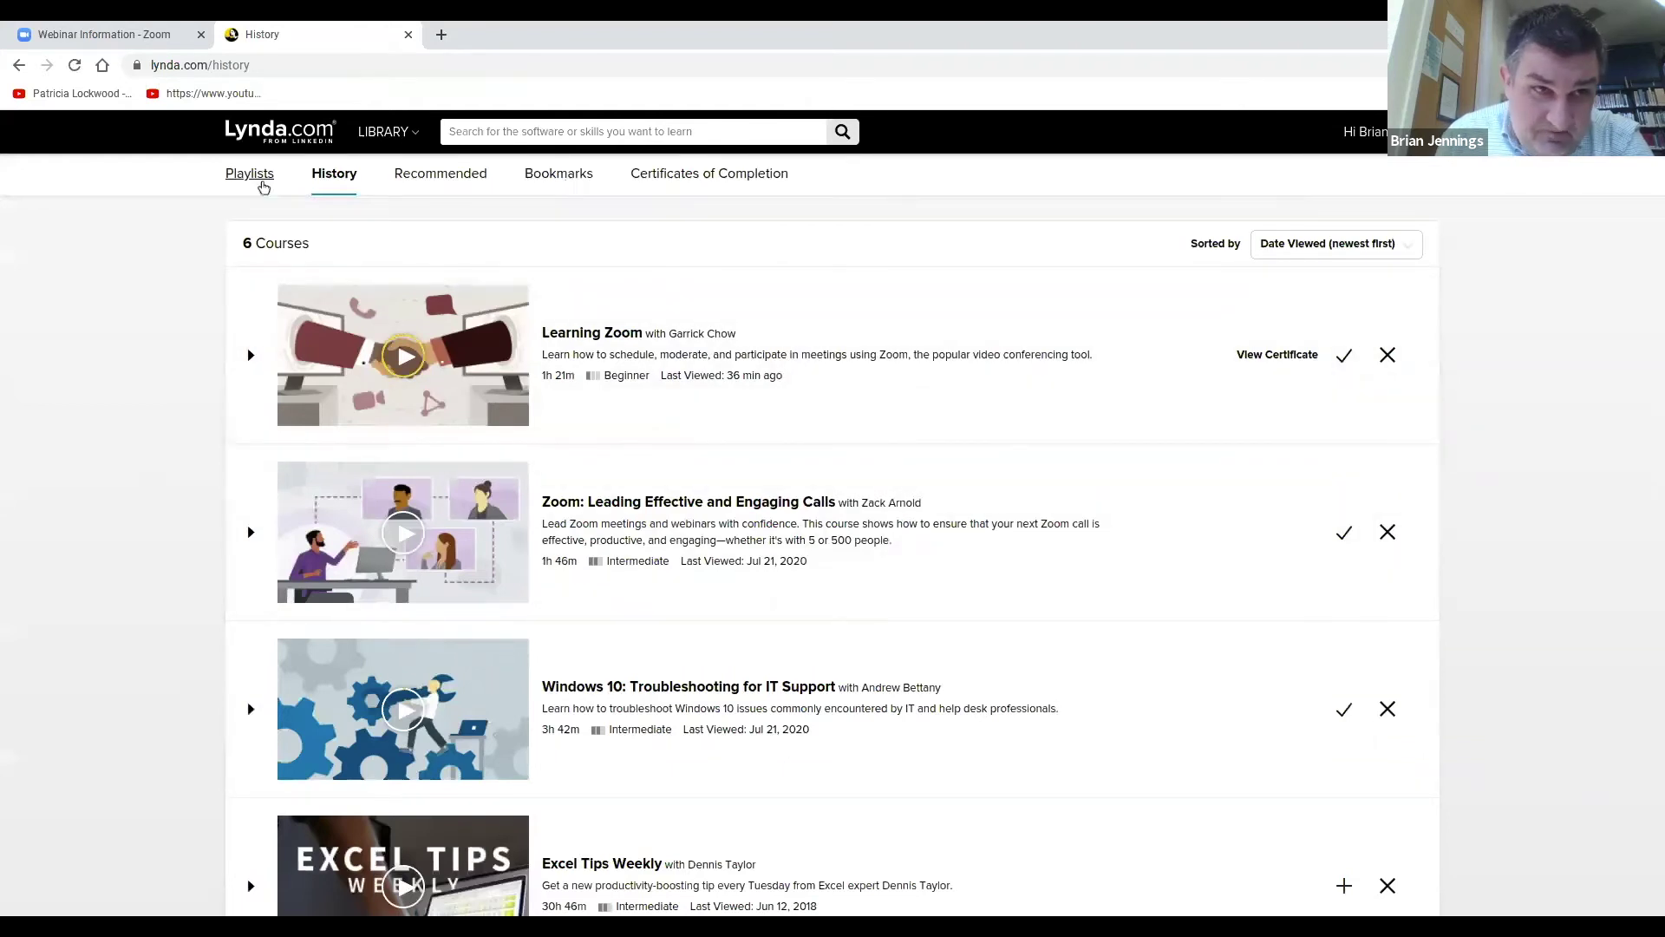
{"action": "left_click", "coordinate": [263, 184]}
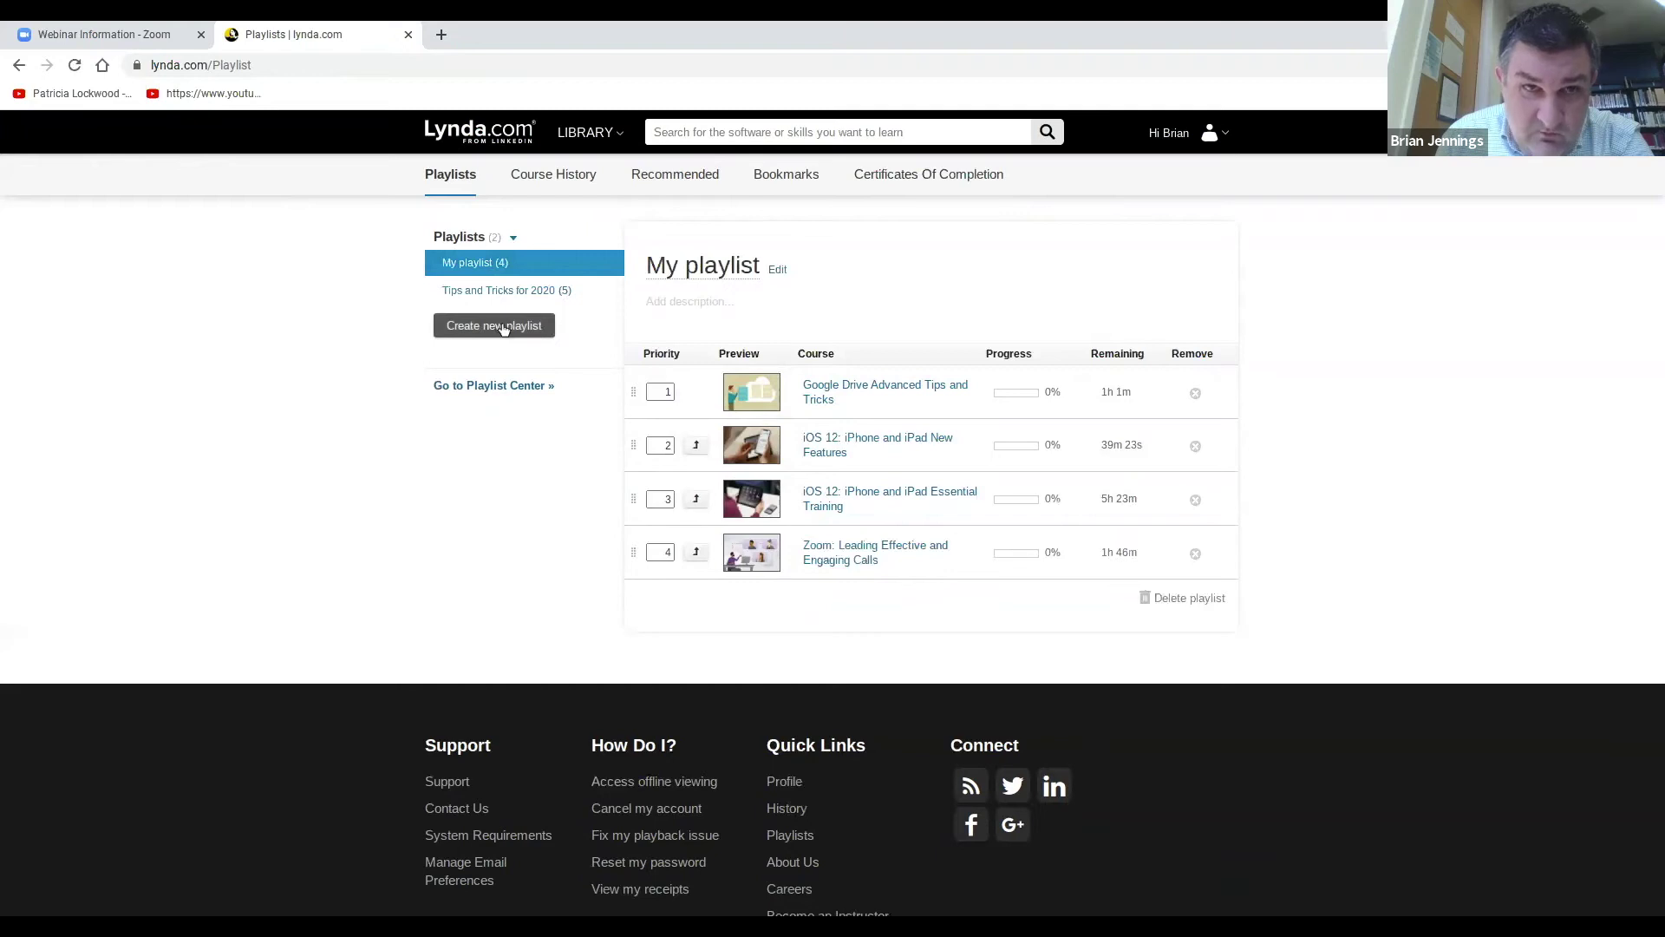
Open the Learning Zoom course from the 'Tips and Tricks for 2020' playlist.
{"action": "left_click", "coordinate": [620, 138]}
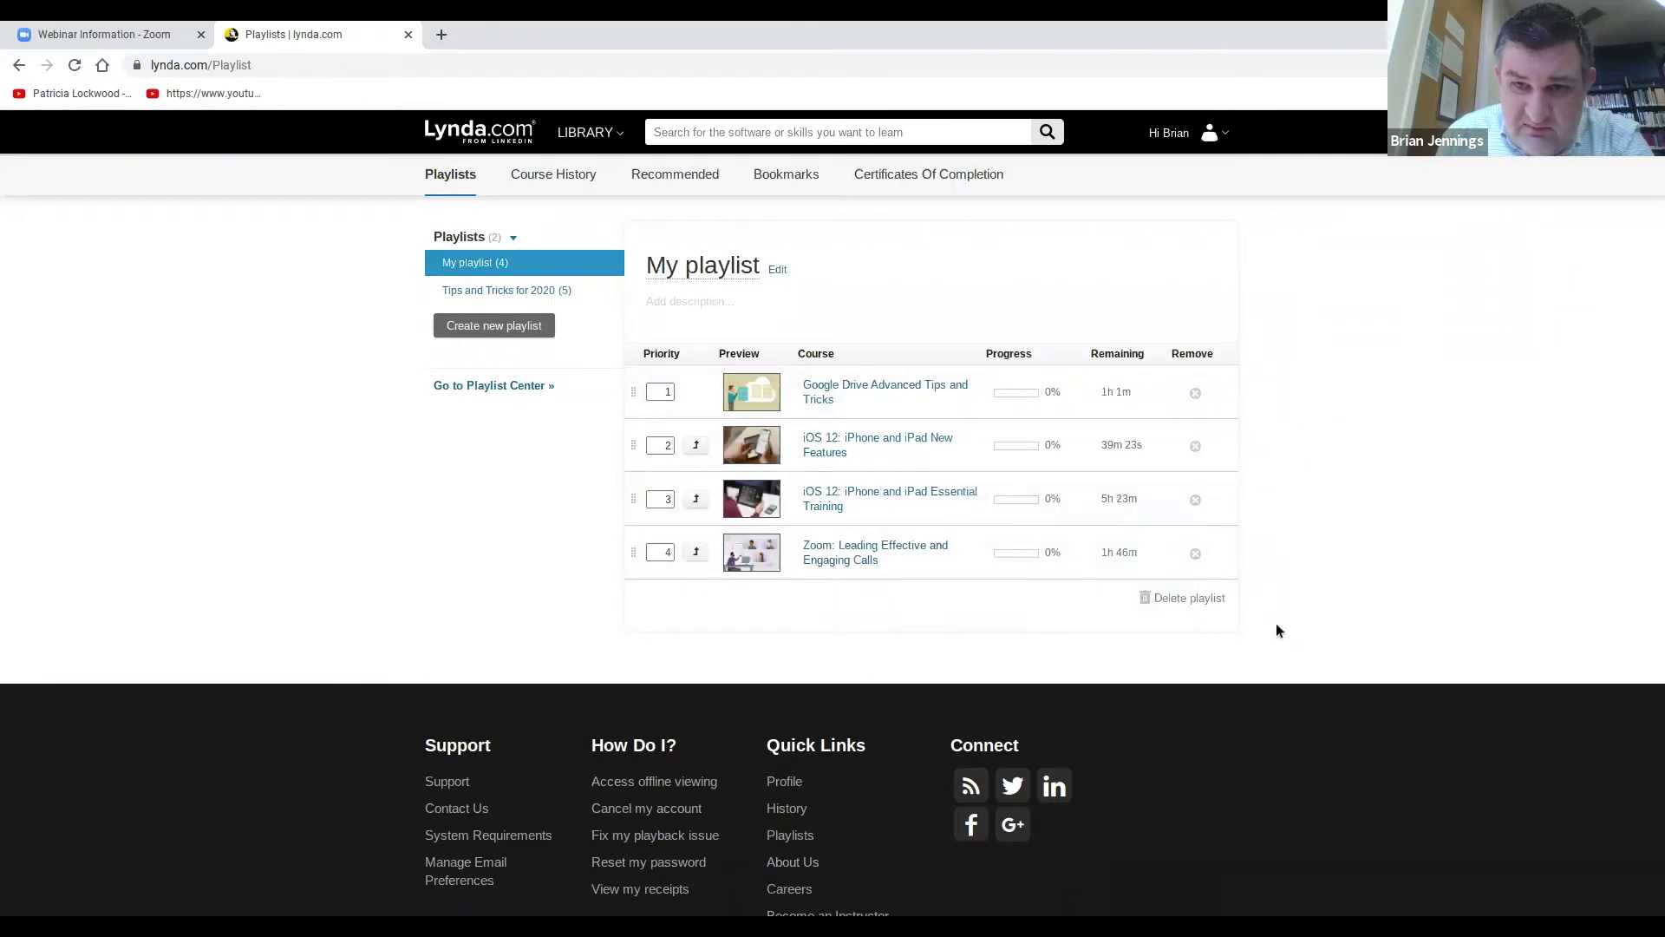
{"action": "left_click", "coordinate": [503, 290]}
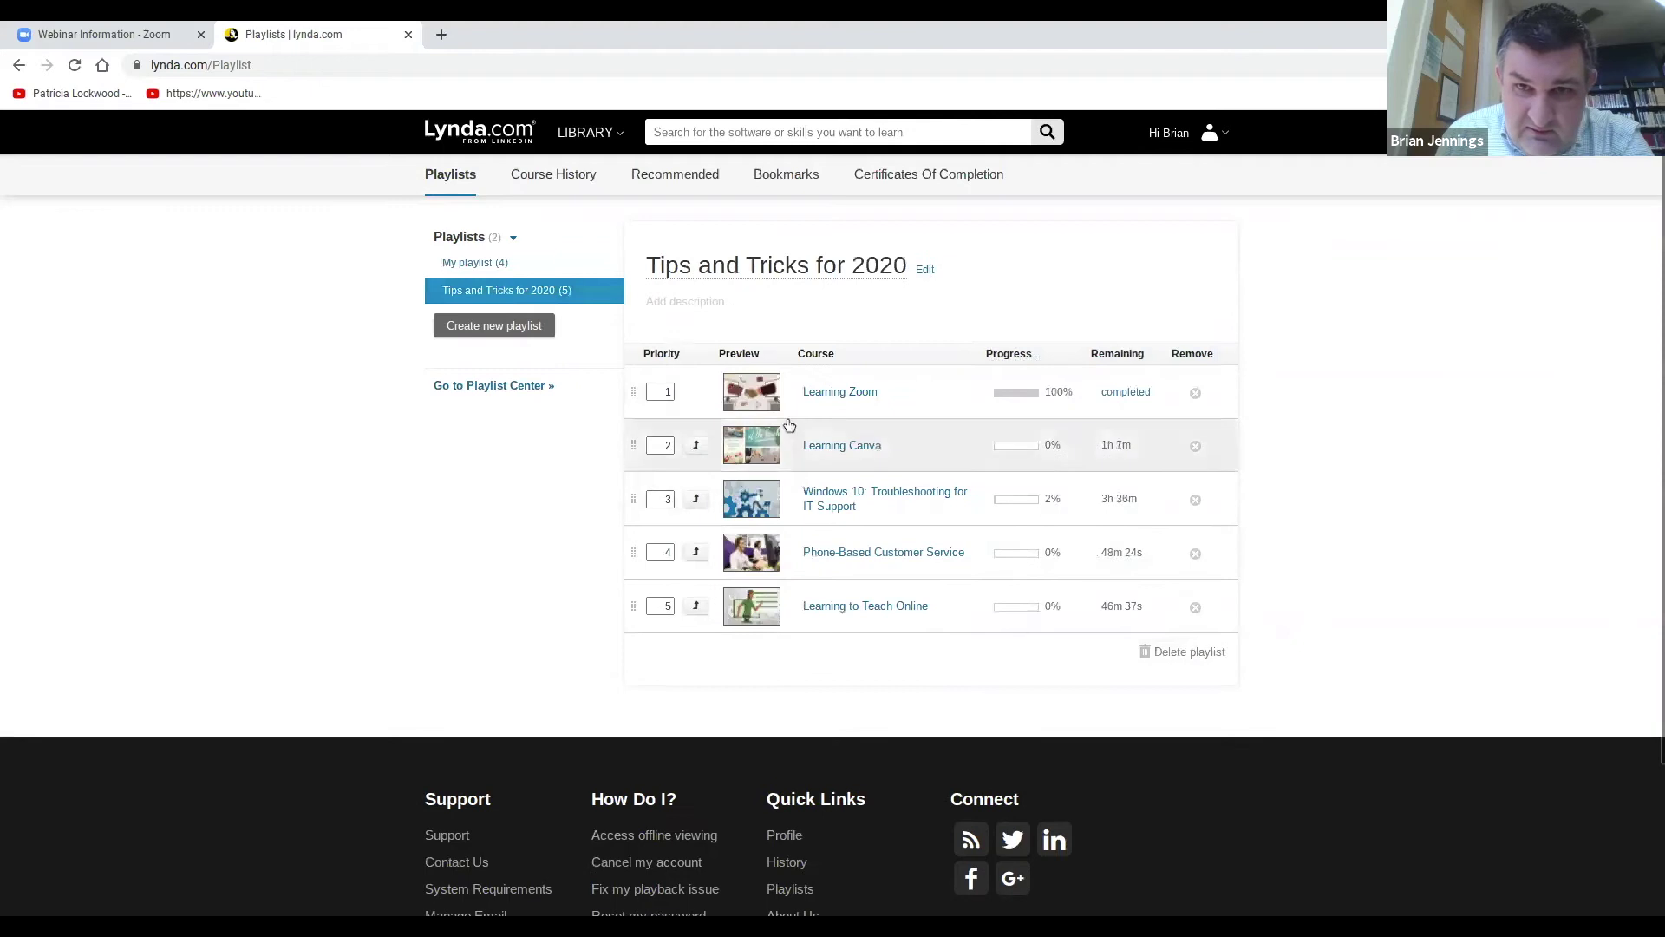
{"action": "left_click", "coordinate": [839, 393]}
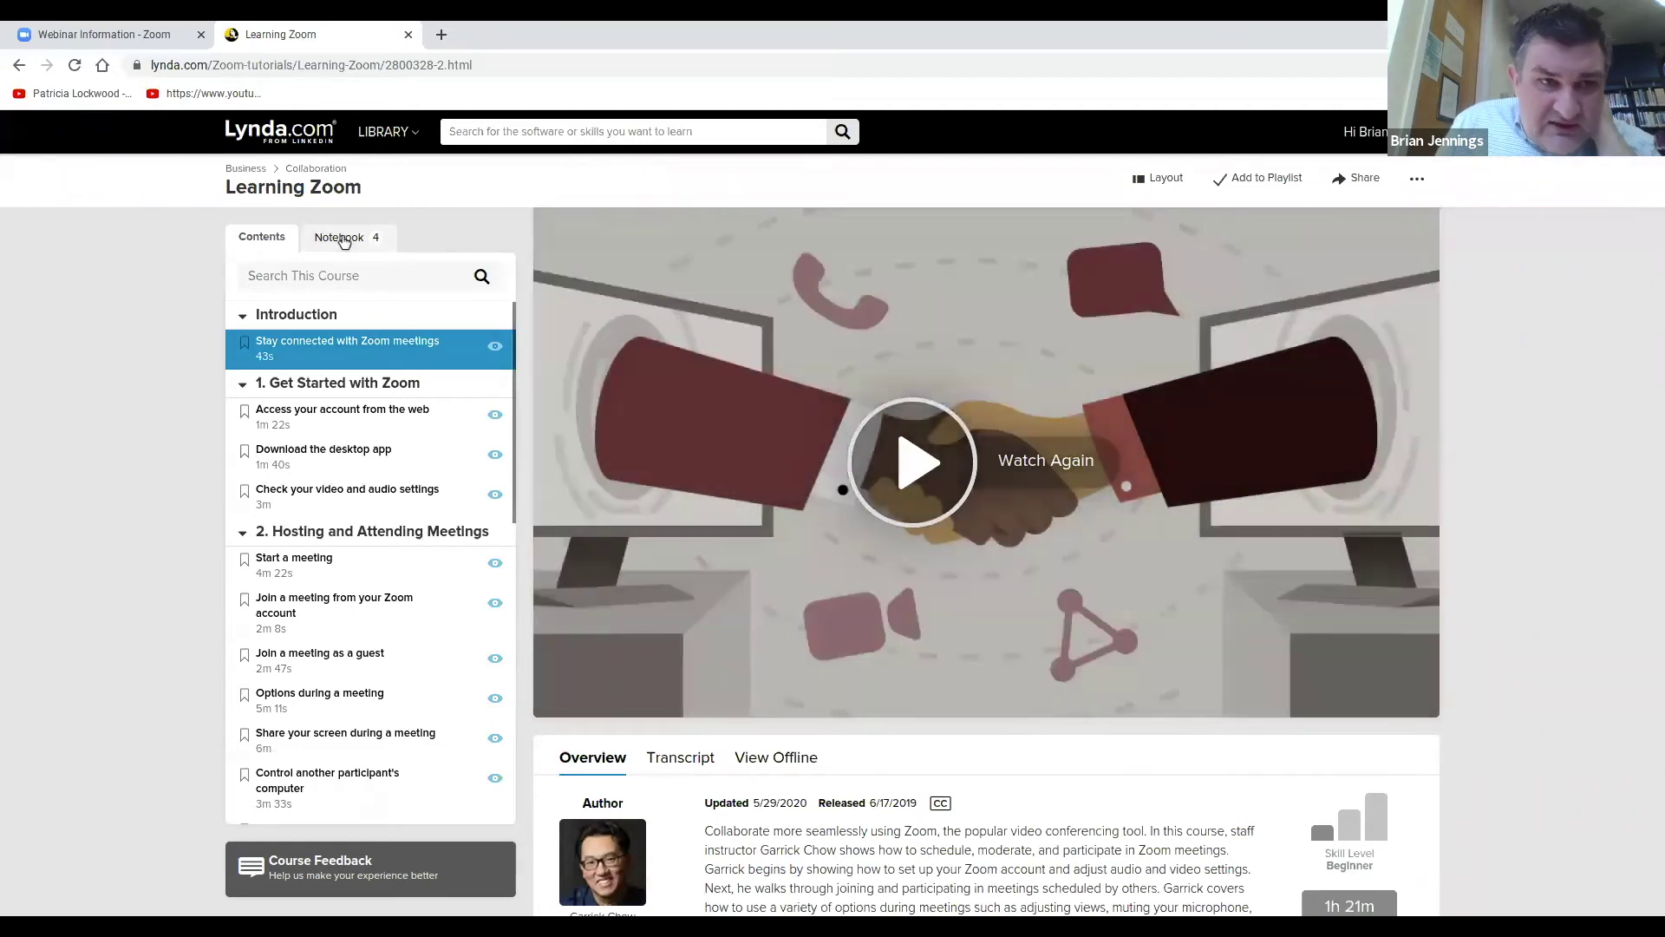
In the course notebook, play the first lesson and start a note reading 'this is he'.
{"action": "left_click", "coordinate": [341, 239]}
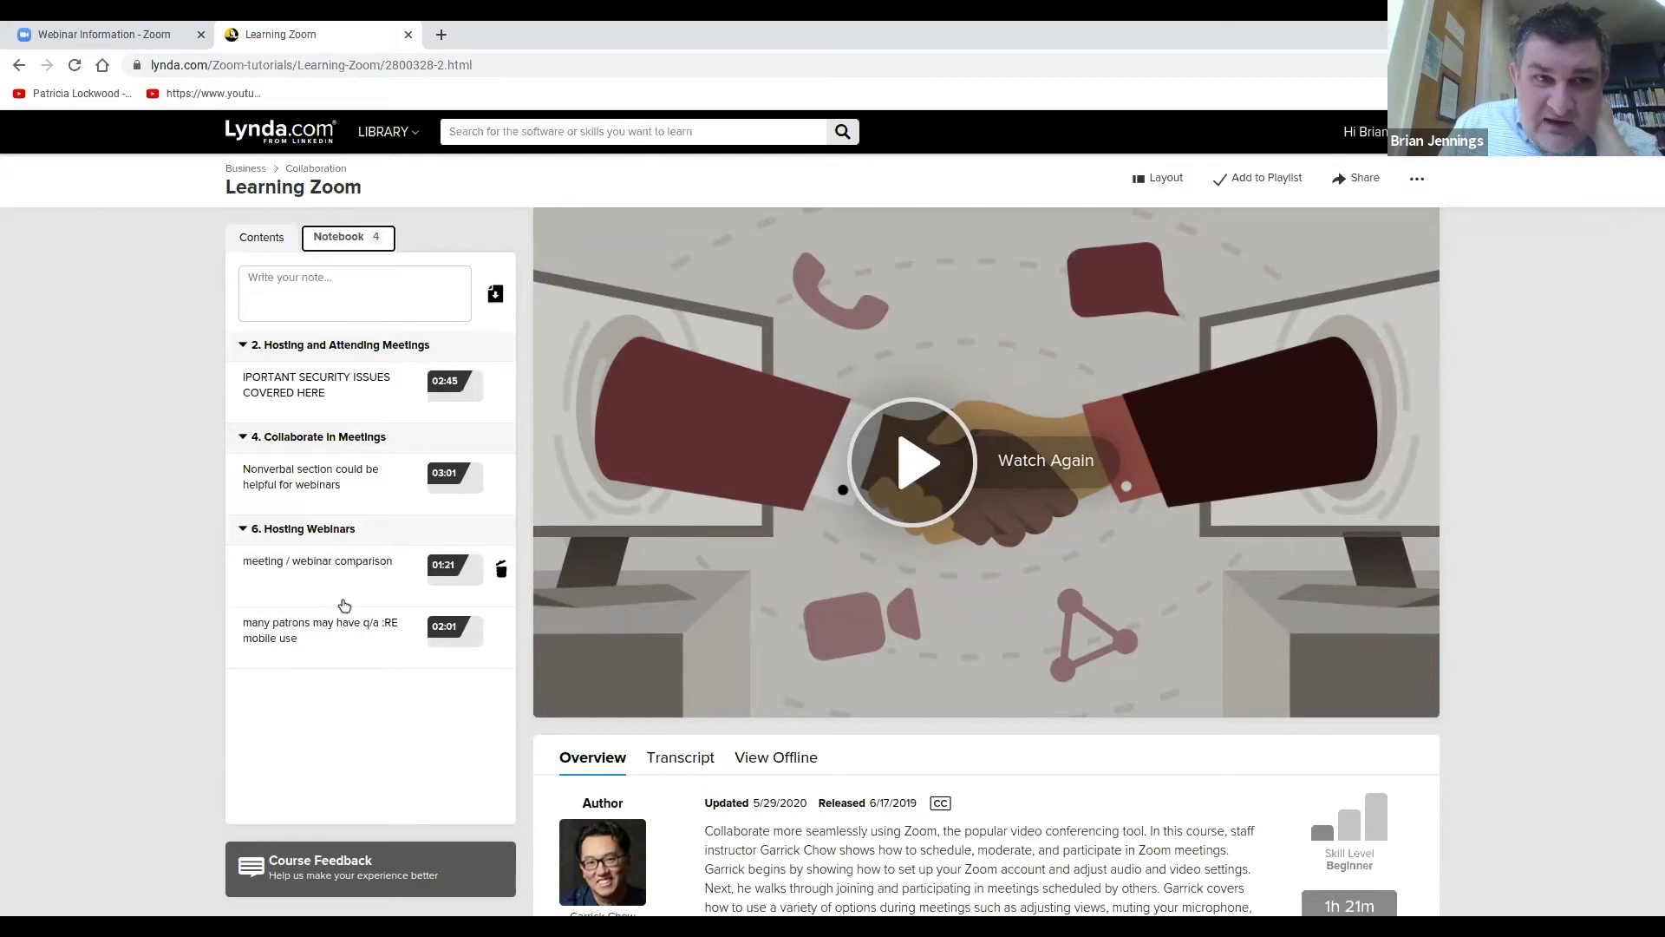
{"action": "left_click", "coordinate": [366, 280]}
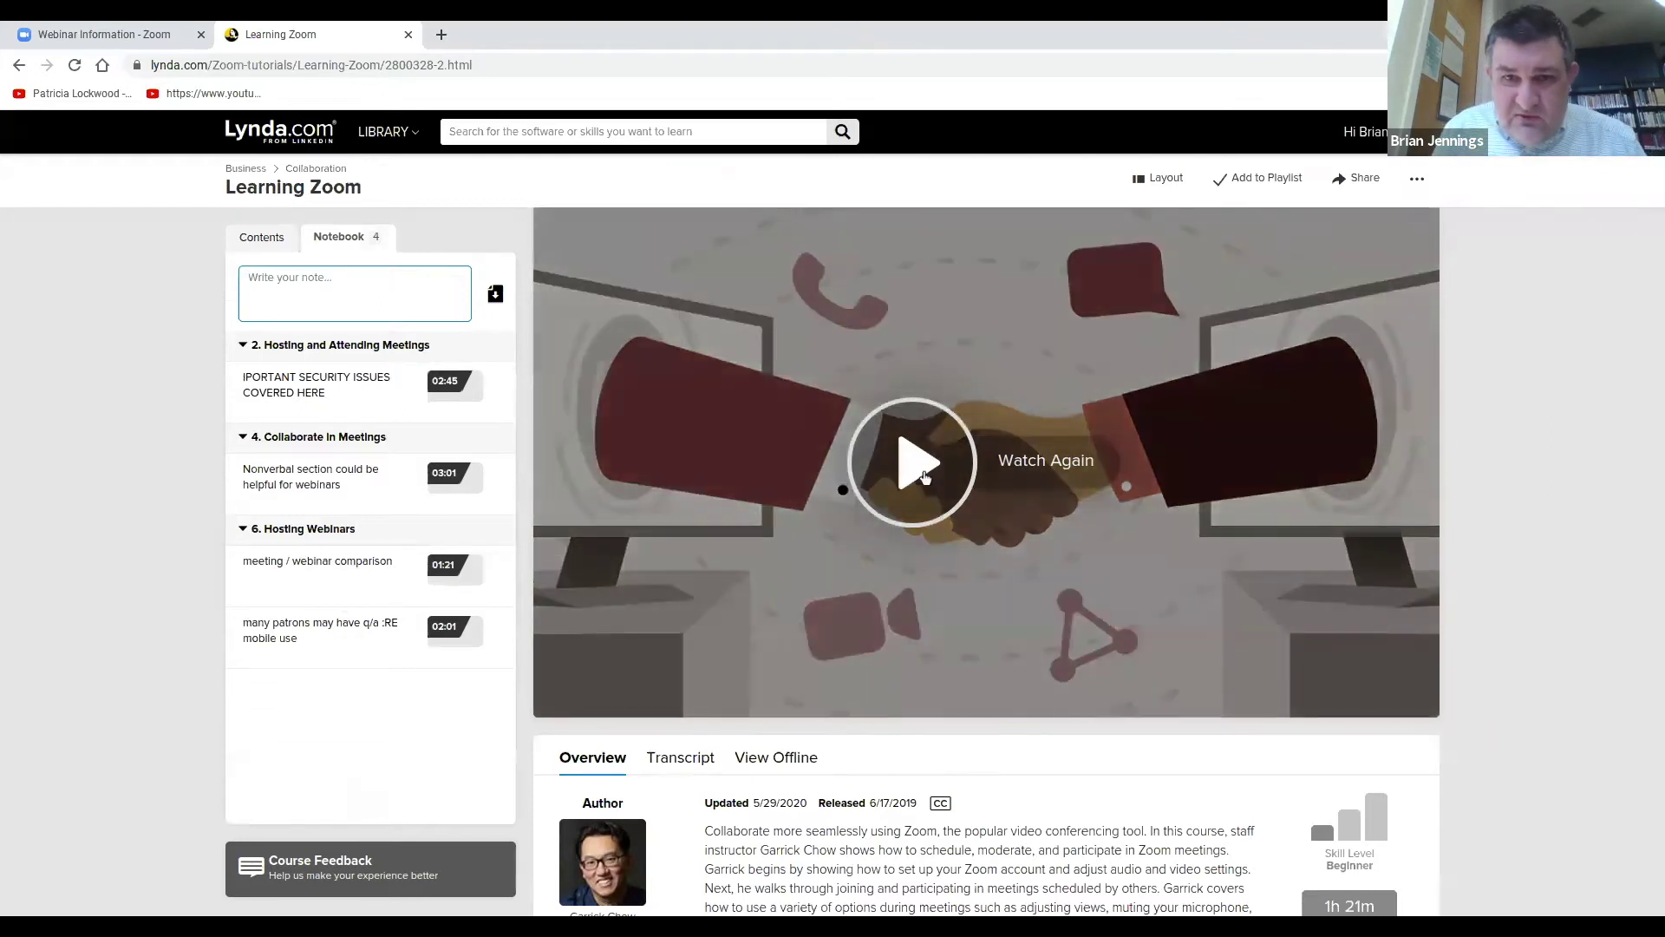
{"action": "left_click", "coordinate": [925, 476]}
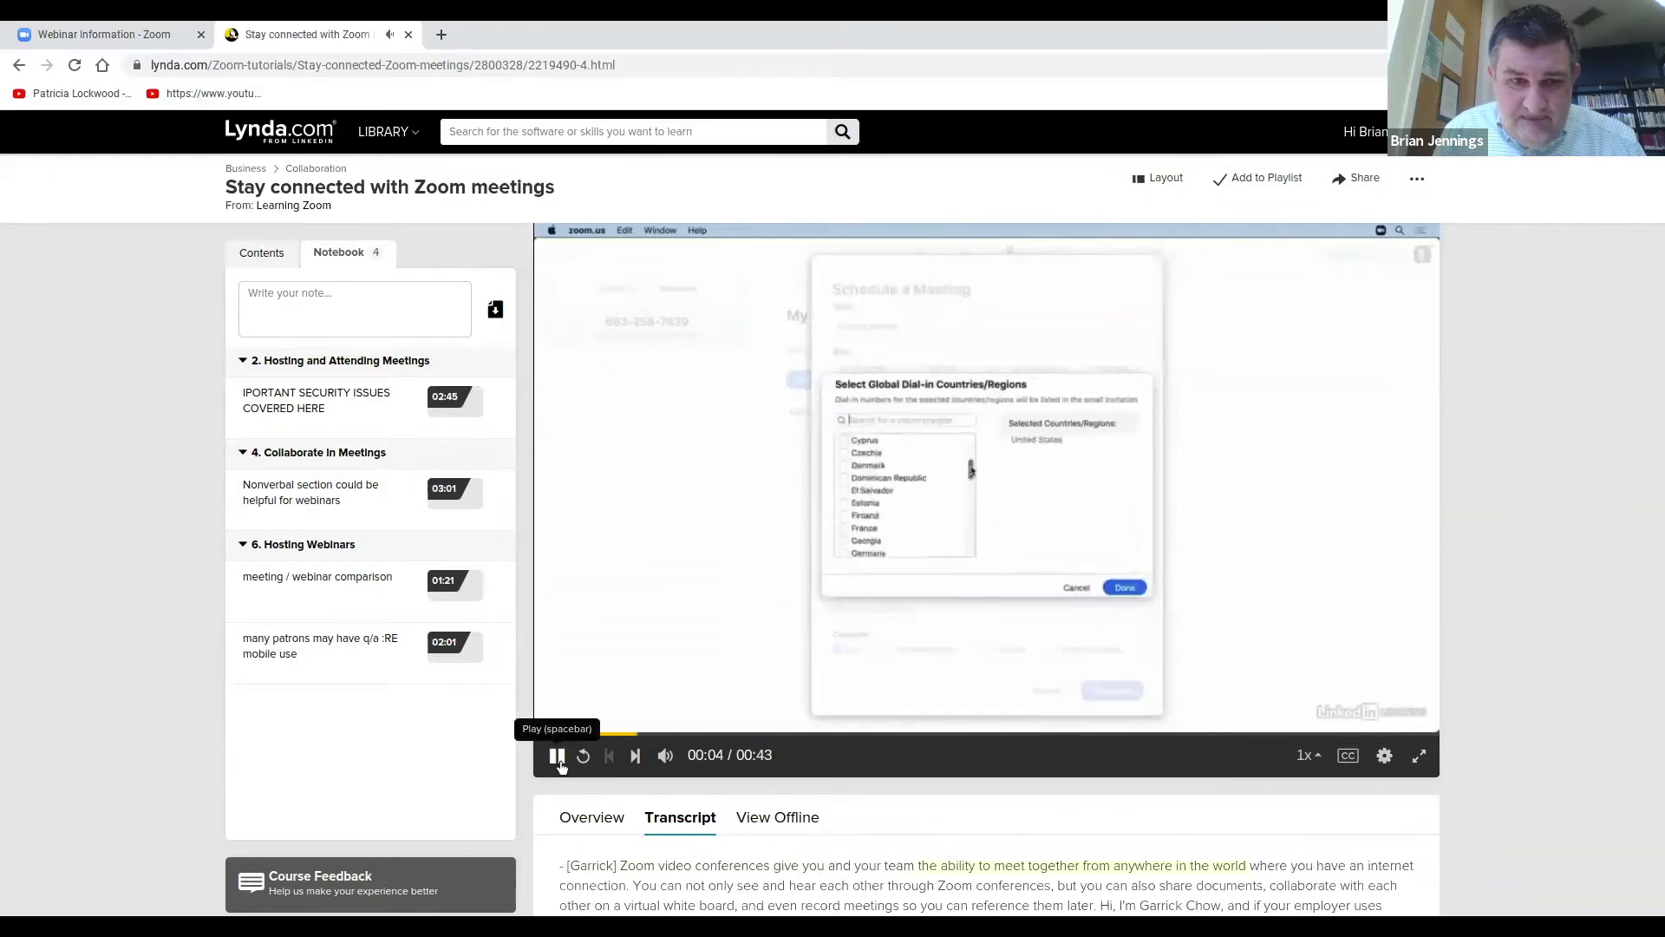
{"action": "left_click", "coordinate": [379, 309]}
{"action": "type", "text": "this is he"}
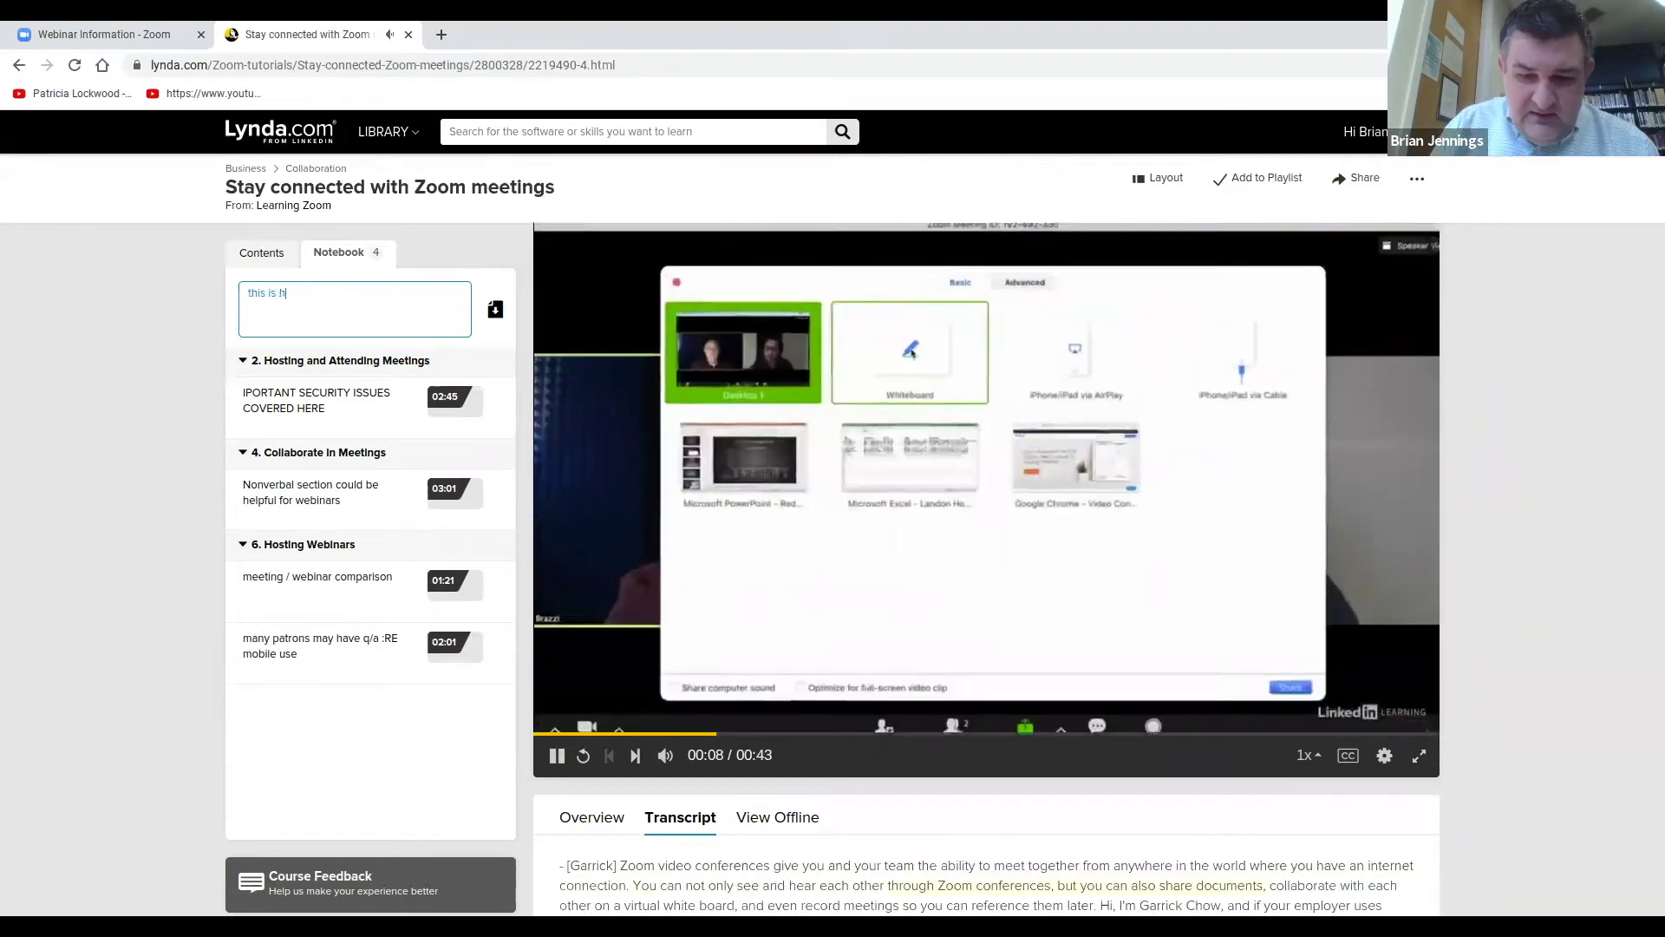
{"action": "left_click", "coordinate": [556, 756]}
Save the note at the current timestamp, then jump to the security note's 02:45 moment.
{"action": "left_click", "coordinate": [348, 294]}
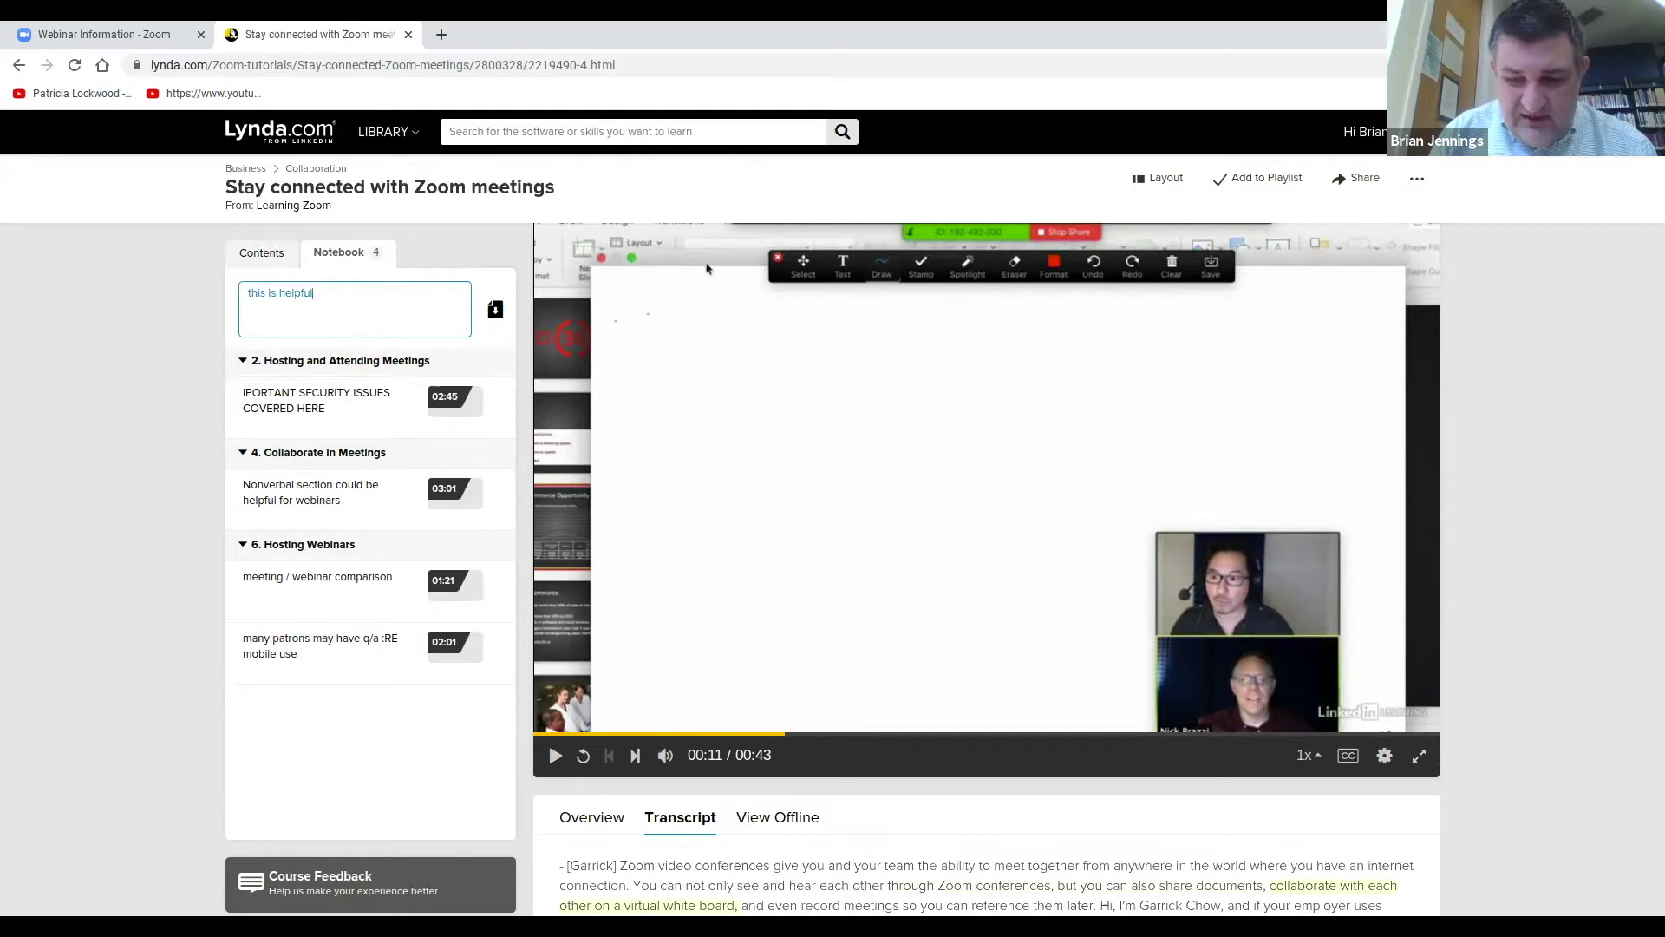
{"action": "key", "text": "Return"}
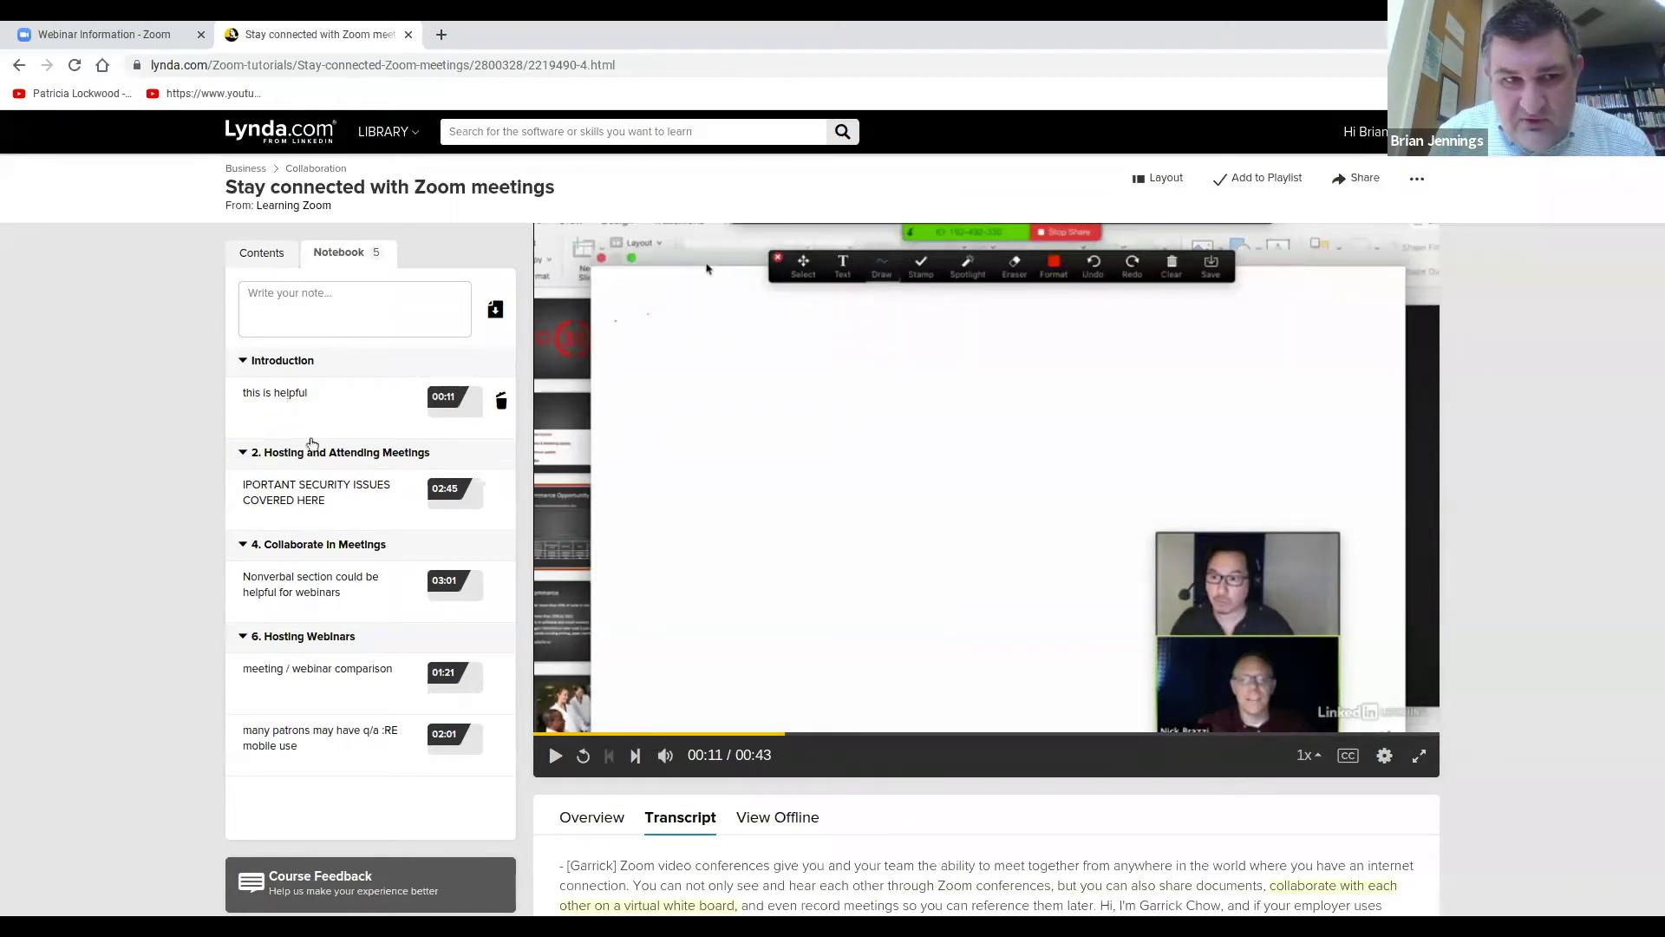
{"action": "left_click", "coordinate": [299, 506]}
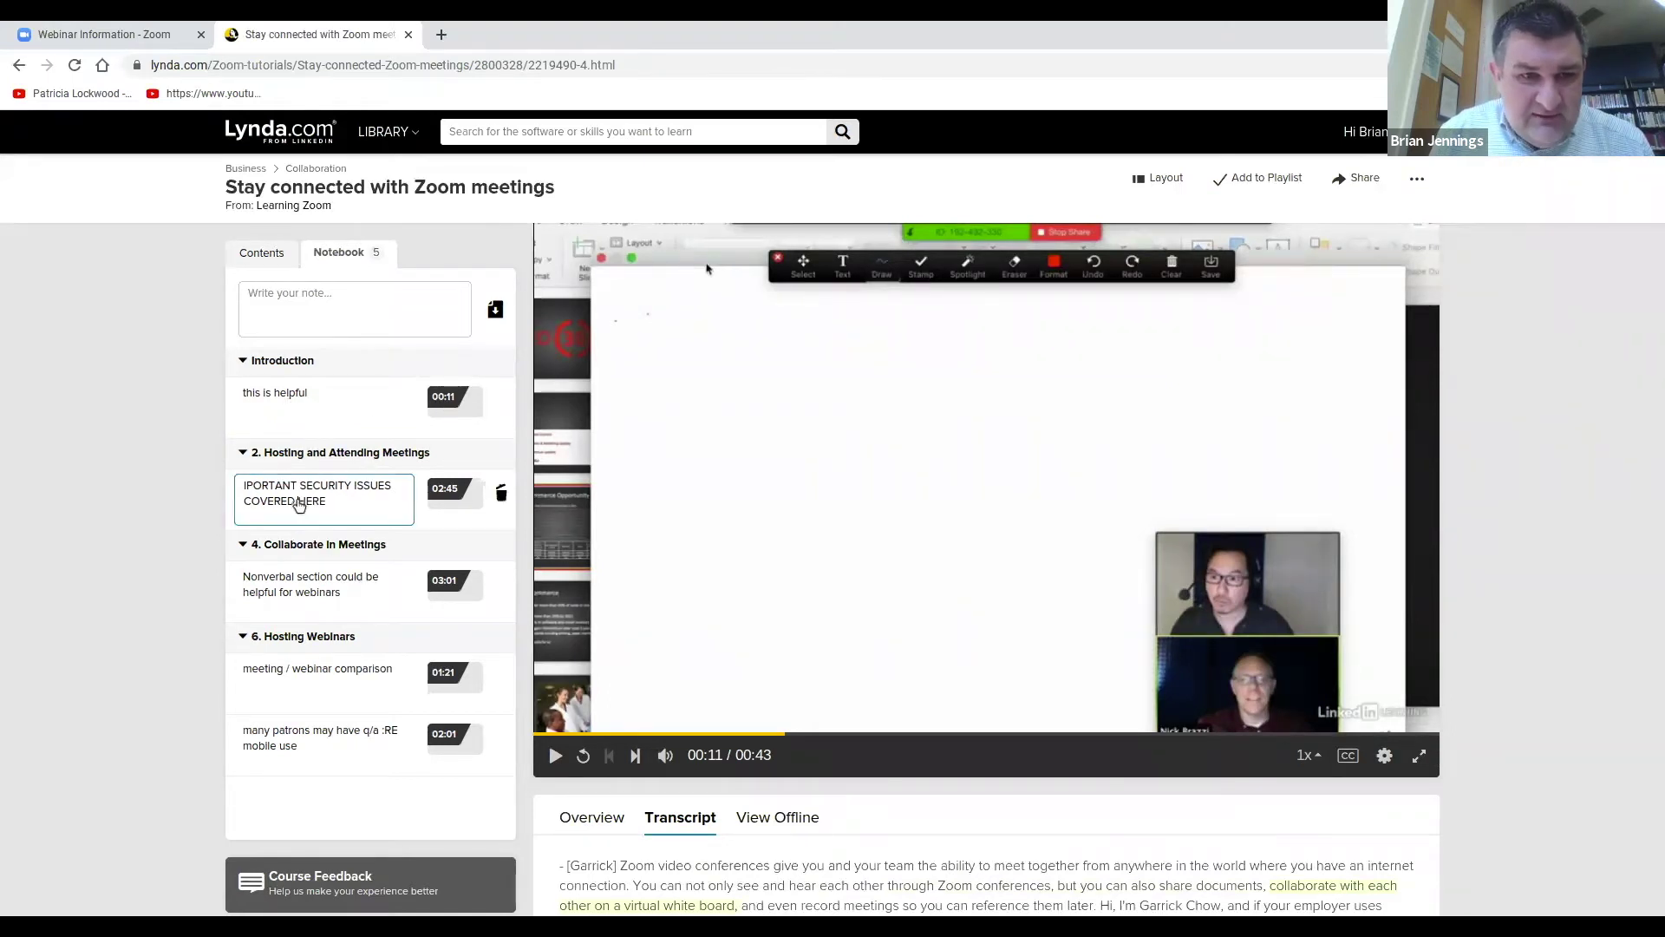
{"action": "left_click", "coordinate": [450, 497]}
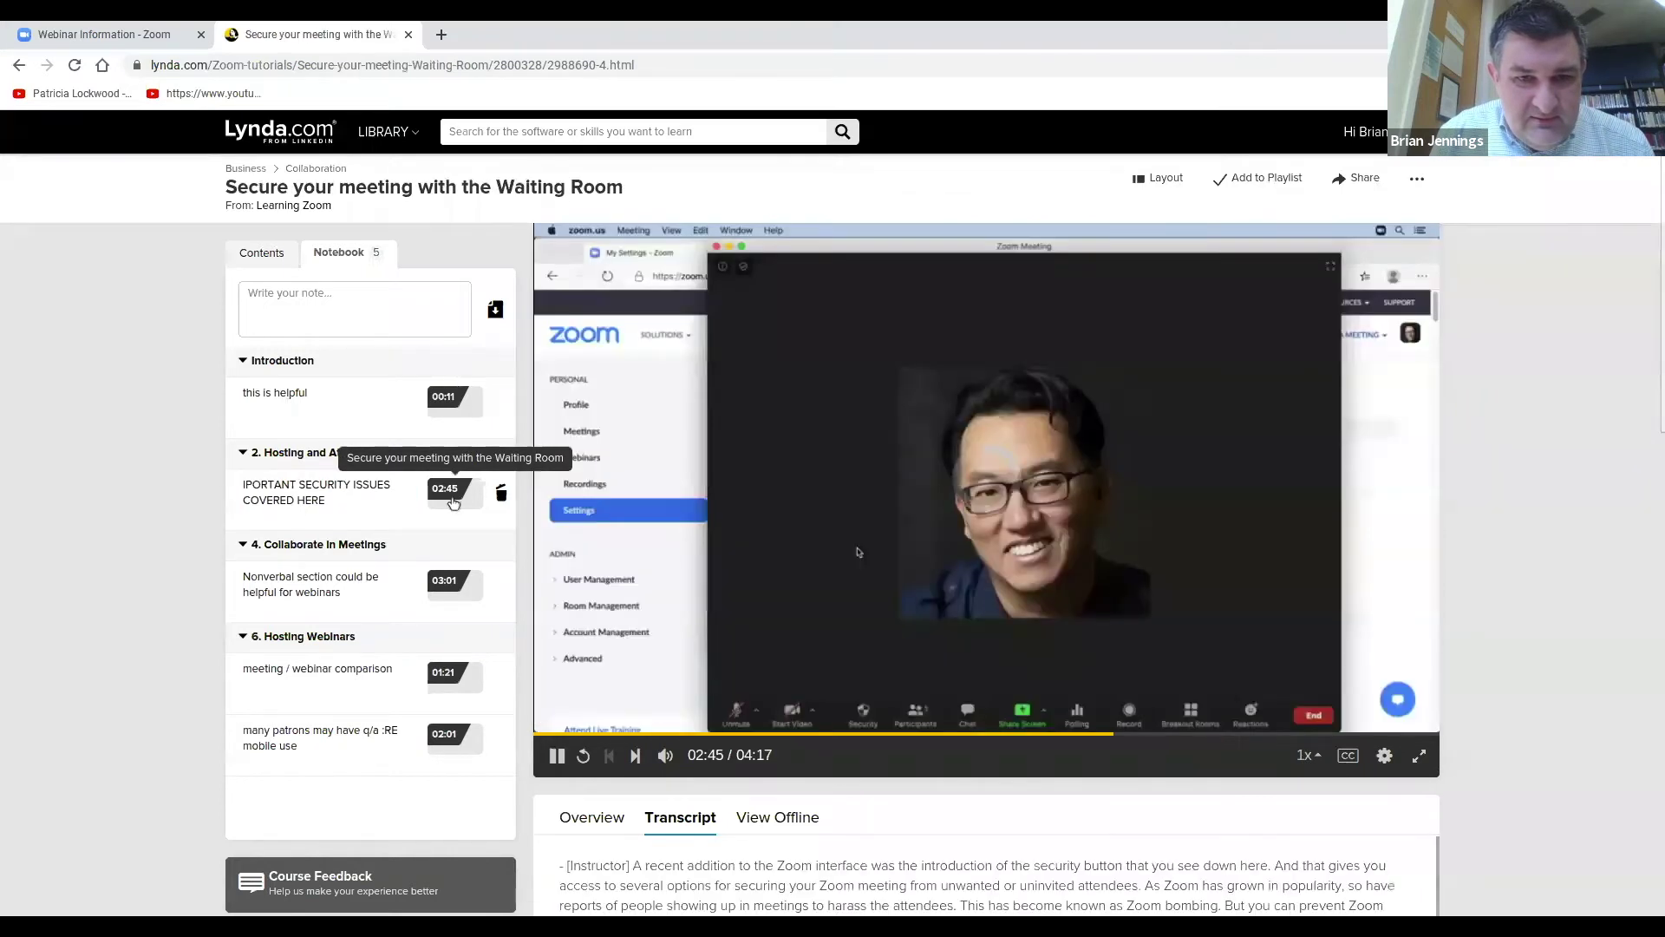
Pause at 02:47, delete the 'this is helpful' note, and glance at the Export formats.
{"action": "left_click", "coordinate": [558, 756]}
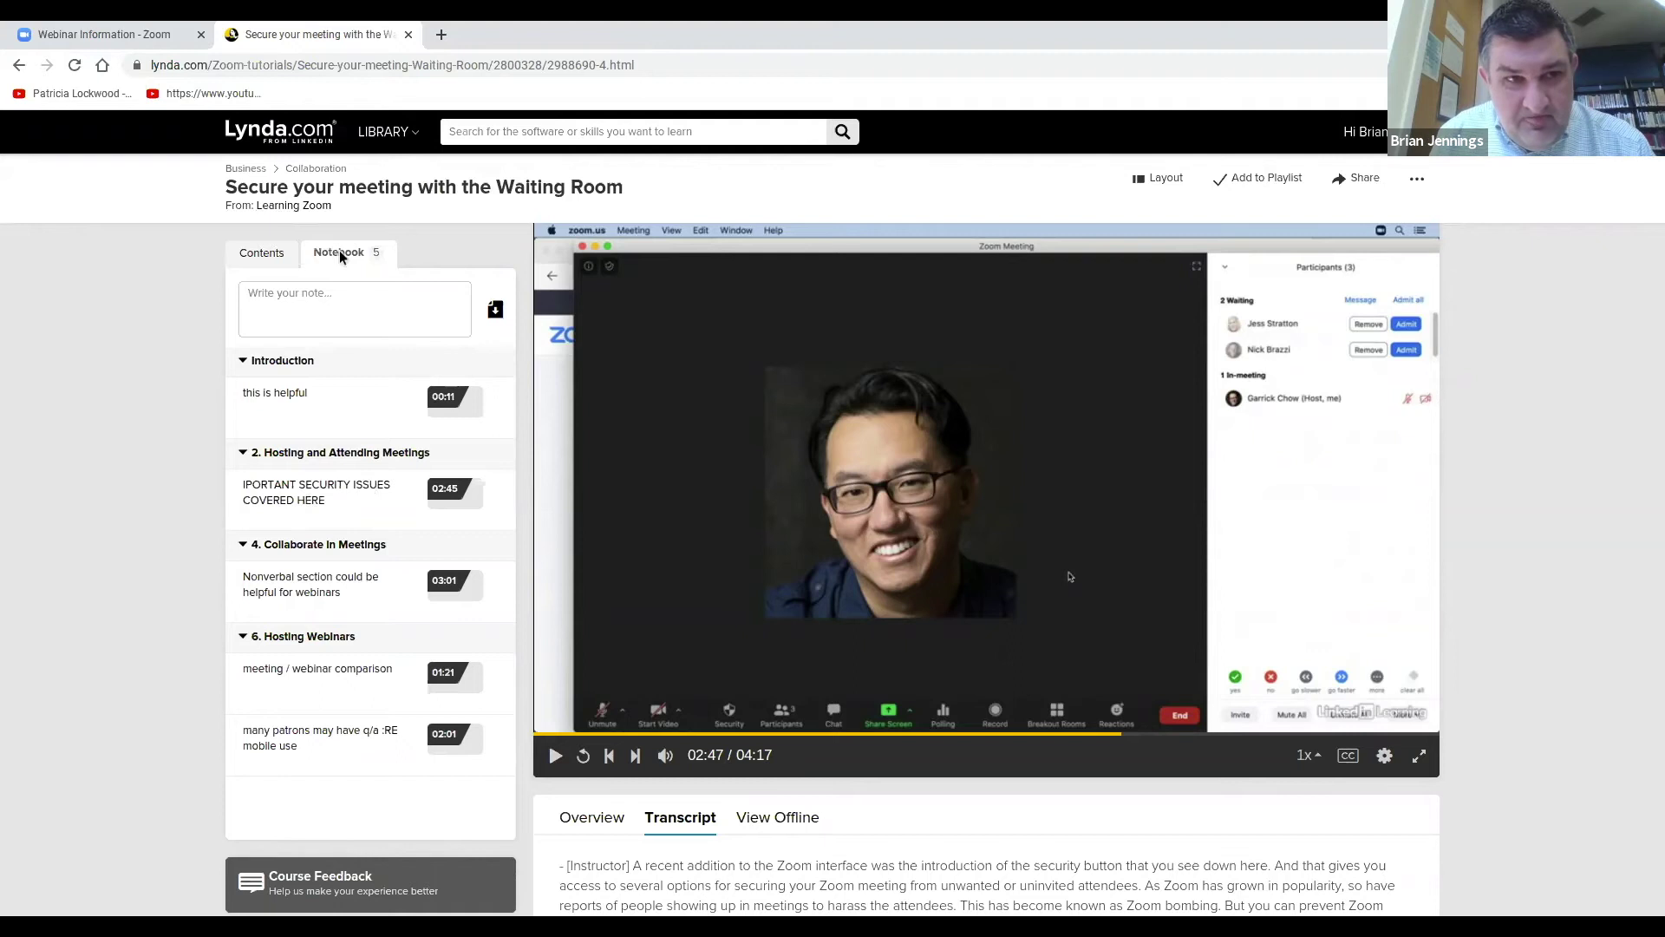
{"action": "left_click", "coordinate": [263, 256]}
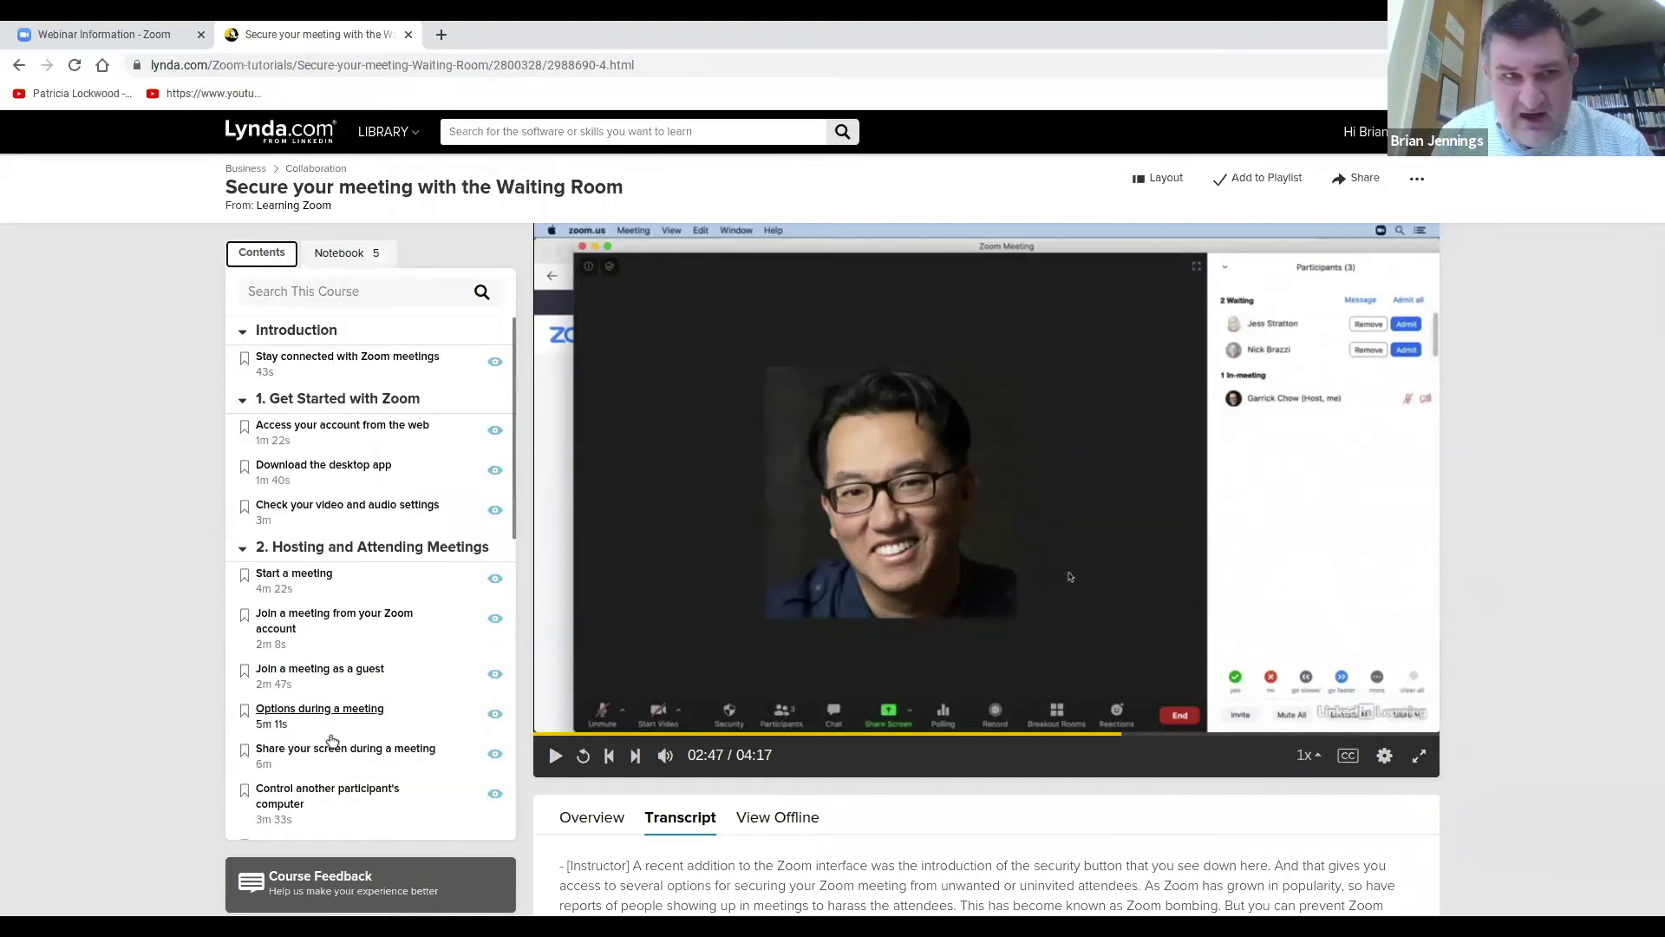
{"action": "left_click", "coordinate": [341, 257]}
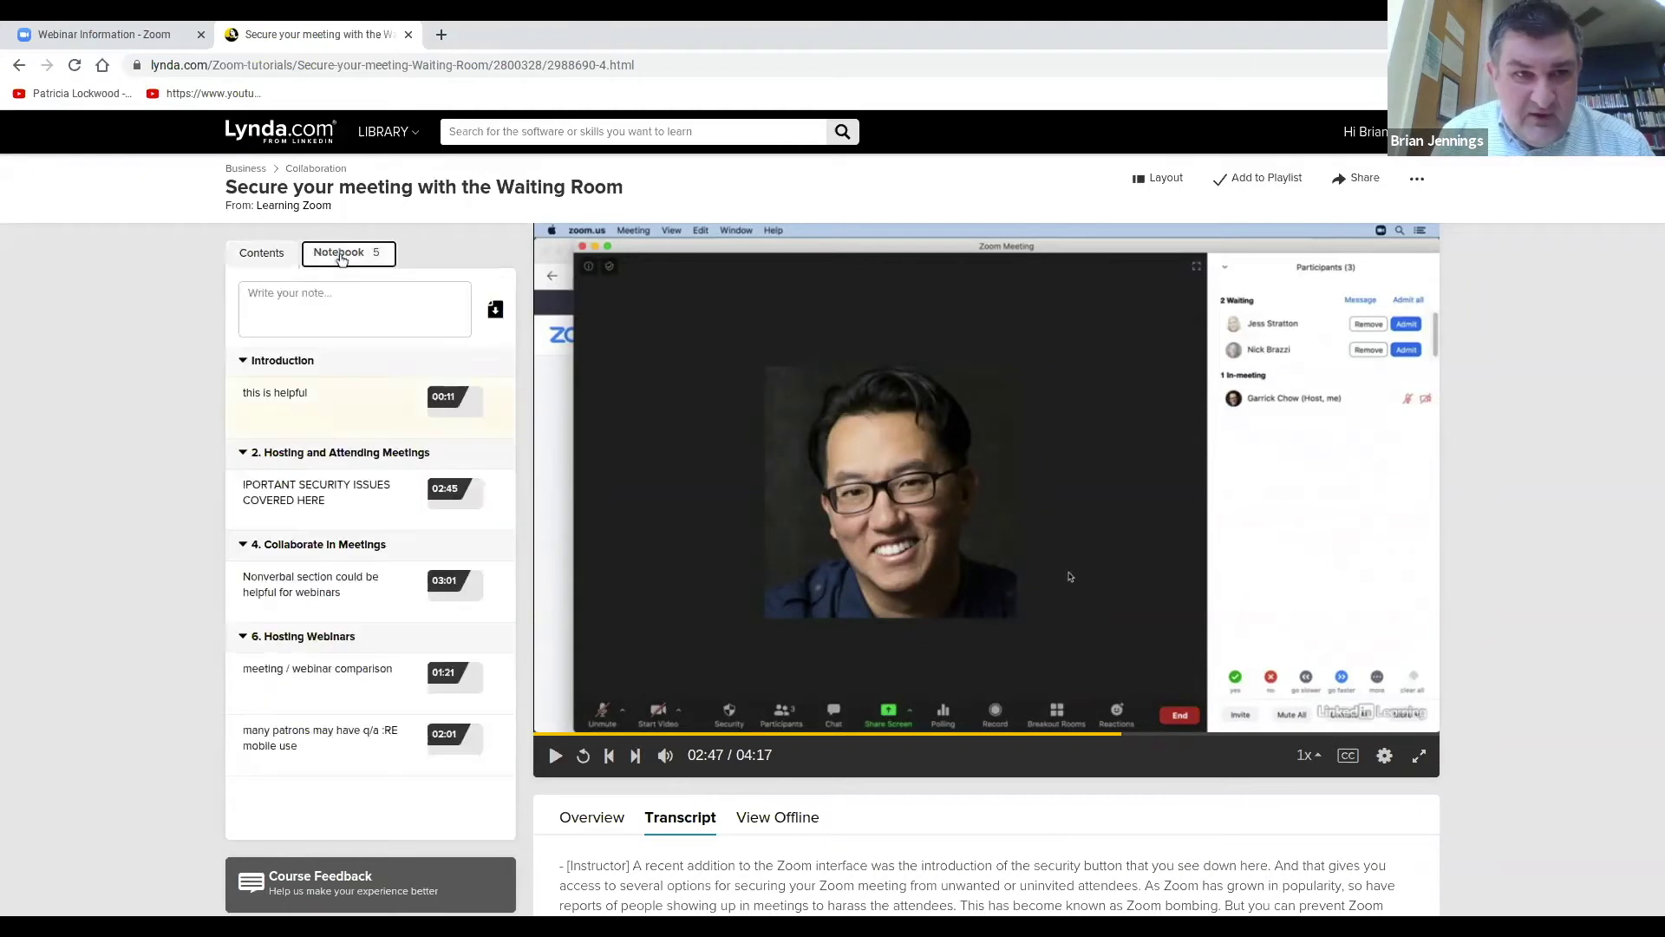
{"action": "left_click", "coordinate": [502, 405]}
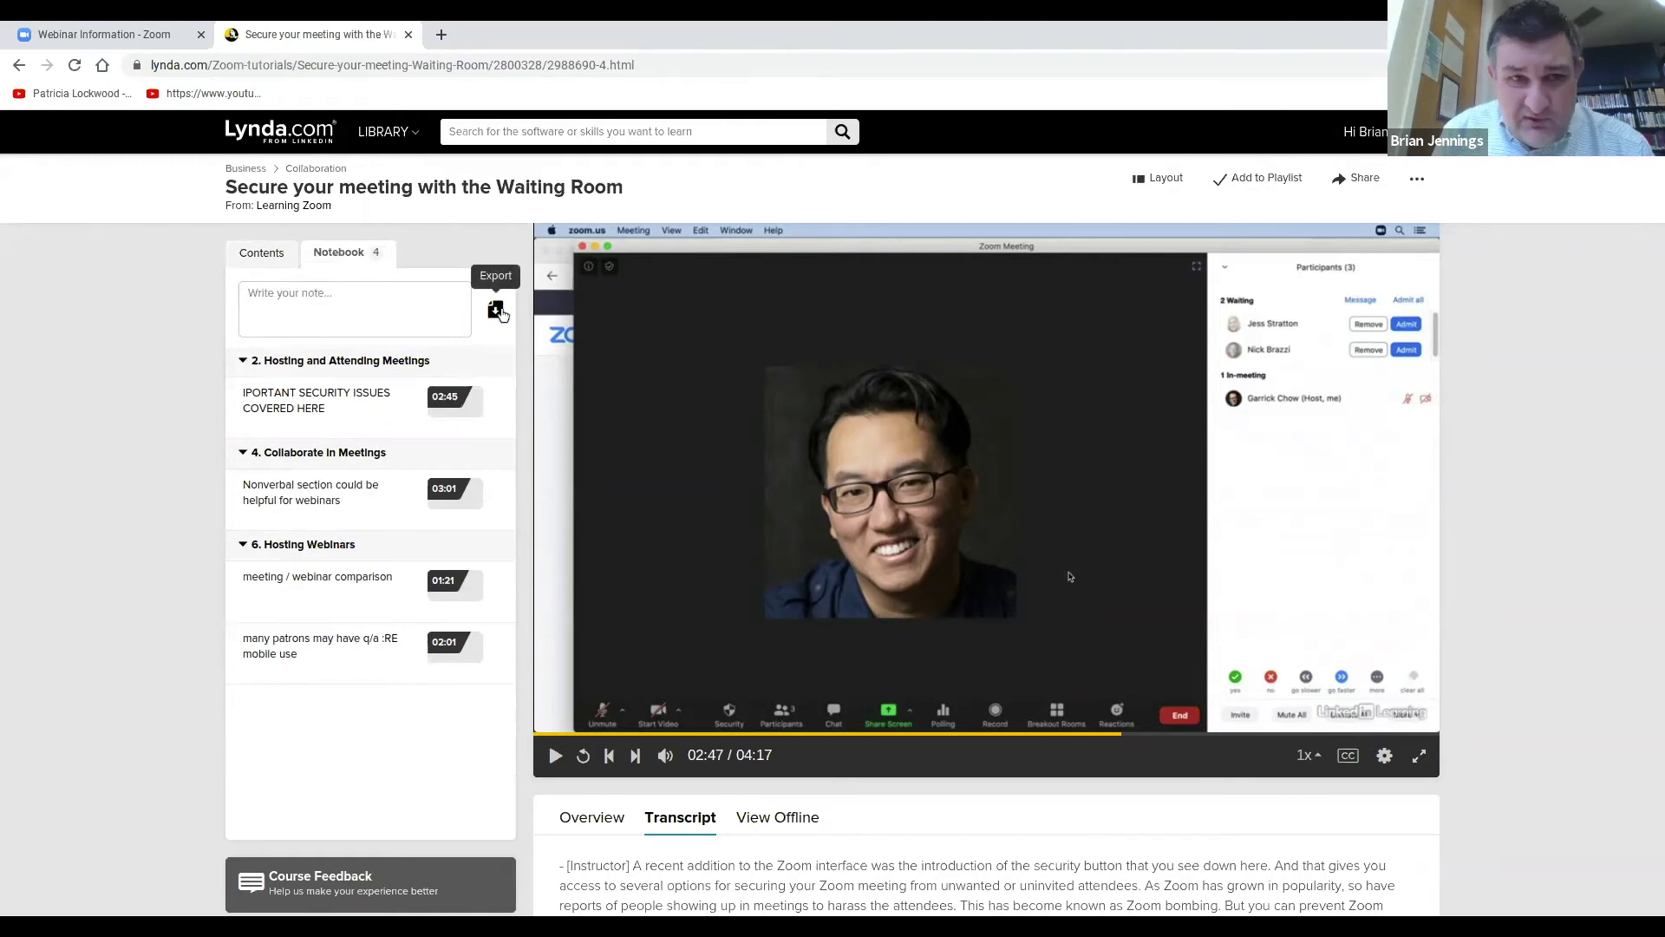
{"action": "left_click", "coordinate": [498, 311]}
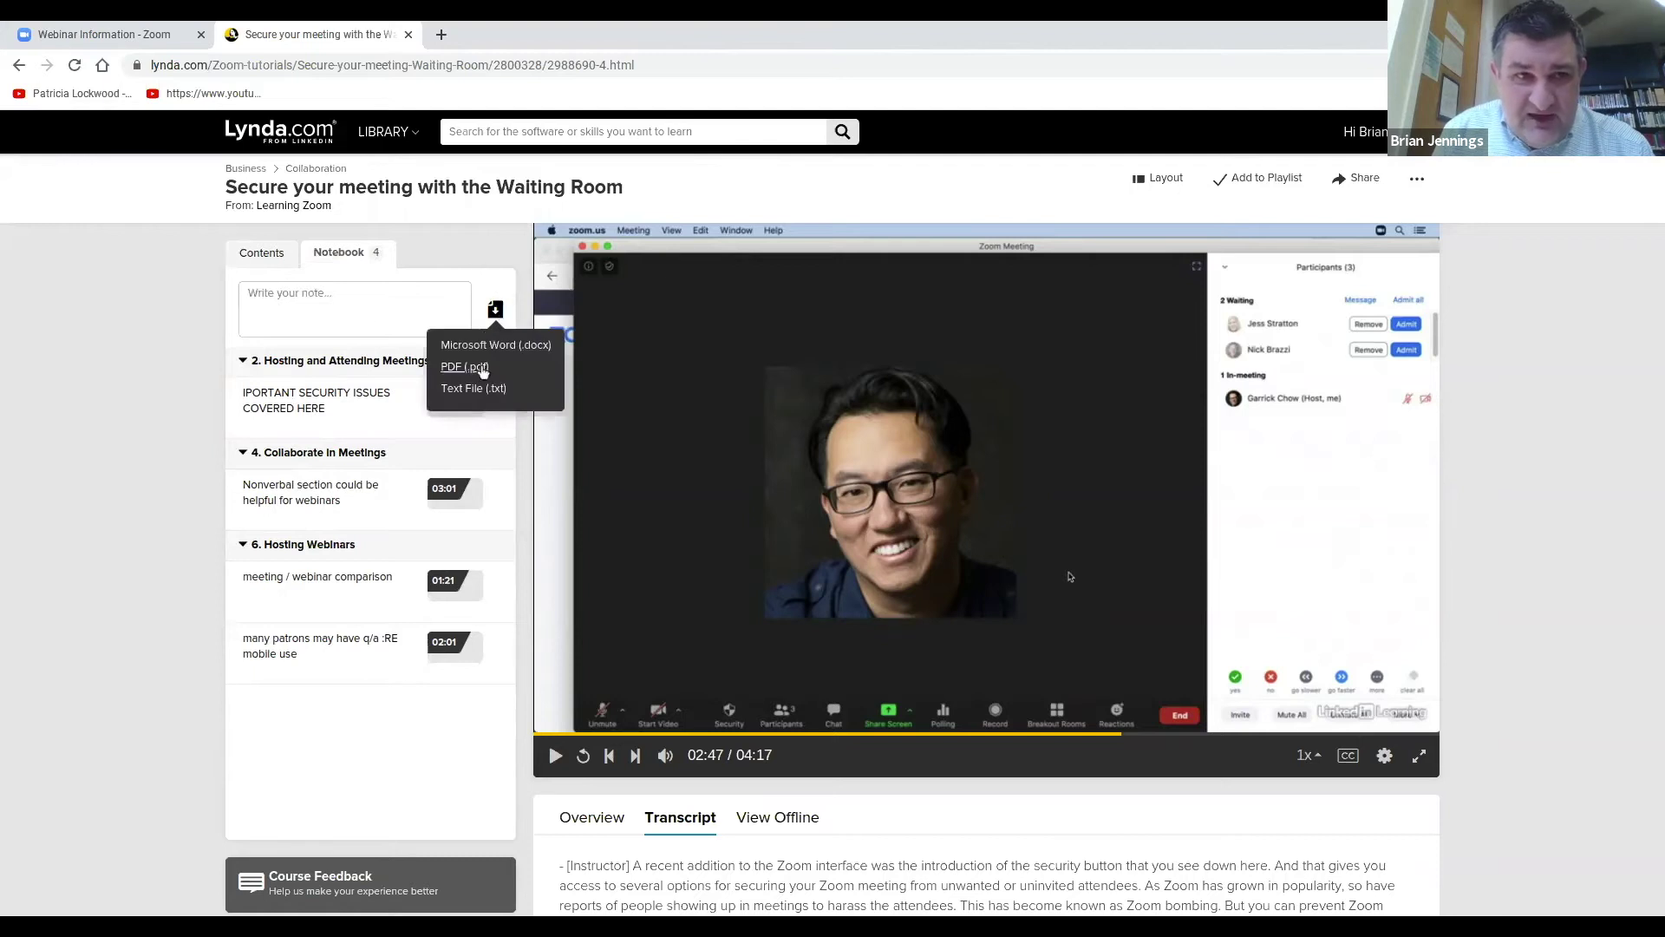
{"action": "left_click", "coordinate": [356, 312]}
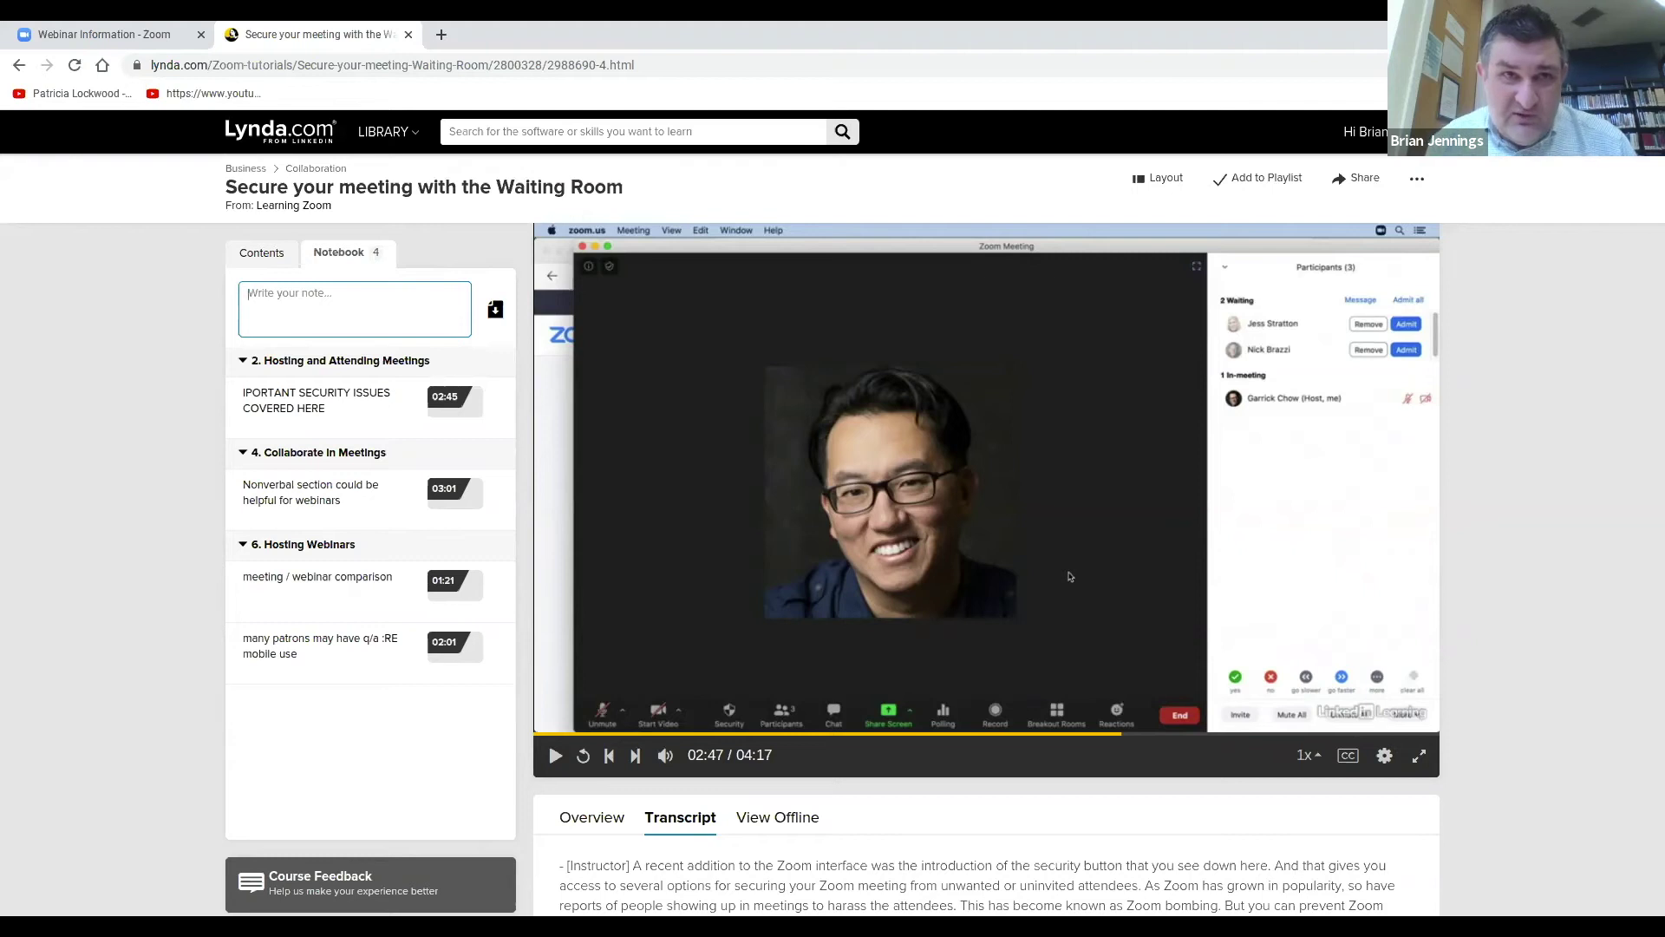
Jump to the transcript line 'Now you can also enable the waiting room' and pause at 03:14.
{"action": "scroll", "coordinate": [1549, 502], "scroll_direction": "down", "scroll_amount": 3}
{"action": "scroll", "coordinate": [780, 644], "scroll_direction": "down", "scroll_amount": 2}
{"action": "scroll", "coordinate": [878, 676], "scroll_direction": "up", "scroll_amount": 2}
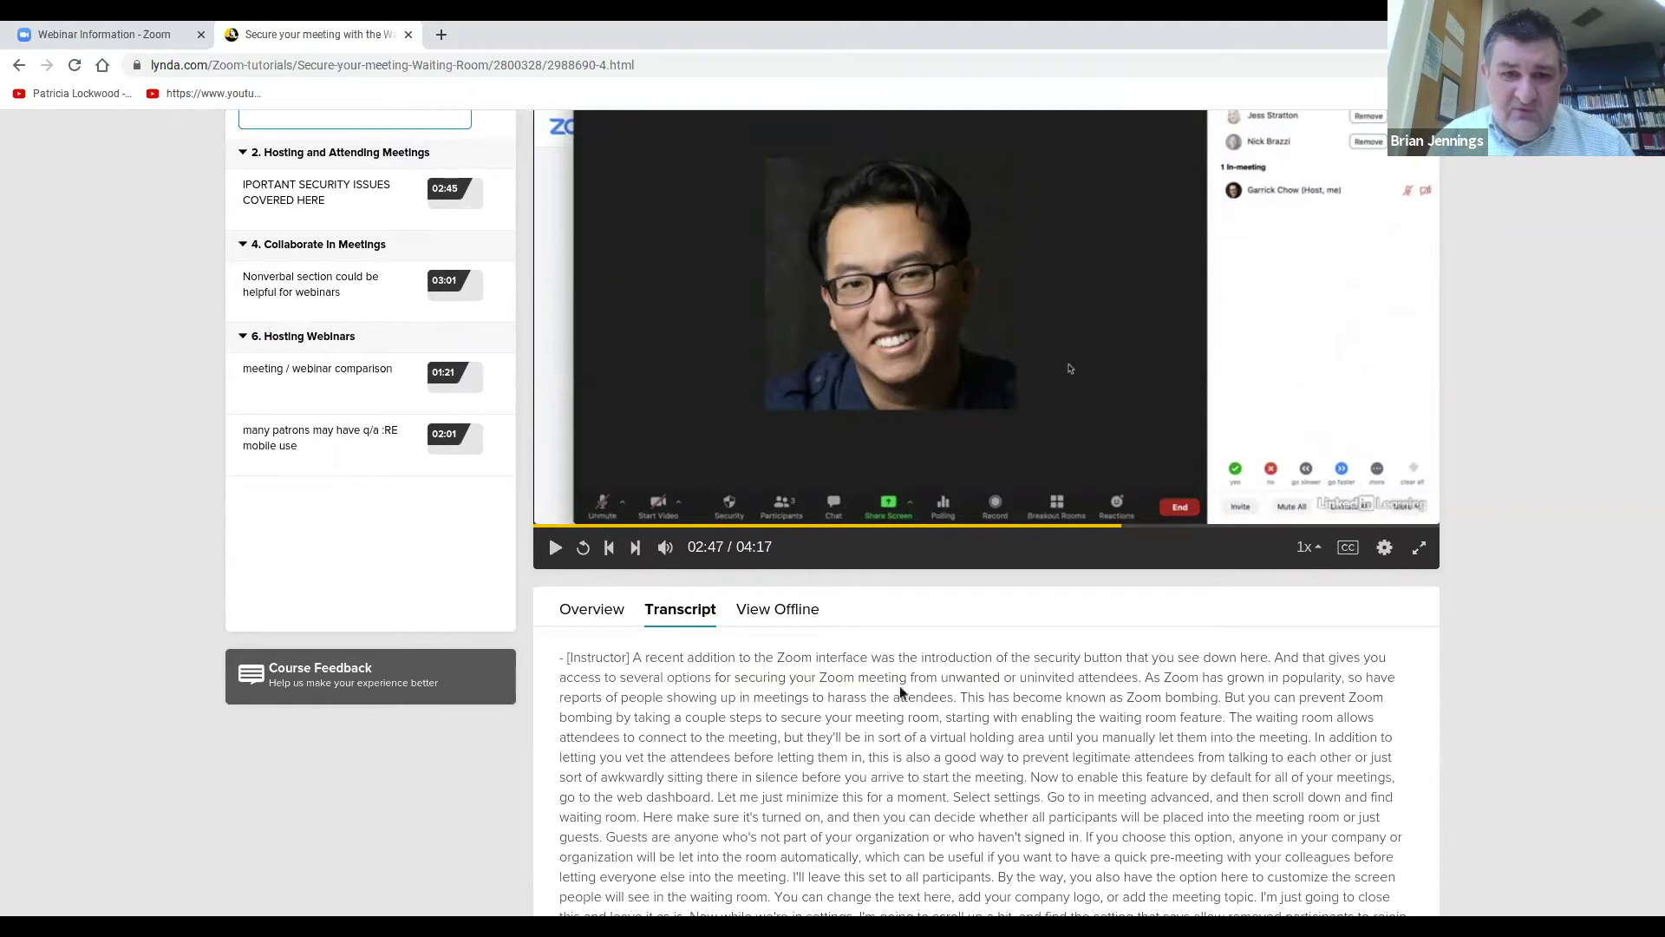
{"action": "scroll", "coordinate": [902, 693], "scroll_direction": "up", "scroll_amount": 1}
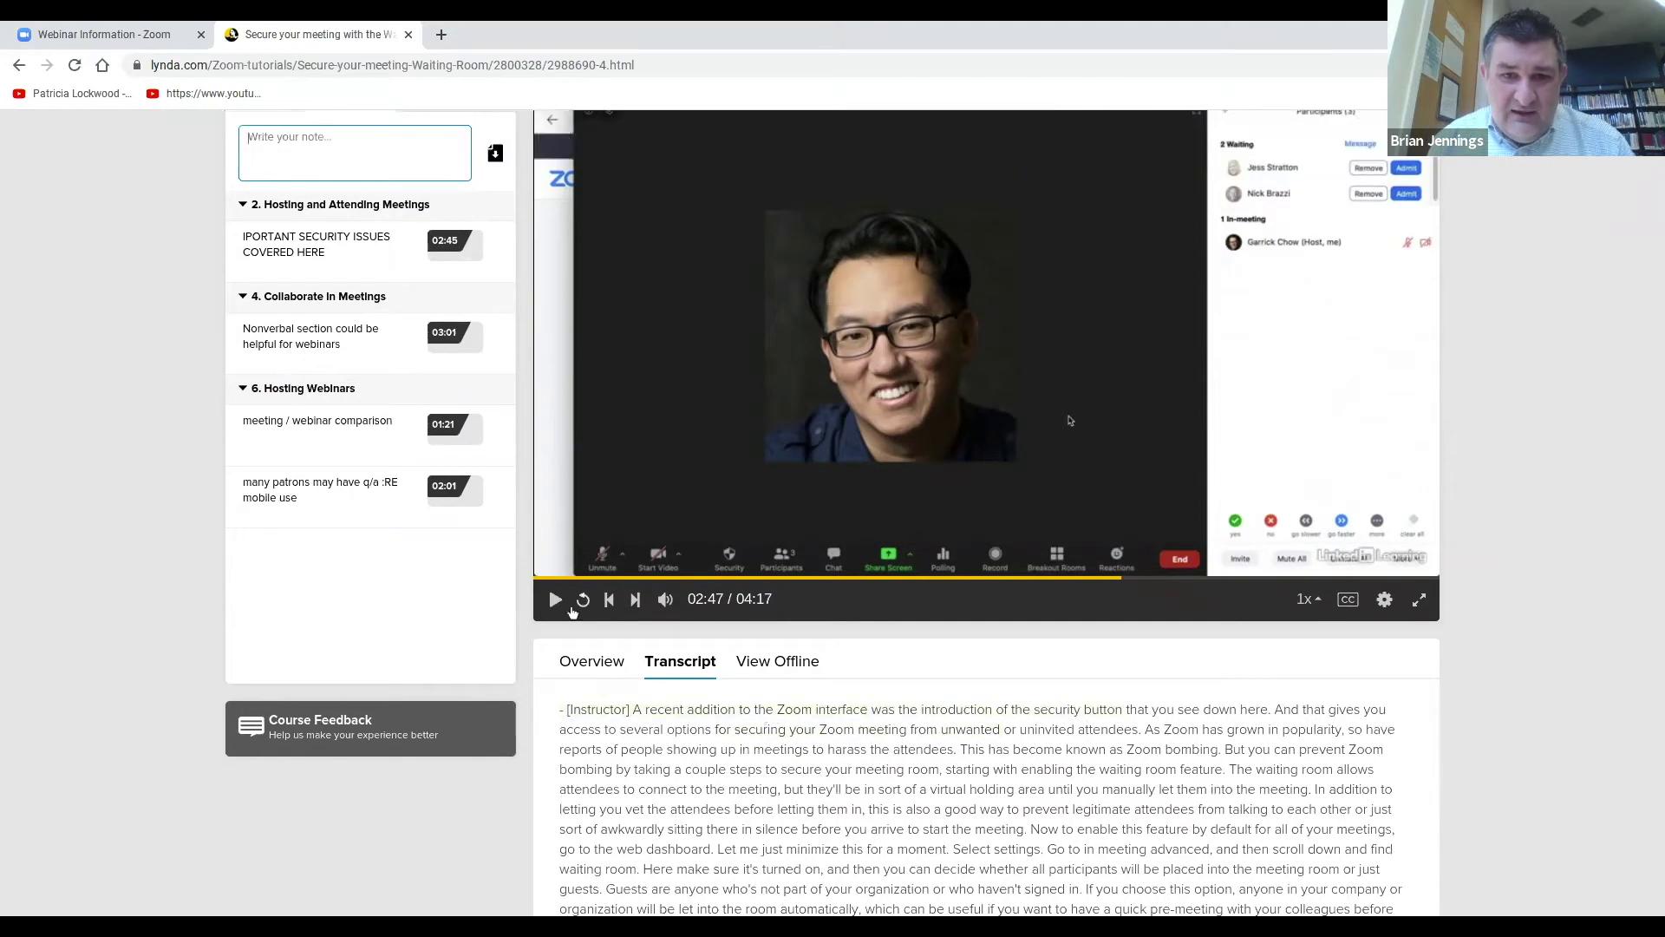
{"action": "key", "text": "space"}
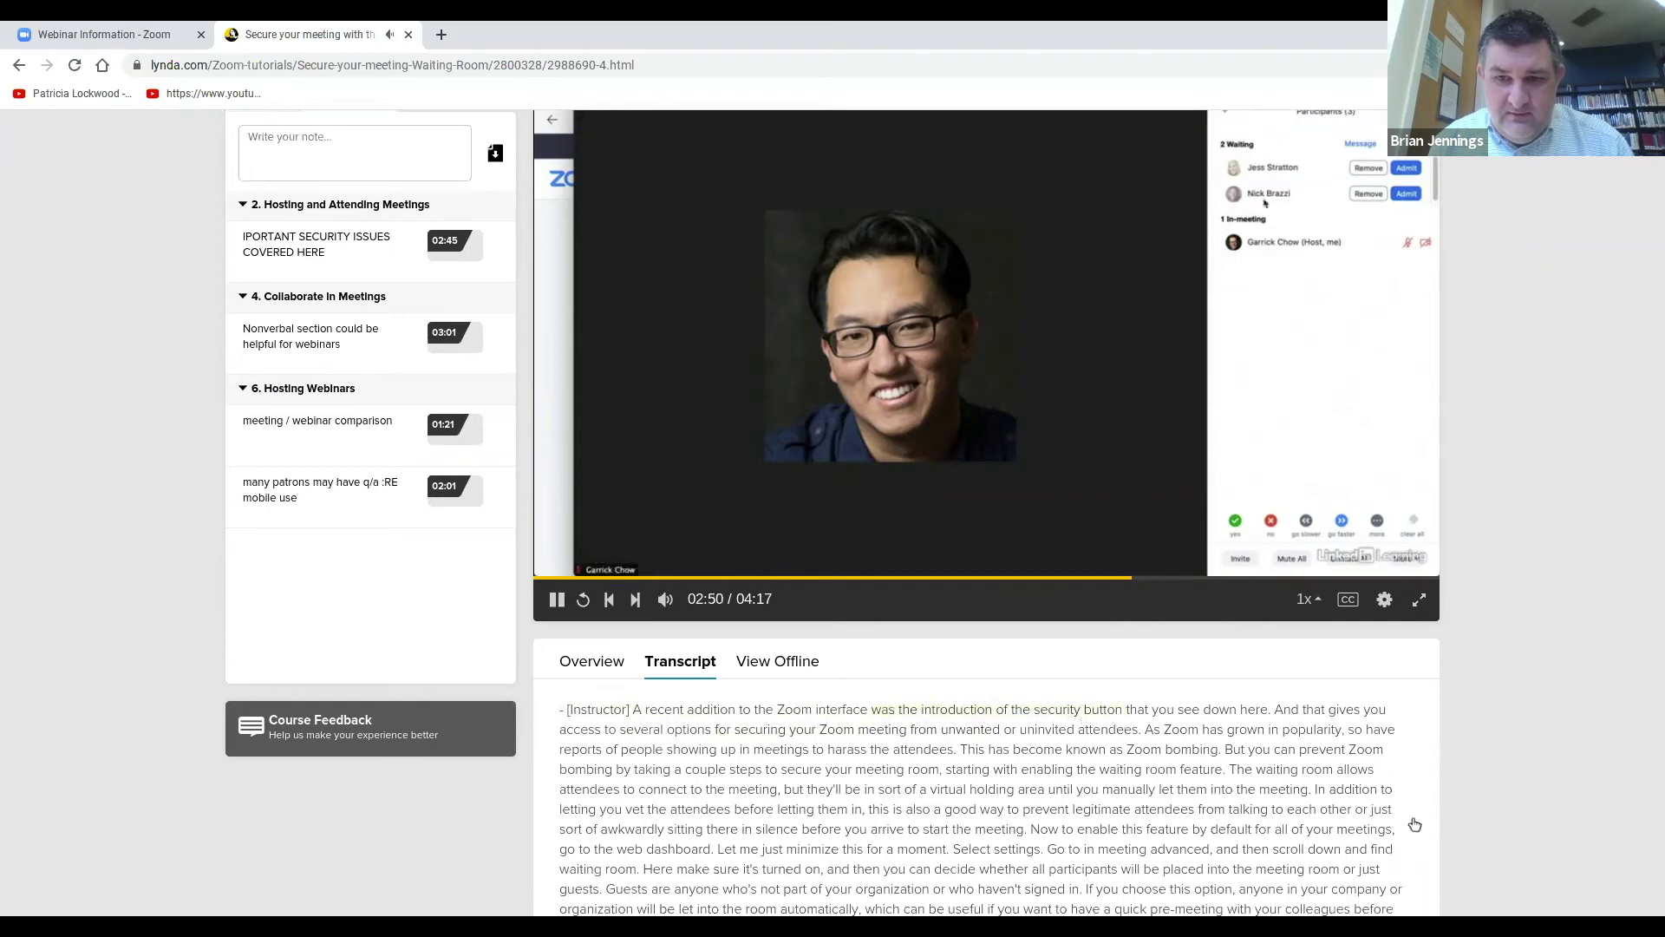
{"action": "scroll", "coordinate": [1580, 773], "scroll_direction": "down", "scroll_amount": 4}
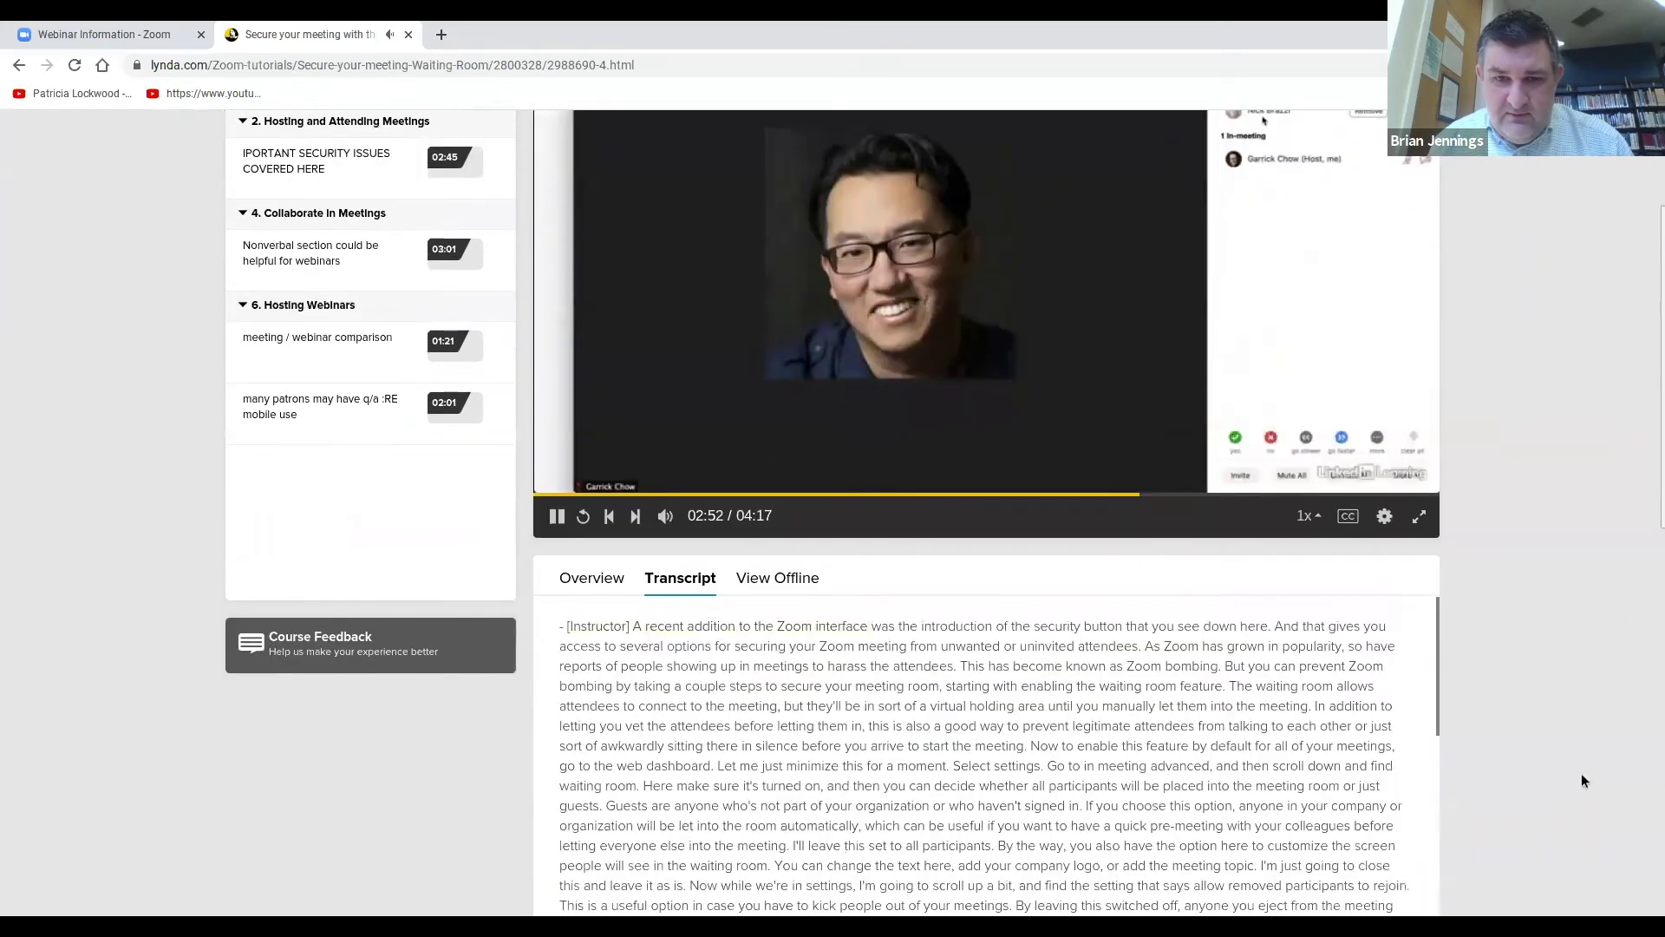
{"action": "scroll", "coordinate": [1557, 761], "scroll_direction": "up", "scroll_amount": 2}
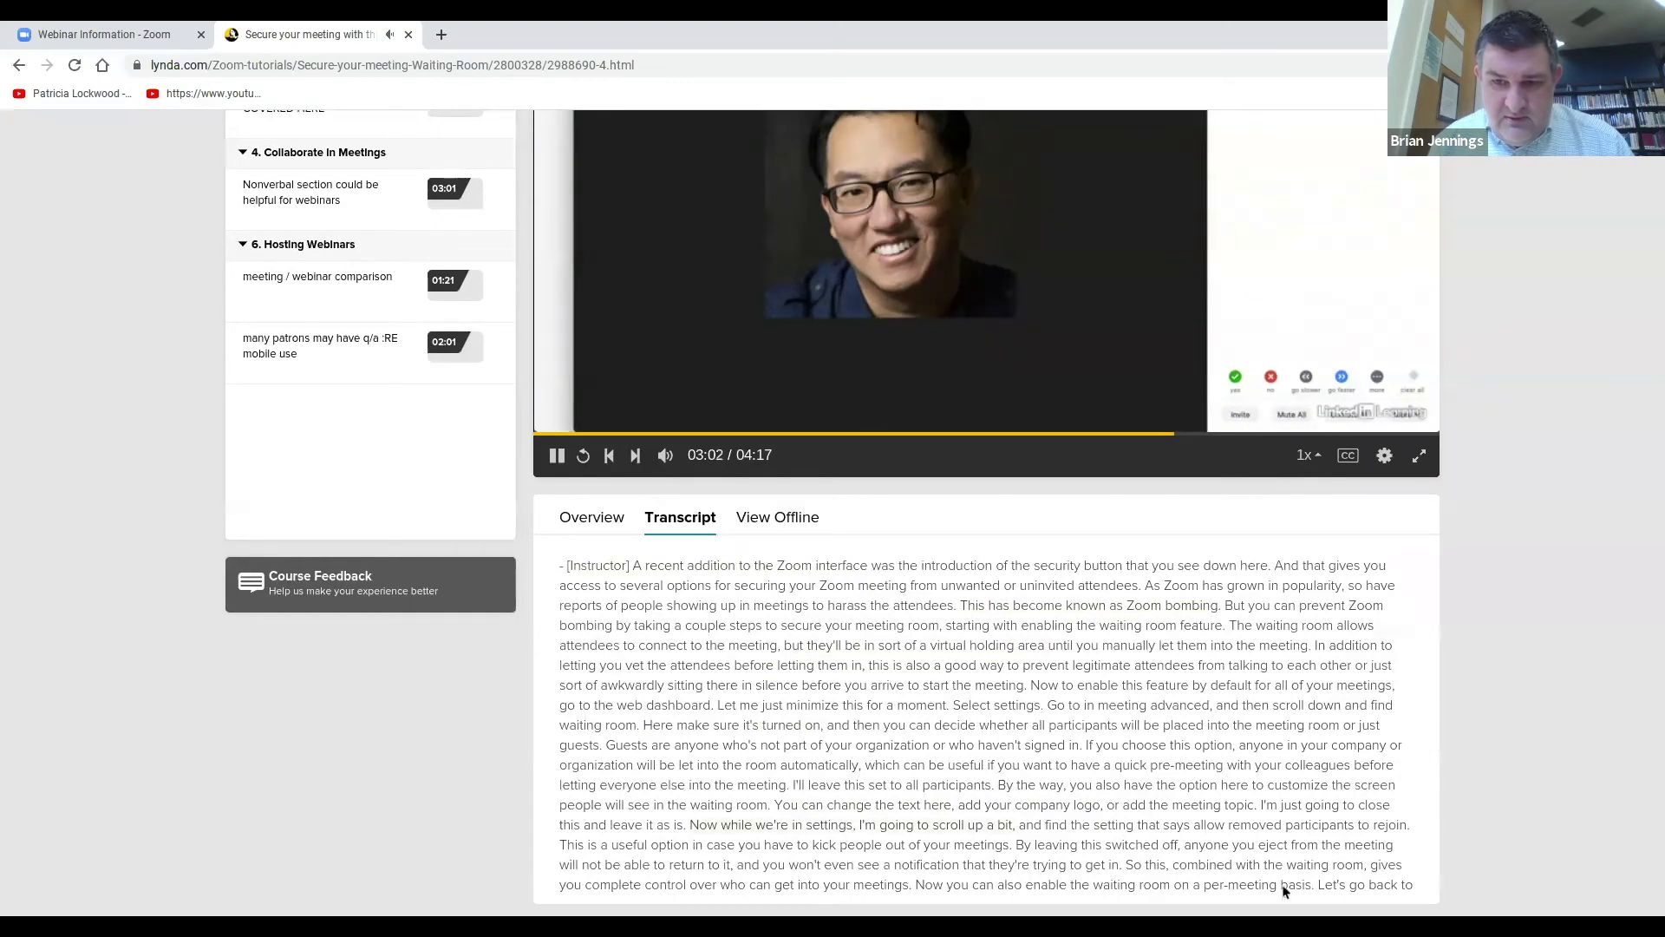
{"action": "scroll", "coordinate": [1287, 876], "scroll_direction": "down", "scroll_amount": 7}
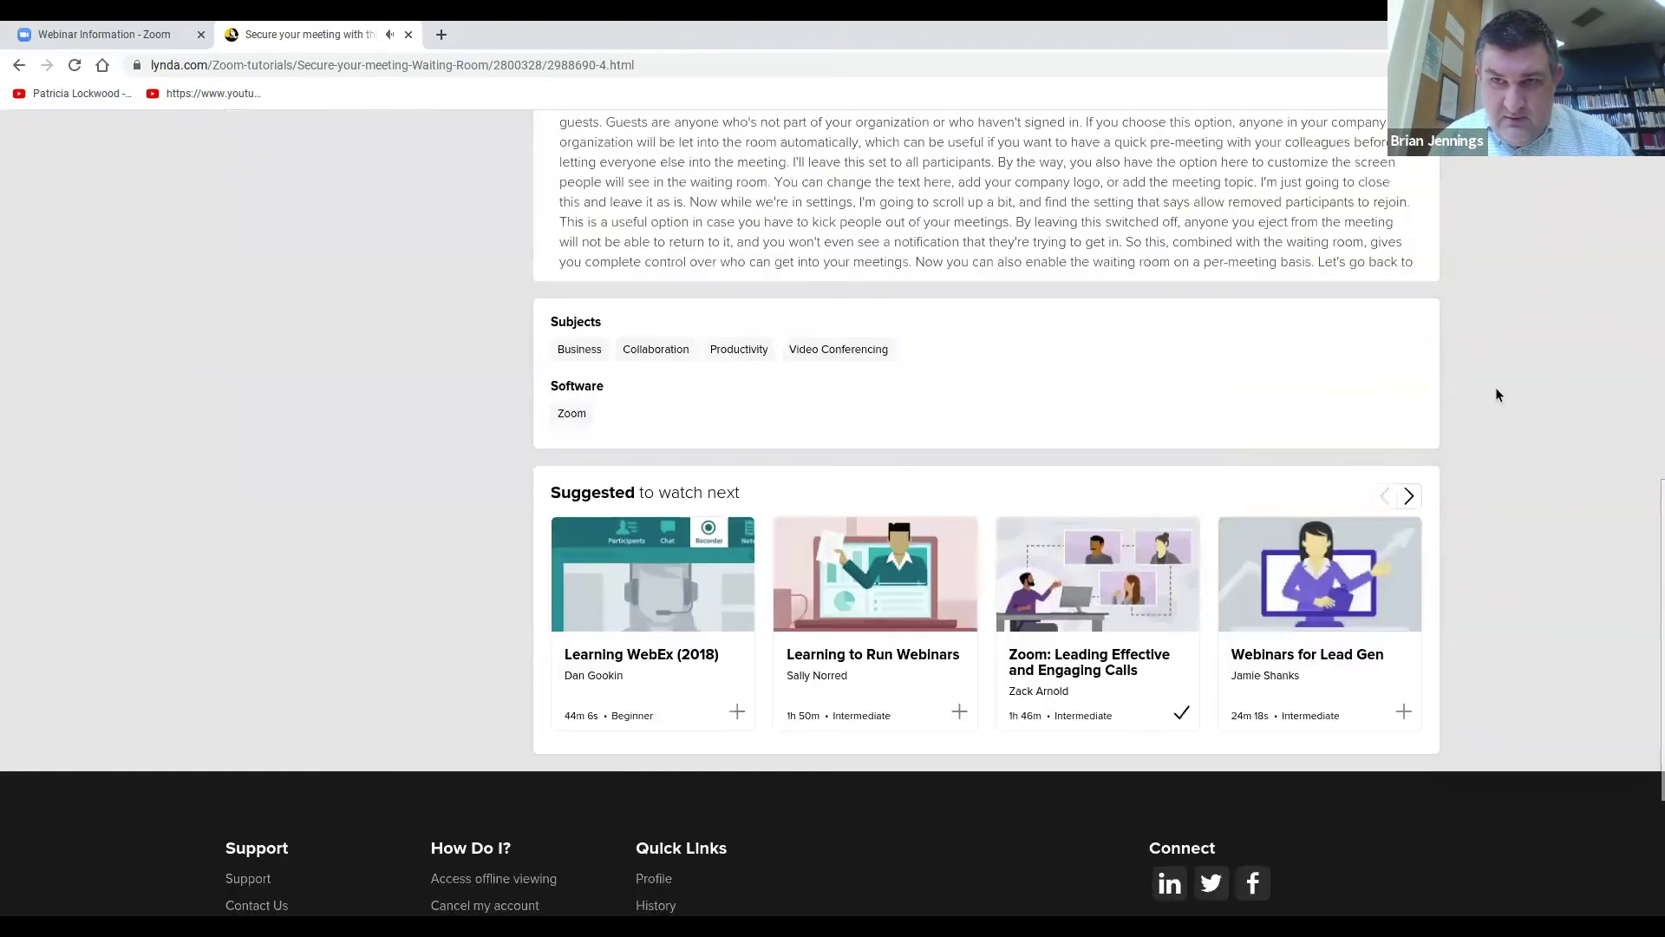
{"action": "scroll", "coordinate": [1457, 364], "scroll_direction": "up", "scroll_amount": 1}
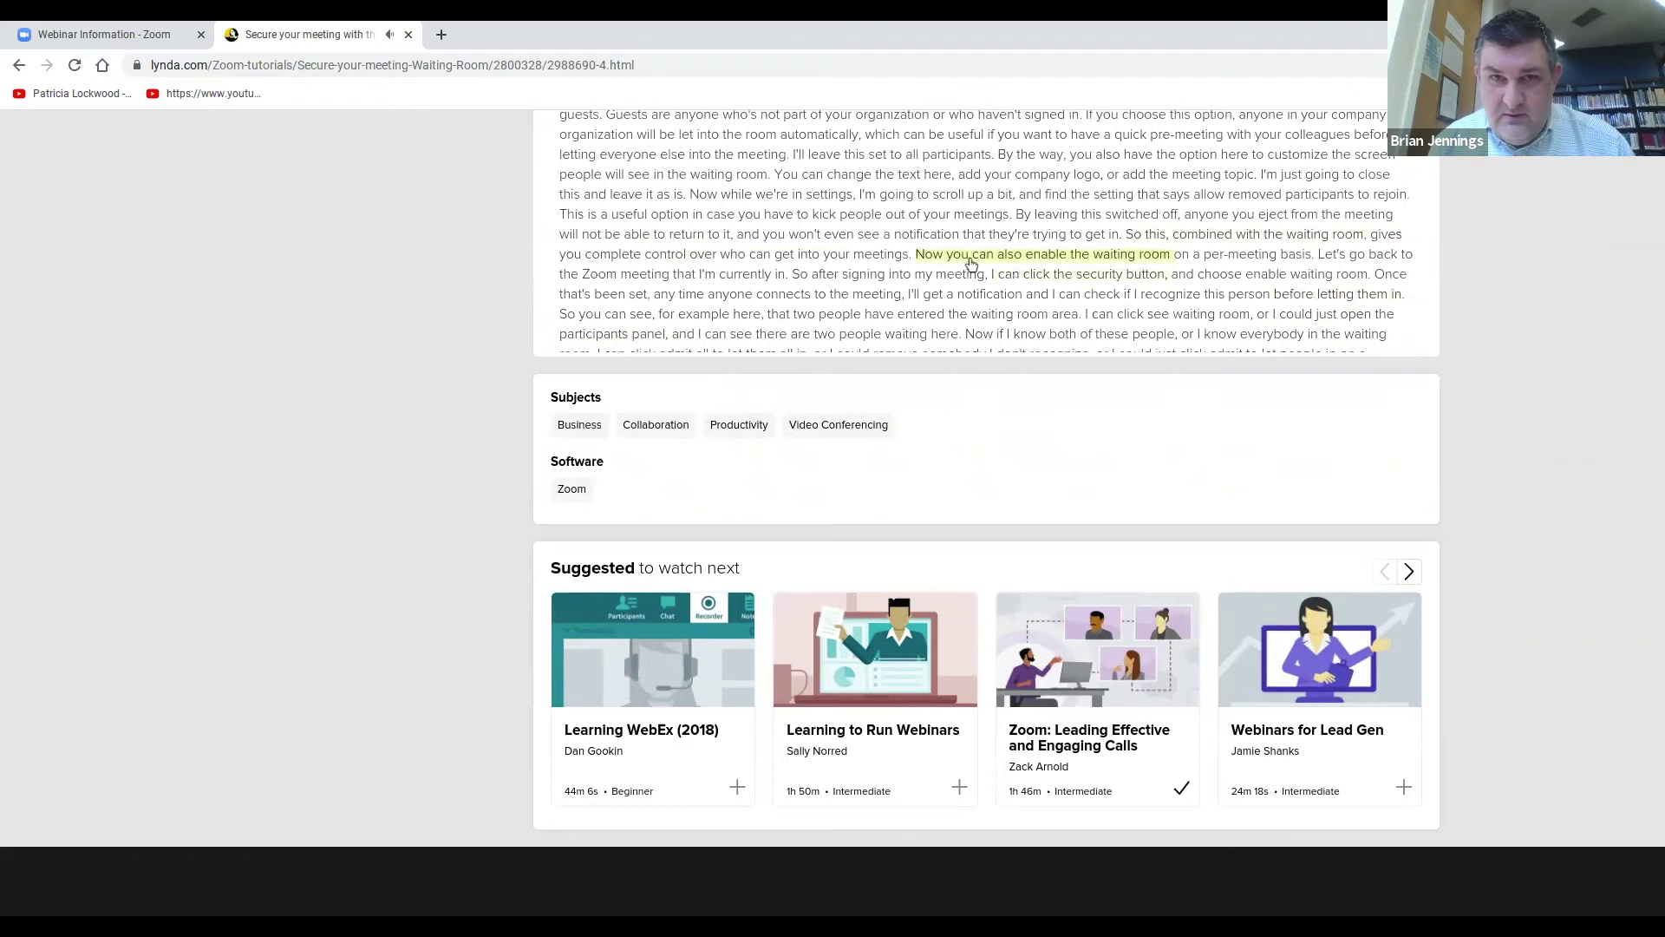
{"action": "scroll", "coordinate": [833, 271], "scroll_direction": "up", "scroll_amount": 2}
{"action": "left_click", "coordinate": [815, 277]}
{"action": "scroll", "coordinate": [810, 279], "scroll_direction": "up", "scroll_amount": 1}
{"action": "left_click", "coordinate": [557, 756]}
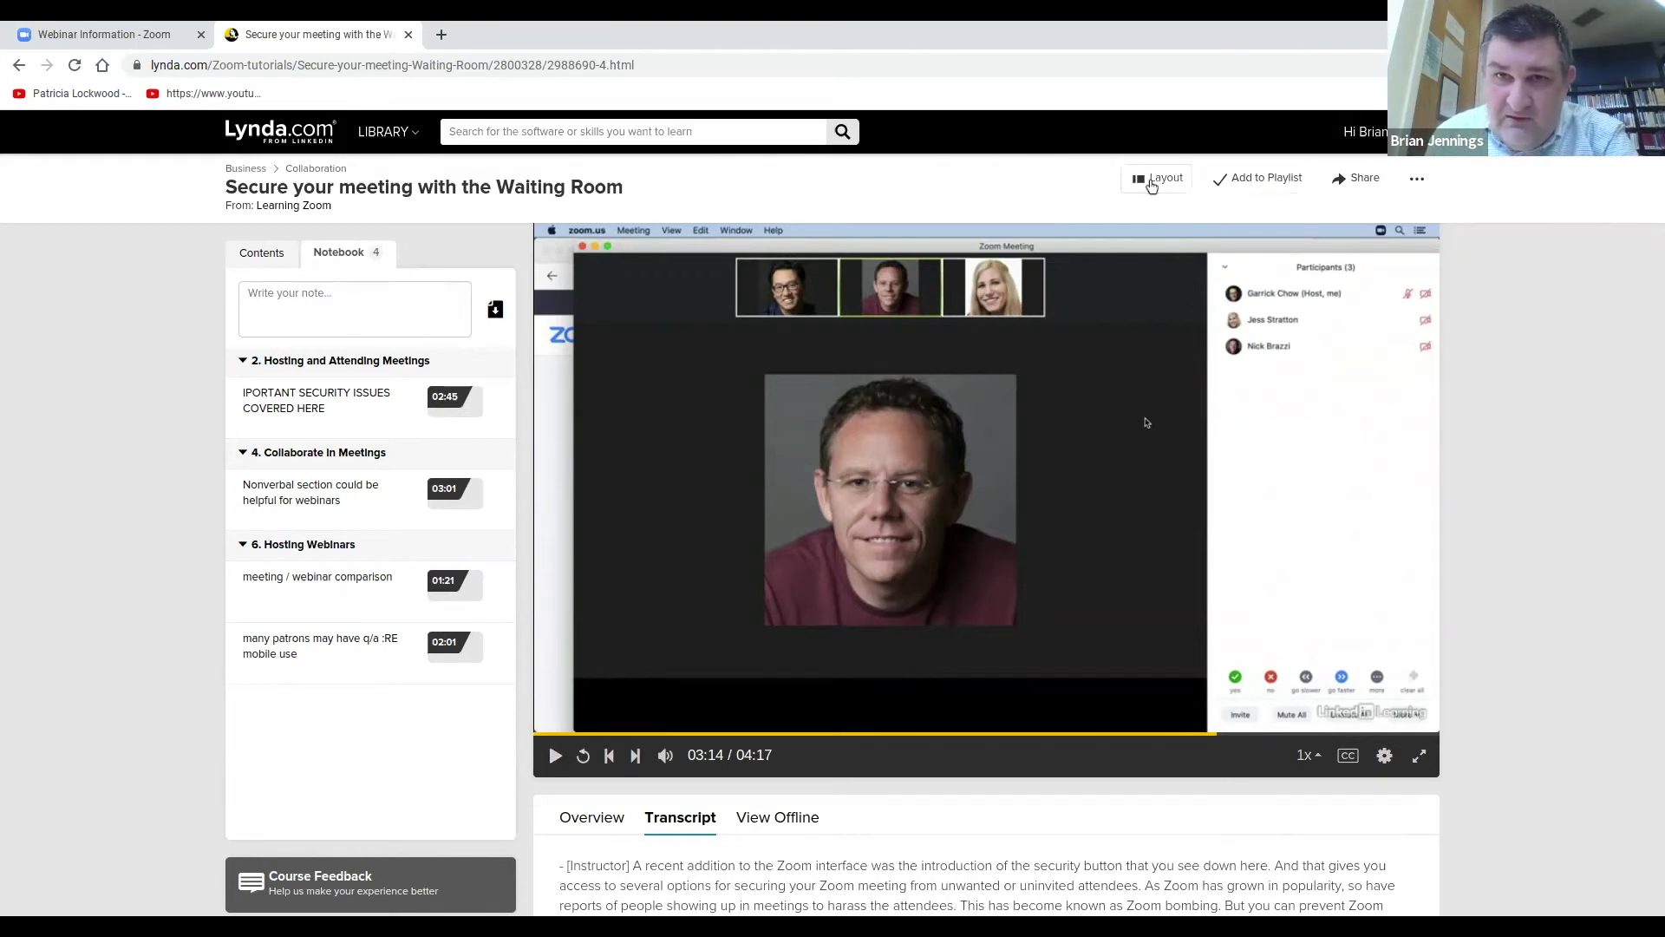
{"action": "left_click", "coordinate": [1156, 184]}
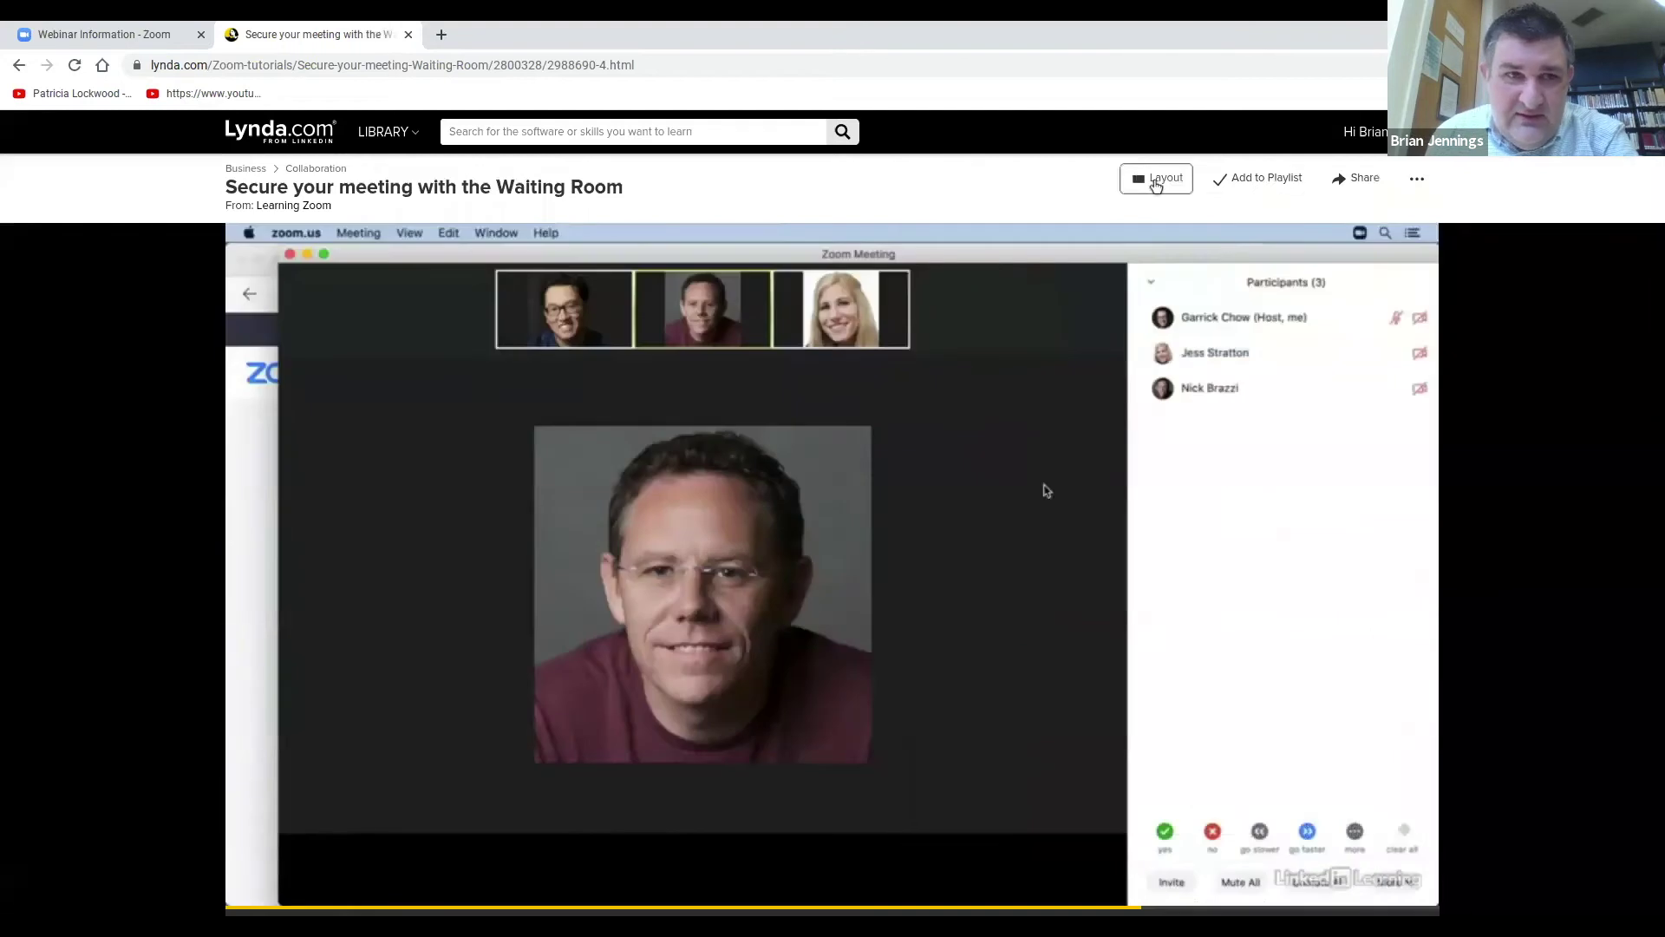
{"action": "left_click", "coordinate": [1157, 182]}
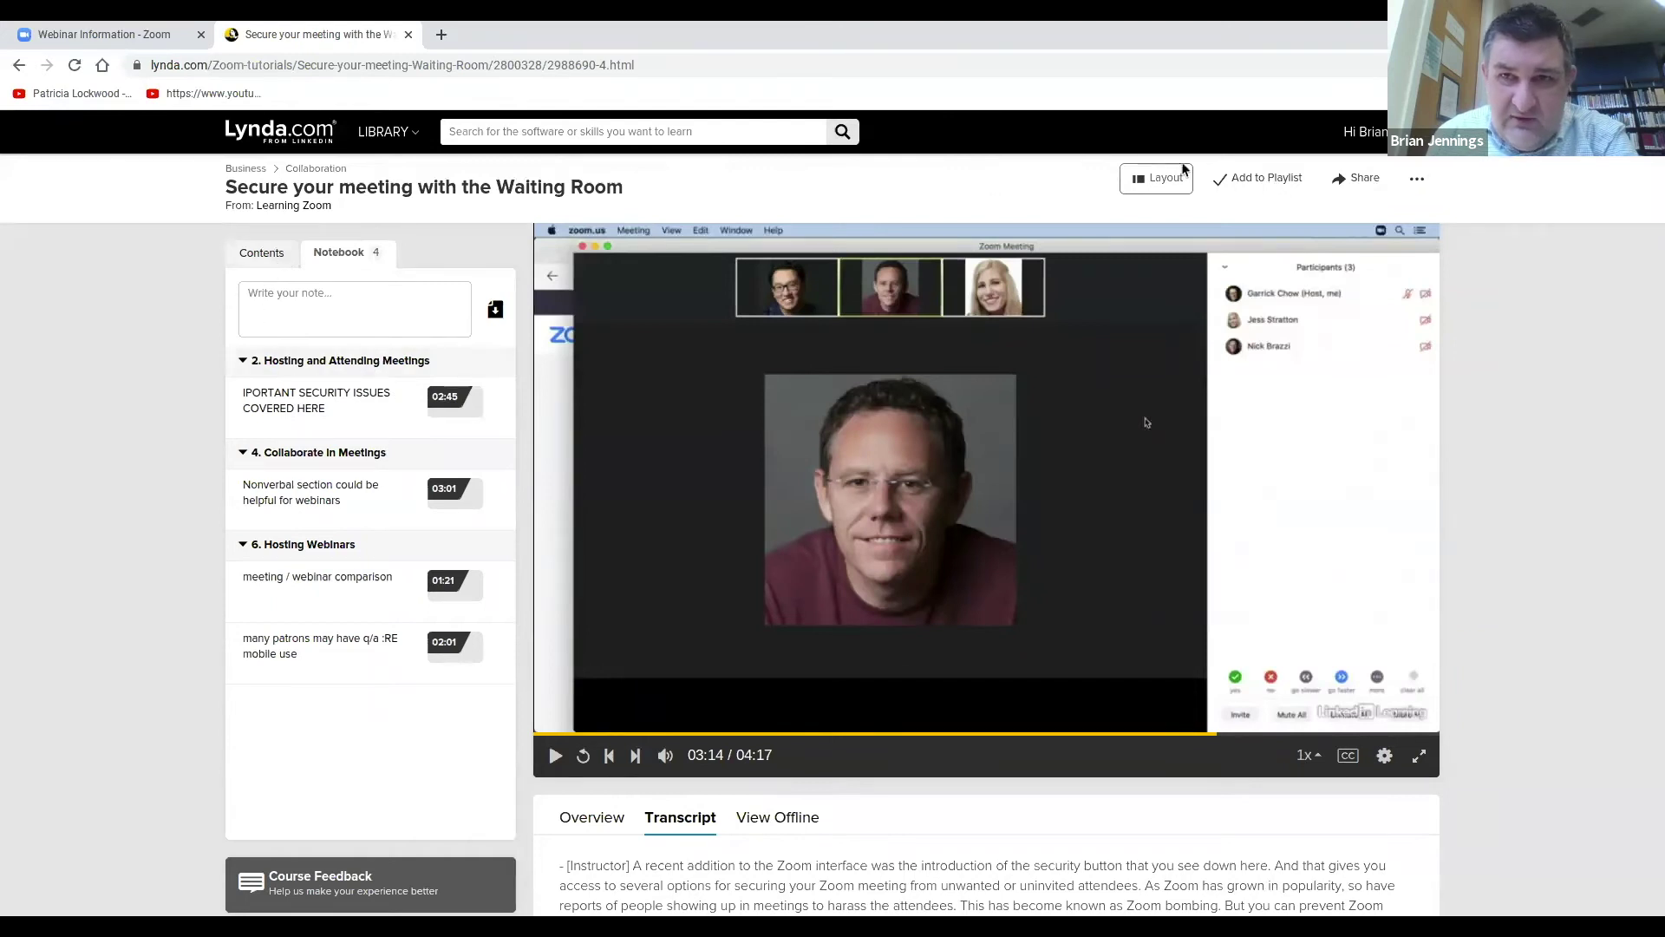
{"action": "left_click", "coordinate": [1154, 184]}
{"action": "left_click", "coordinate": [1154, 184]}
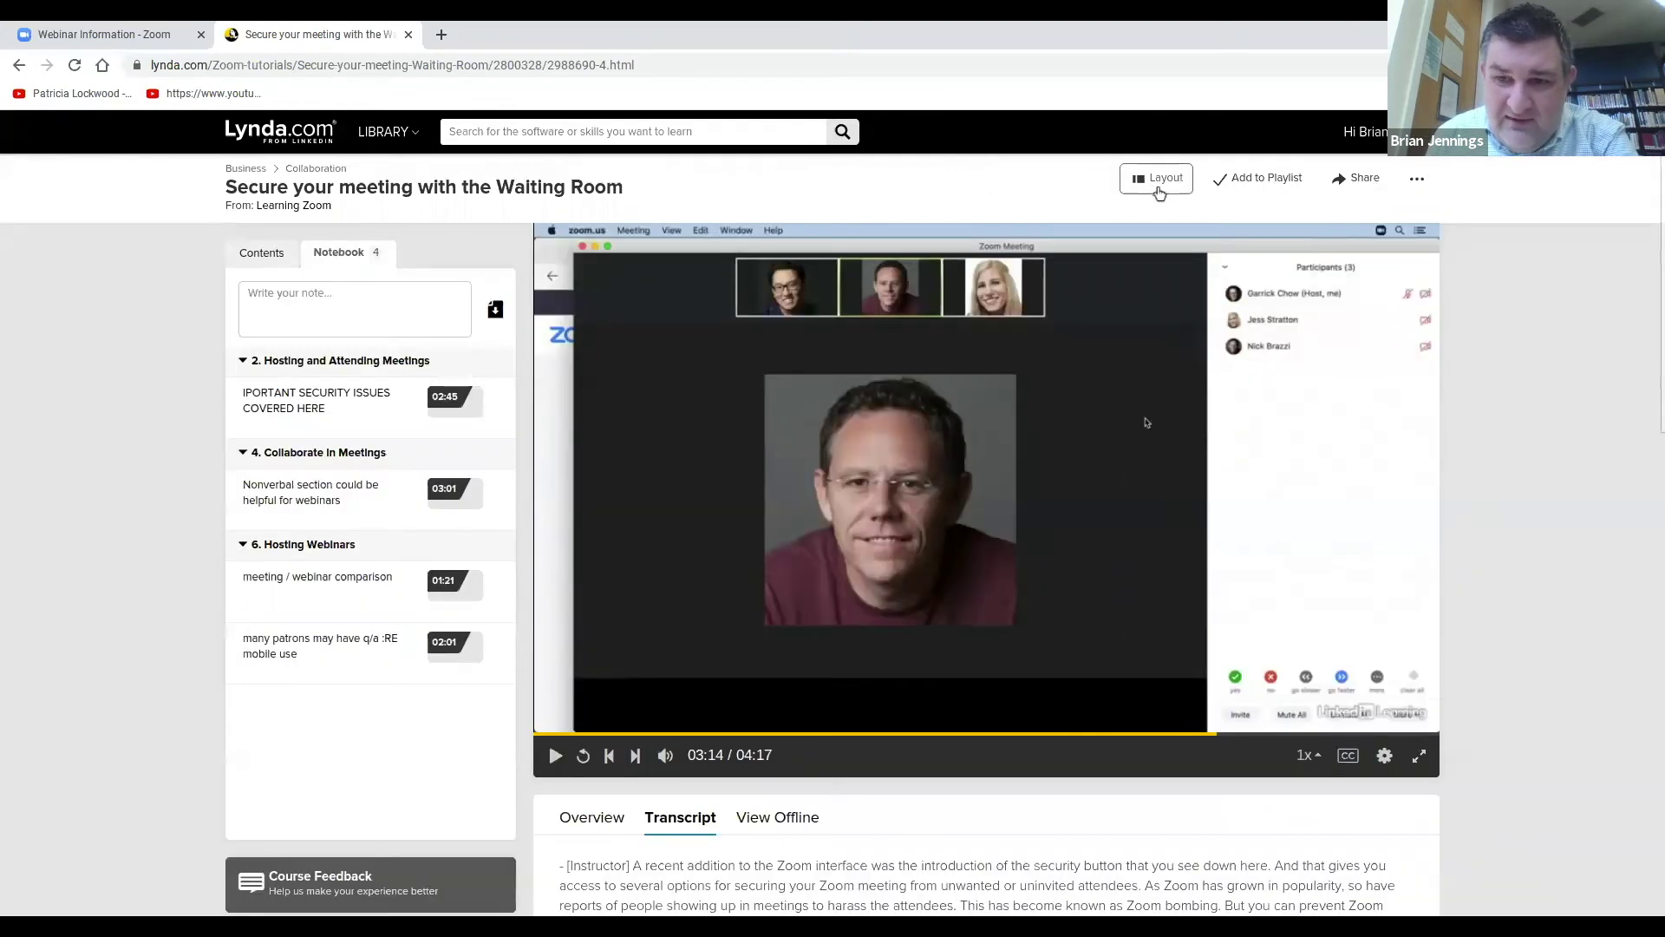
{"action": "left_click", "coordinate": [1420, 756]}
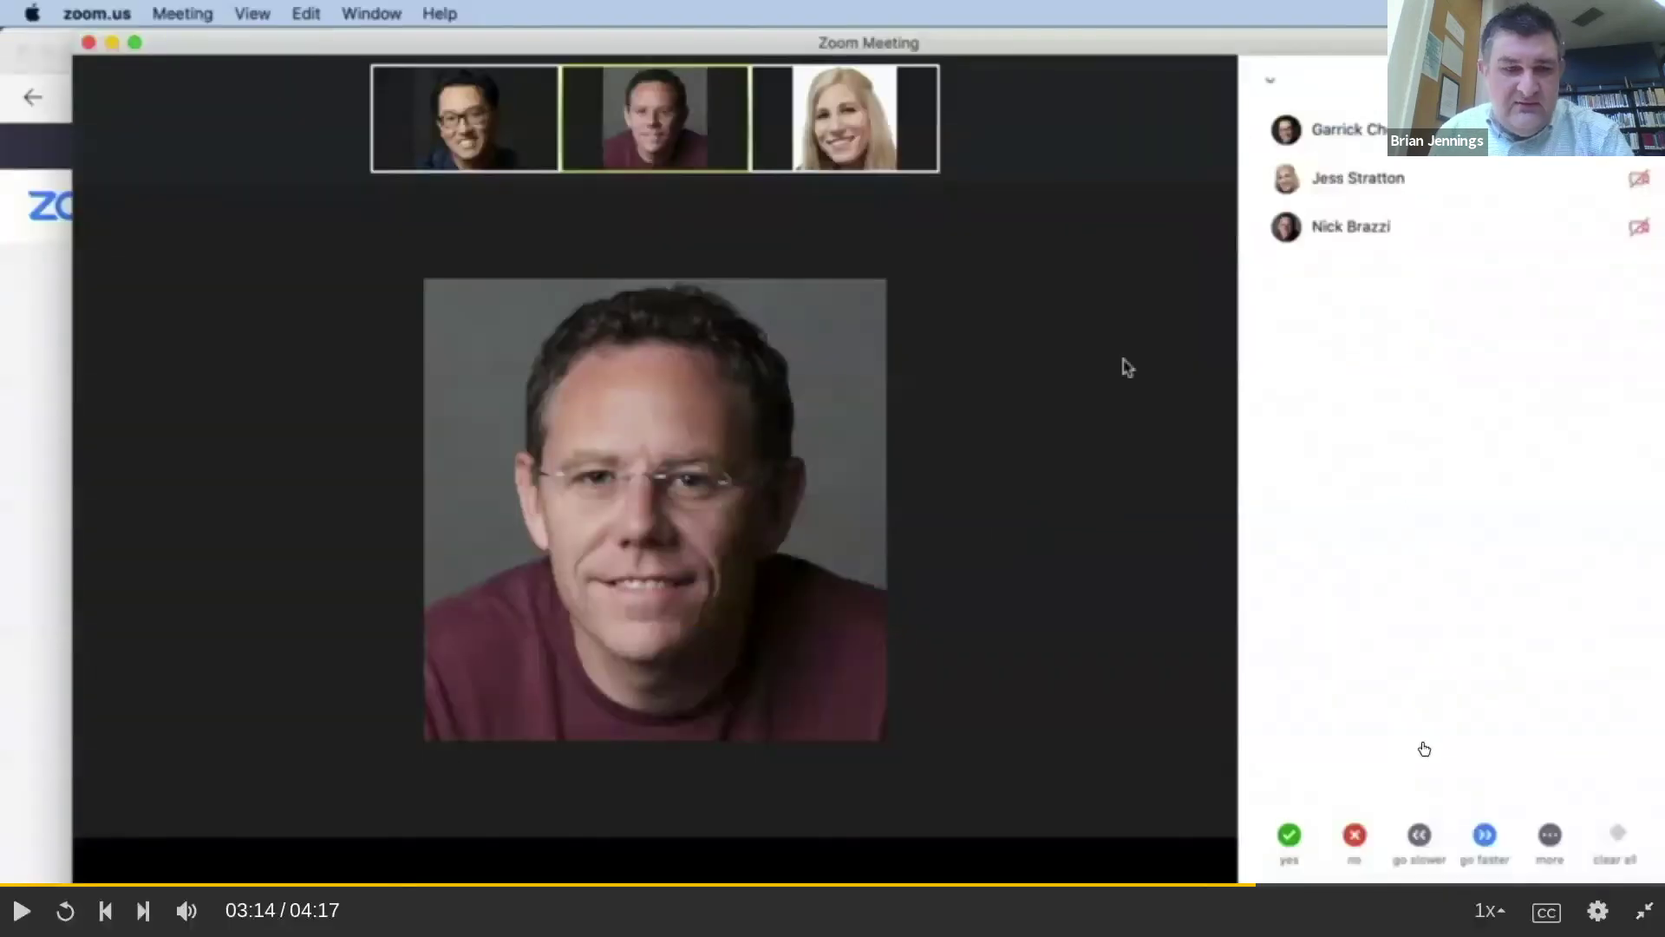
{"action": "key", "text": "Escape"}
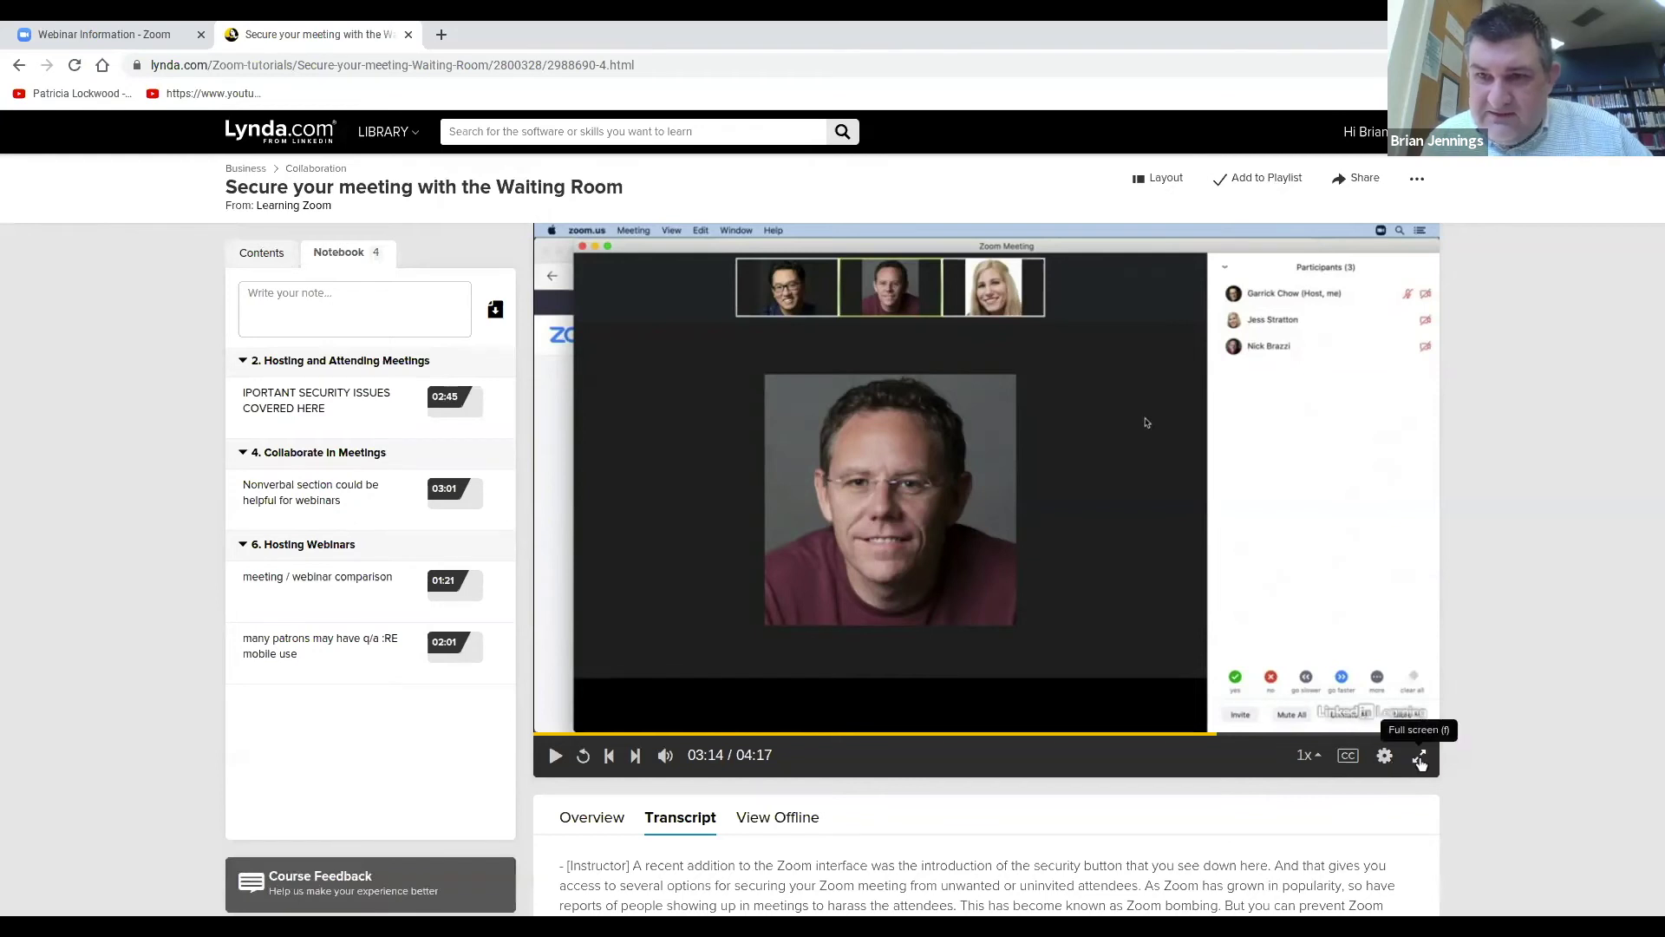
Show the page's extra options, then the LIBRARY subject categories menu.
{"action": "left_click", "coordinate": [1417, 180]}
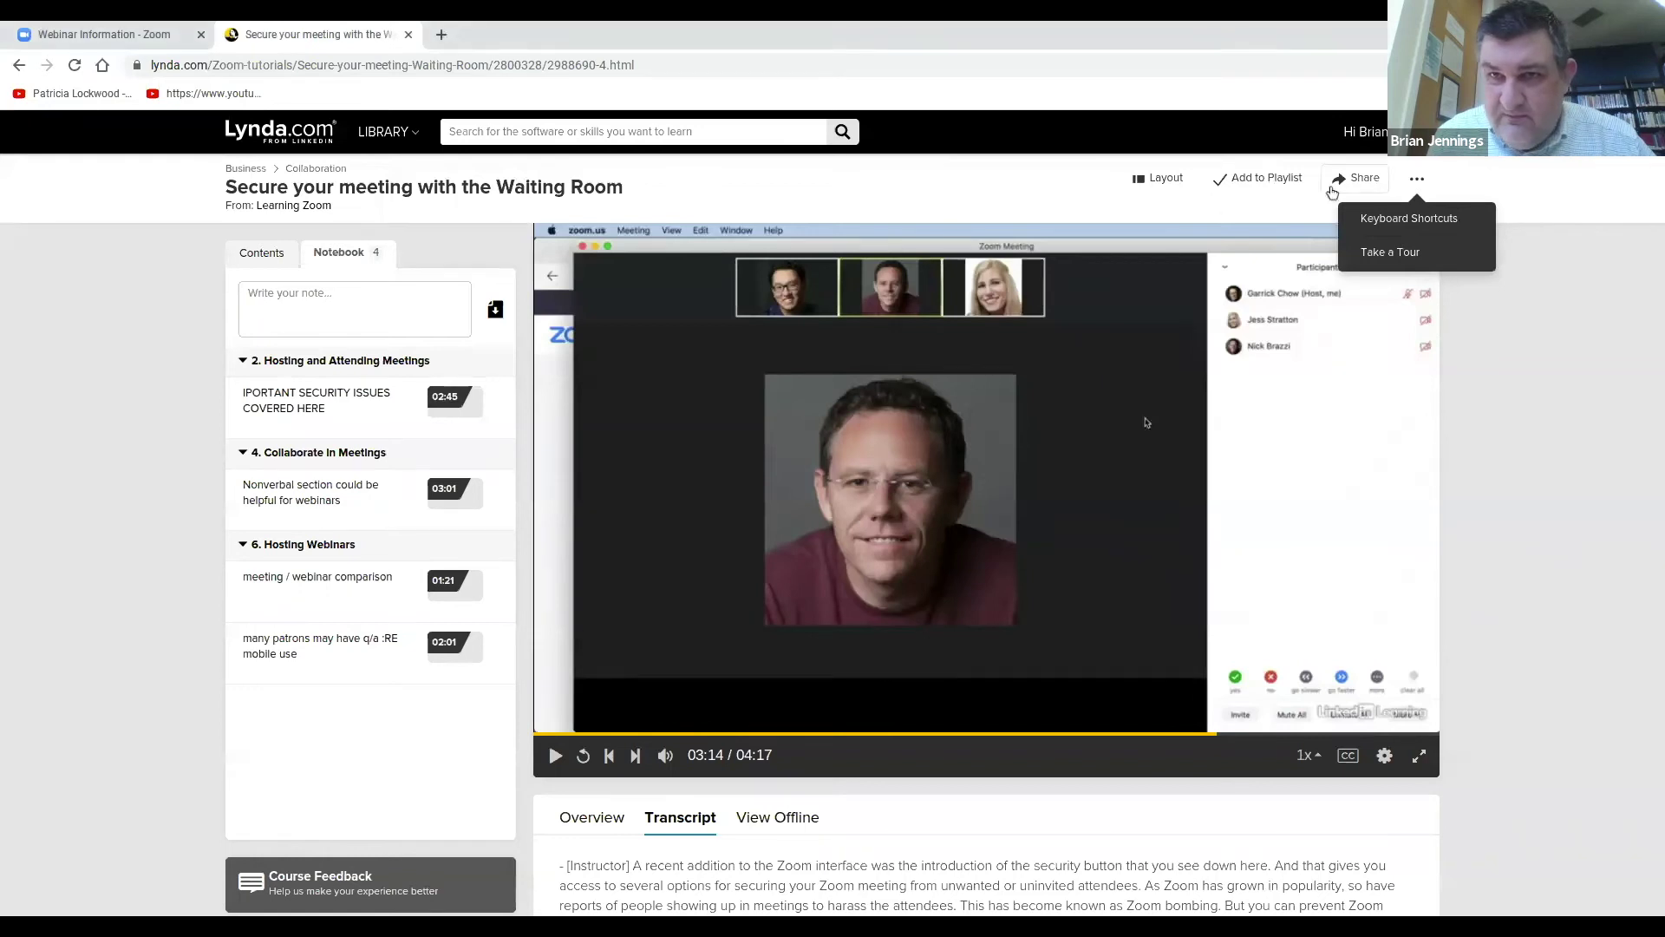
{"action": "left_click", "coordinate": [403, 136]}
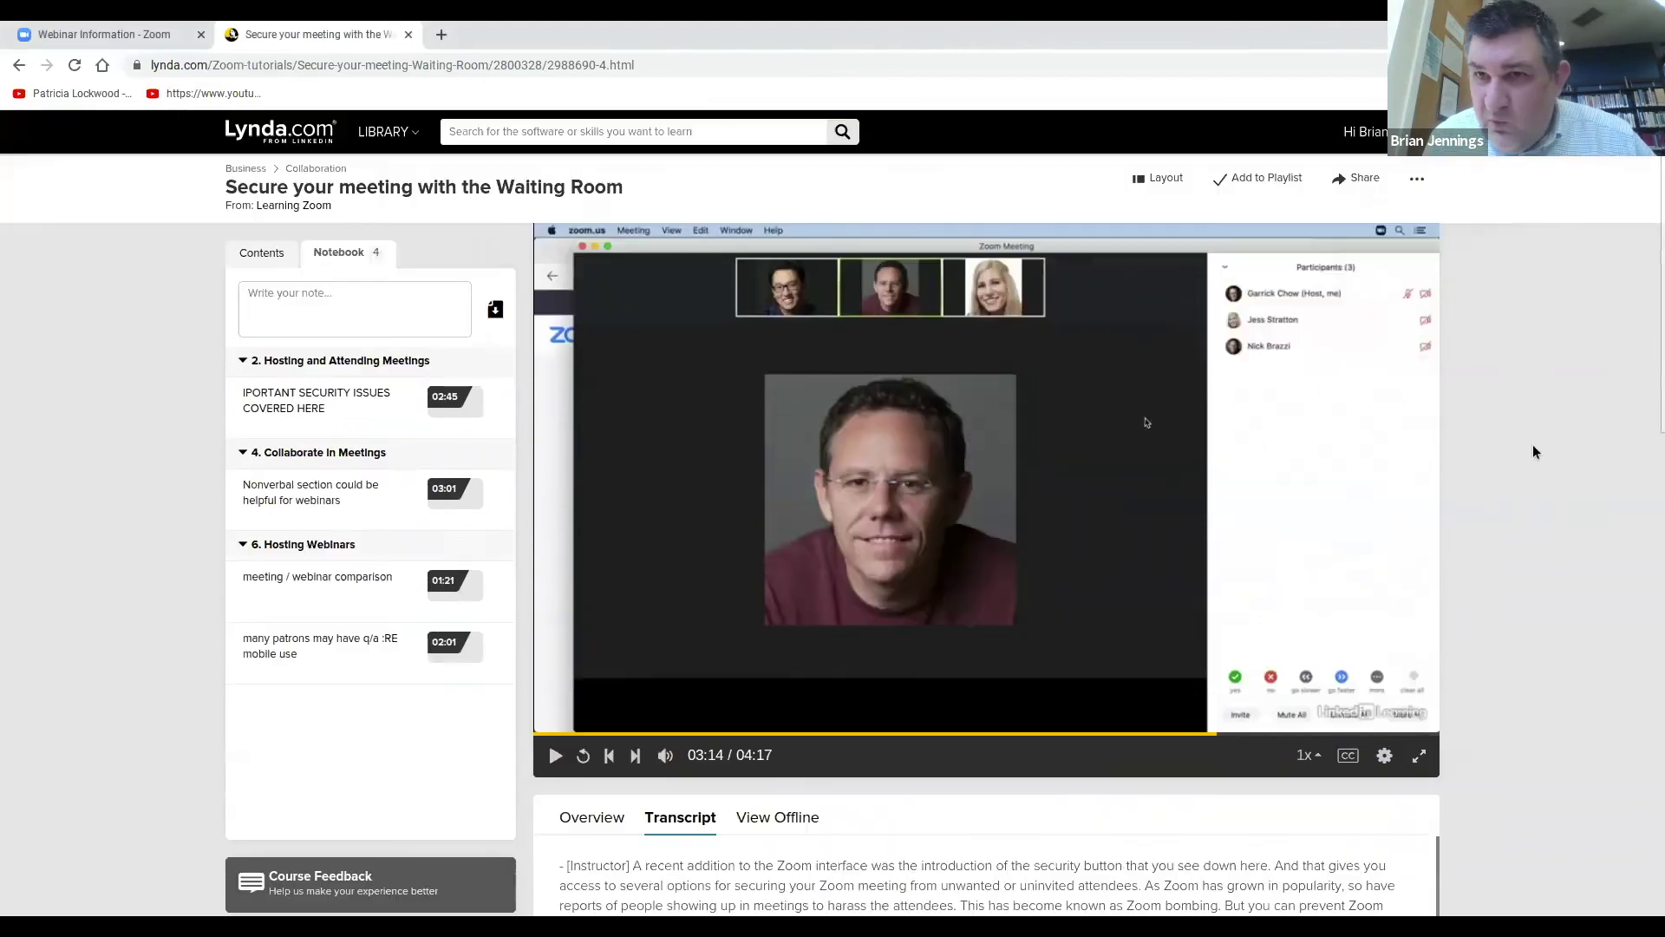
Open the personal account menu and close it again.
{"action": "left_click", "coordinate": [1379, 131]}
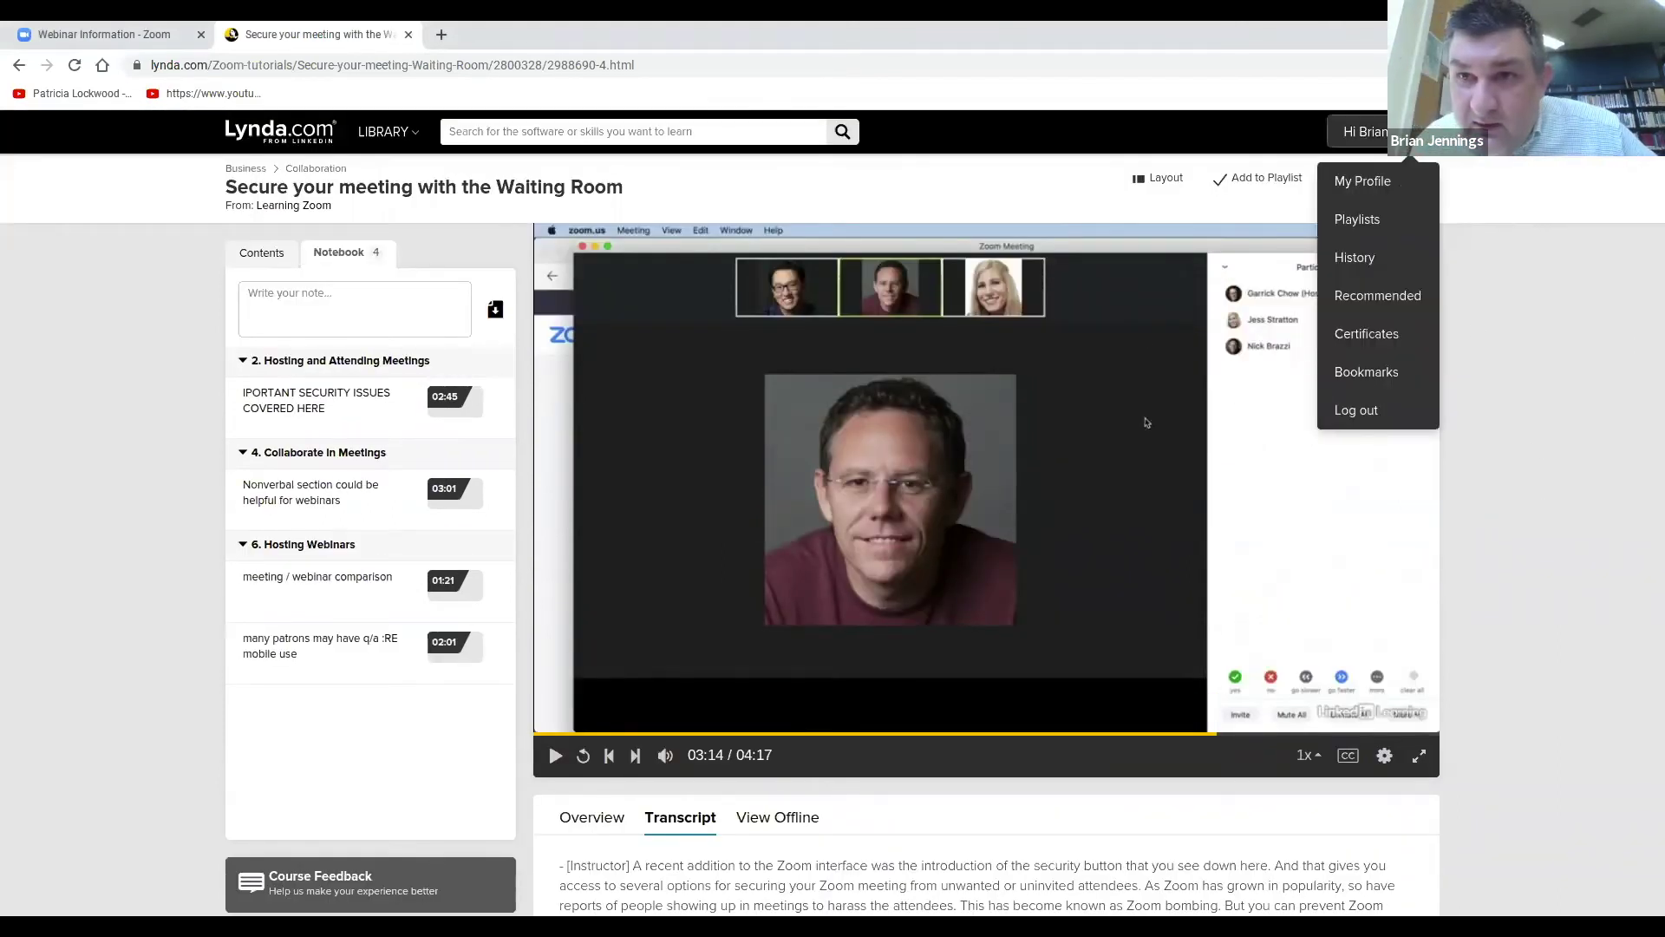
{"action": "left_click", "coordinate": [1023, 163]}
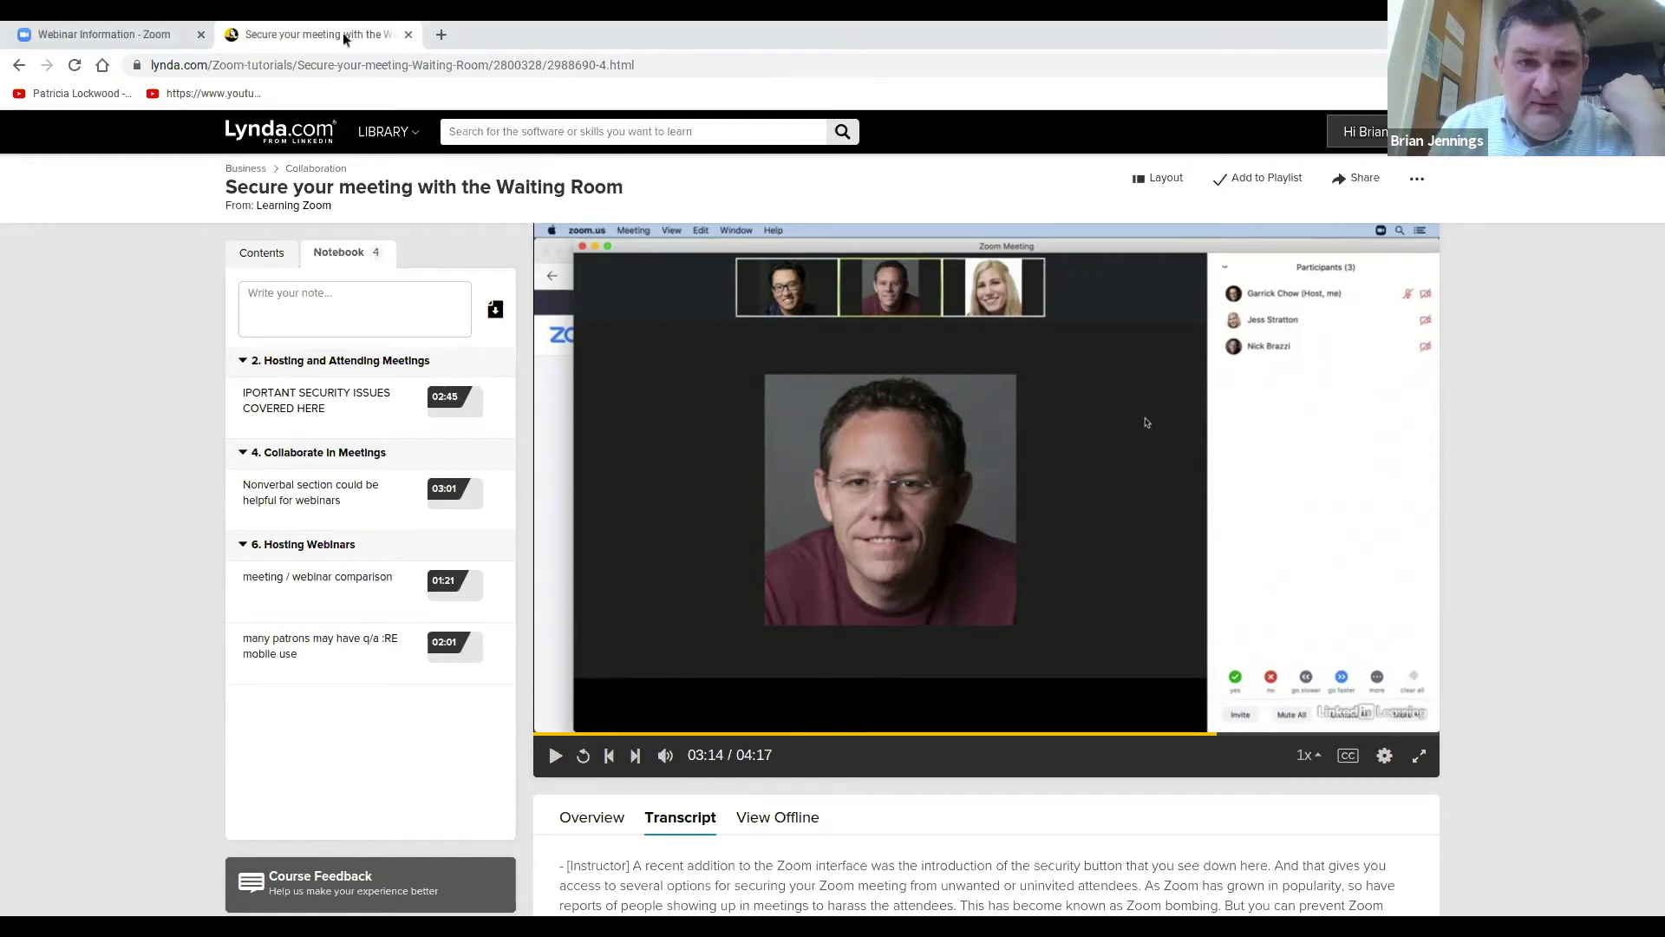
{"action": "left_click", "coordinate": [285, 263]}
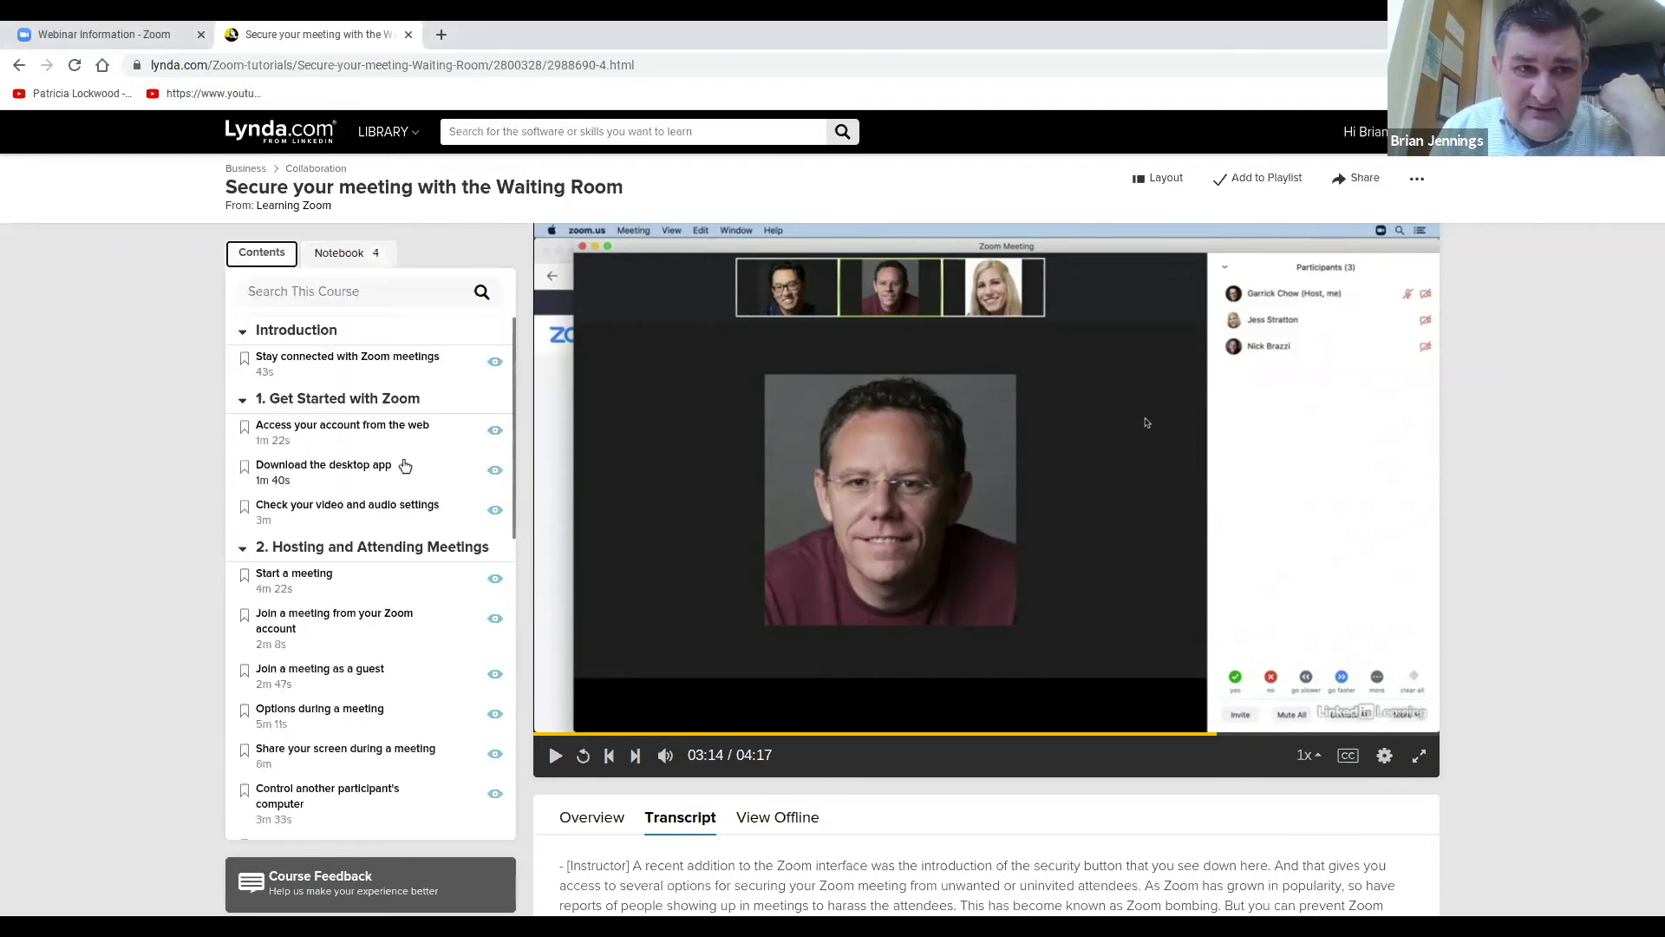
{"action": "scroll", "coordinate": [451, 382], "scroll_direction": "down", "scroll_amount": 3}
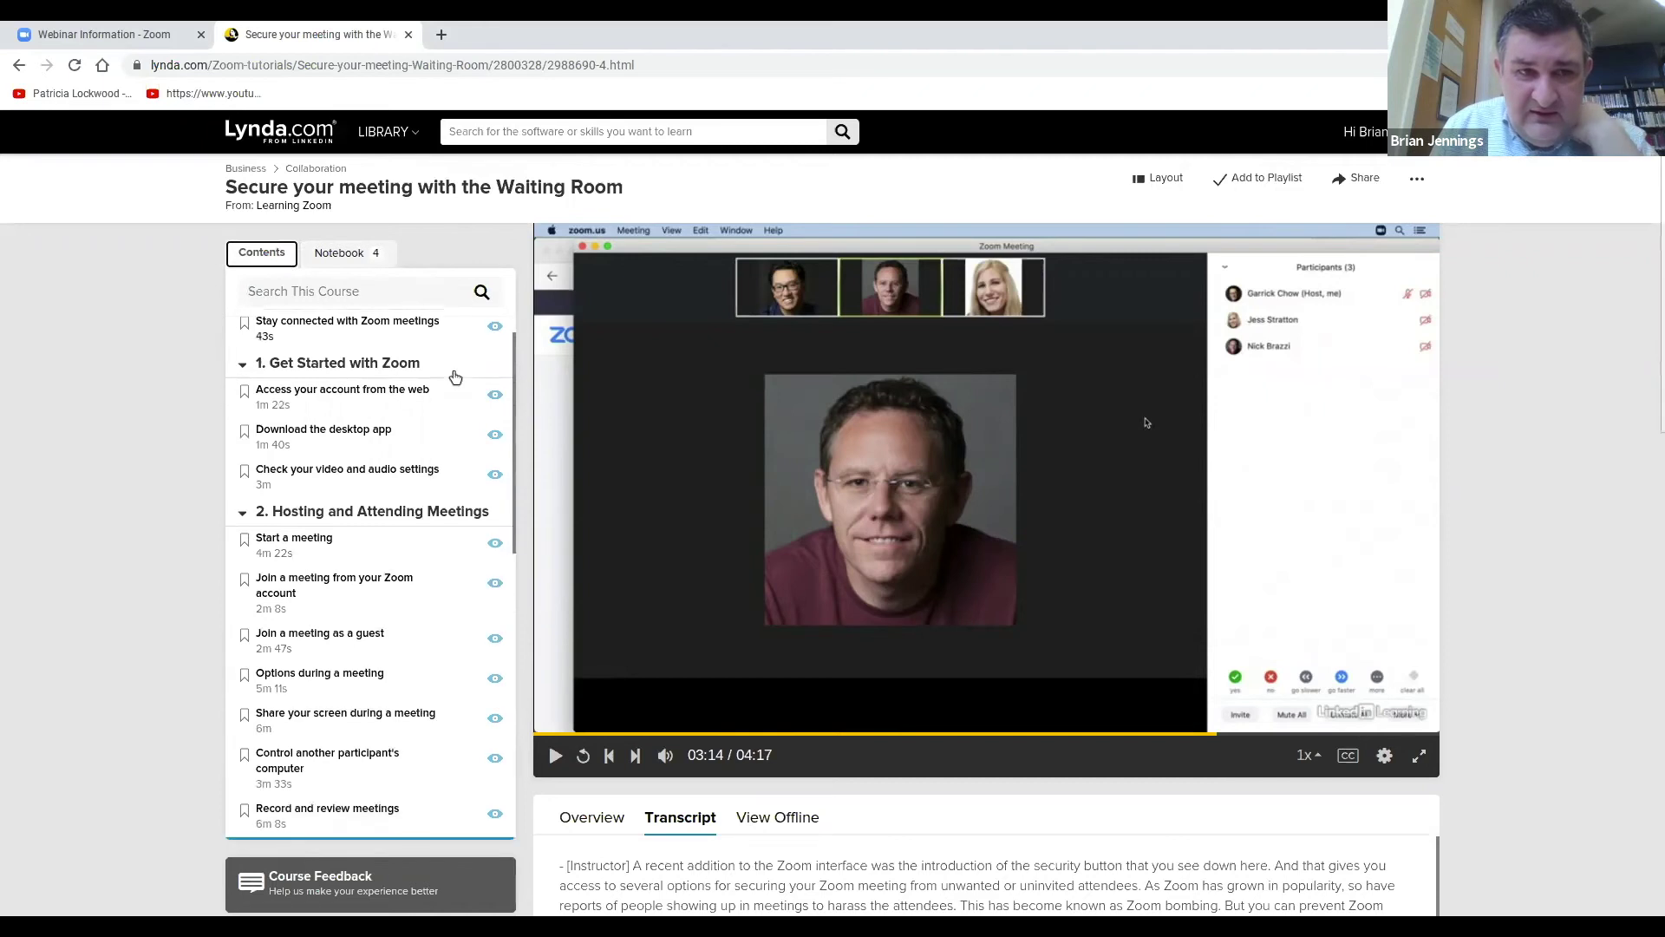
{"action": "scroll", "coordinate": [447, 434], "scroll_direction": "down", "scroll_amount": 2}
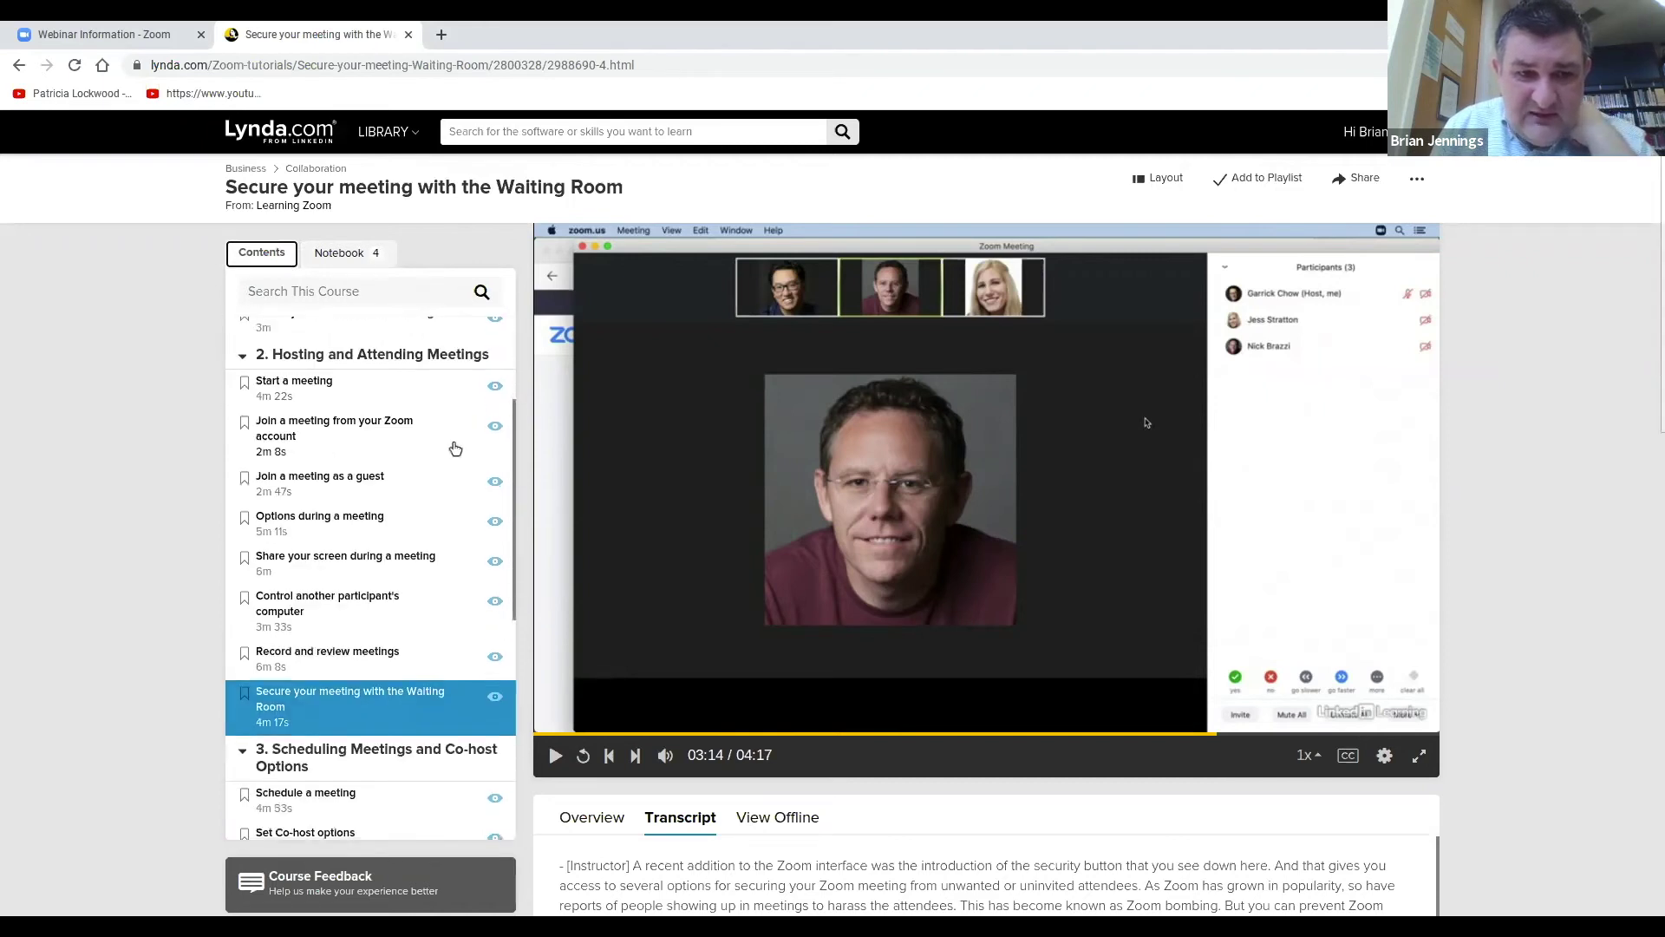
{"action": "scroll", "coordinate": [450, 446], "scroll_direction": "down", "scroll_amount": 5}
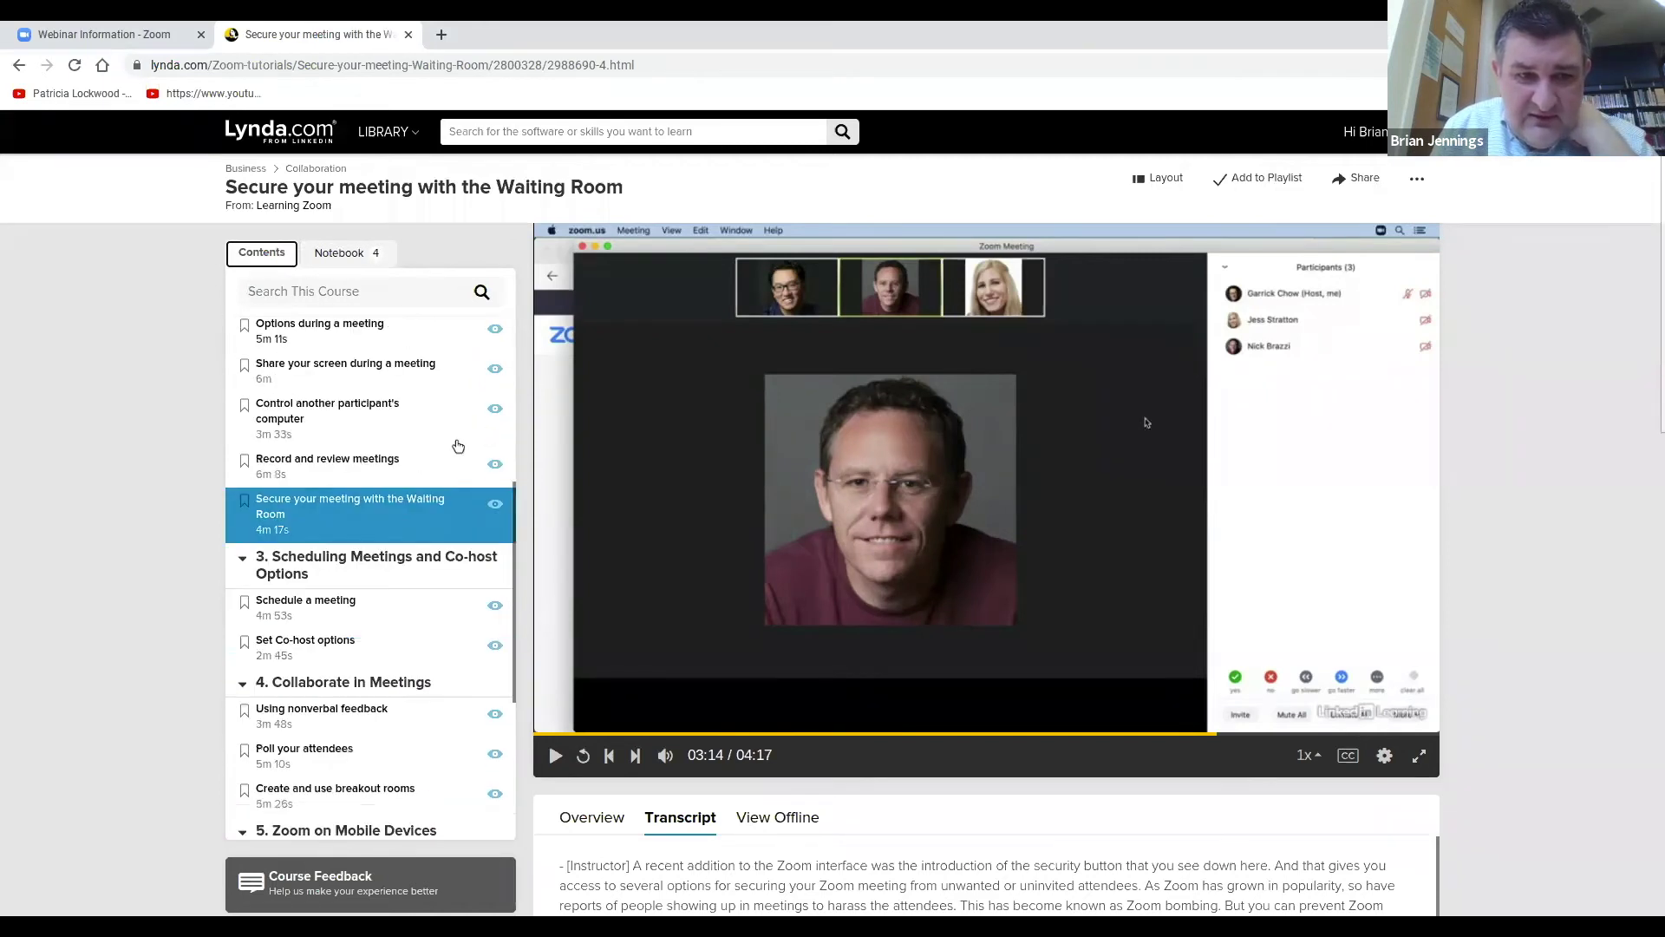
{"action": "left_click", "coordinate": [496, 608]}
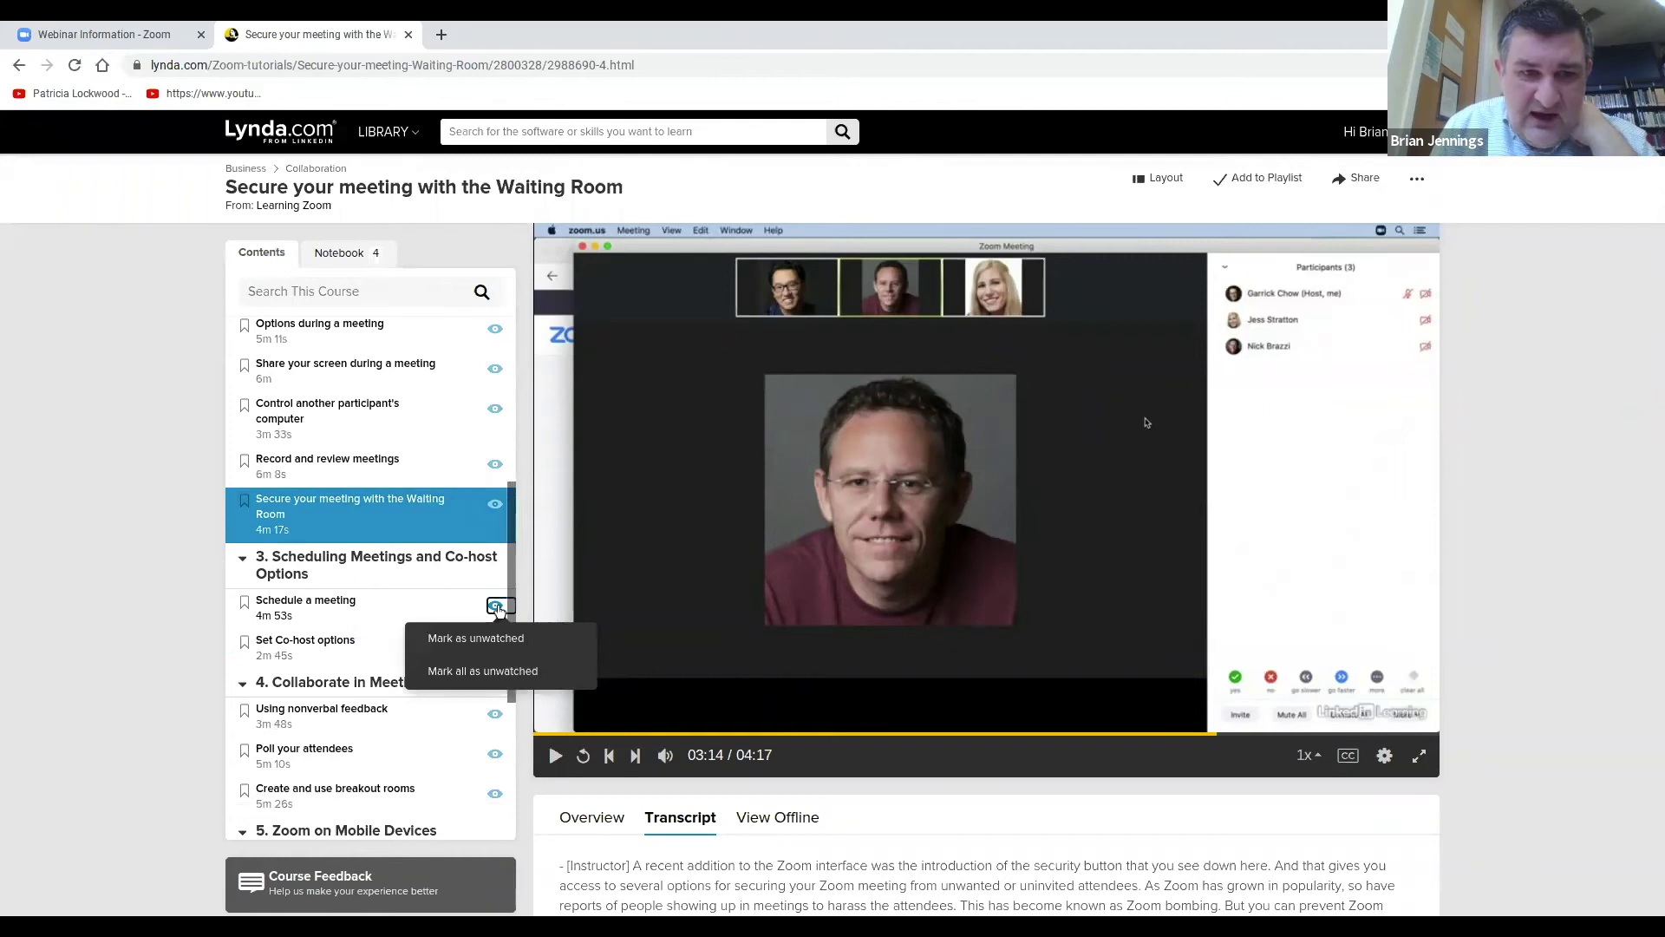
{"action": "scroll", "coordinate": [404, 600], "scroll_direction": "down", "scroll_amount": 4}
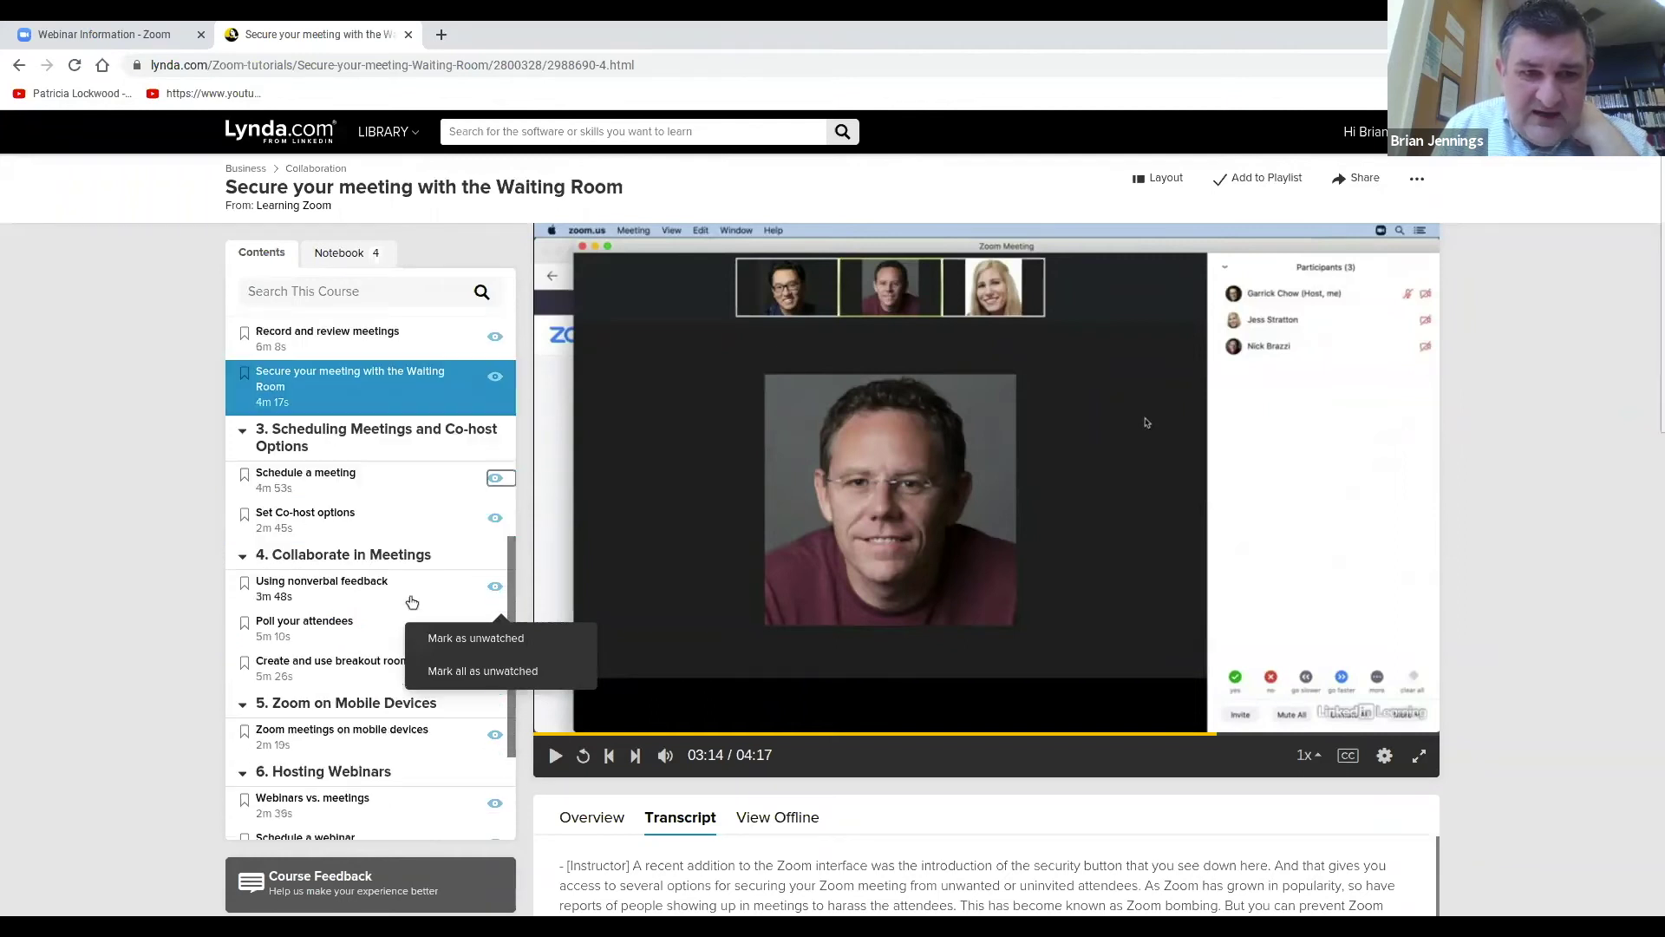
{"action": "left_click", "coordinate": [426, 673]}
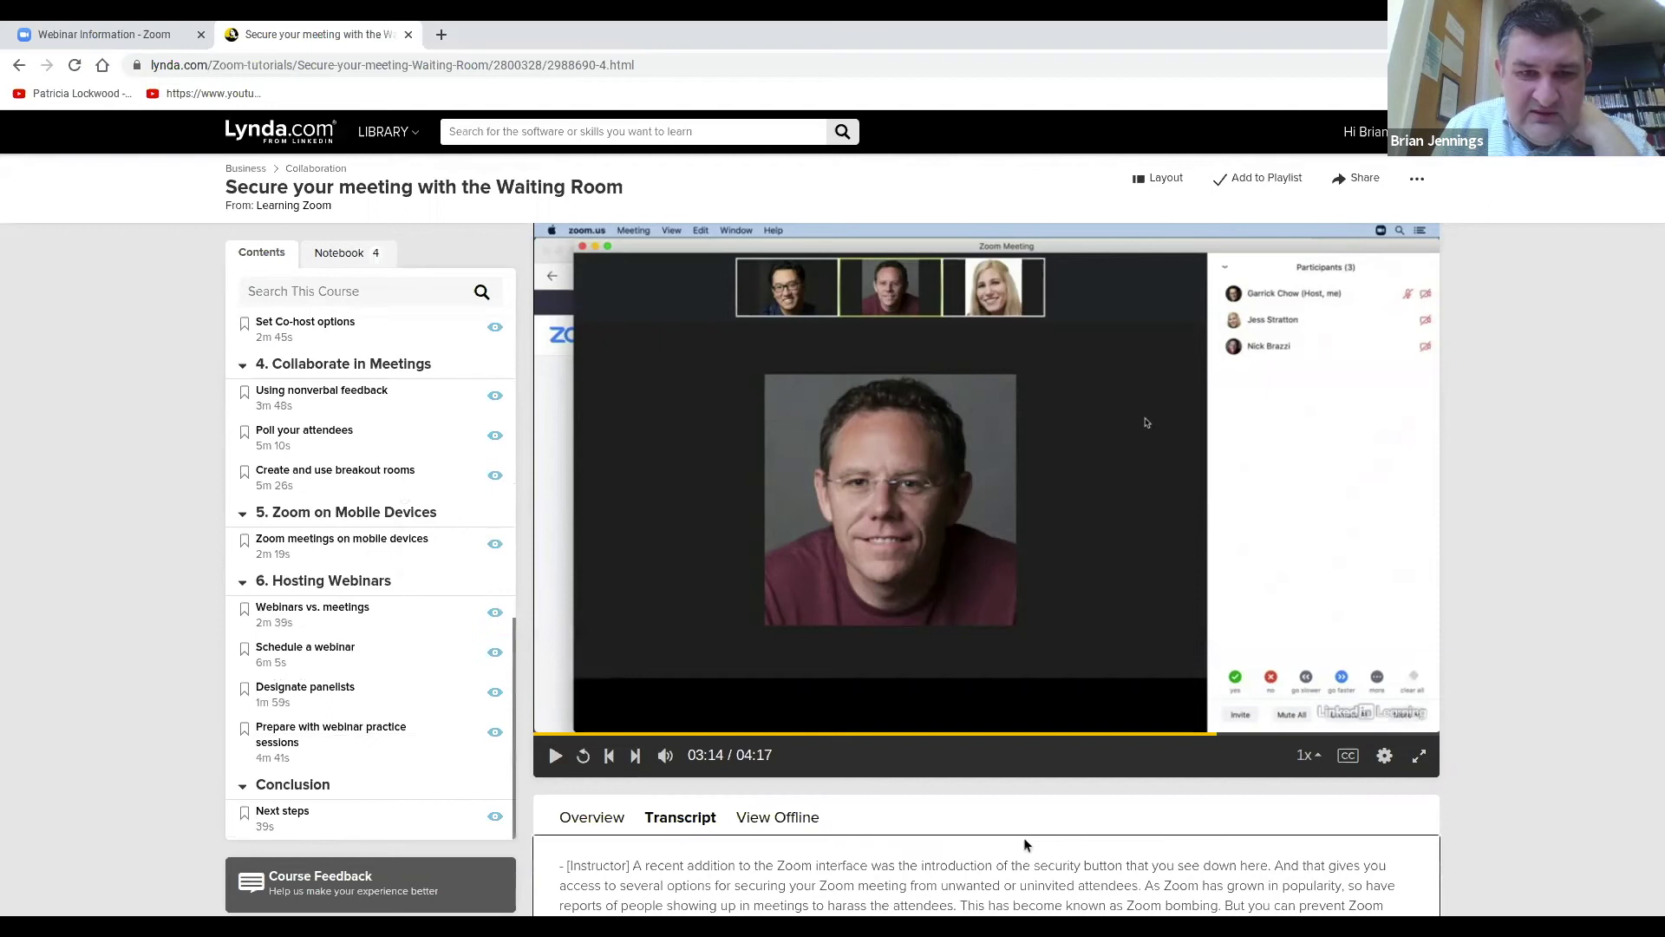
{"action": "scroll", "coordinate": [443, 660], "scroll_direction": "up", "scroll_amount": 10}
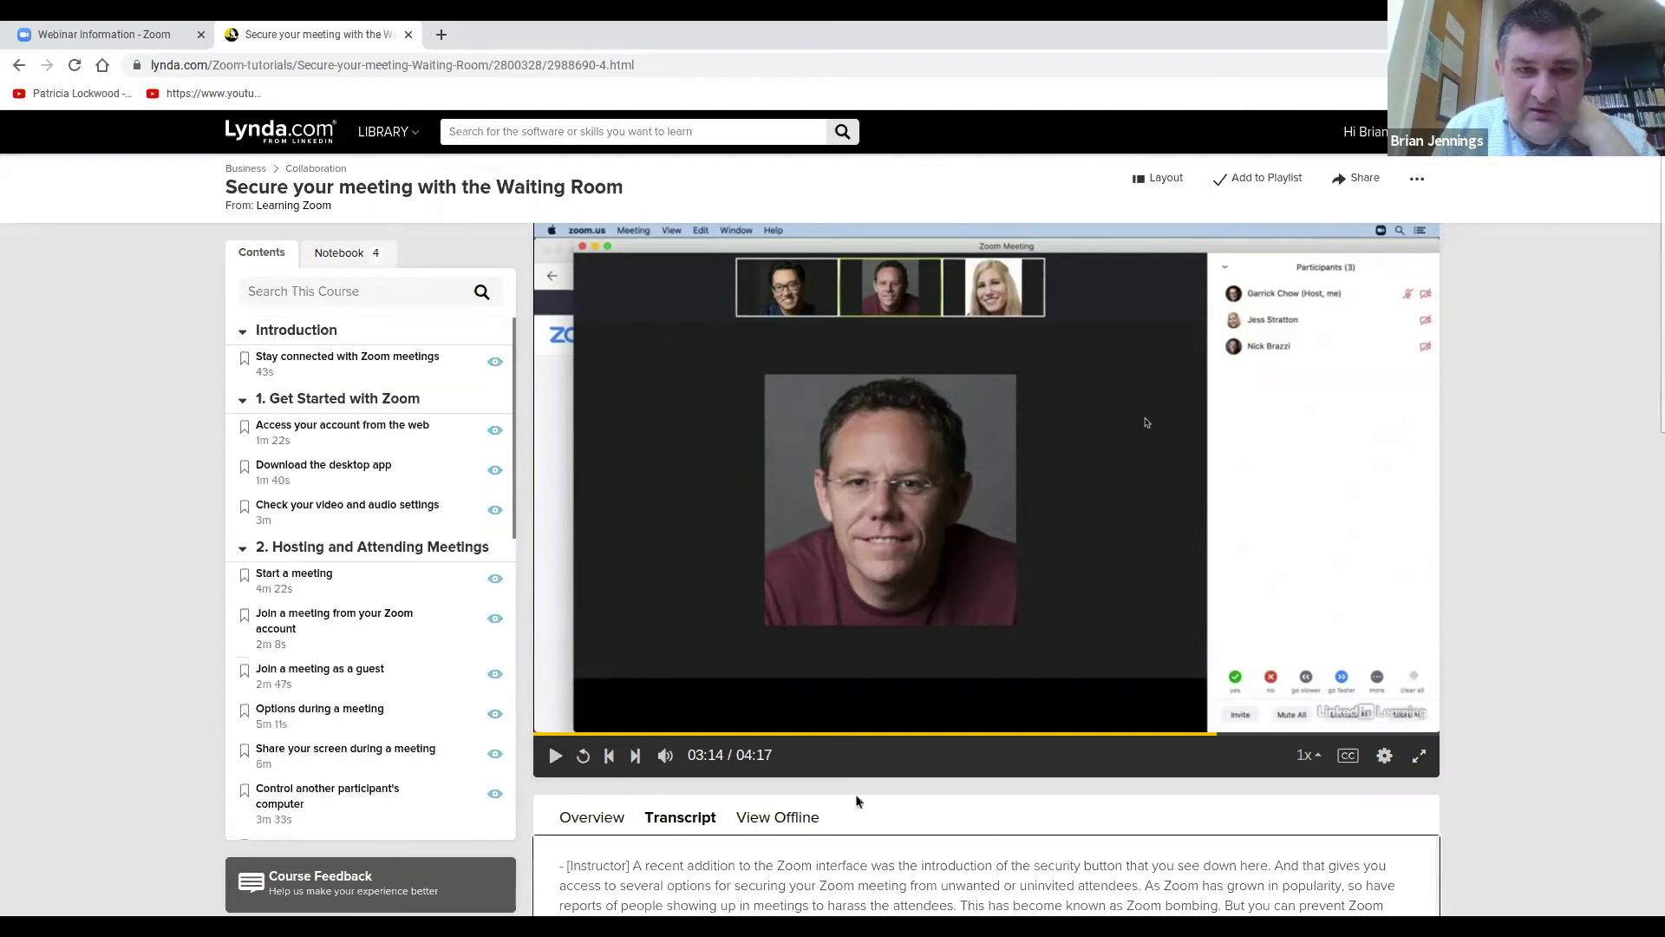
{"action": "scroll", "coordinate": [938, 794], "scroll_direction": "down", "scroll_amount": 6}
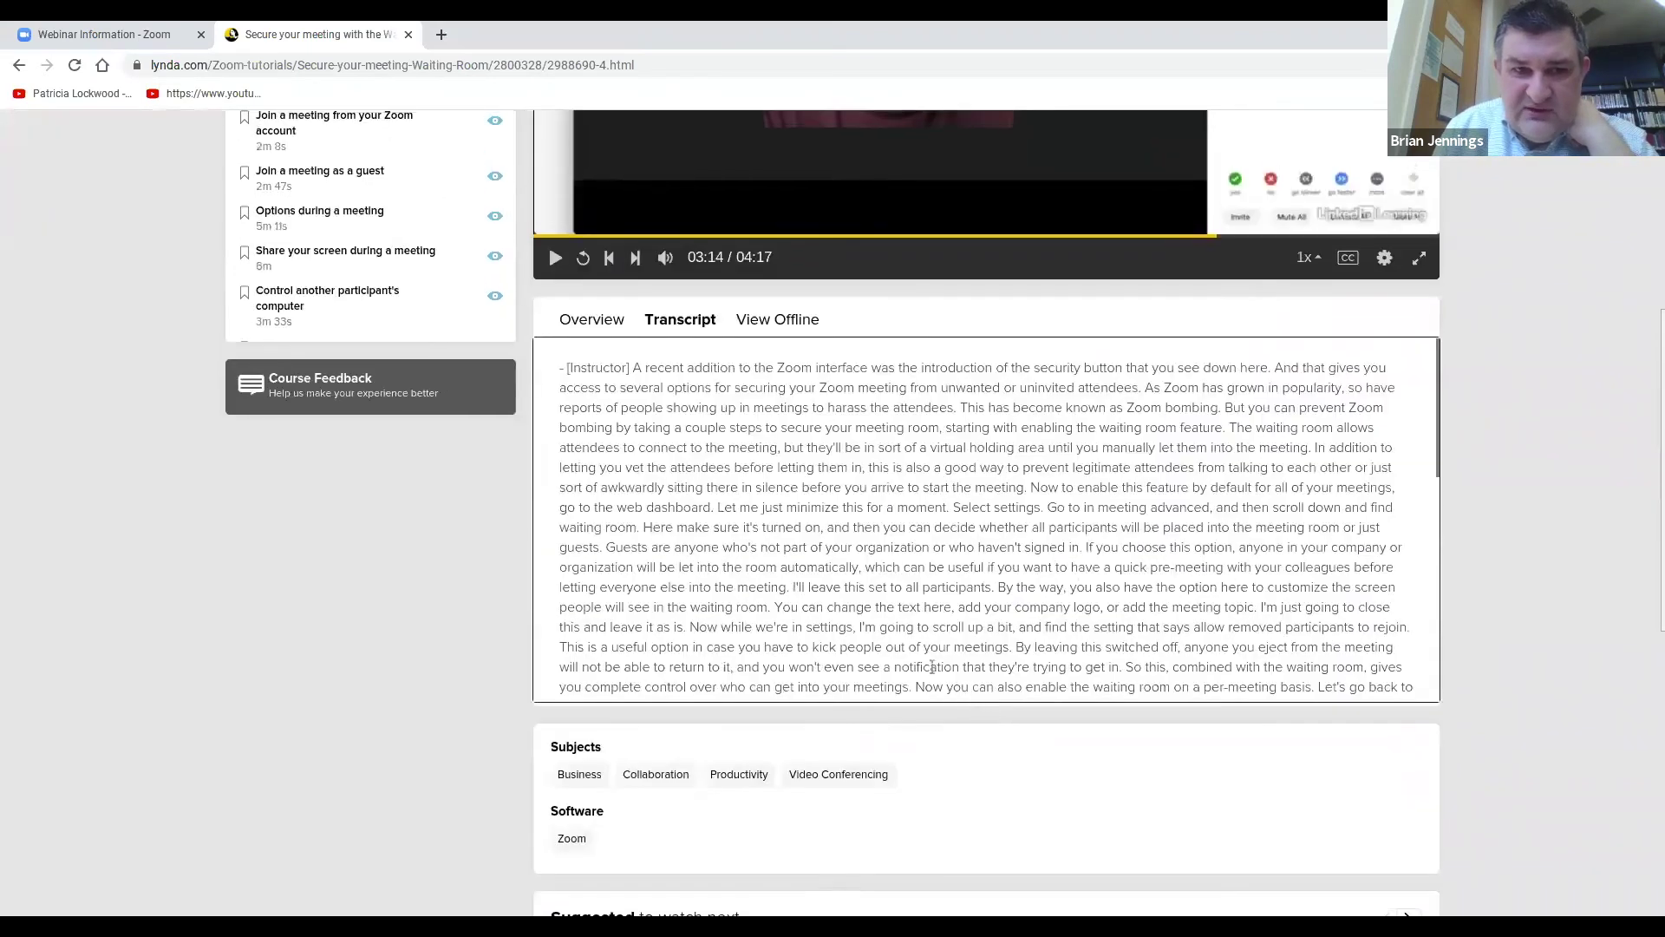
{"action": "scroll", "coordinate": [1158, 514], "scroll_direction": "up", "scroll_amount": 6}
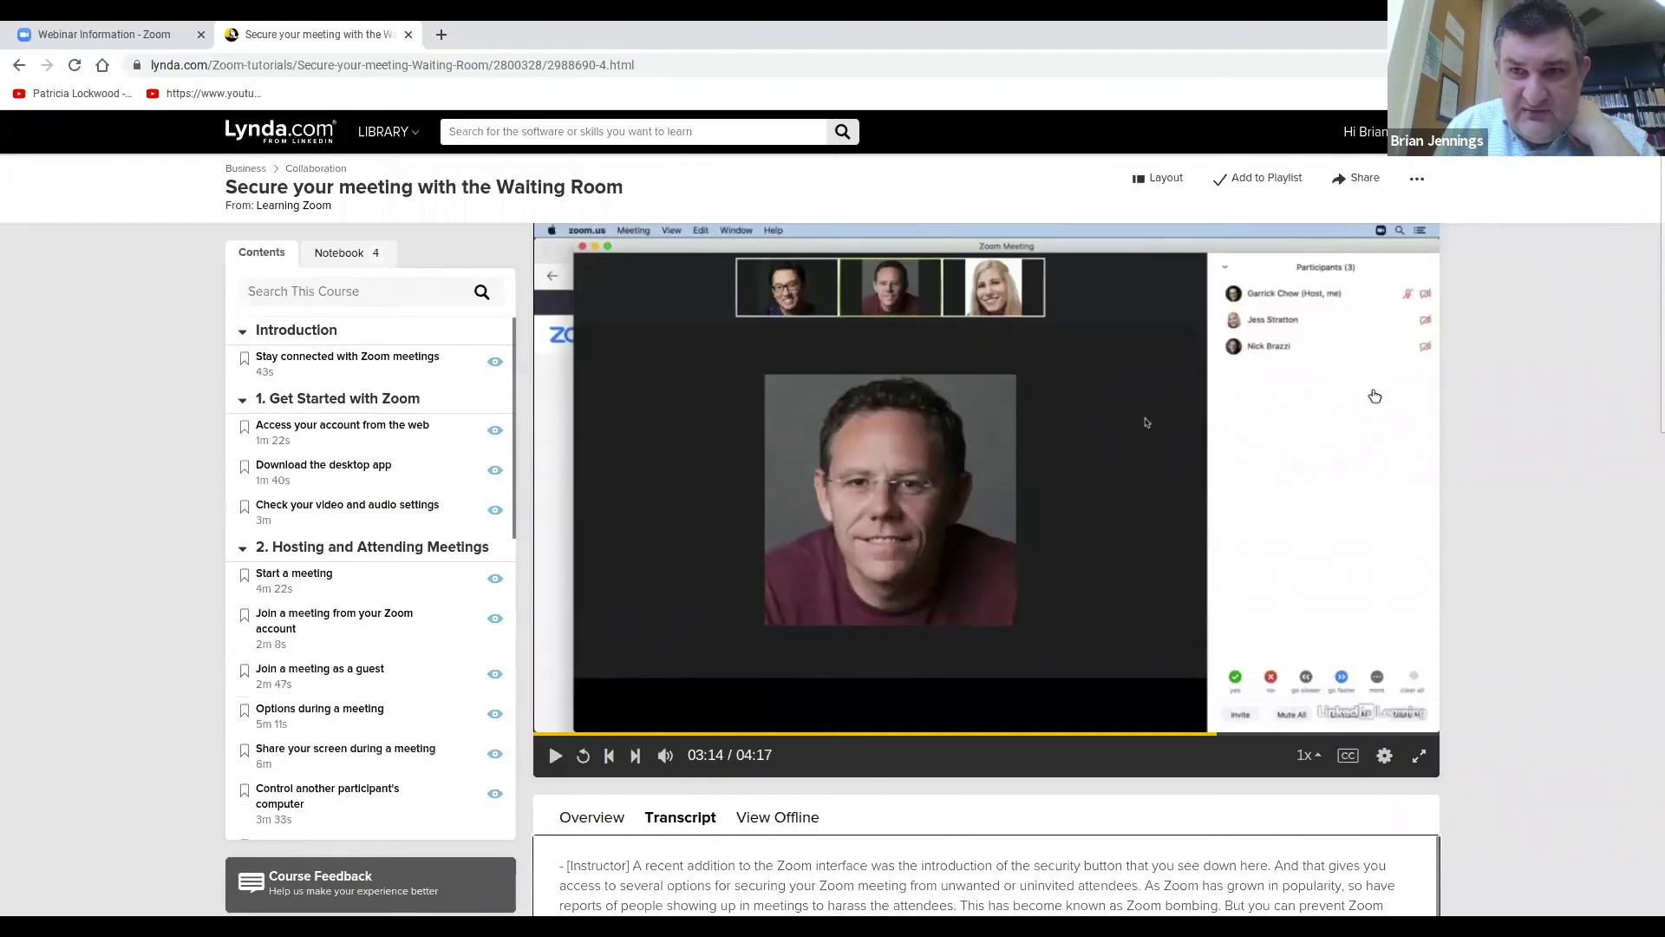
Open Certificates and review the Learning Zoom certificate's link and social sharing options, then close them.
{"action": "left_click", "coordinate": [1405, 131]}
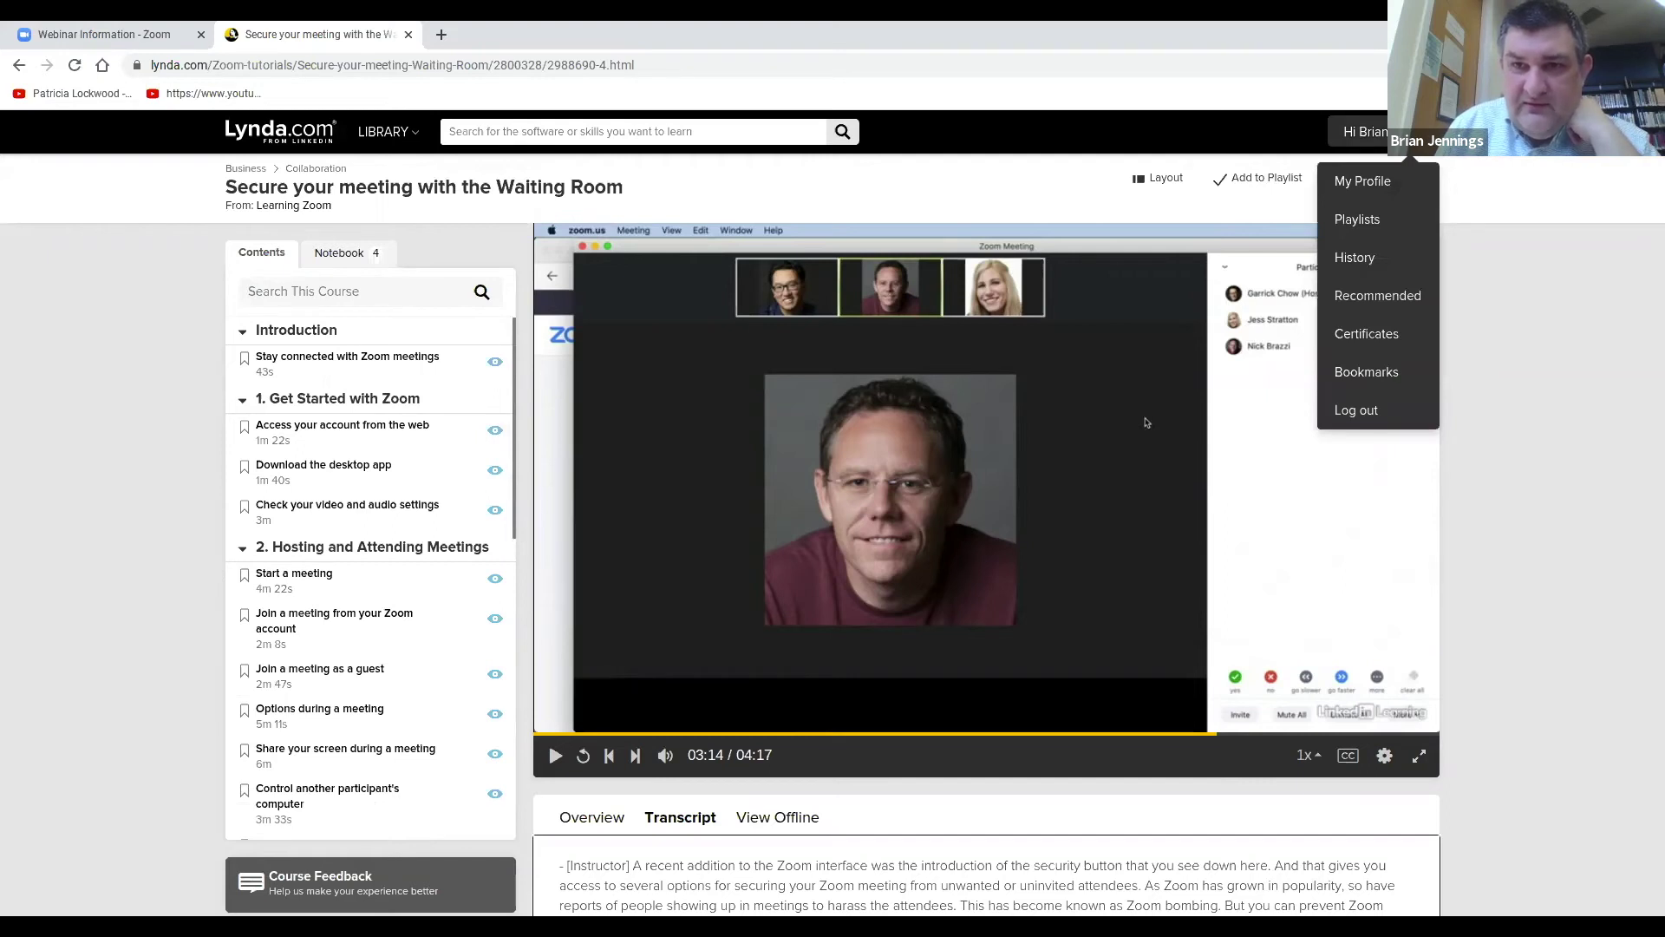
{"action": "left_click", "coordinate": [1379, 344]}
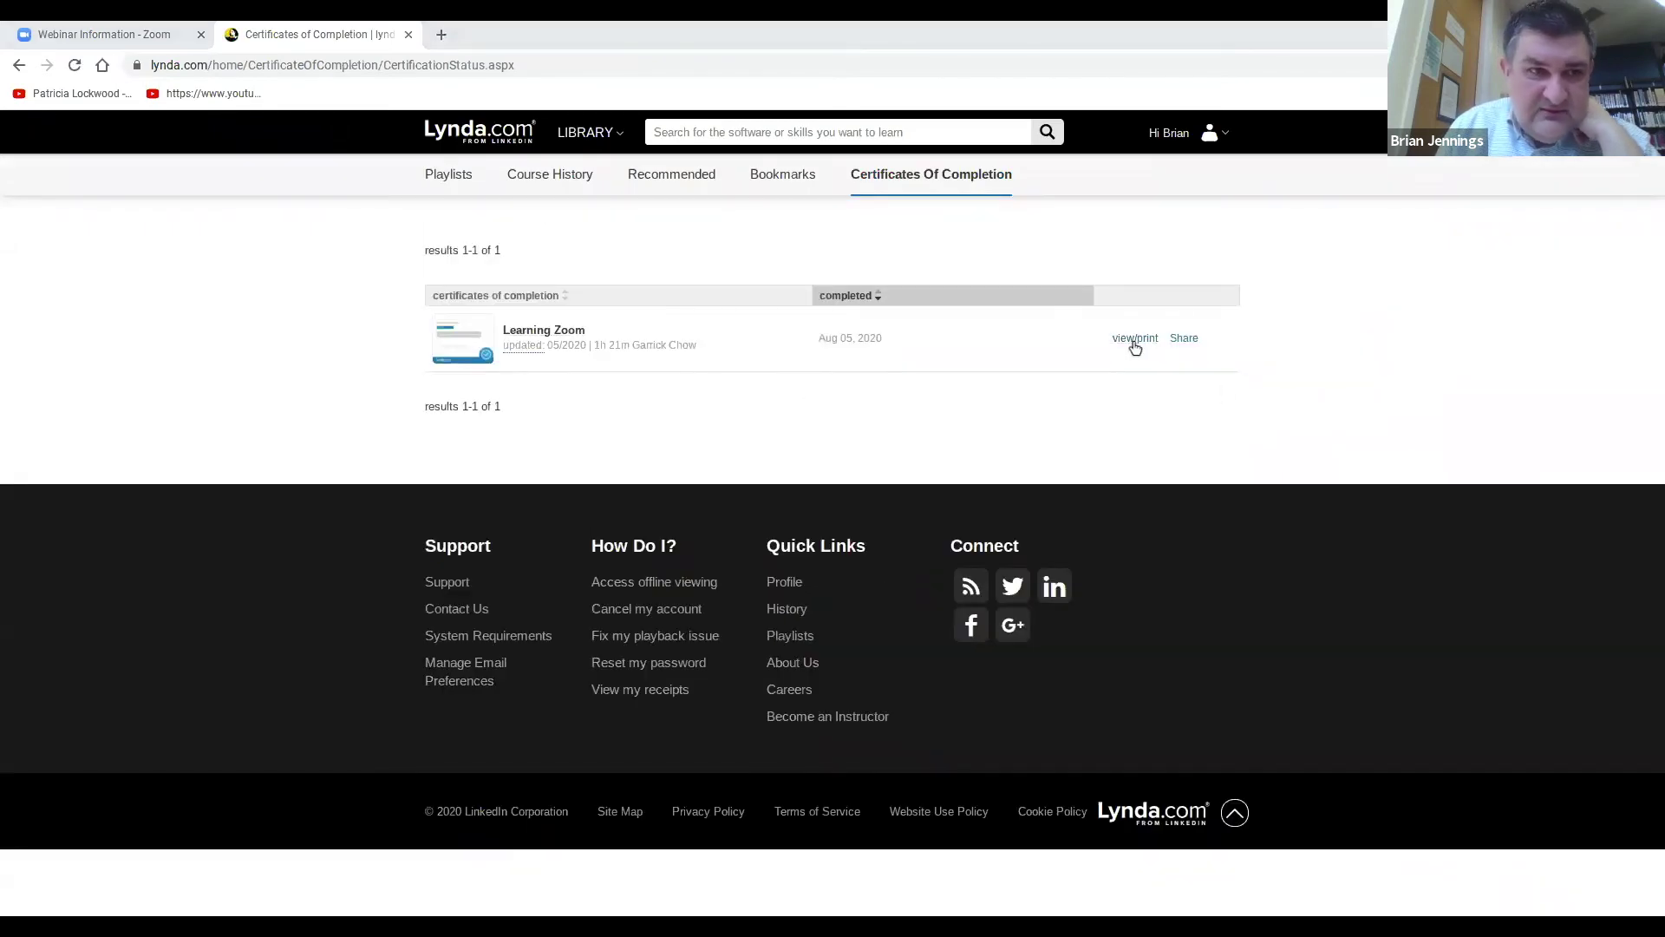
{"action": "left_click", "coordinate": [1197, 345]}
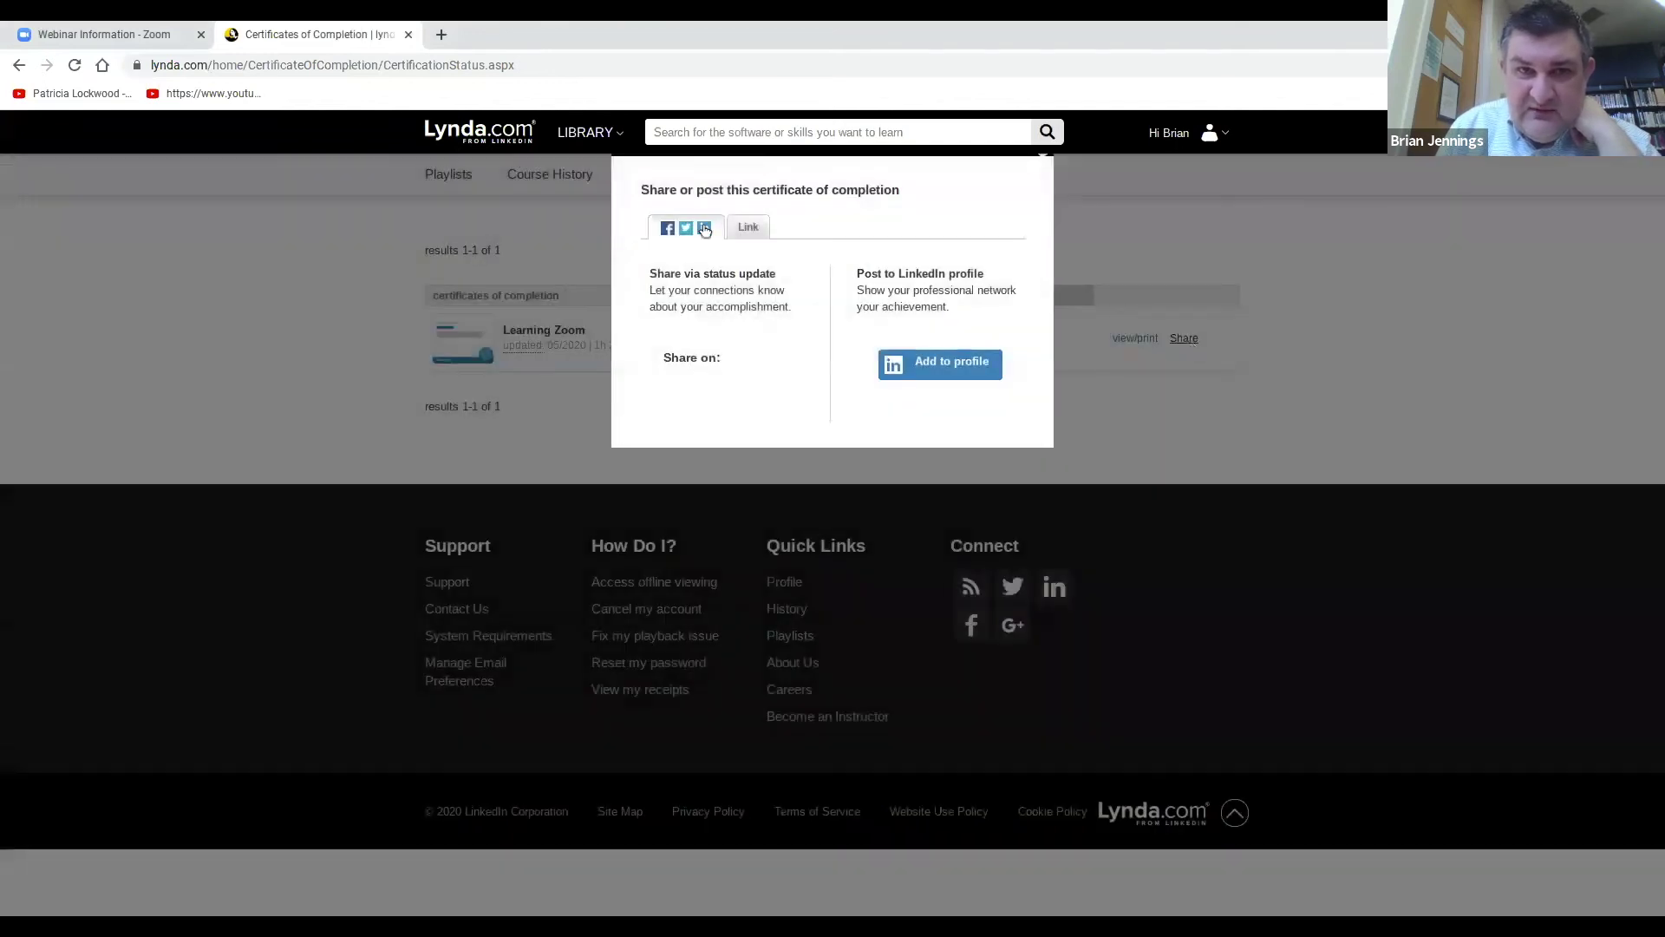
{"action": "left_click", "coordinate": [763, 239]}
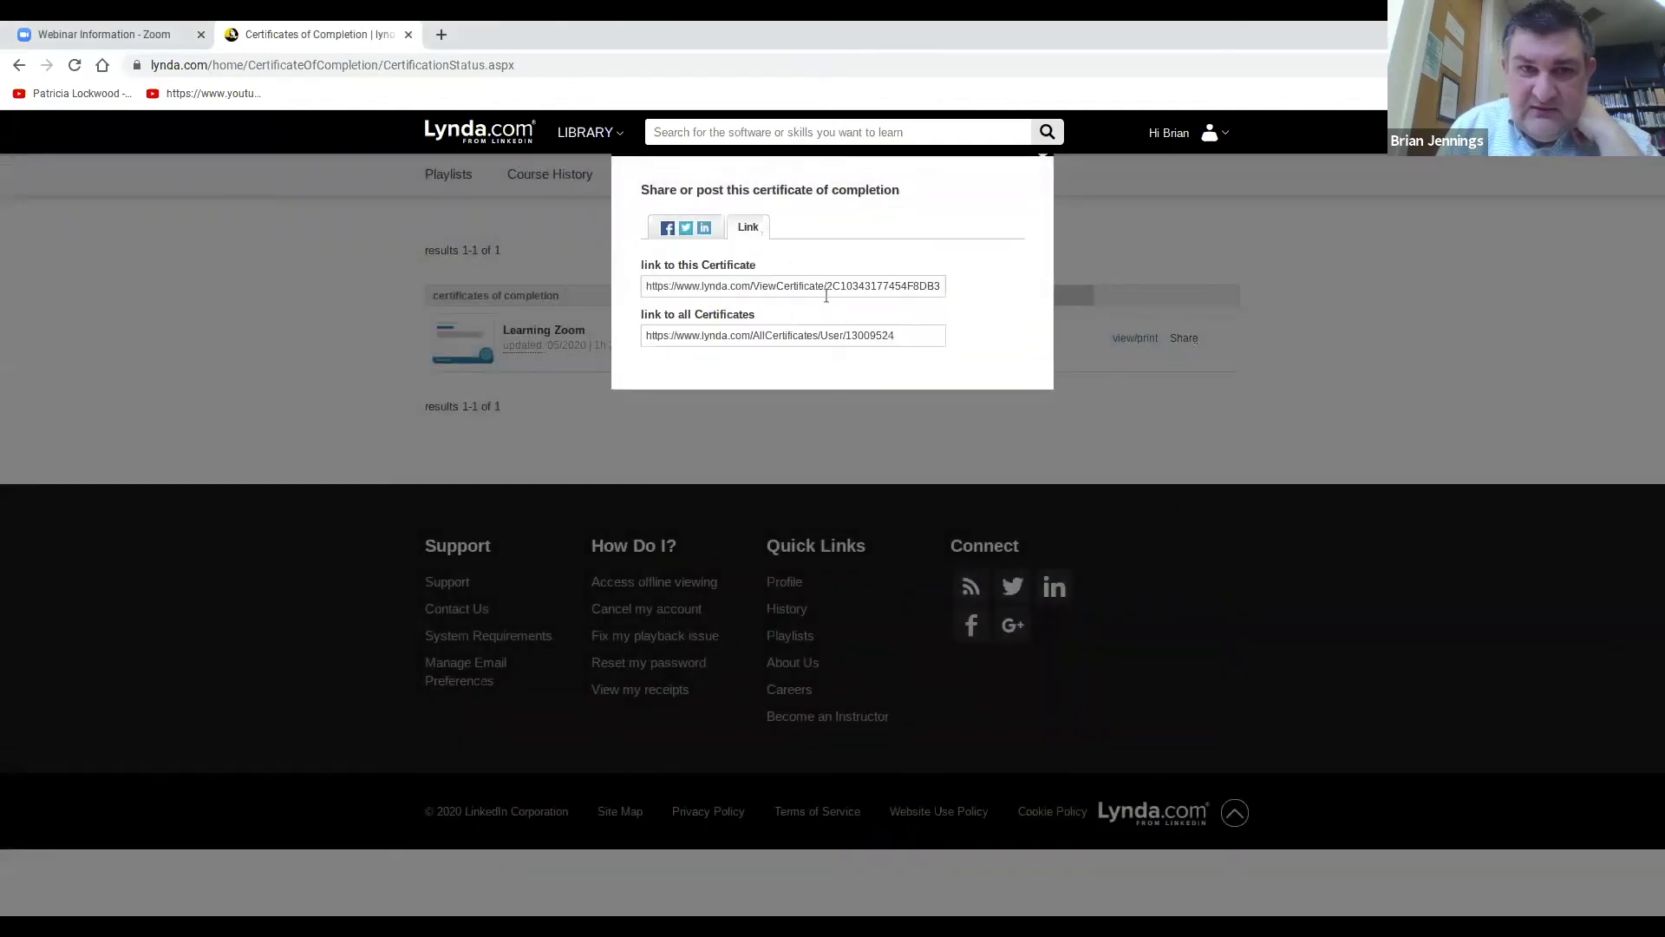
{"action": "left_click", "coordinate": [690, 229]}
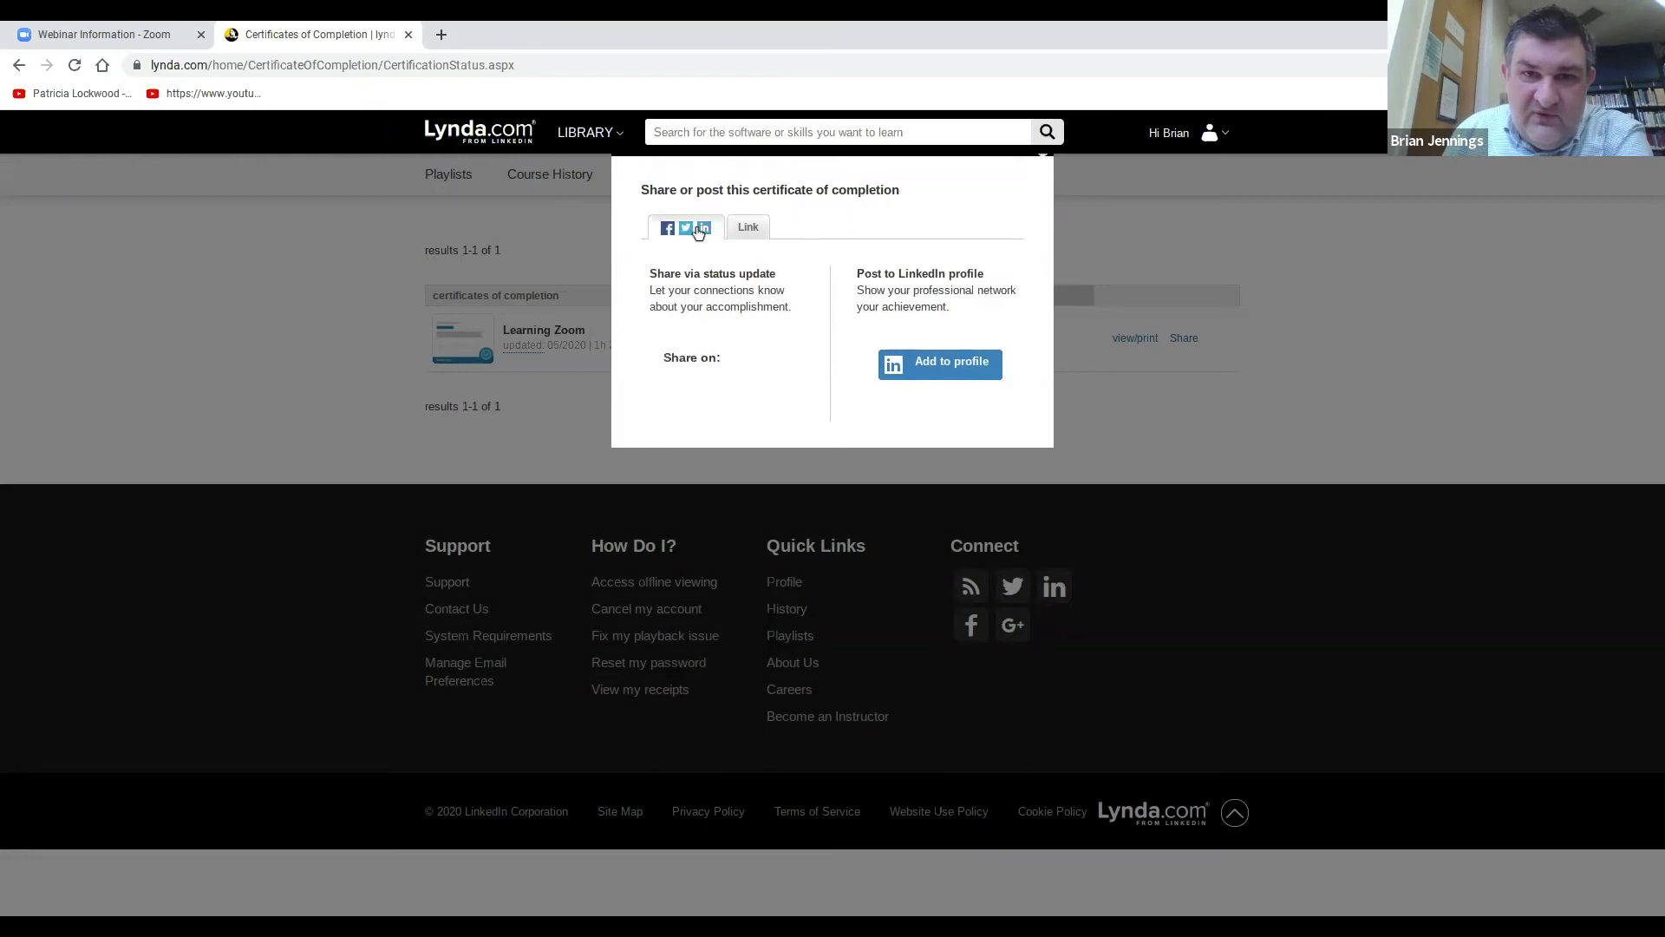
{"action": "left_click", "coordinate": [1349, 238]}
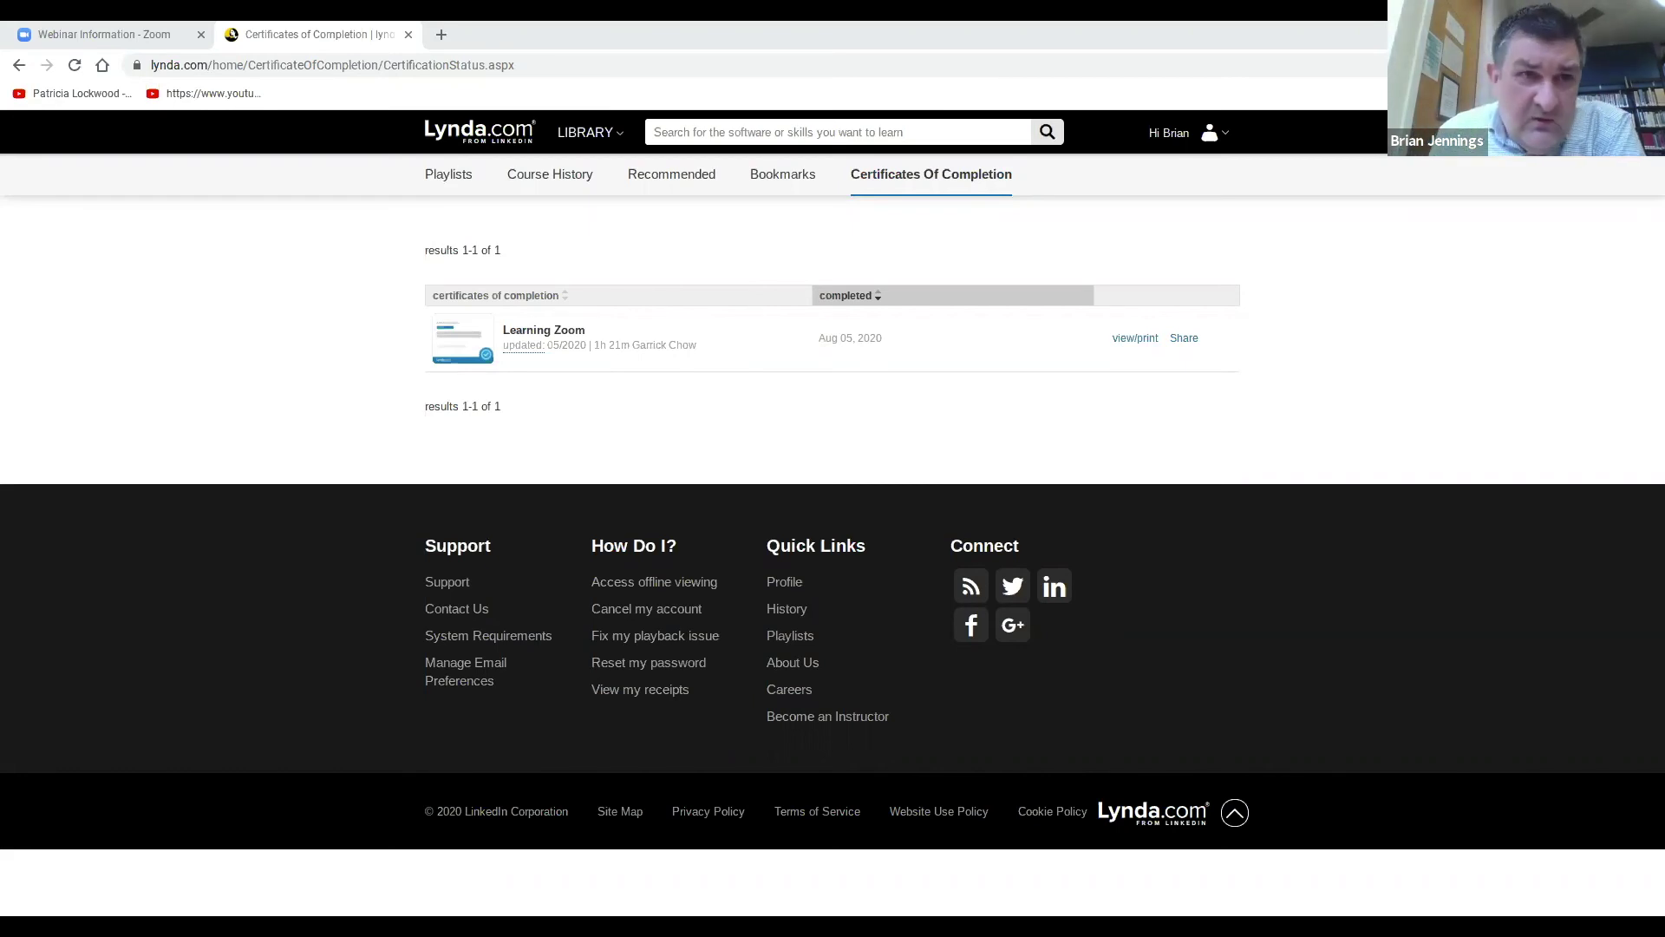
Load guides.rcls.org in a new tab, opening the New City Library's featured databases page.
{"action": "left_click", "coordinate": [442, 34]}
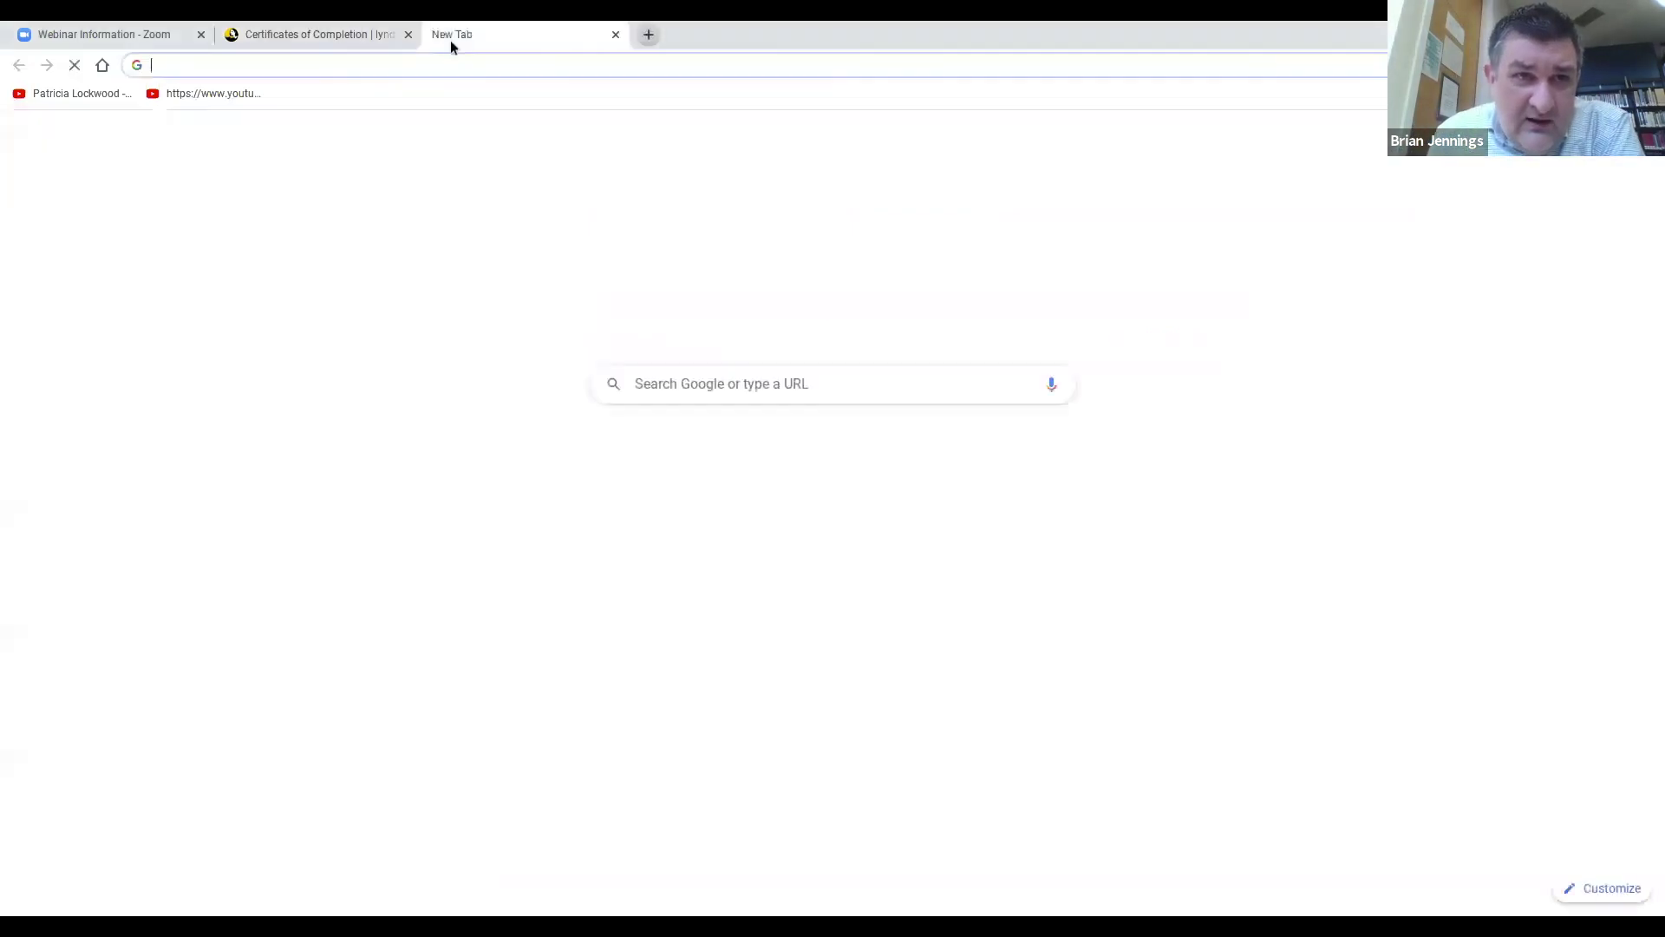
{"action": "type", "text": "guides"}
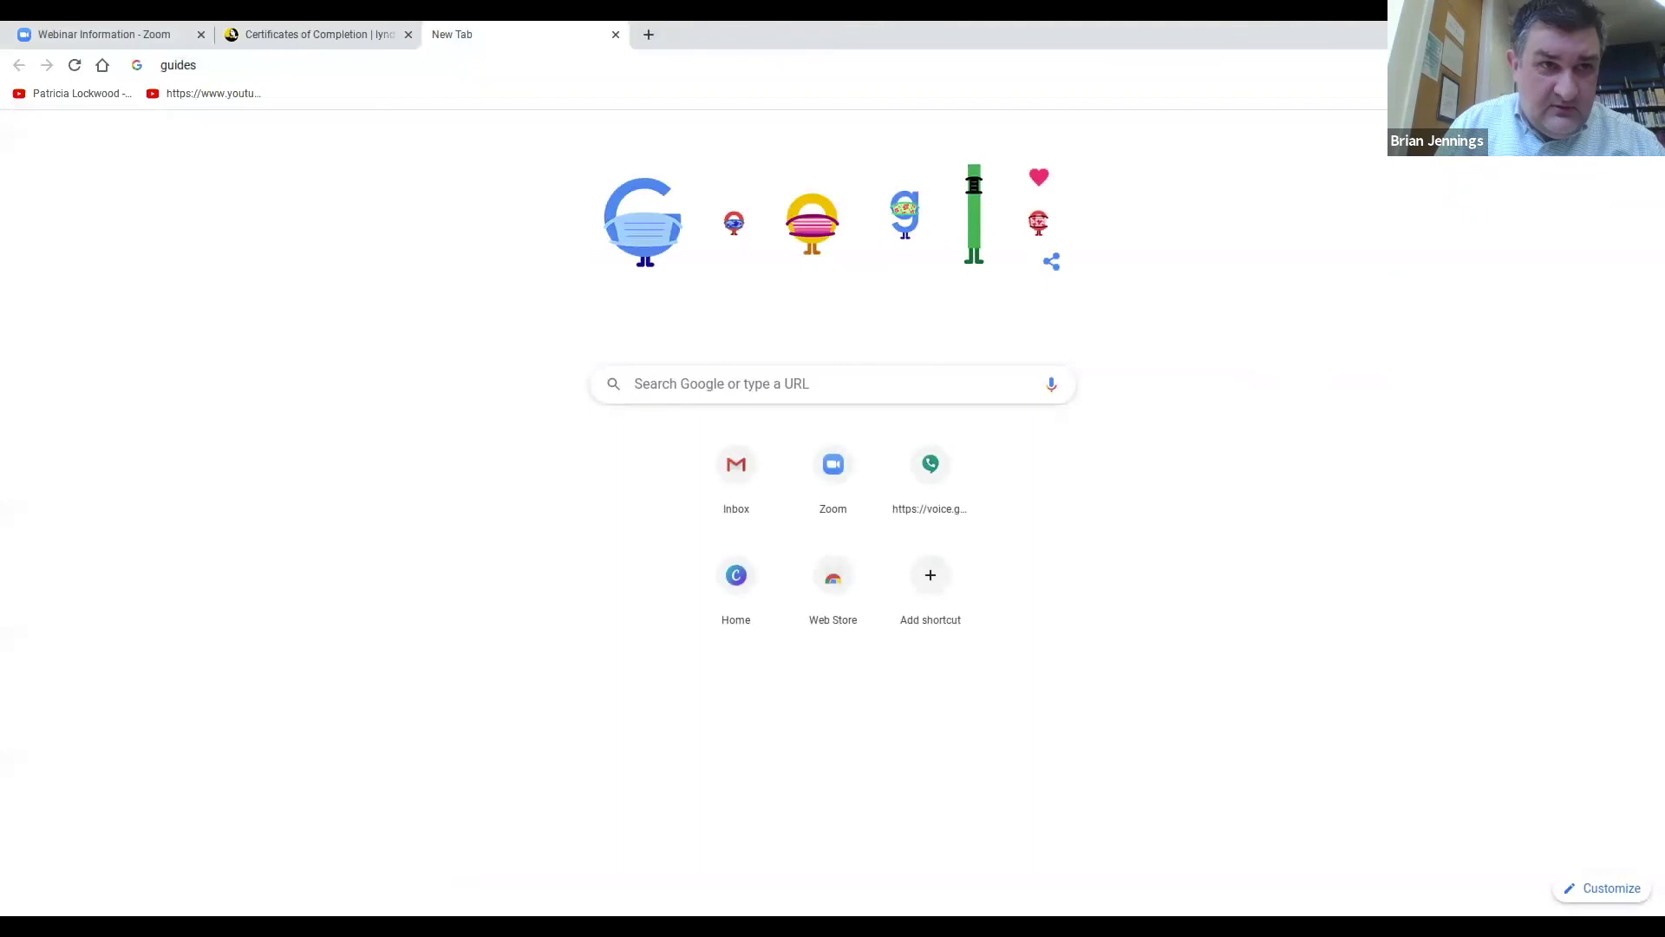
{"action": "type", "text": ".rcls.org"}
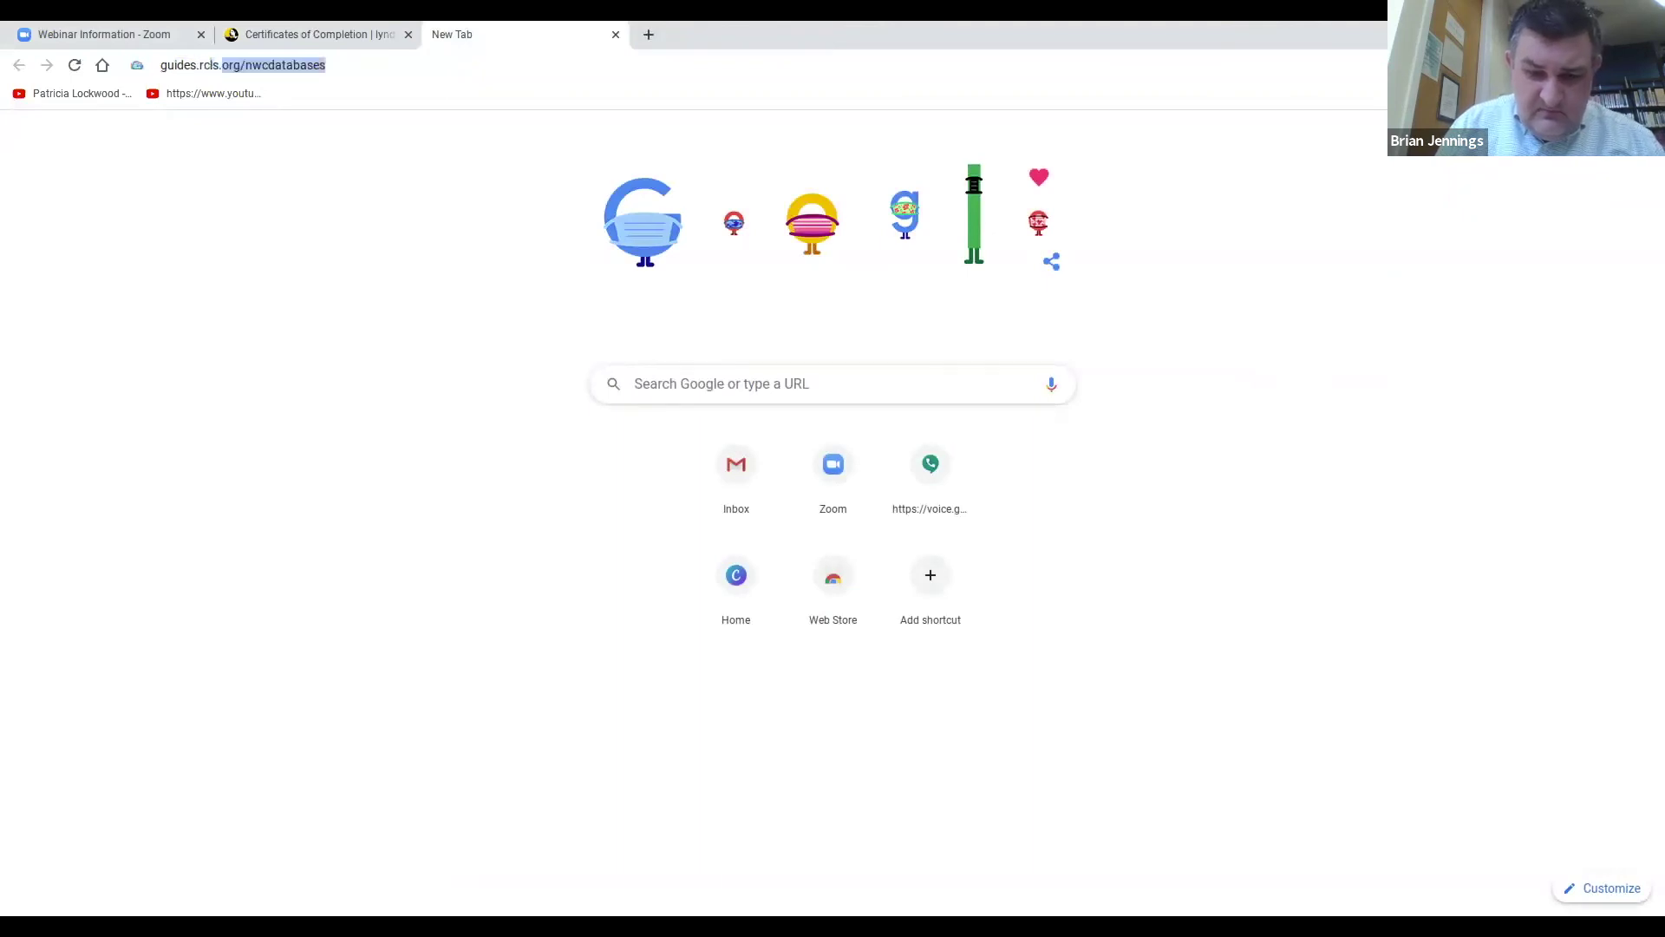
{"action": "key", "text": "Delete"}
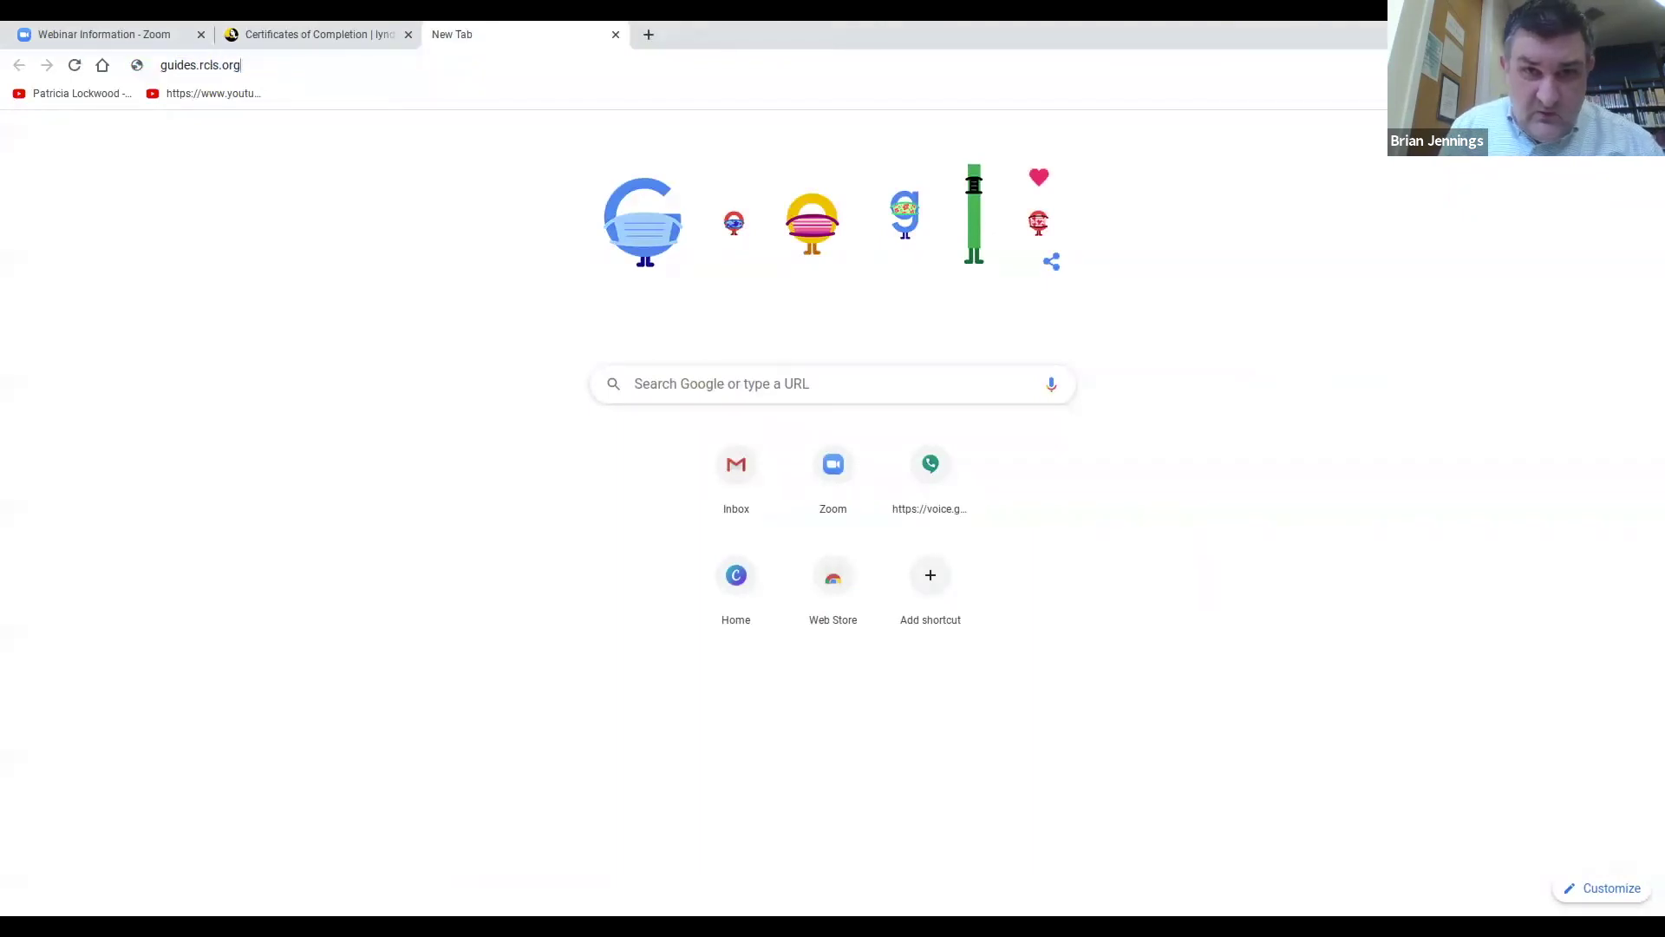
{"action": "key", "text": "Return"}
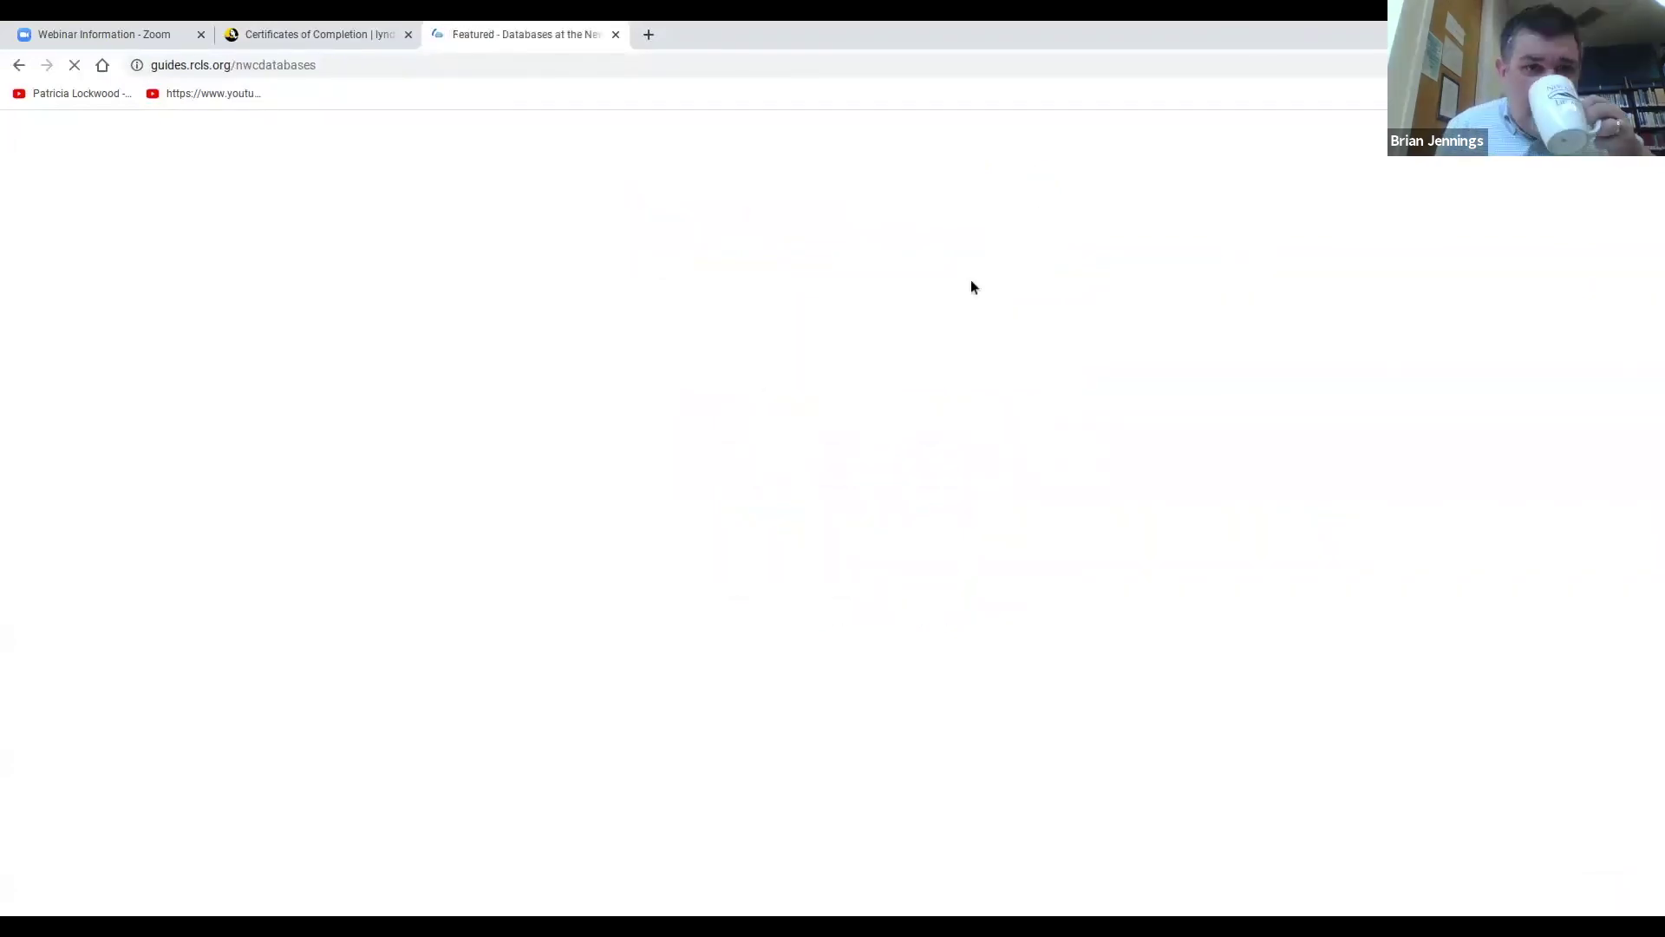
Open the Databases A-Z list filtered to All RCLS Member Libraries.
{"action": "left_click", "coordinate": [480, 299]}
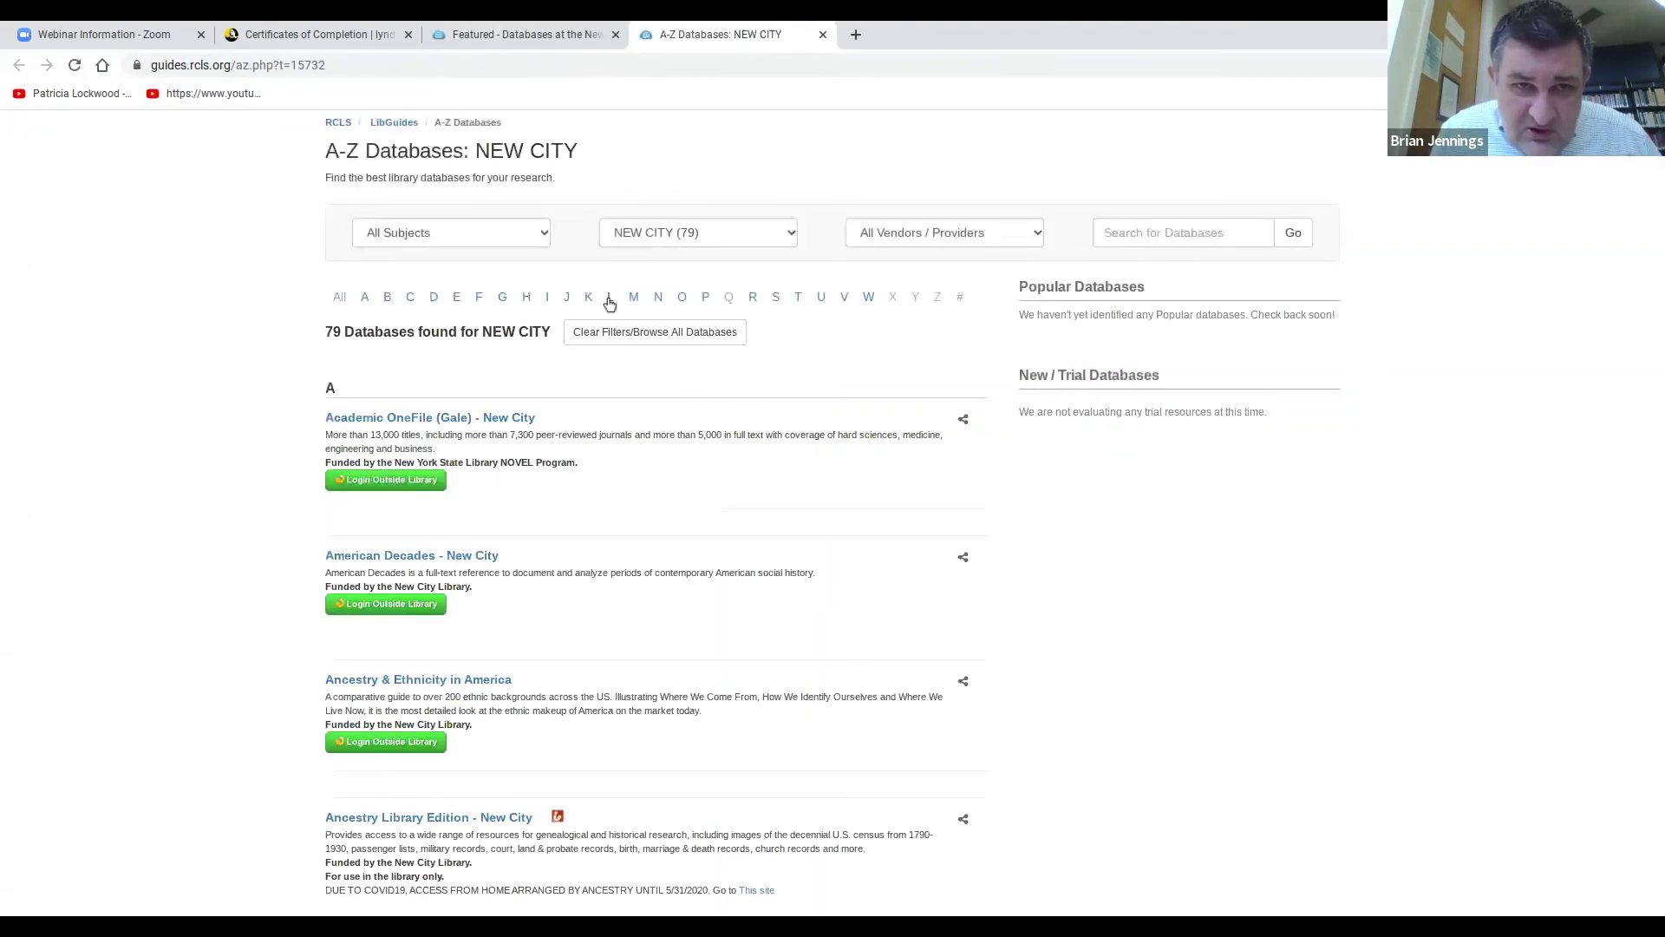
{"action": "left_click", "coordinate": [701, 234]}
{"action": "left_click", "coordinate": [694, 254]}
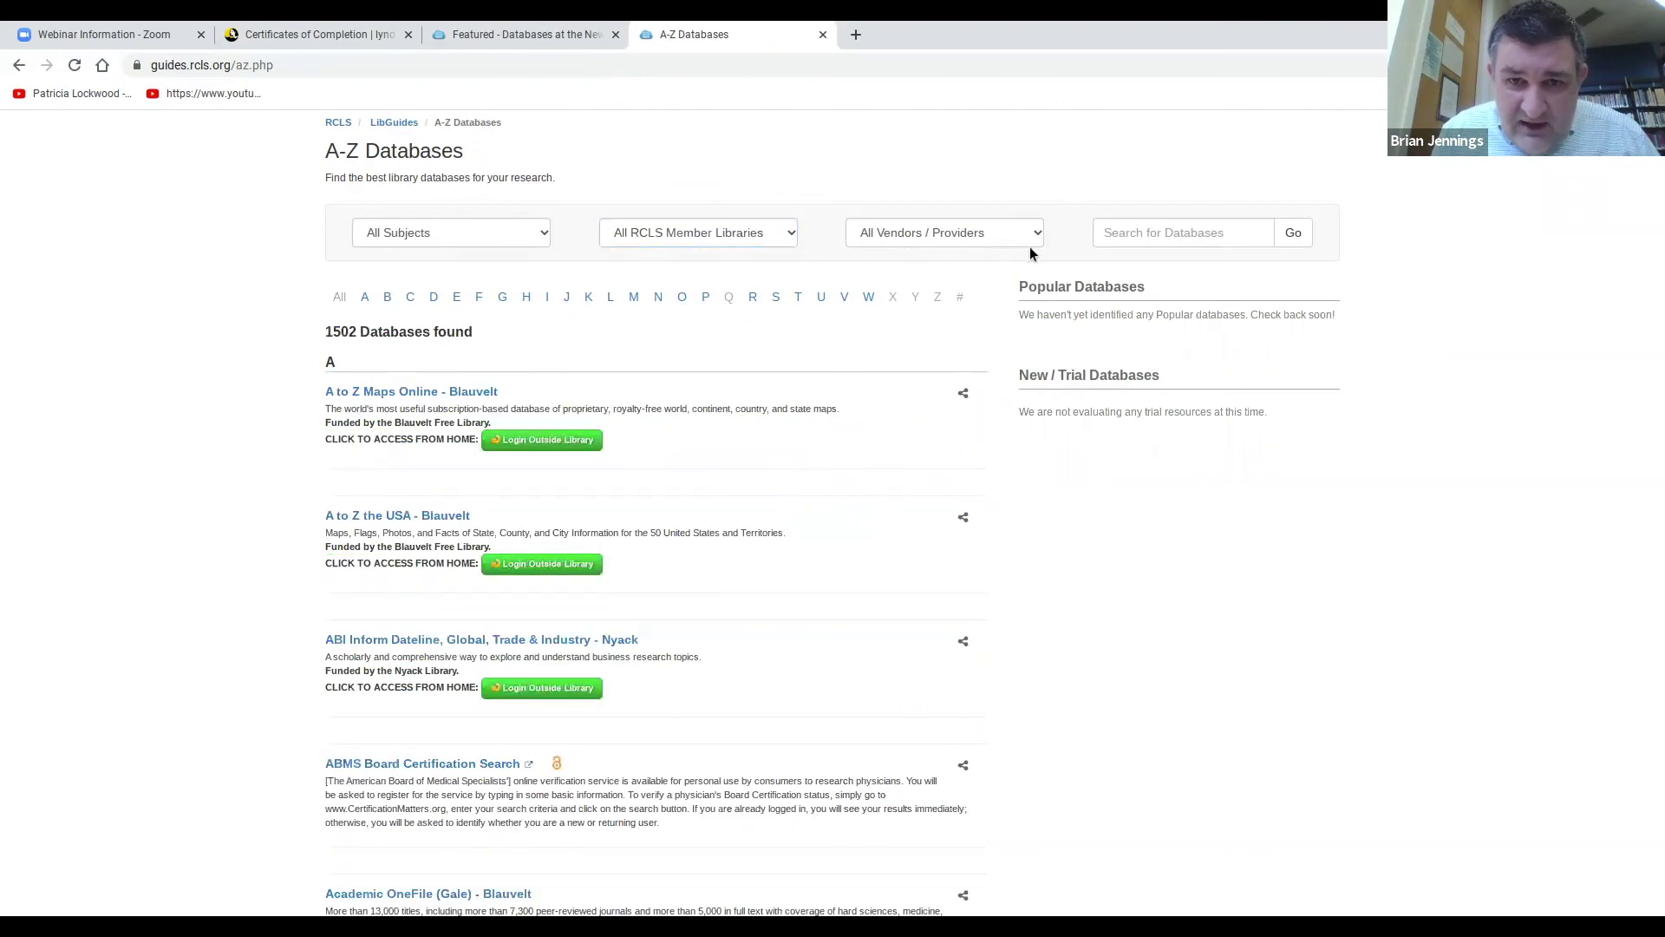
{"action": "left_click", "coordinate": [991, 237]}
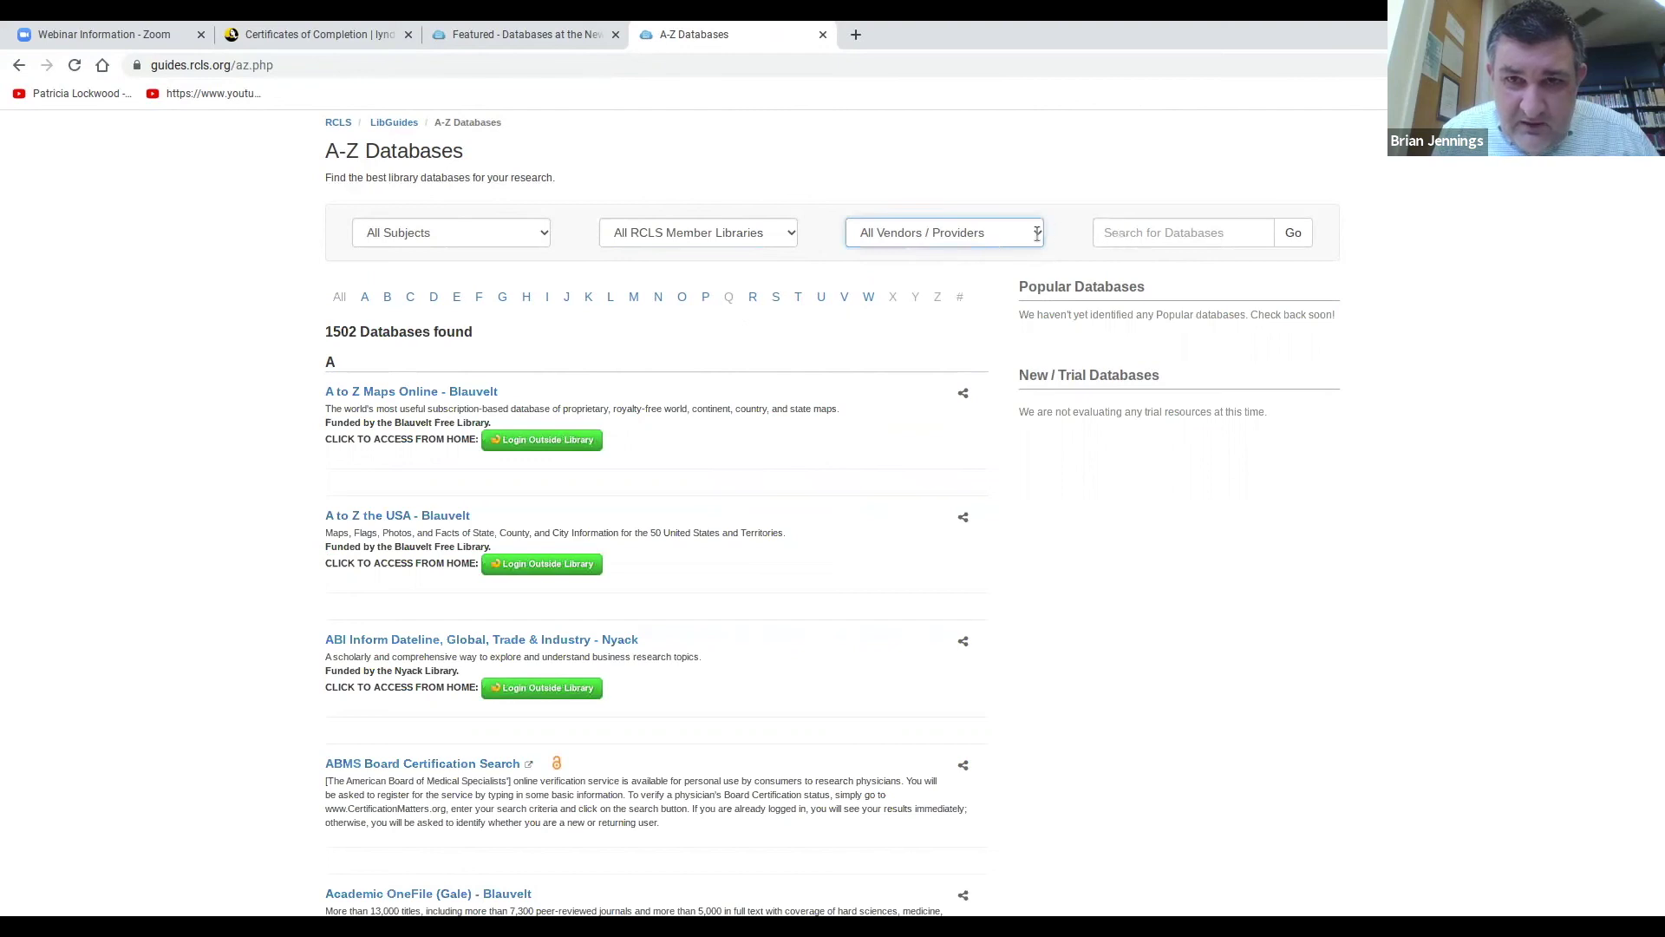
Search database names for 'lynda.com', listing the four member-library Lynda.com entries.
{"action": "left_click", "coordinate": [1140, 230]}
{"action": "type", "text": "lynda.coc"}
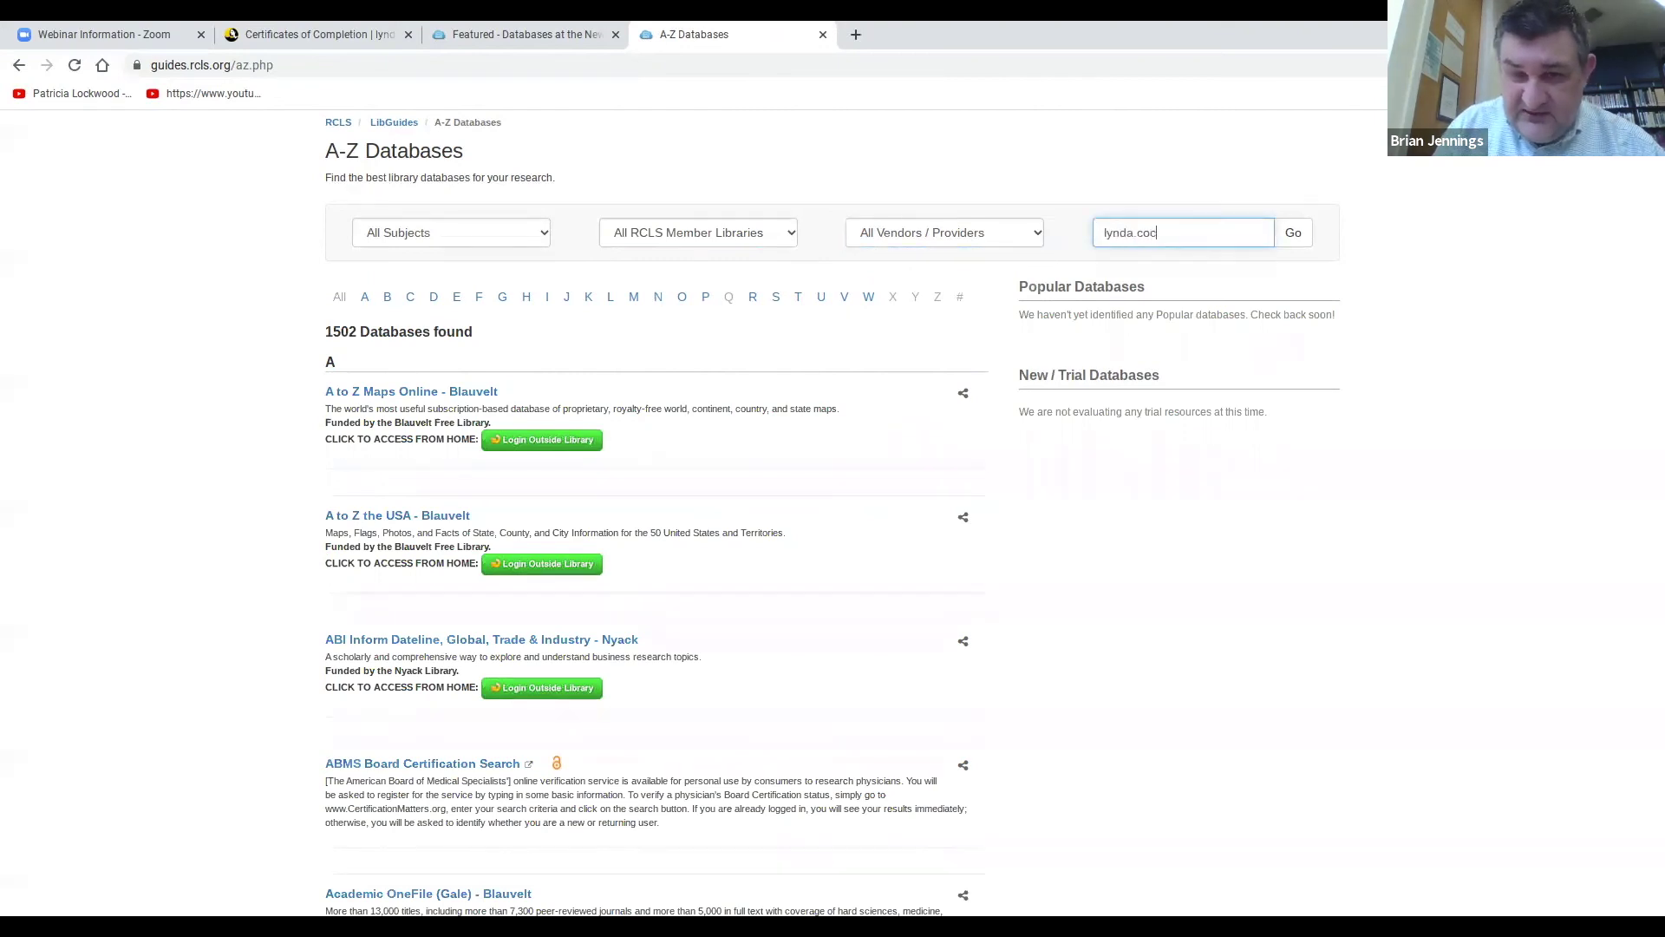
{"action": "key", "text": "BackSpace"}
{"action": "type", "text": "m"}
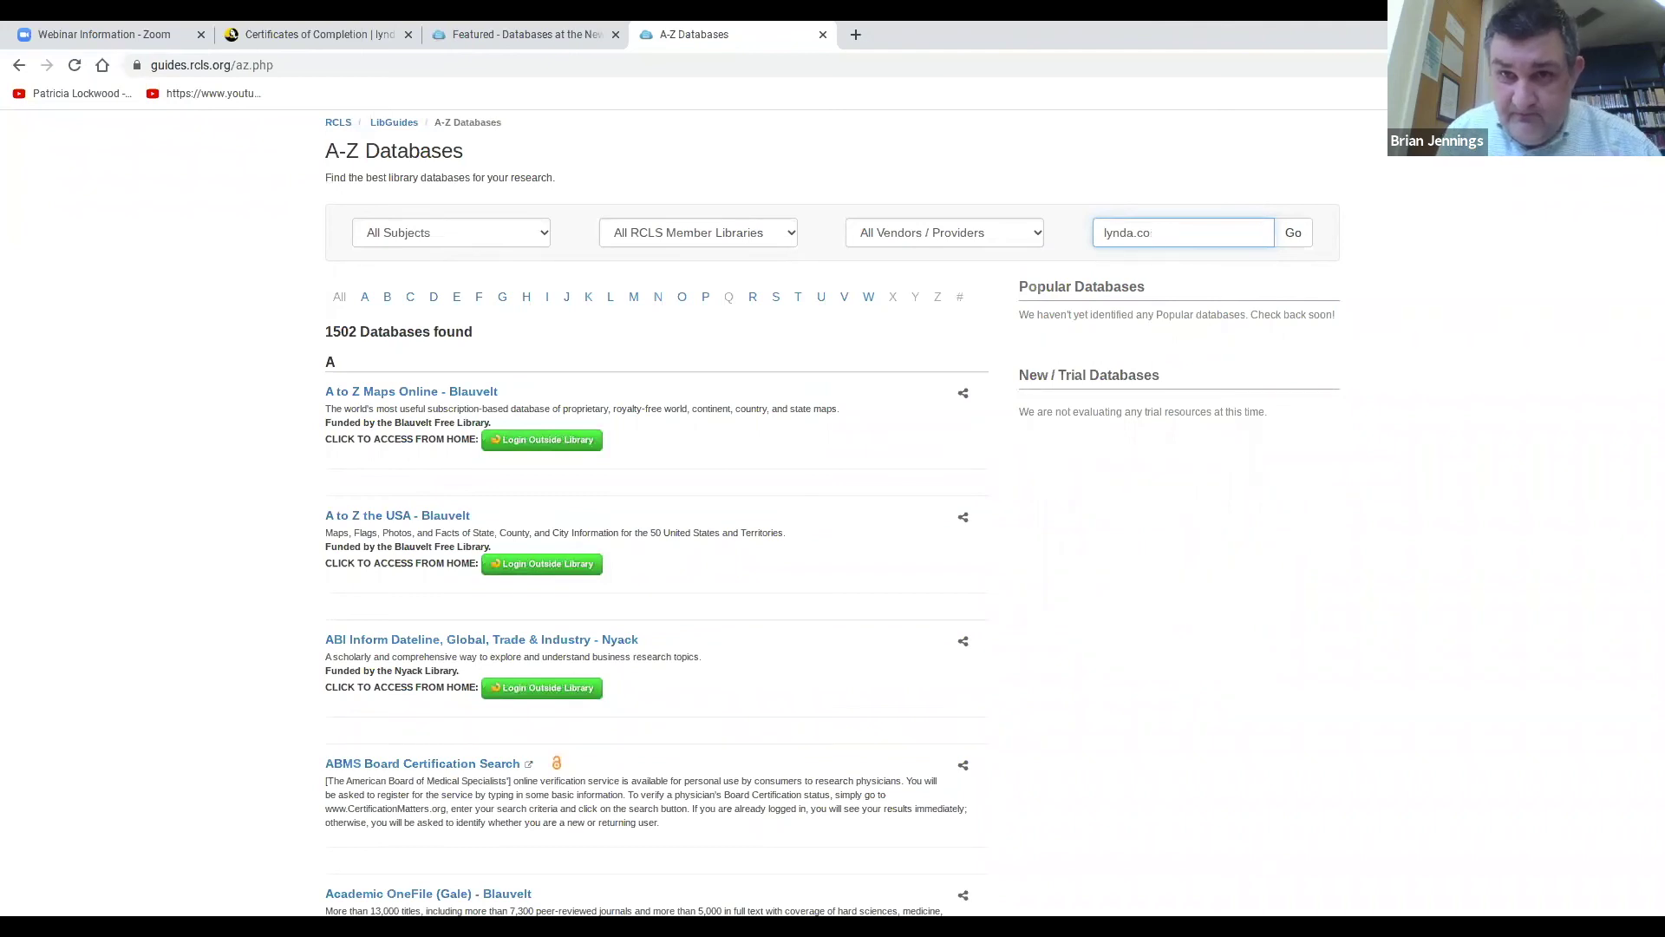
{"action": "left_click", "coordinate": [1303, 224]}
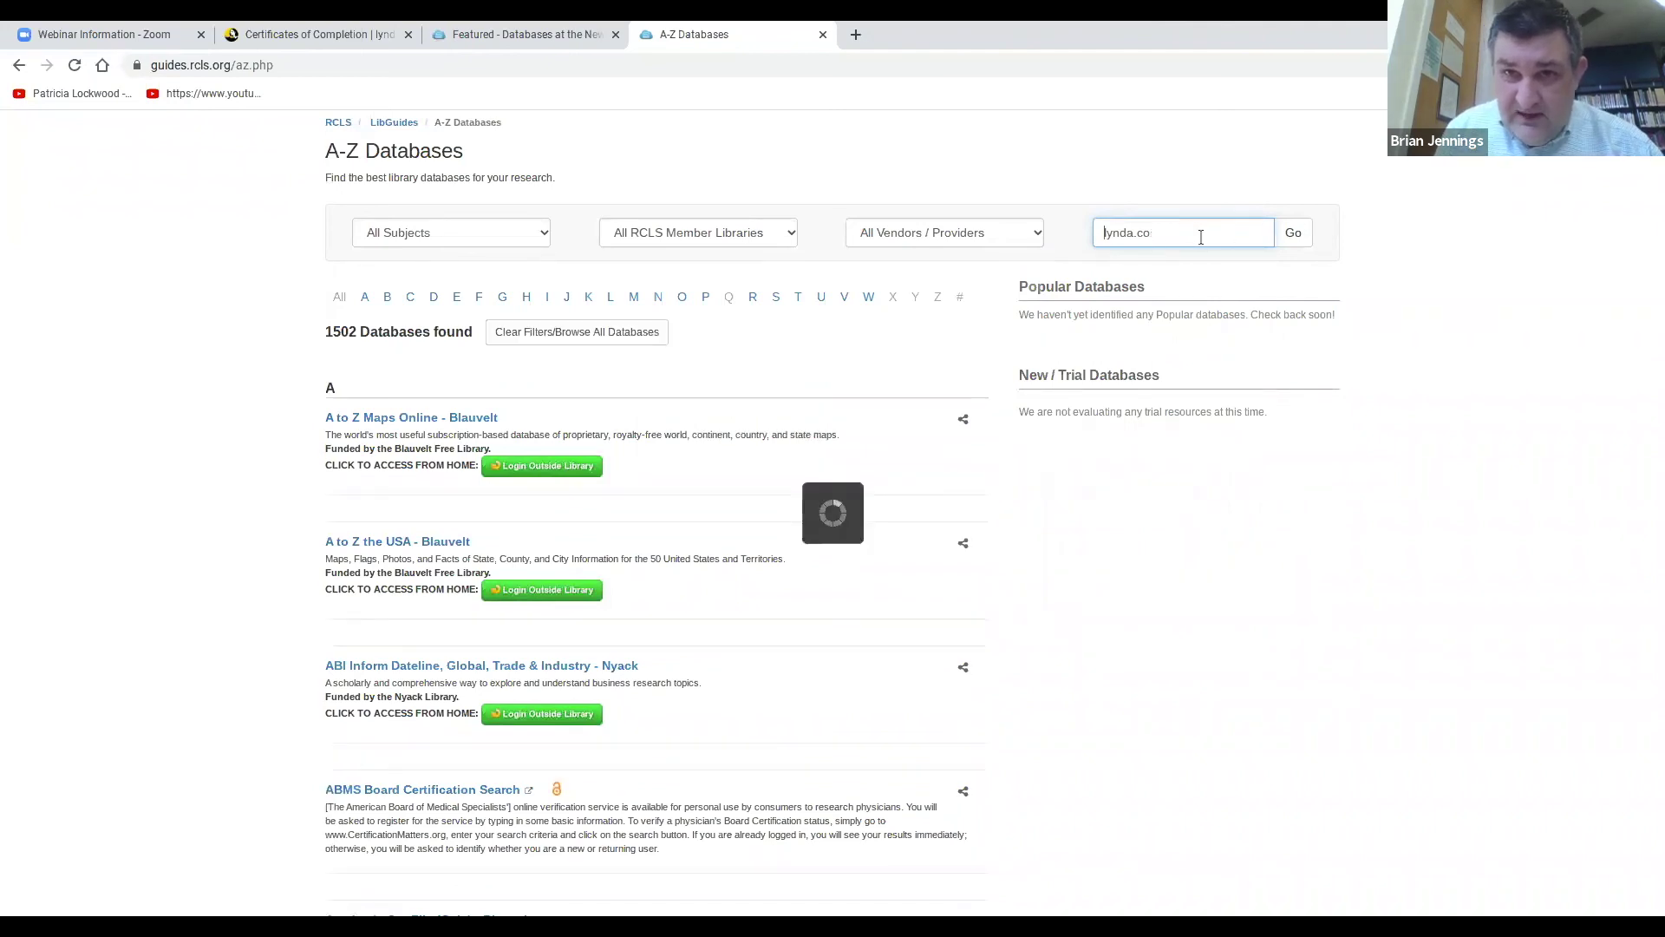
{"action": "type", "text": "m"}
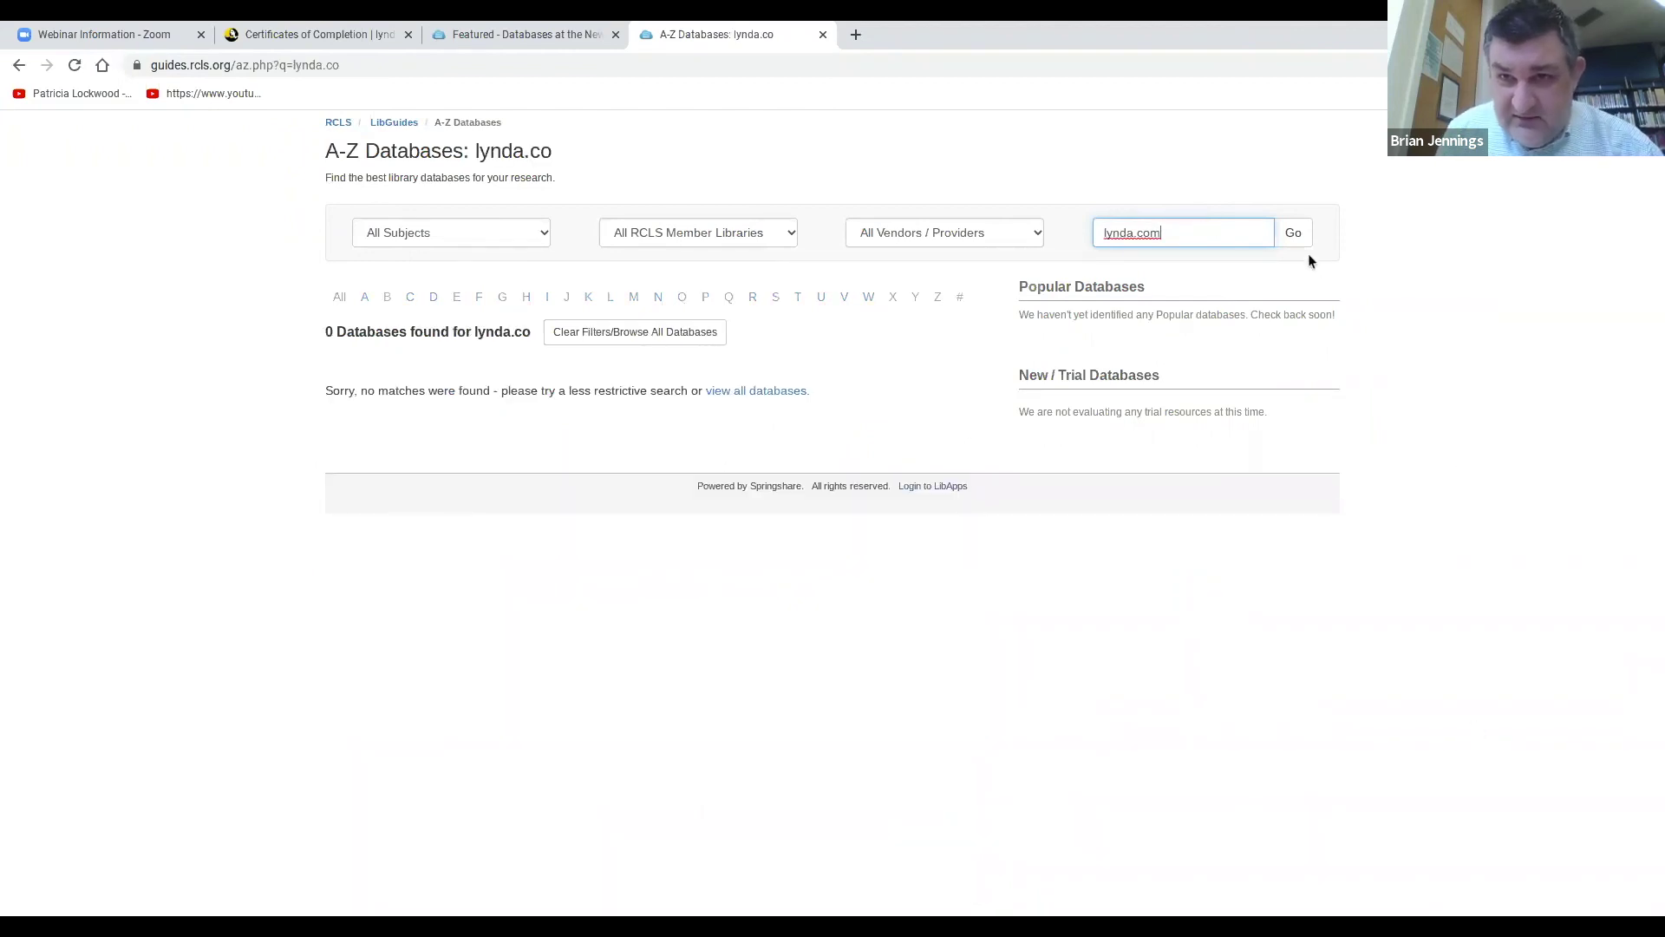
{"action": "left_click", "coordinate": [1302, 244]}
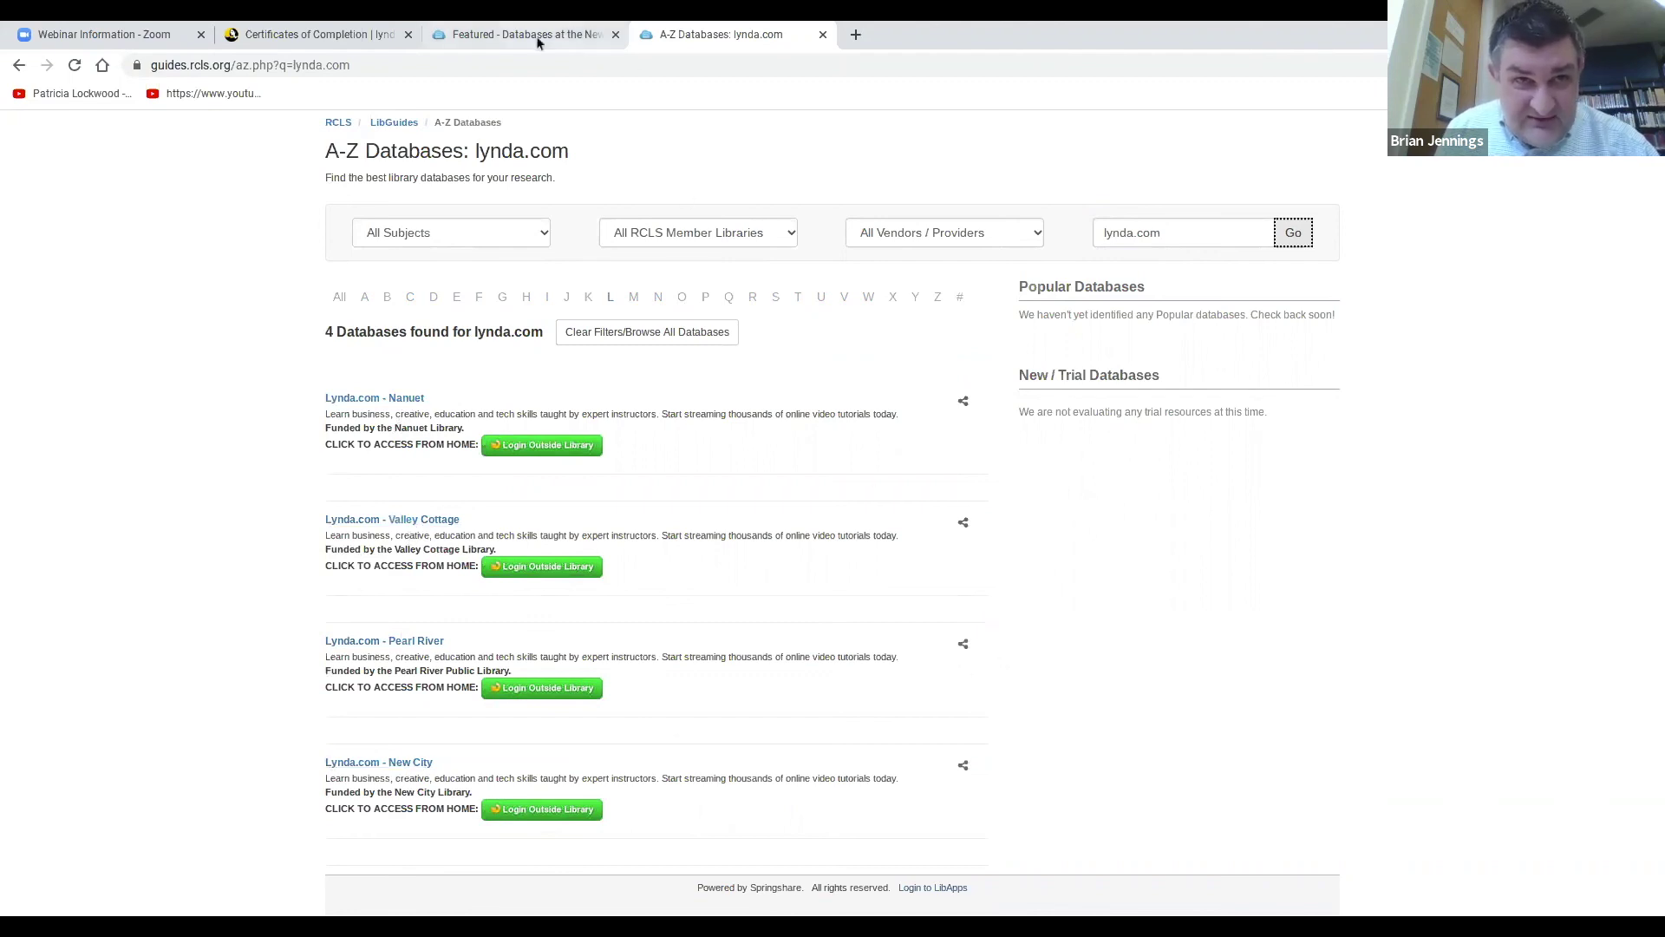
Switch back to the Certificates of Completion tab showing the Learning Zoom certificate.
{"action": "left_click", "coordinate": [340, 35]}
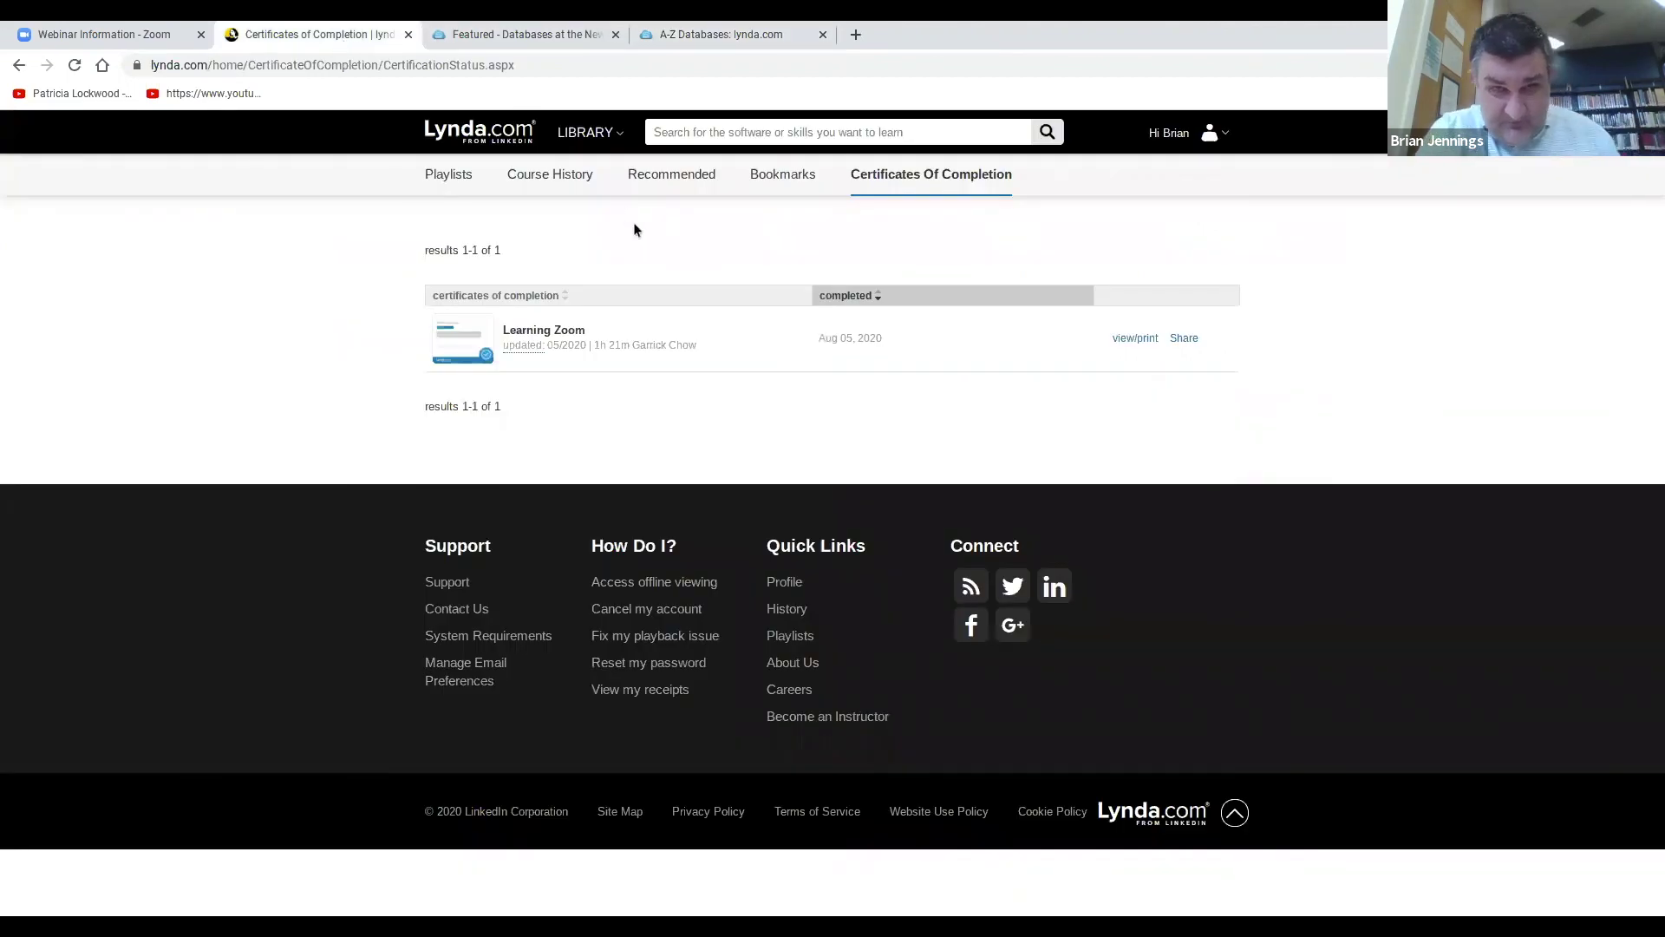